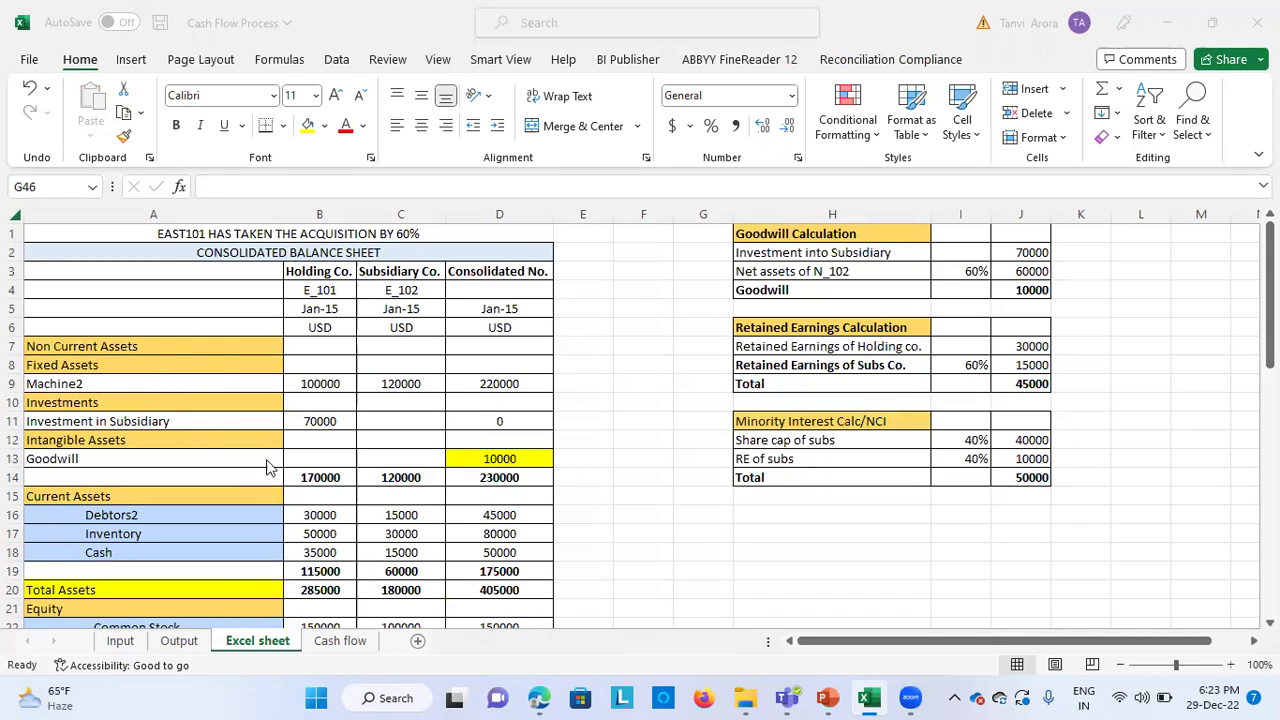
Examine the consolidated balance sheet, comparing the holding, subsidiary and consolidated figures for common stock and retained earnings.
{"action": "scroll", "coordinate": [231, 480], "scroll_direction": "down", "scroll_amount": 1}
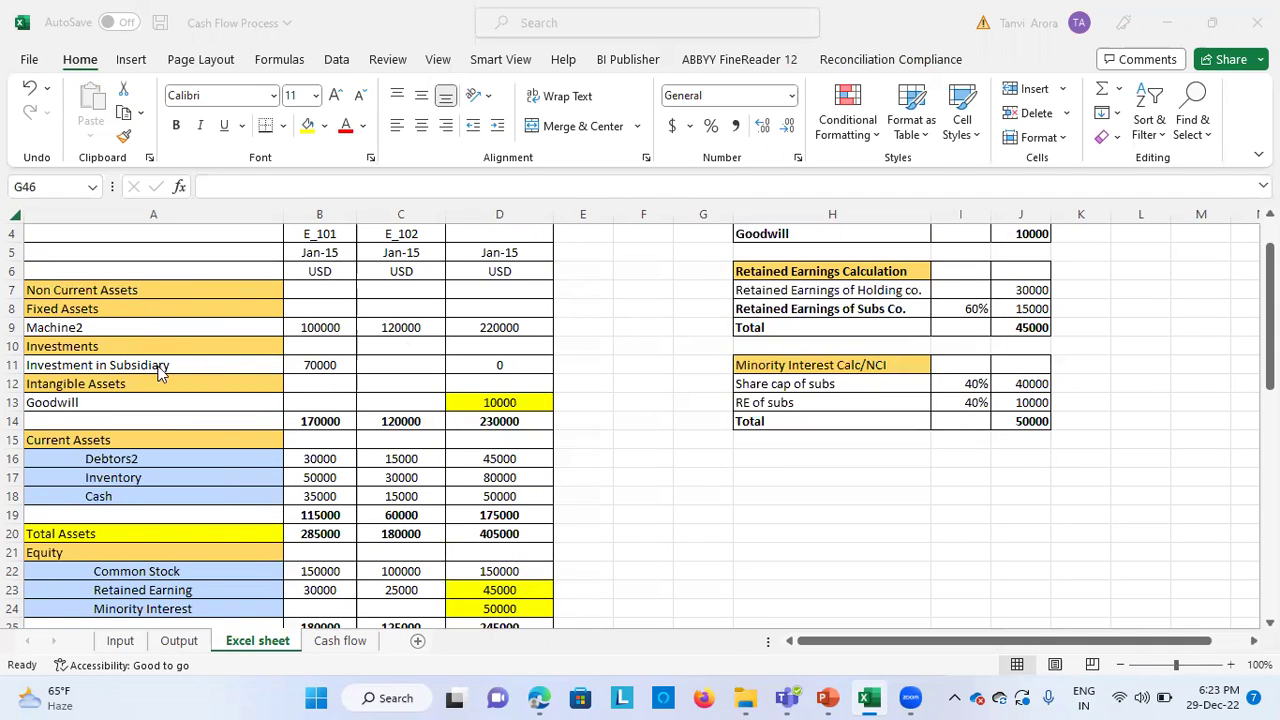
{"action": "scroll", "coordinate": [492, 336], "scroll_direction": "up", "scroll_amount": 1}
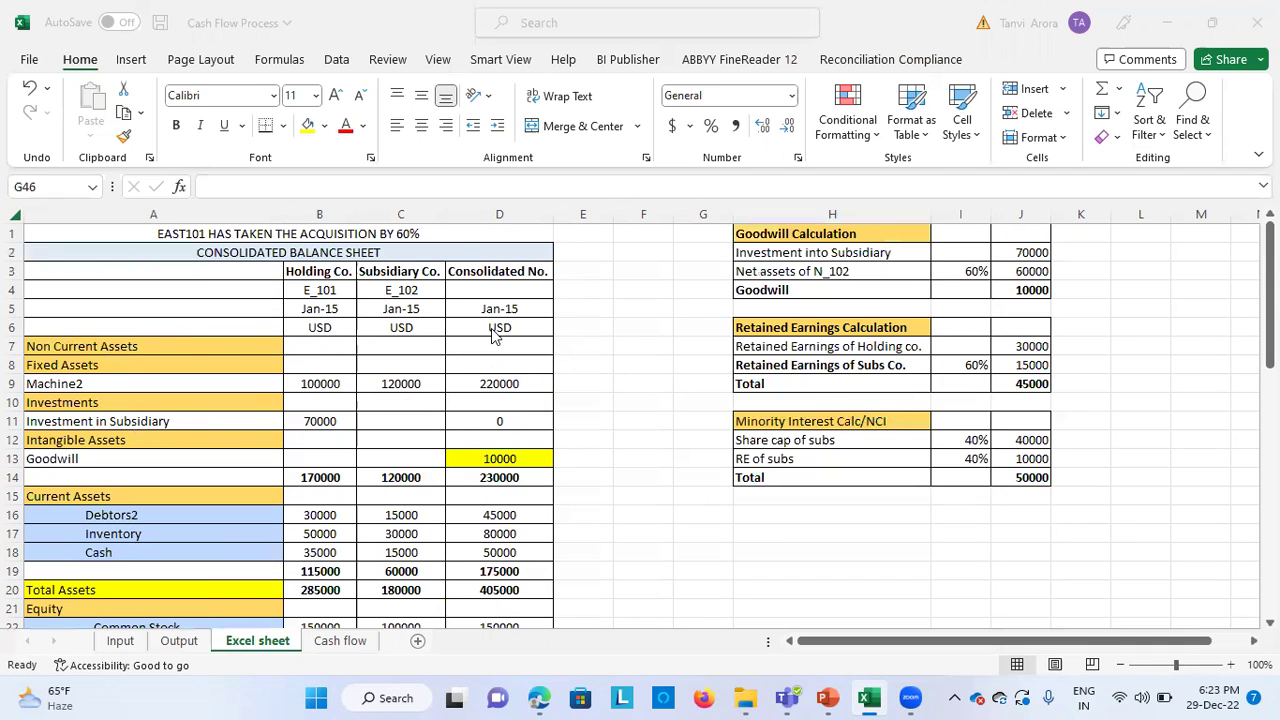
{"action": "scroll", "coordinate": [397, 403], "scroll_direction": "down", "scroll_amount": 2}
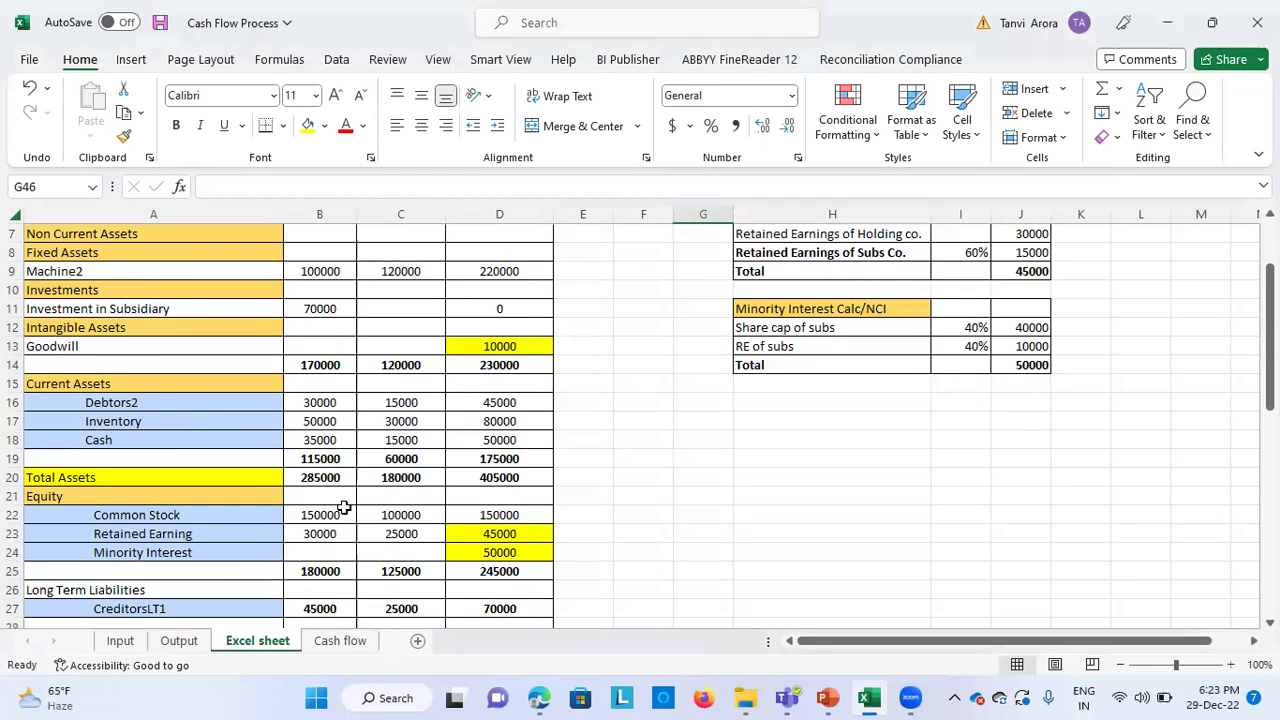
{"action": "scroll", "coordinate": [258, 533], "scroll_direction": "down", "scroll_amount": 1}
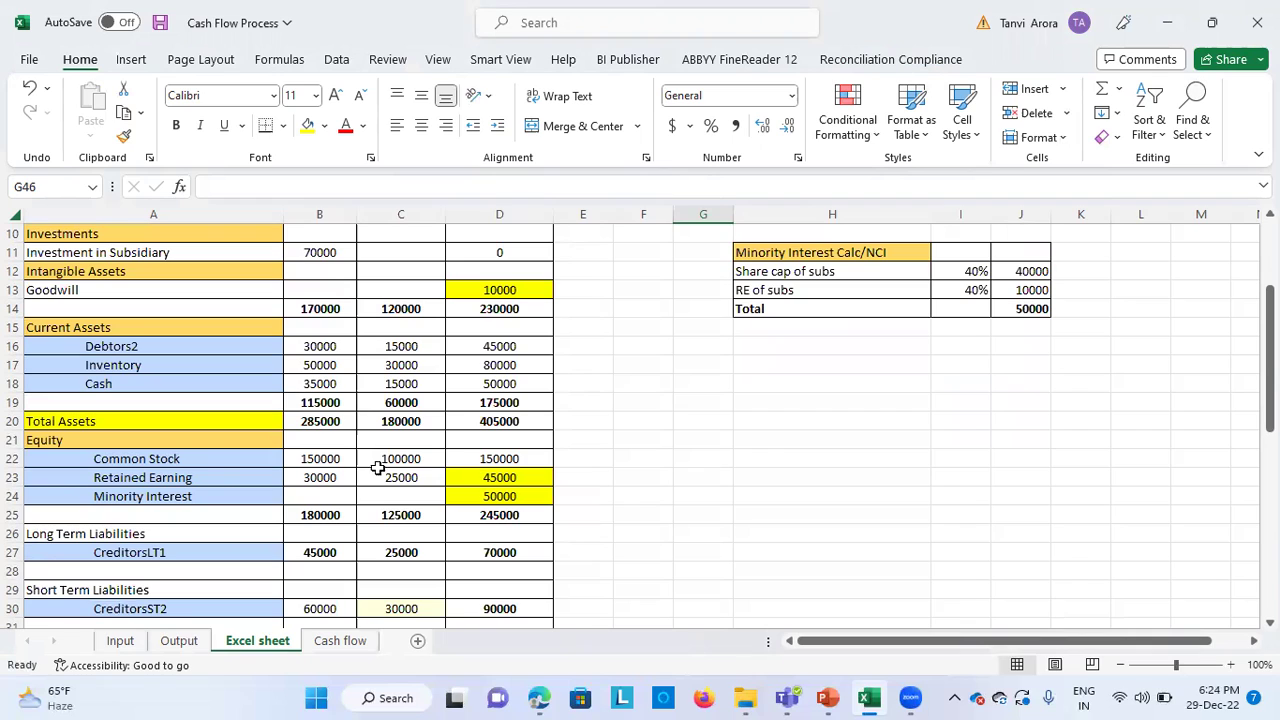
{"action": "left_click", "coordinate": [320, 458]}
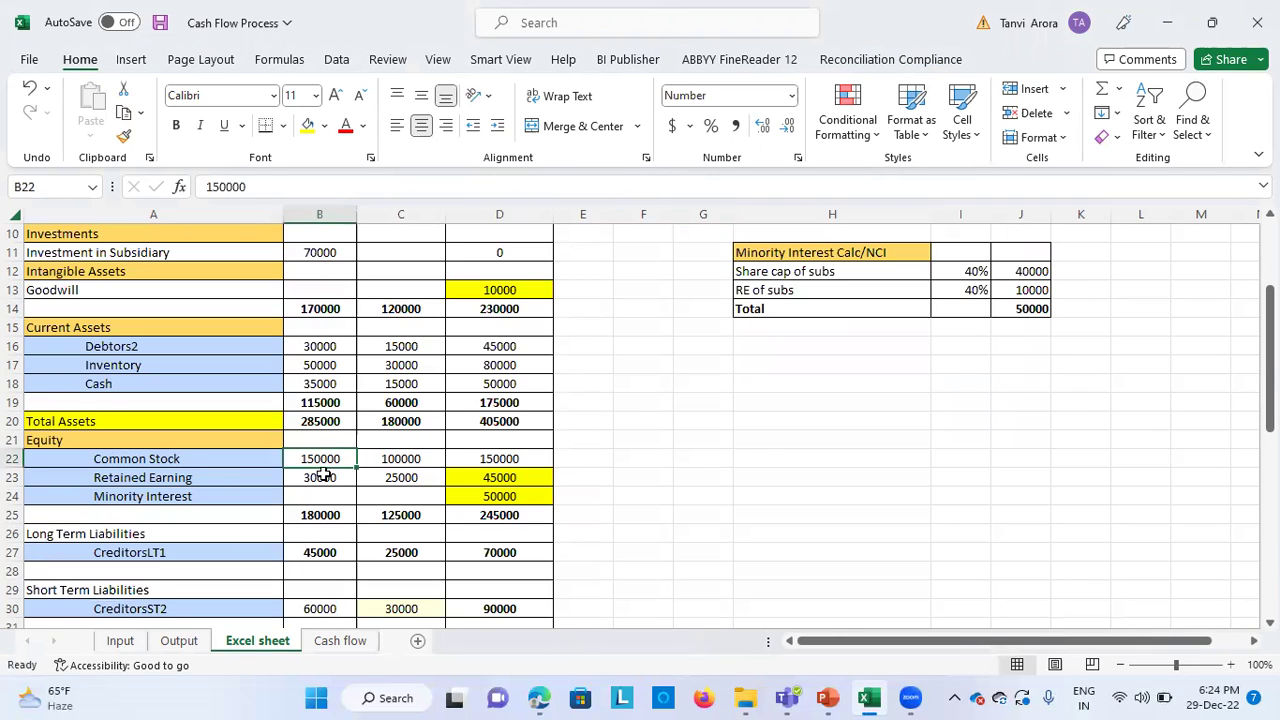
{"action": "left_click", "coordinate": [509, 455]}
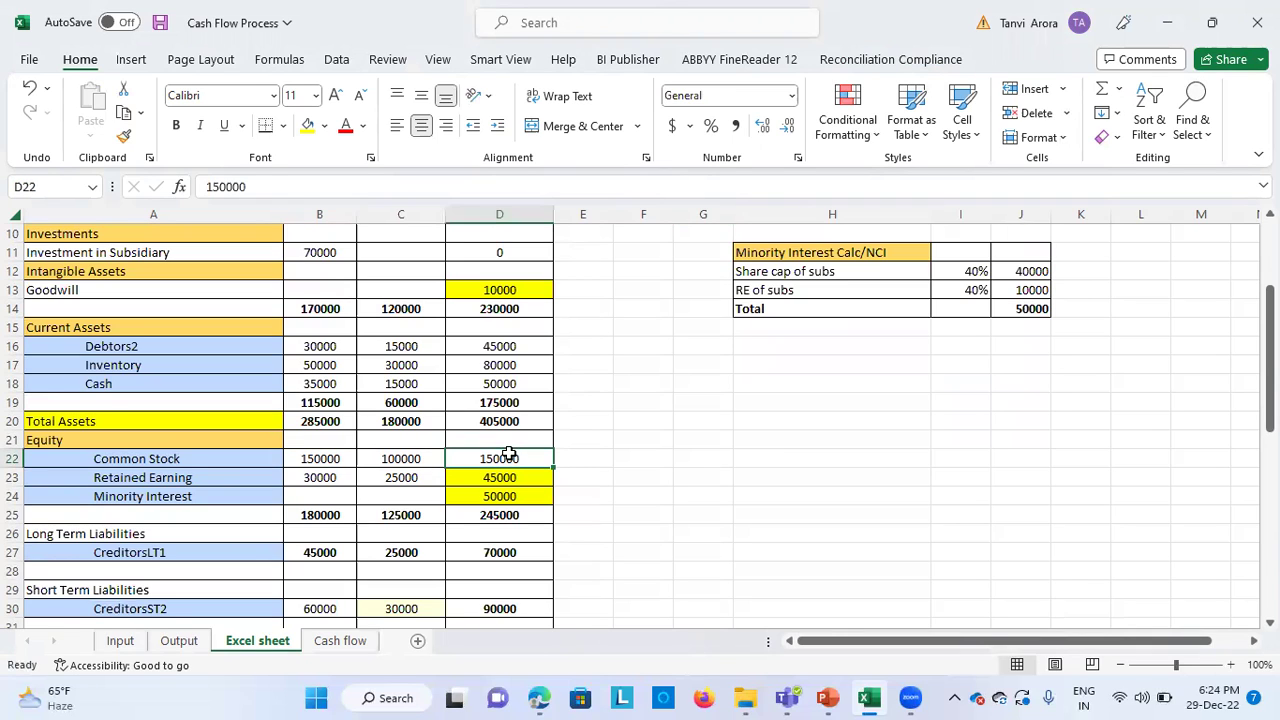
{"action": "left_click", "coordinate": [413, 457]}
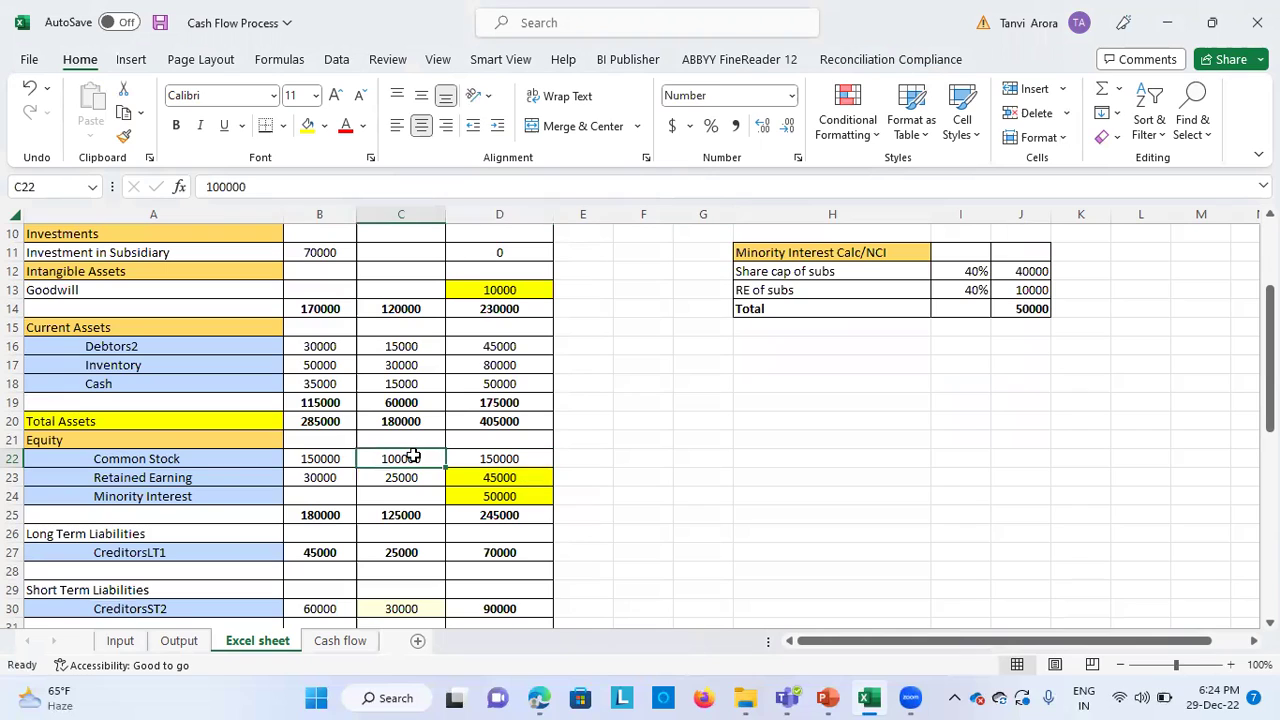
{"action": "left_click", "coordinate": [185, 476]}
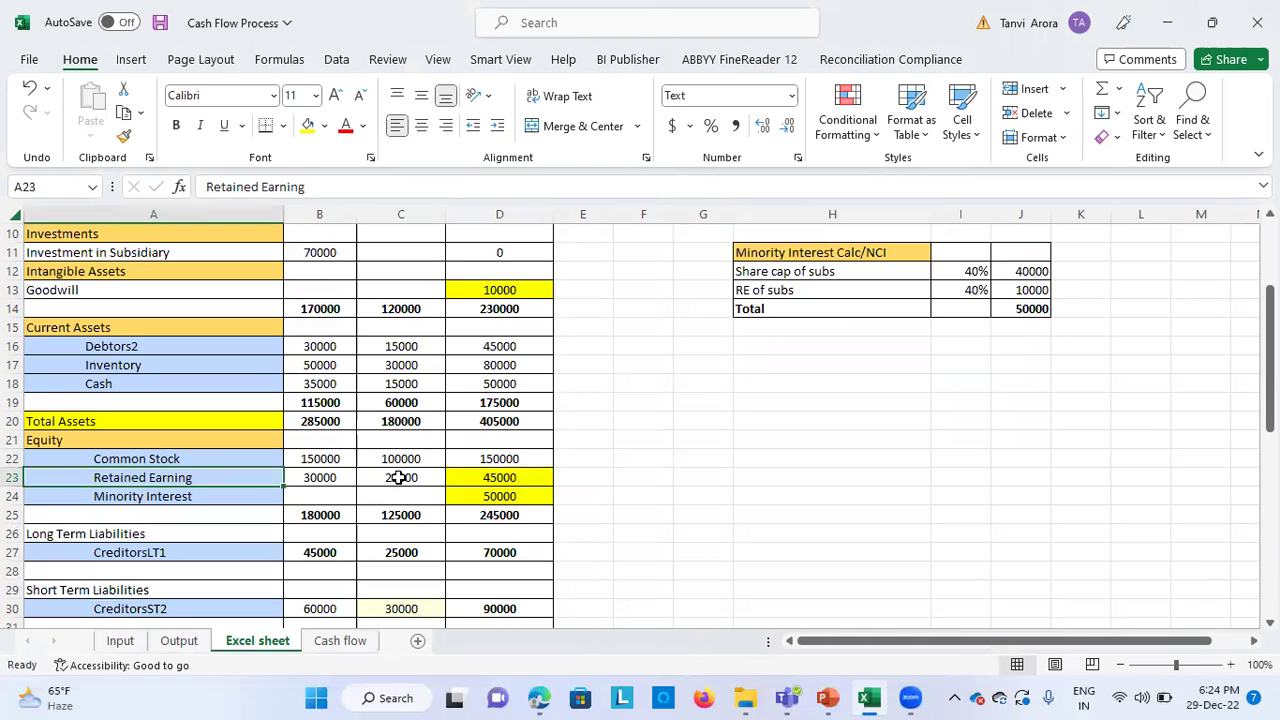
{"action": "left_click", "coordinate": [481, 481]}
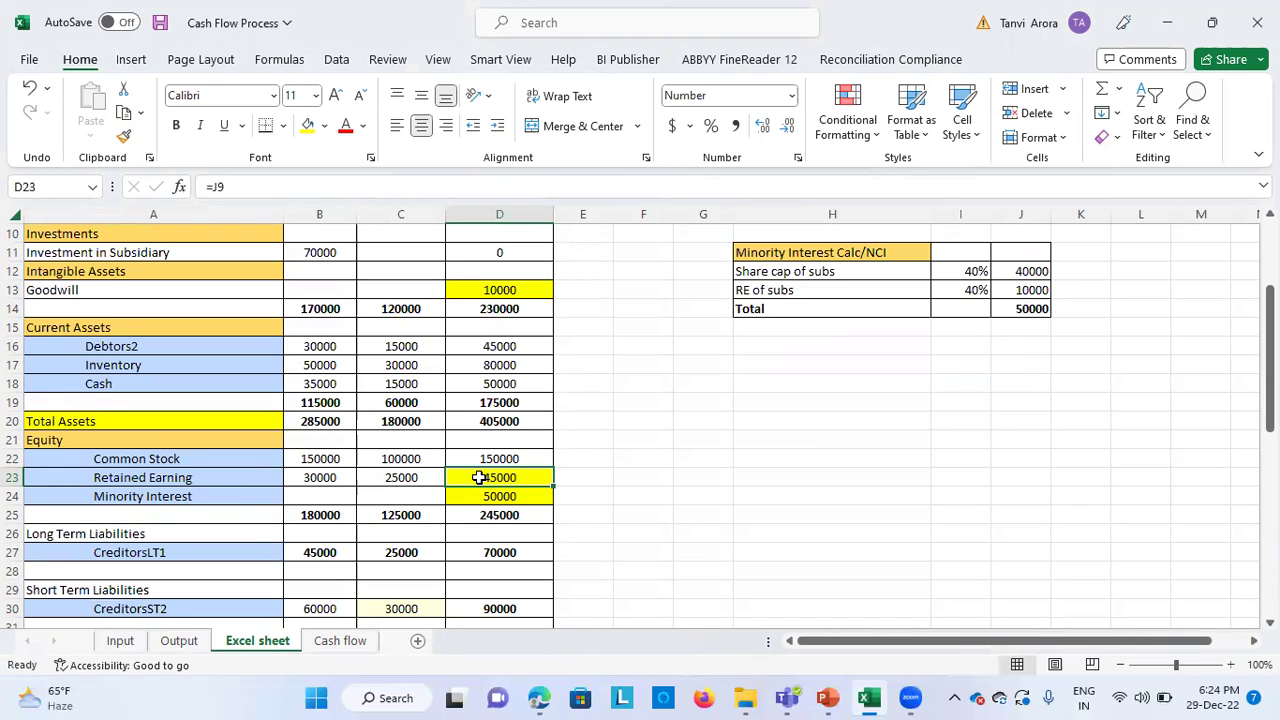
Check the formula behind the consolidated goodwill, and review the side calculations and the liability rows down to short-term creditors.
{"action": "left_click", "coordinate": [521, 293]}
{"action": "scroll", "coordinate": [771, 431], "scroll_direction": "up", "scroll_amount": 2}
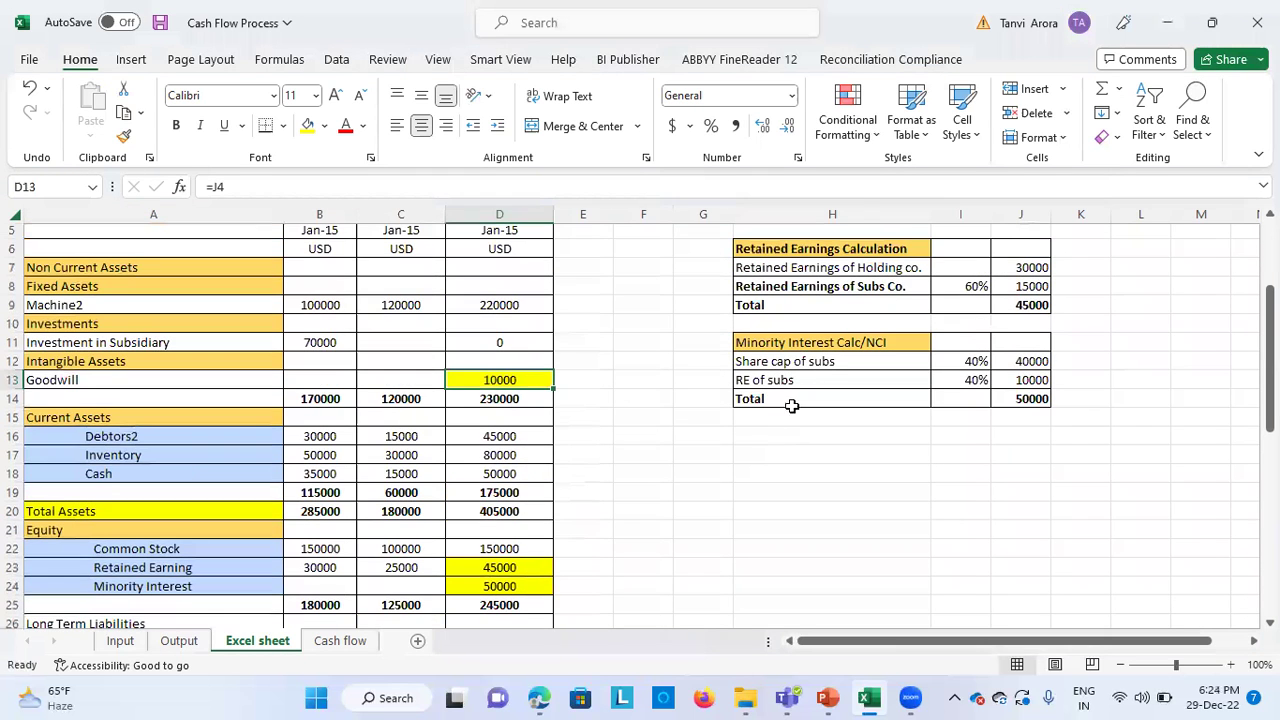
{"action": "scroll", "coordinate": [817, 386], "scroll_direction": "up", "scroll_amount": 2}
{"action": "scroll", "coordinate": [818, 390], "scroll_direction": "down", "scroll_amount": 1}
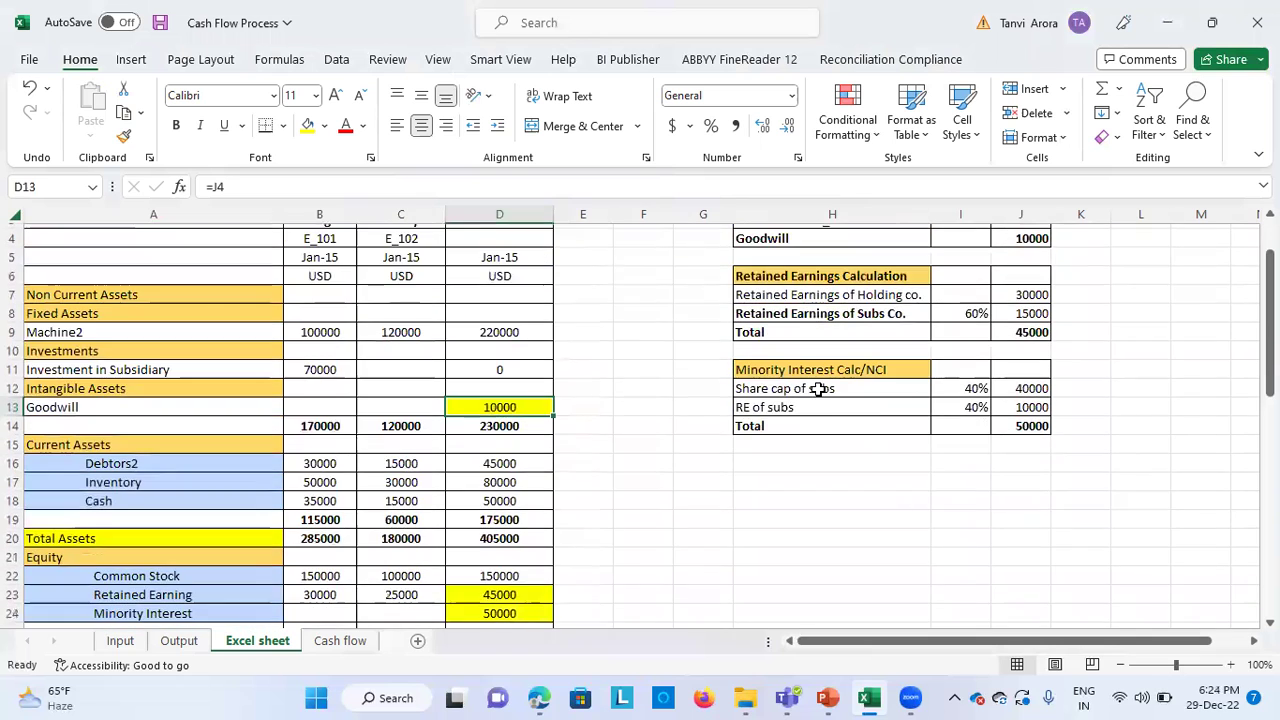
{"action": "scroll", "coordinate": [817, 386], "scroll_direction": "down", "scroll_amount": 3}
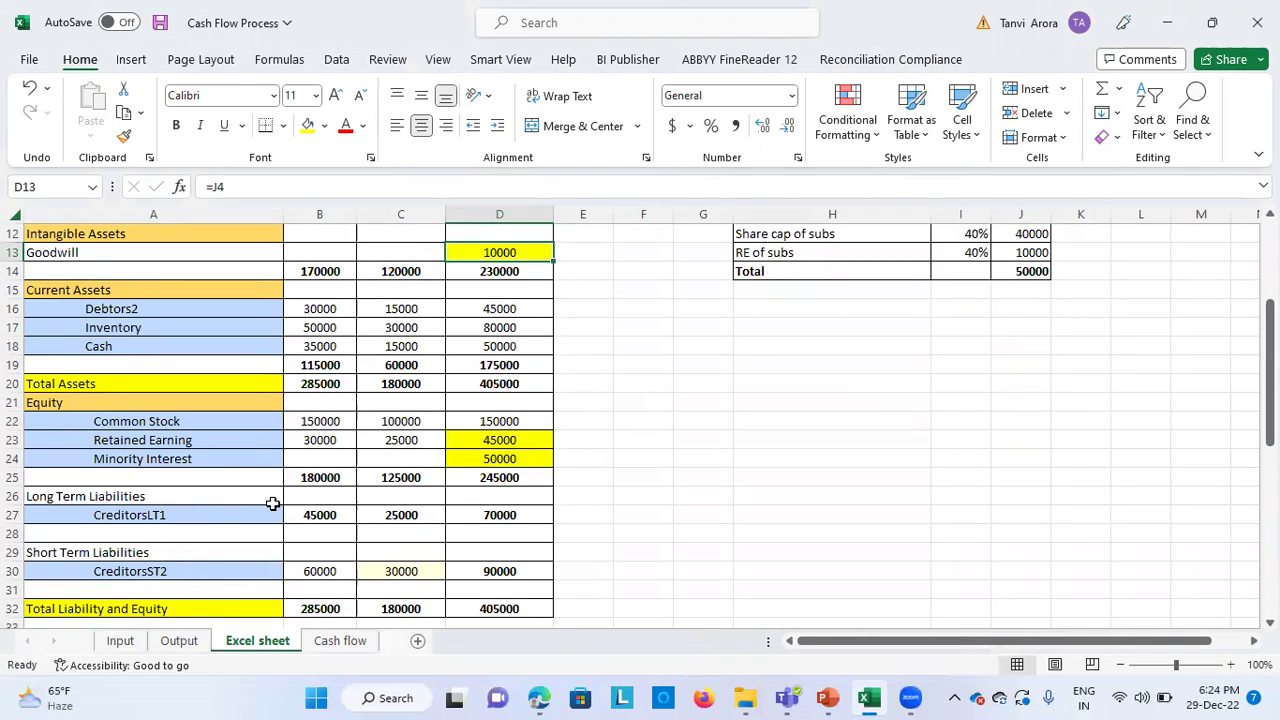
{"action": "scroll", "coordinate": [328, 567], "scroll_direction": "down", "scroll_amount": 1}
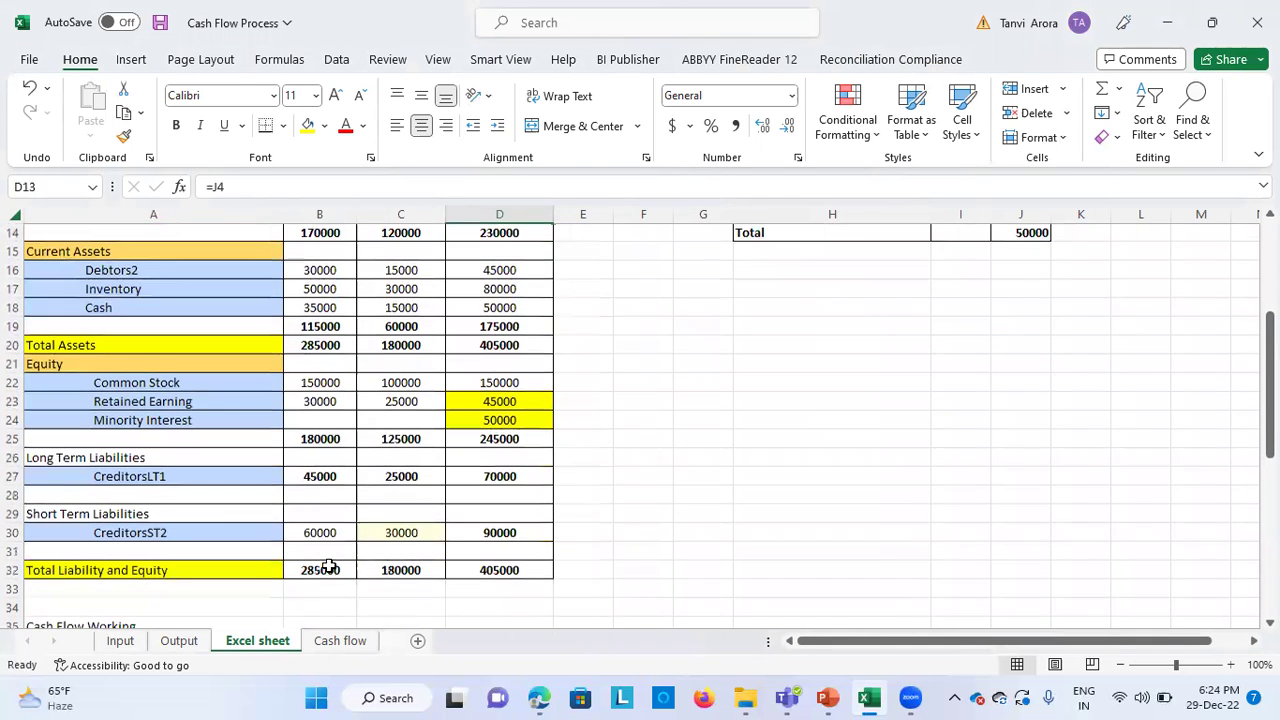
{"action": "left_click", "coordinate": [216, 537]}
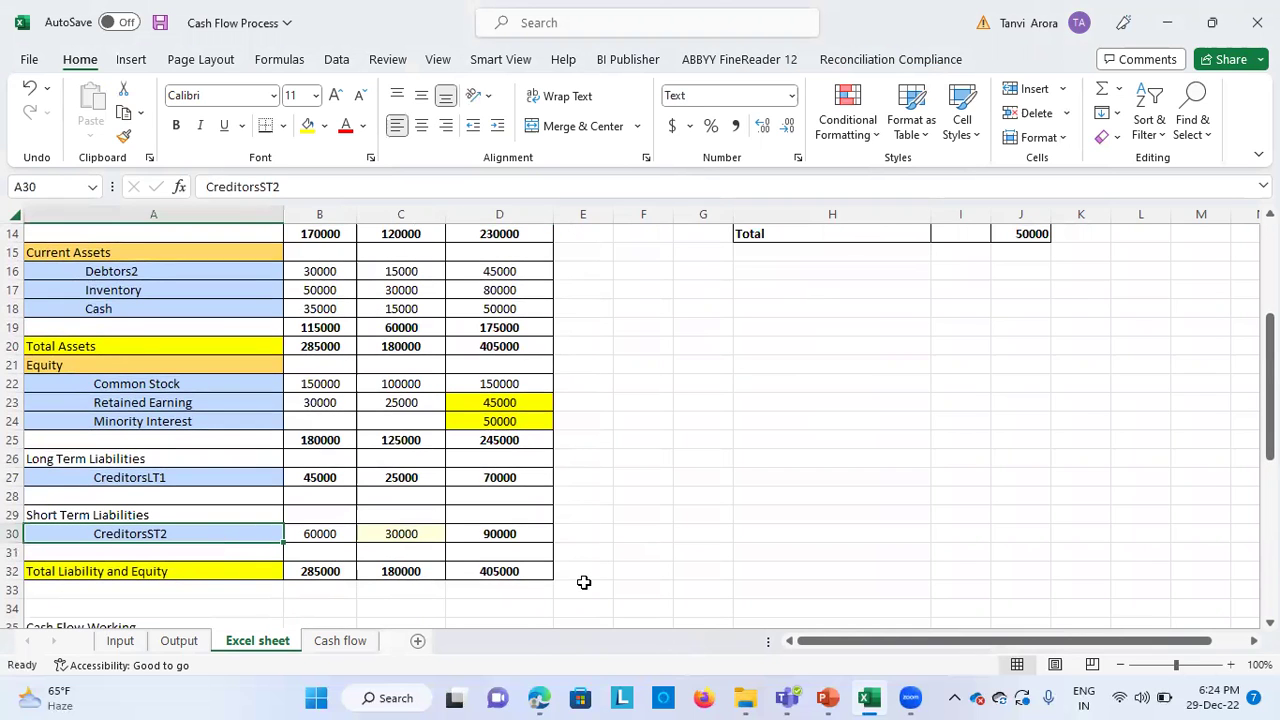
Inspect the source of the Investment into Subsidiary amount in the goodwill calculation.
{"action": "scroll", "coordinate": [661, 488], "scroll_direction": "up", "scroll_amount": 2}
{"action": "scroll", "coordinate": [661, 488], "scroll_direction": "up", "scroll_amount": 3}
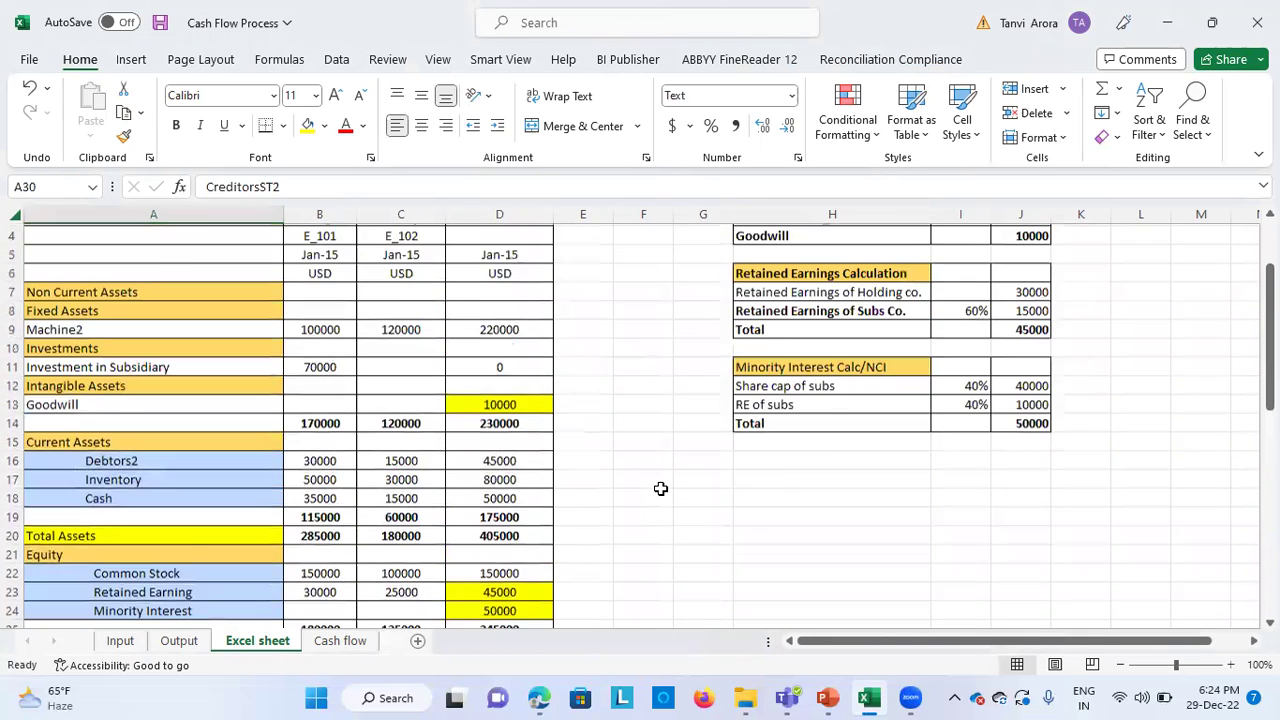
{"action": "scroll", "coordinate": [790, 458], "scroll_direction": "up", "scroll_amount": 1}
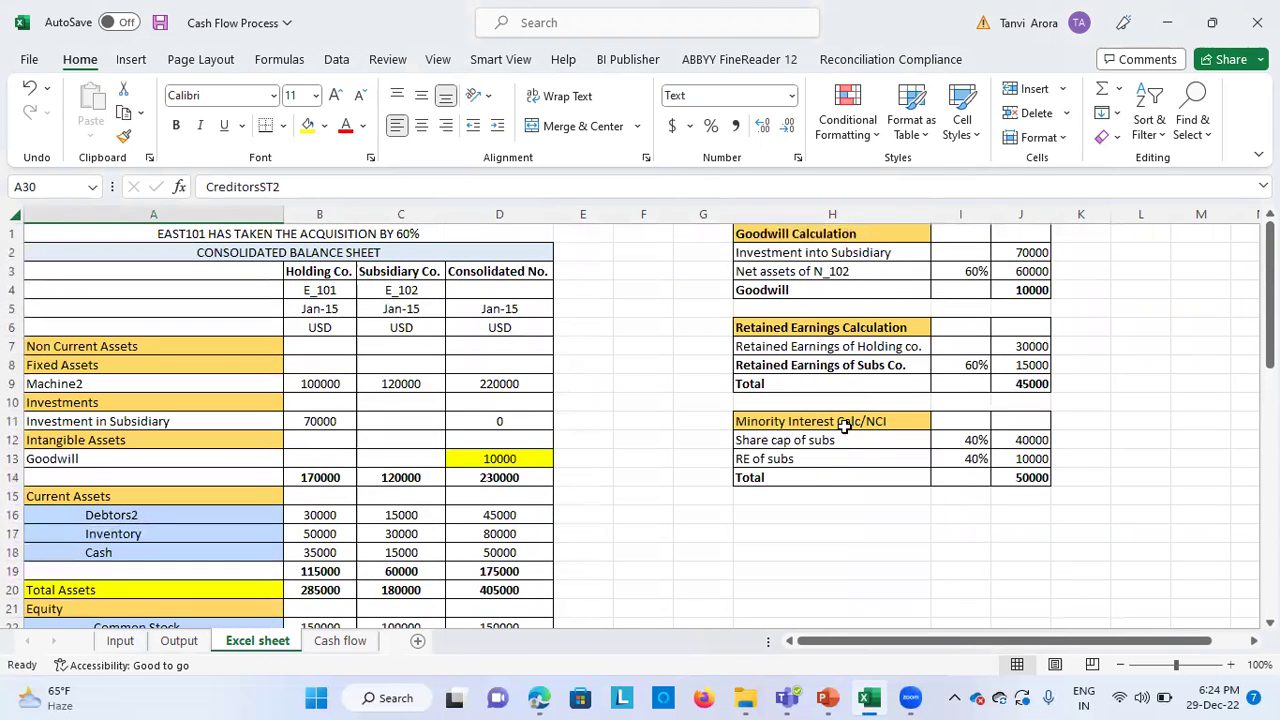
{"action": "left_click", "coordinate": [887, 257]}
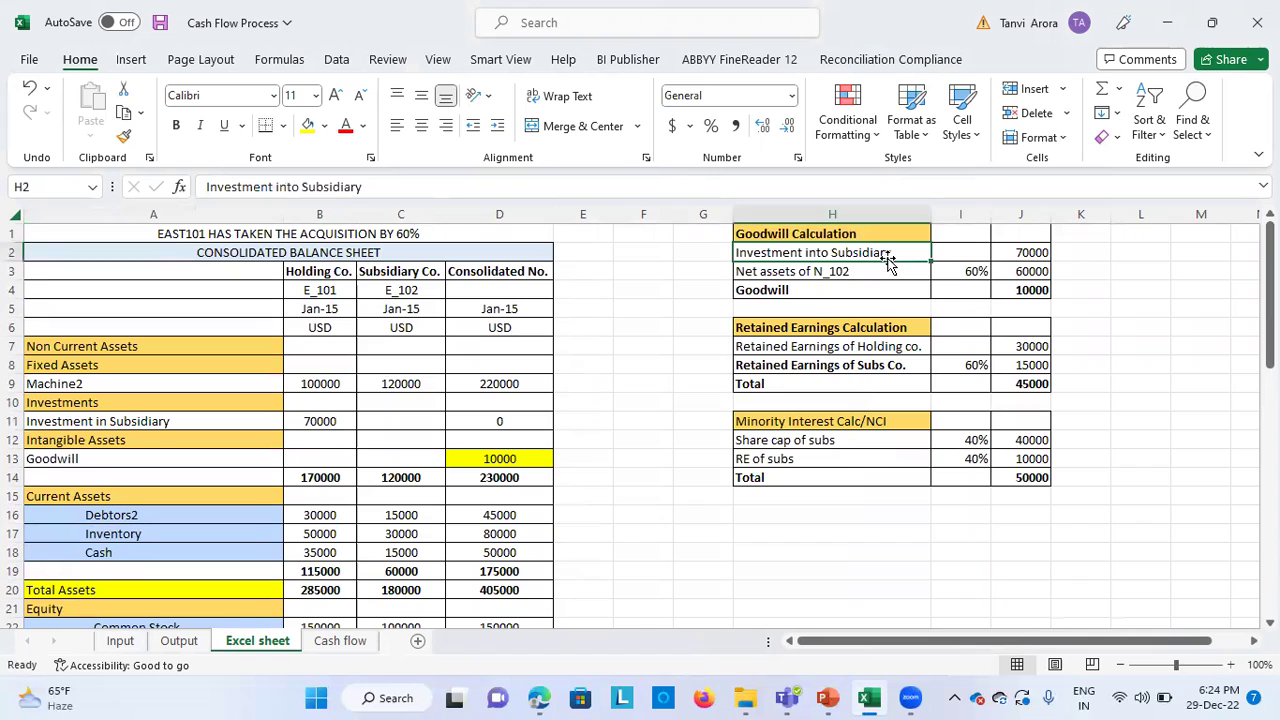
{"action": "left_click", "coordinate": [1020, 253]}
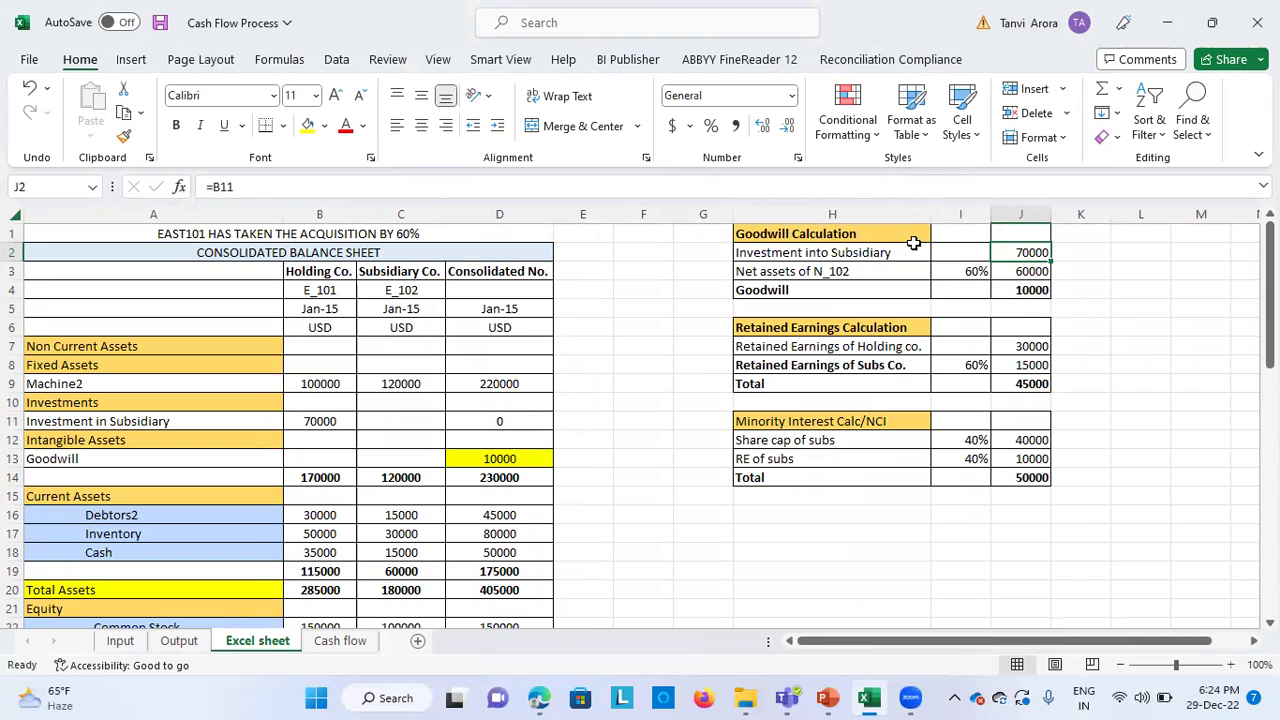
Correct the net assets label in the goodwill calculation to read "Net assets of E_102".
{"action": "left_click", "coordinate": [859, 271]}
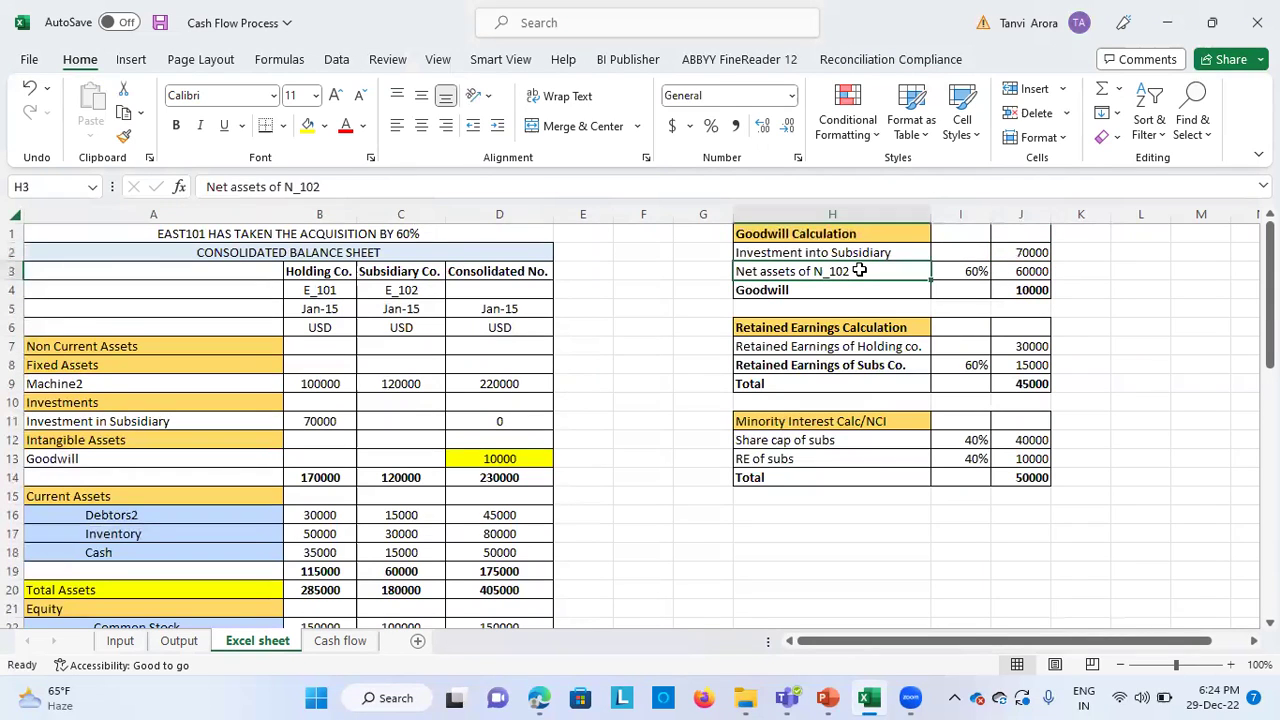
{"action": "double_click", "coordinate": [859, 271]}
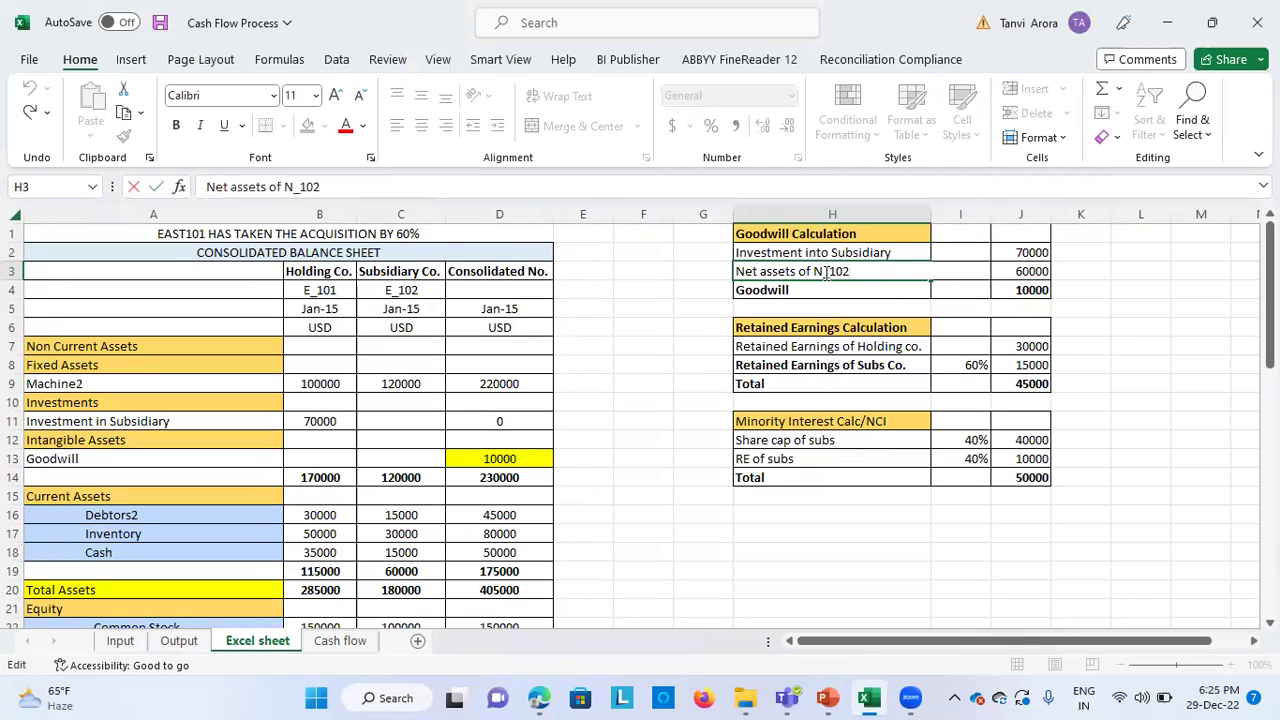
{"action": "key", "text": "BackSpace"}
{"action": "type", "text": "E"}
{"action": "key", "text": "Return"}
{"action": "left_click", "coordinate": [1118, 300]}
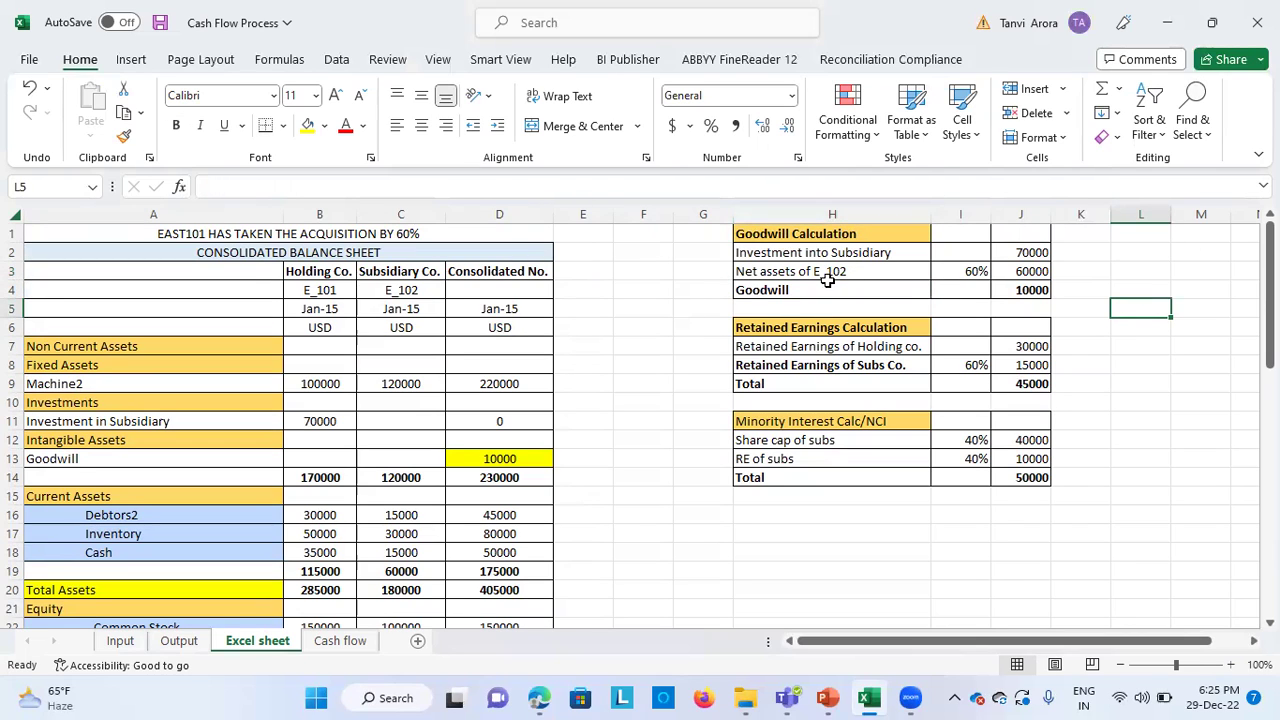
Trace the formula for the net assets of E_102 to its source cell in the balance sheet, leaving the formula unedited.
{"action": "left_click", "coordinate": [1027, 271]}
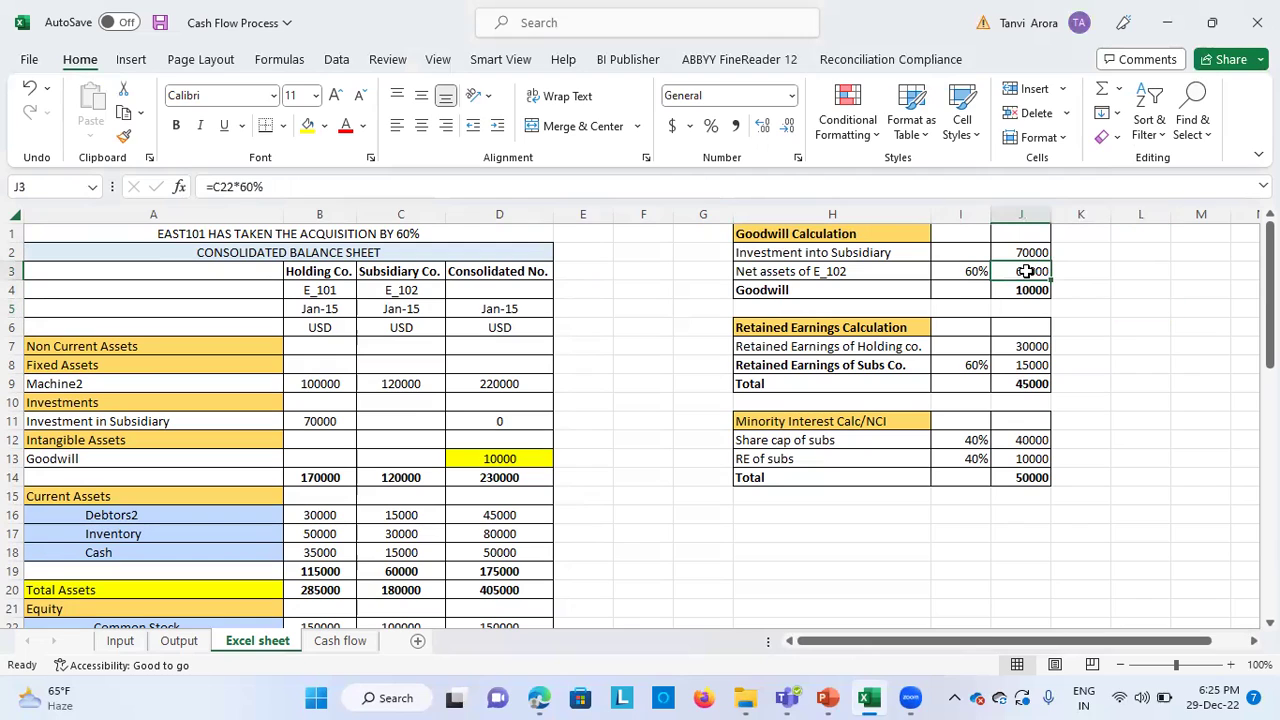
{"action": "left_click", "coordinate": [874, 270]}
{"action": "left_click", "coordinate": [1014, 271]}
{"action": "double_click", "coordinate": [1005, 271]}
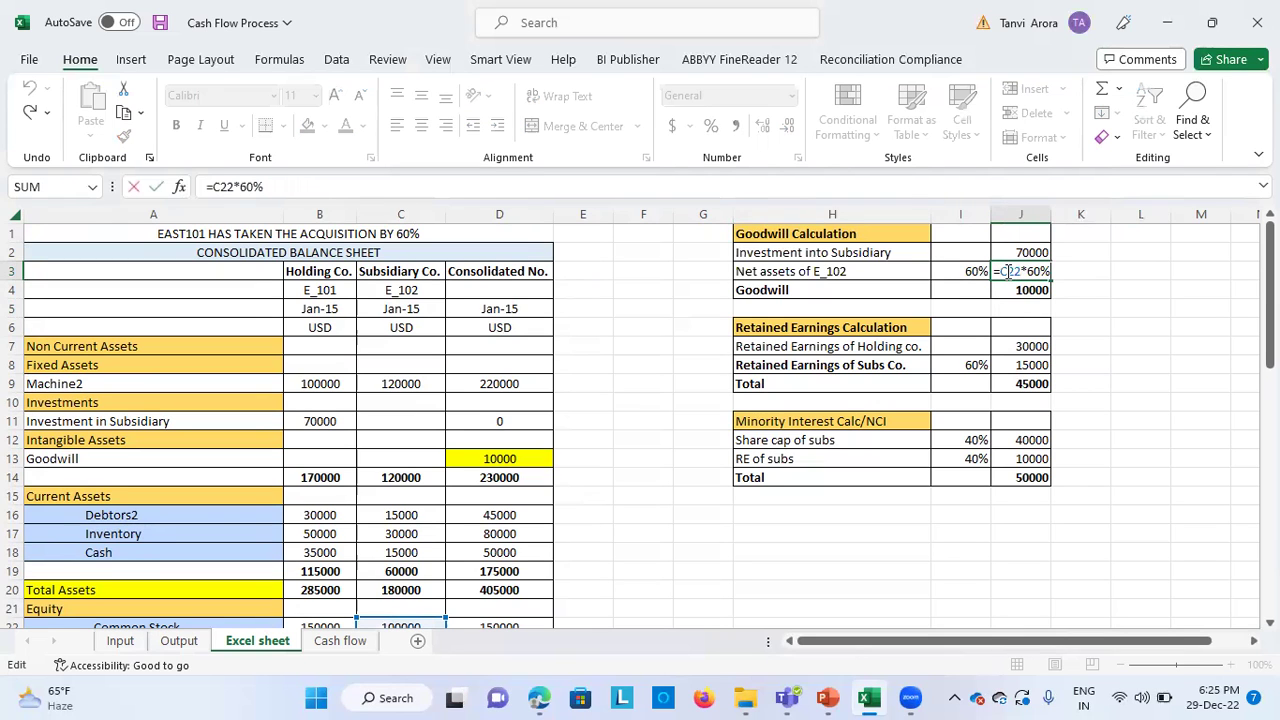
{"action": "scroll", "coordinate": [642, 404], "scroll_direction": "down", "scroll_amount": 1}
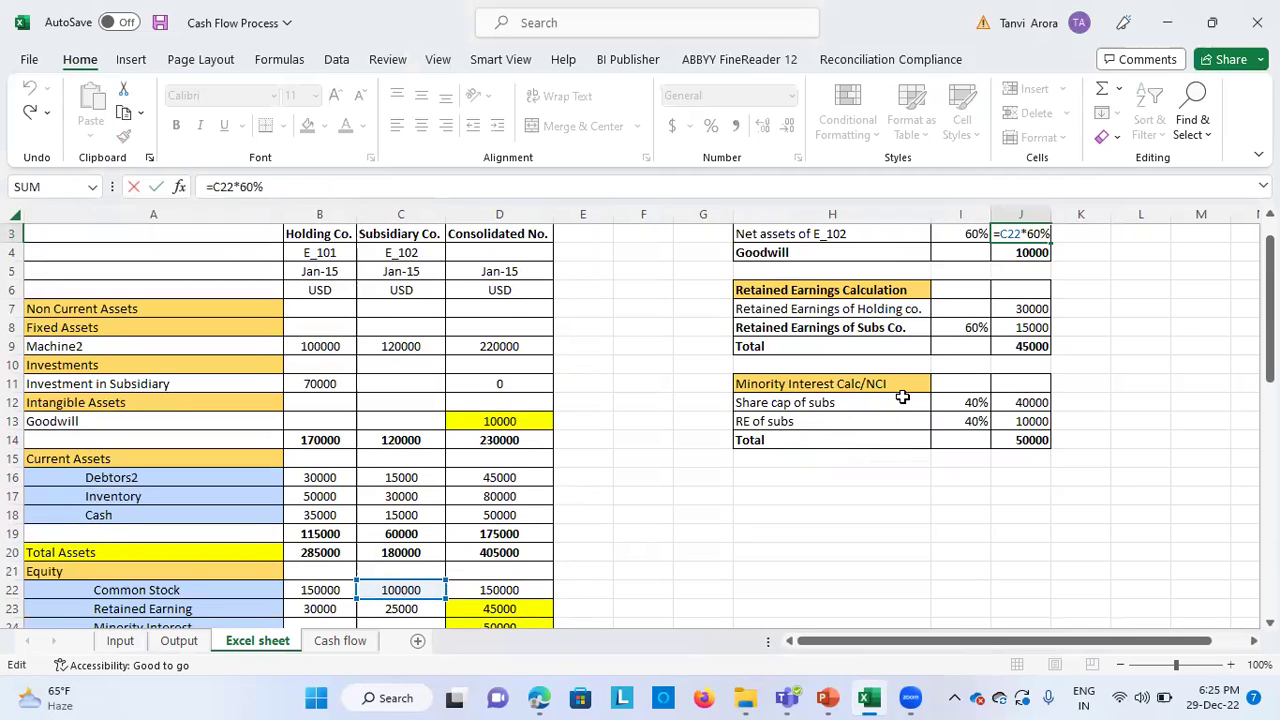
{"action": "key", "text": "Escape"}
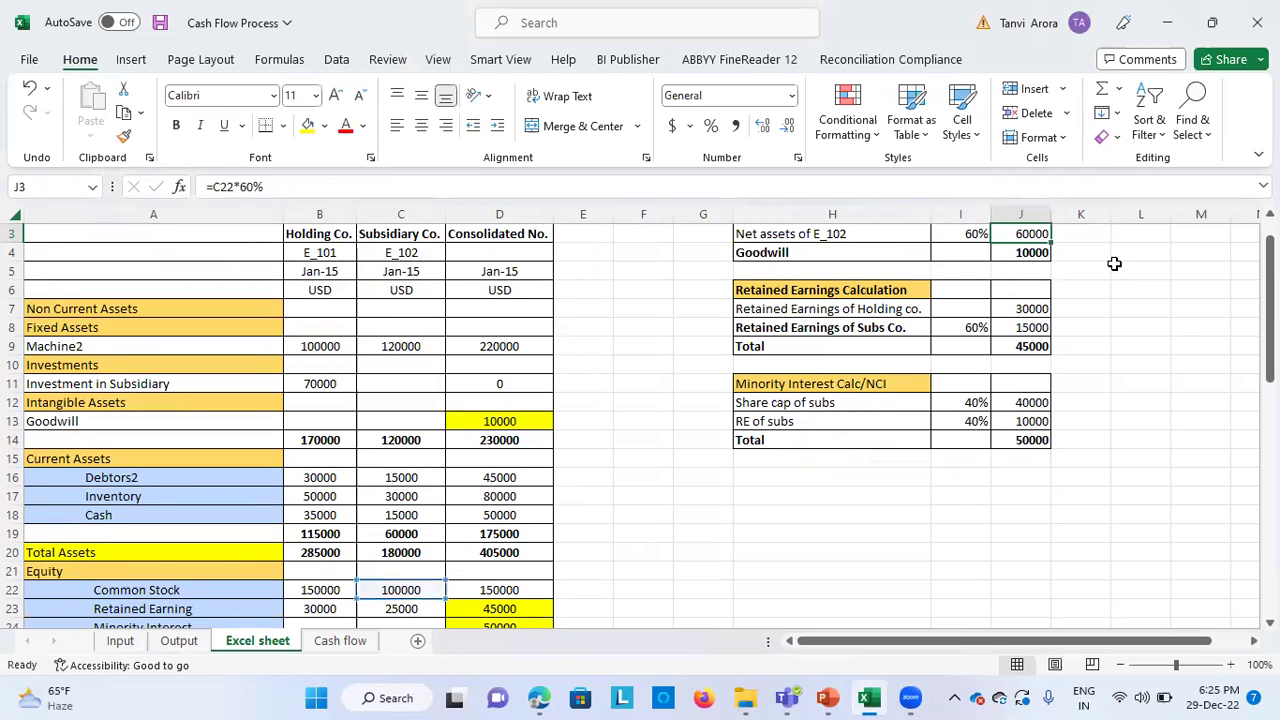
{"action": "scroll", "coordinate": [1106, 289], "scroll_direction": "up", "scroll_amount": 1}
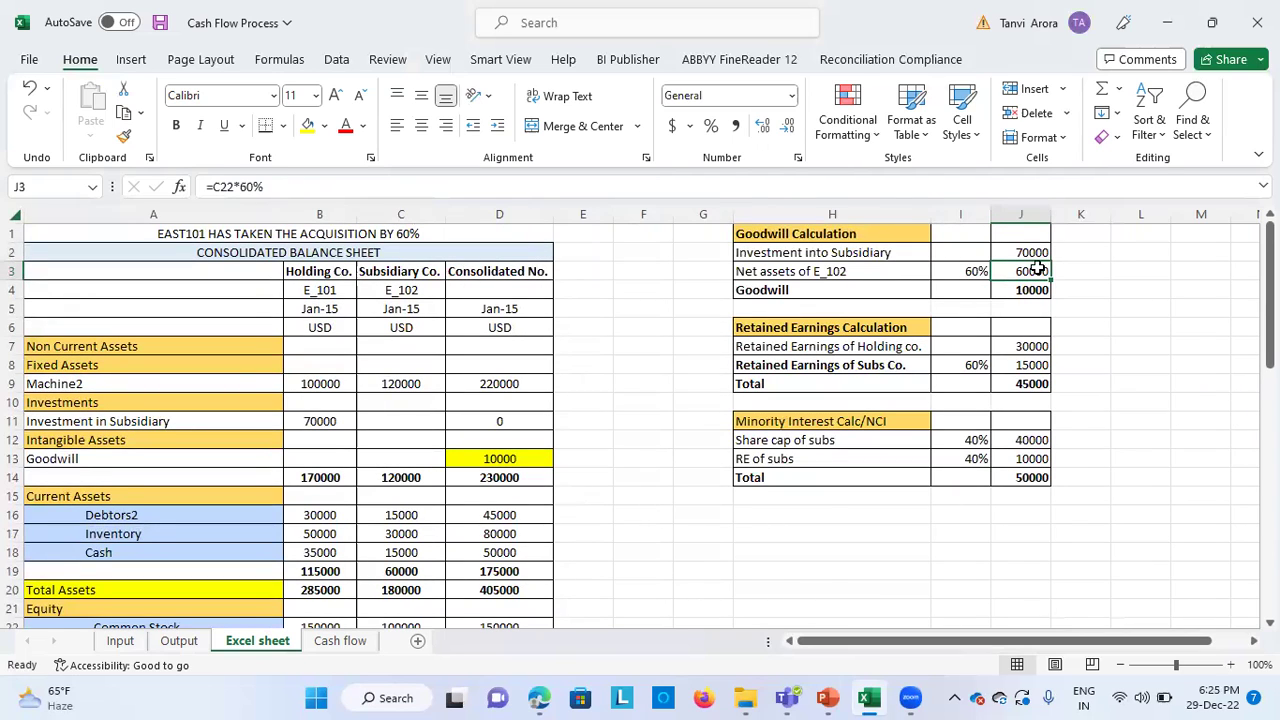
Check the holding company's investment in the subsidiary and the formula for the resulting goodwill.
{"action": "left_click", "coordinate": [313, 420]}
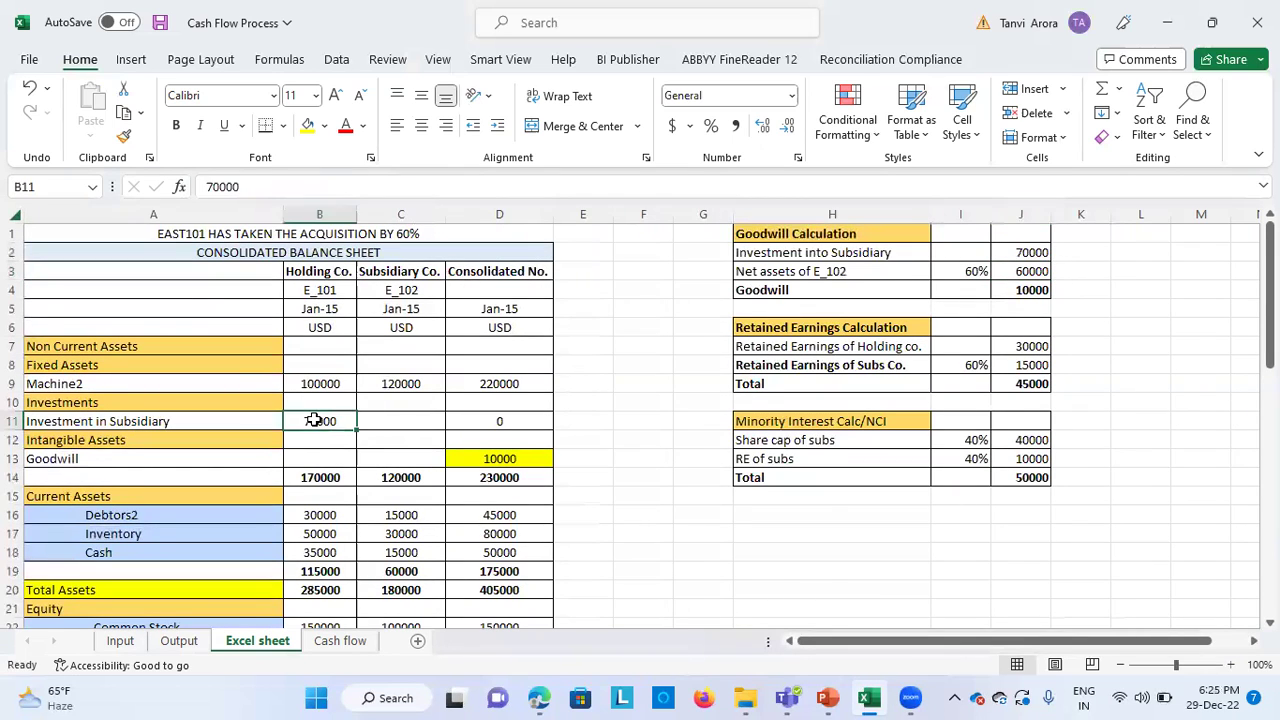
{"action": "left_click", "coordinate": [1034, 290]}
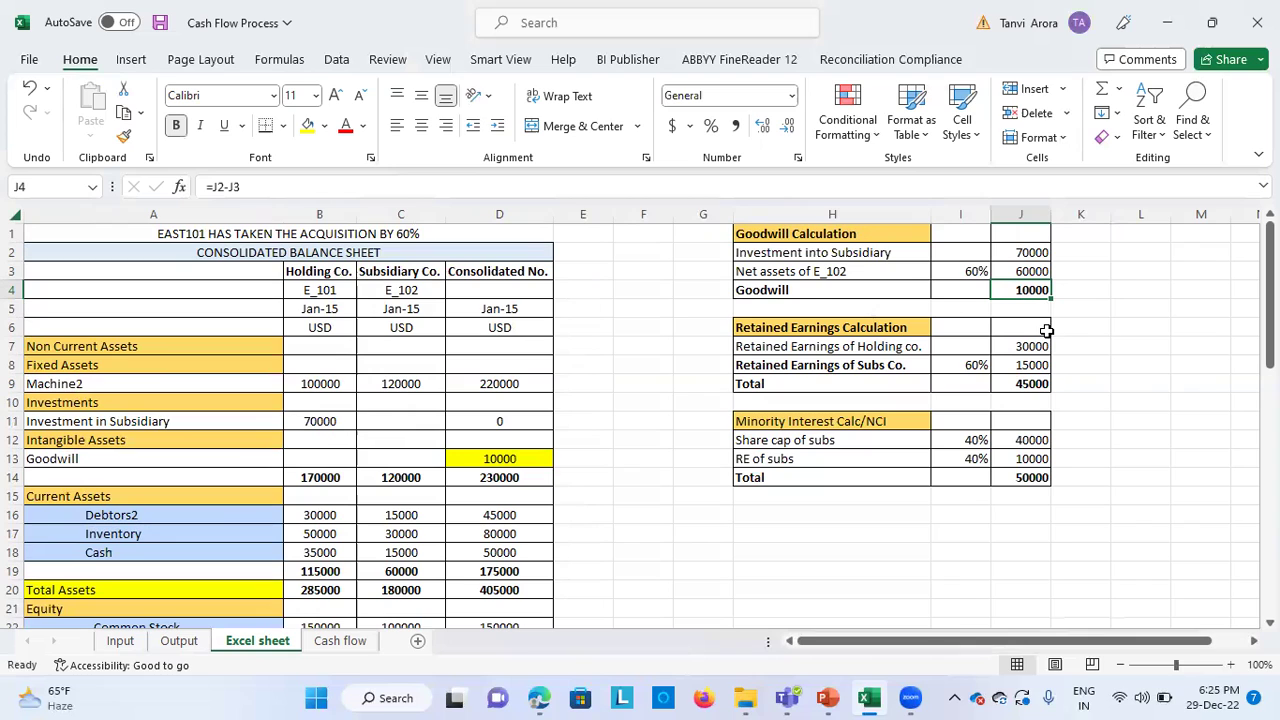
{"action": "left_click", "coordinate": [1132, 320]}
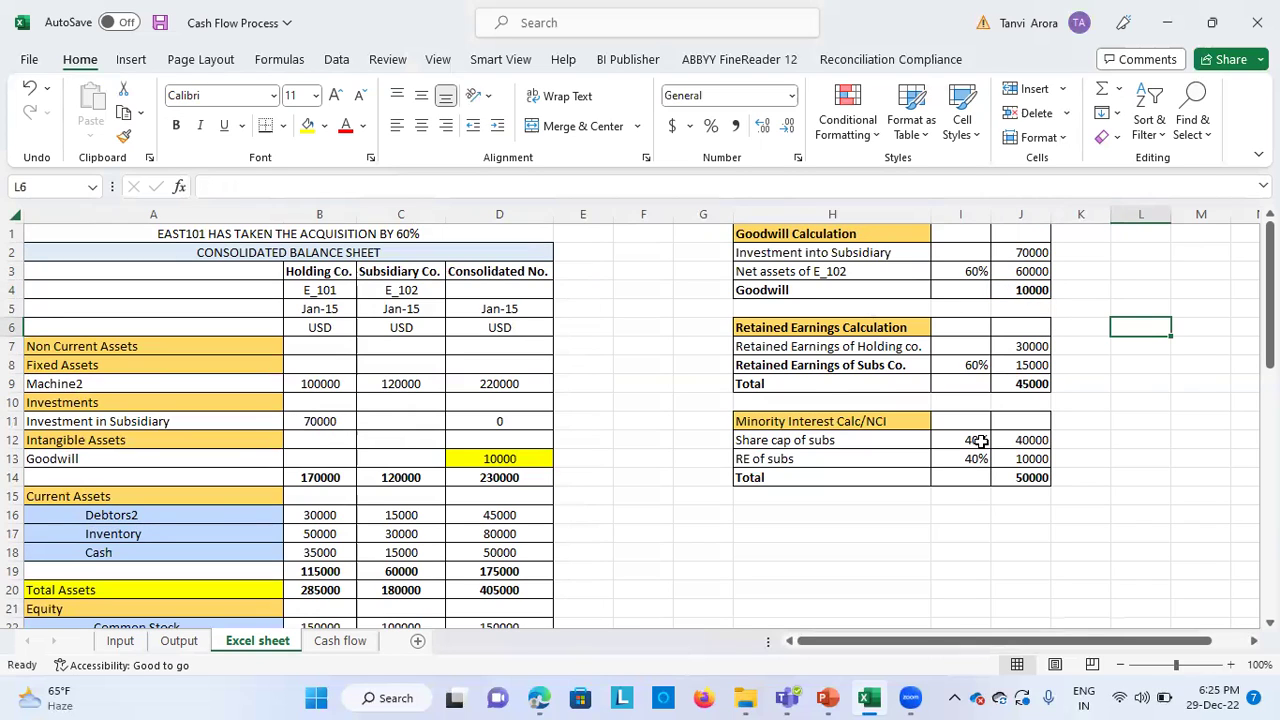
Review the retained earnings calculation and trace the subsidiary's share to its source cell without editing the formula.
{"action": "left_click", "coordinate": [886, 345]}
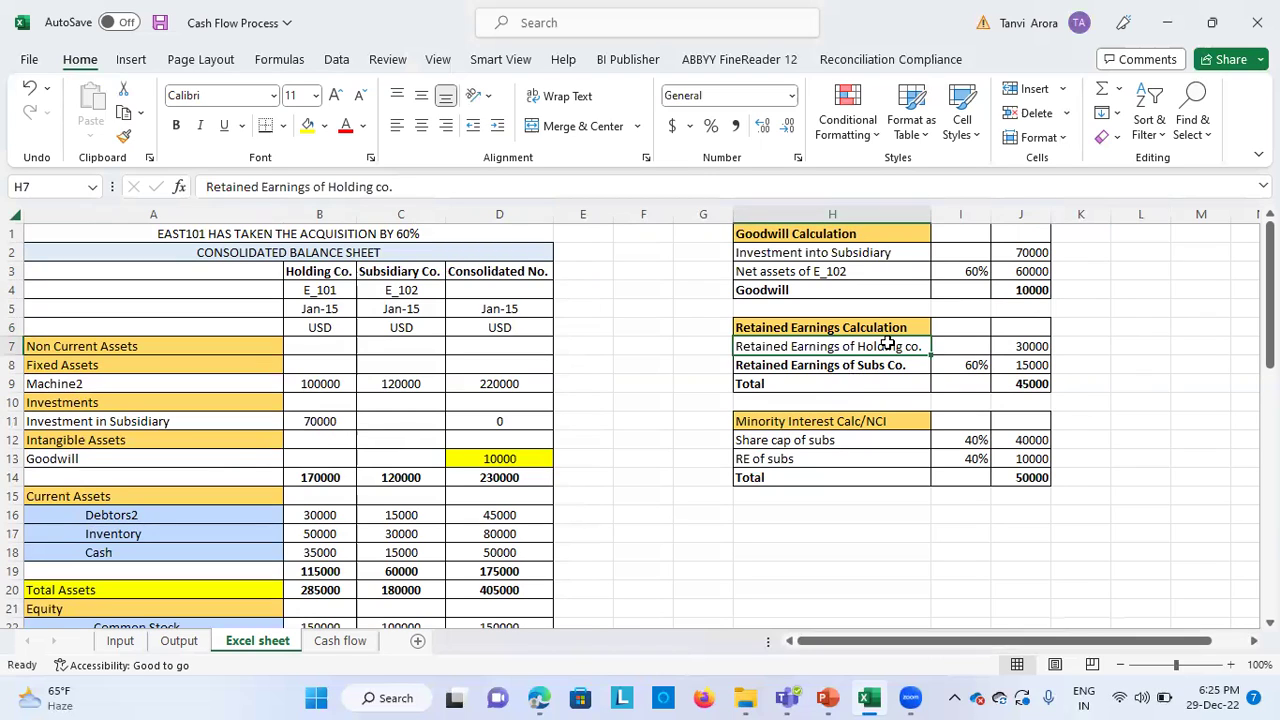
{"action": "left_click", "coordinate": [850, 366]}
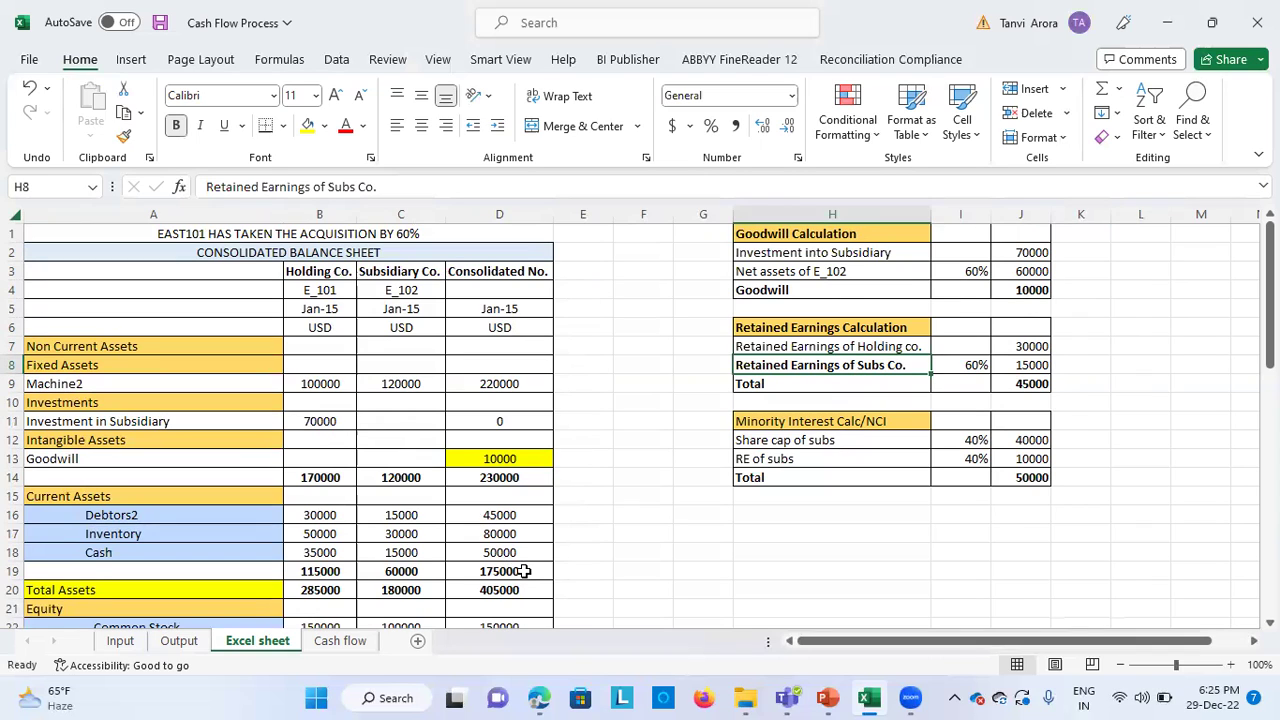
{"action": "left_click", "coordinate": [1035, 365]}
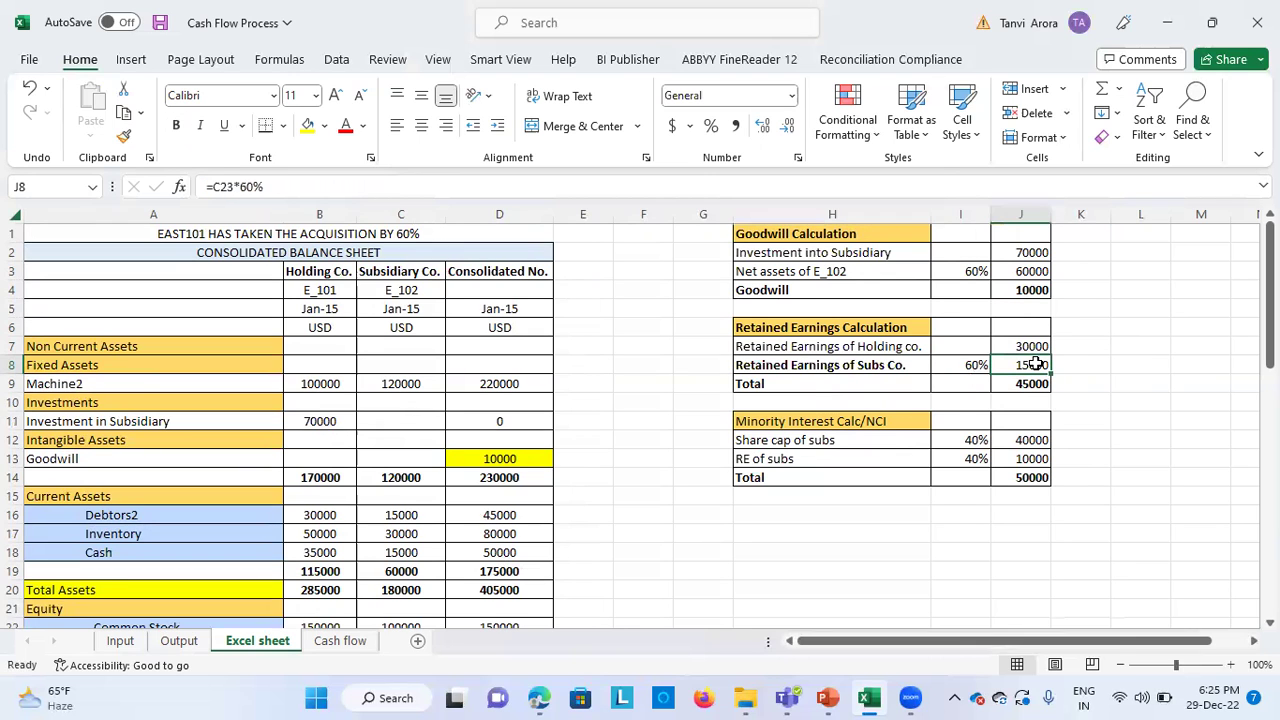
{"action": "double_click", "coordinate": [1035, 365]}
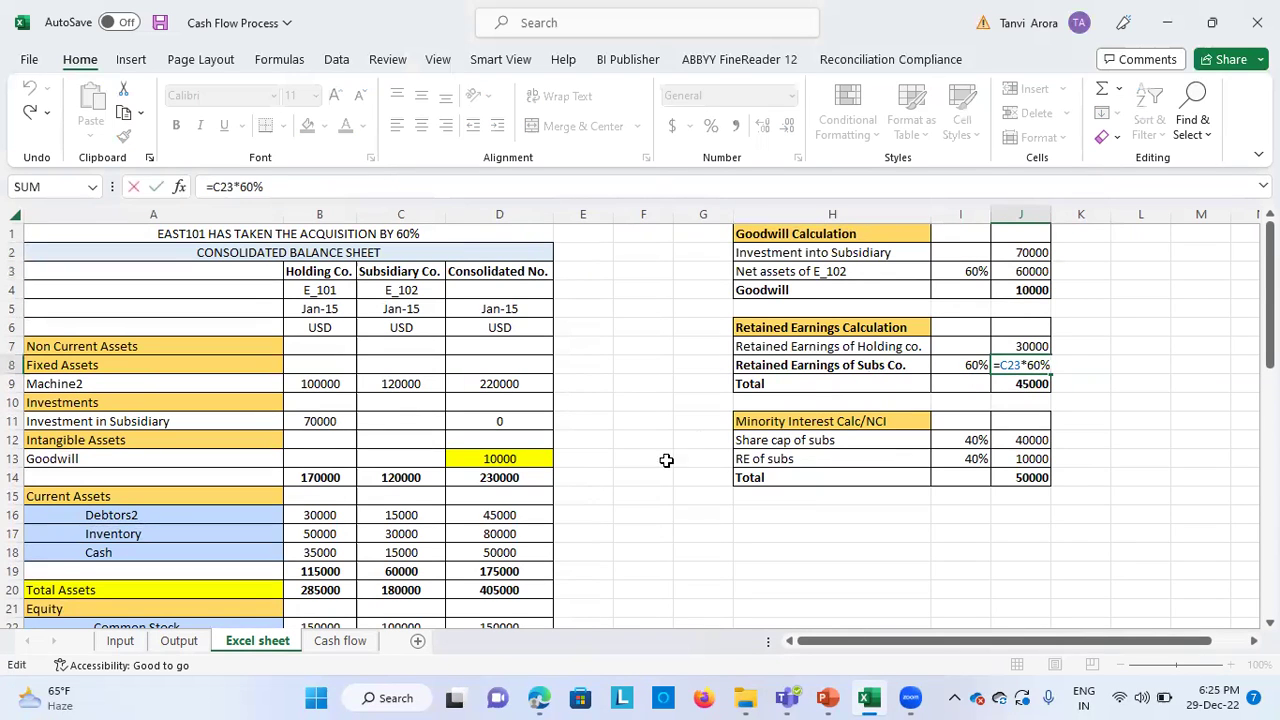
{"action": "scroll", "coordinate": [606, 571], "scroll_direction": "down", "scroll_amount": 2}
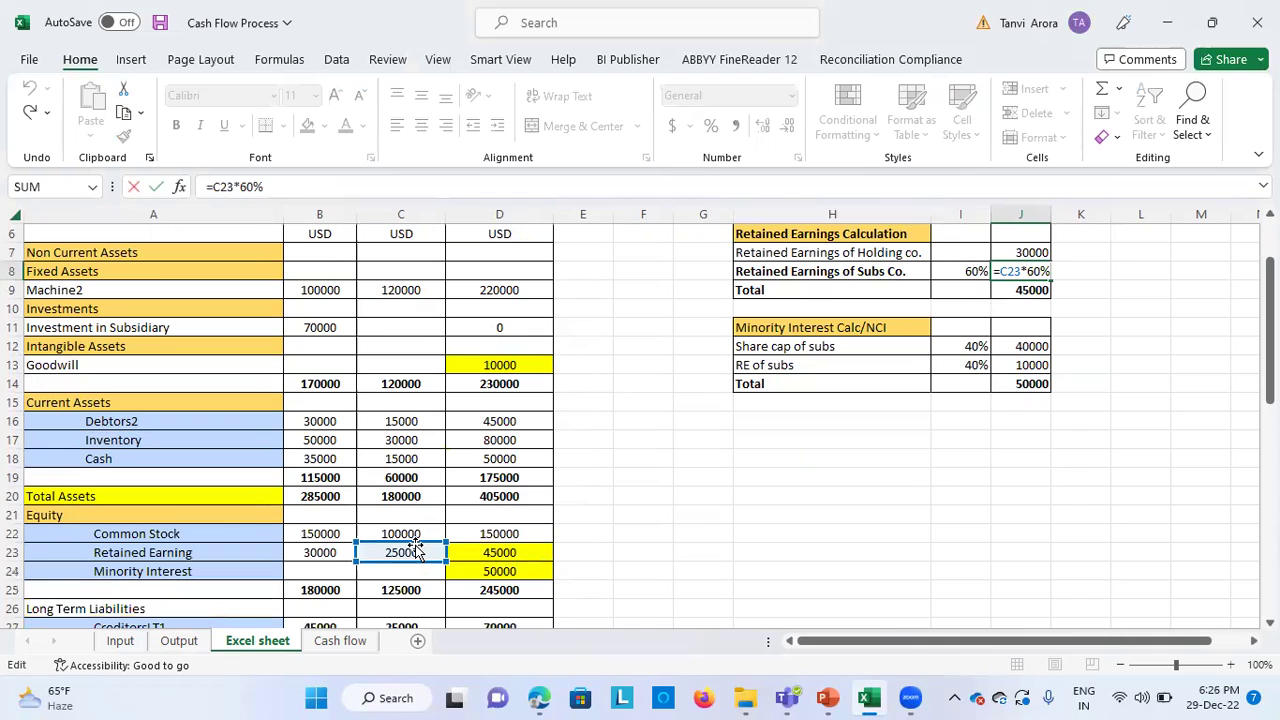
{"action": "key", "text": "Escape"}
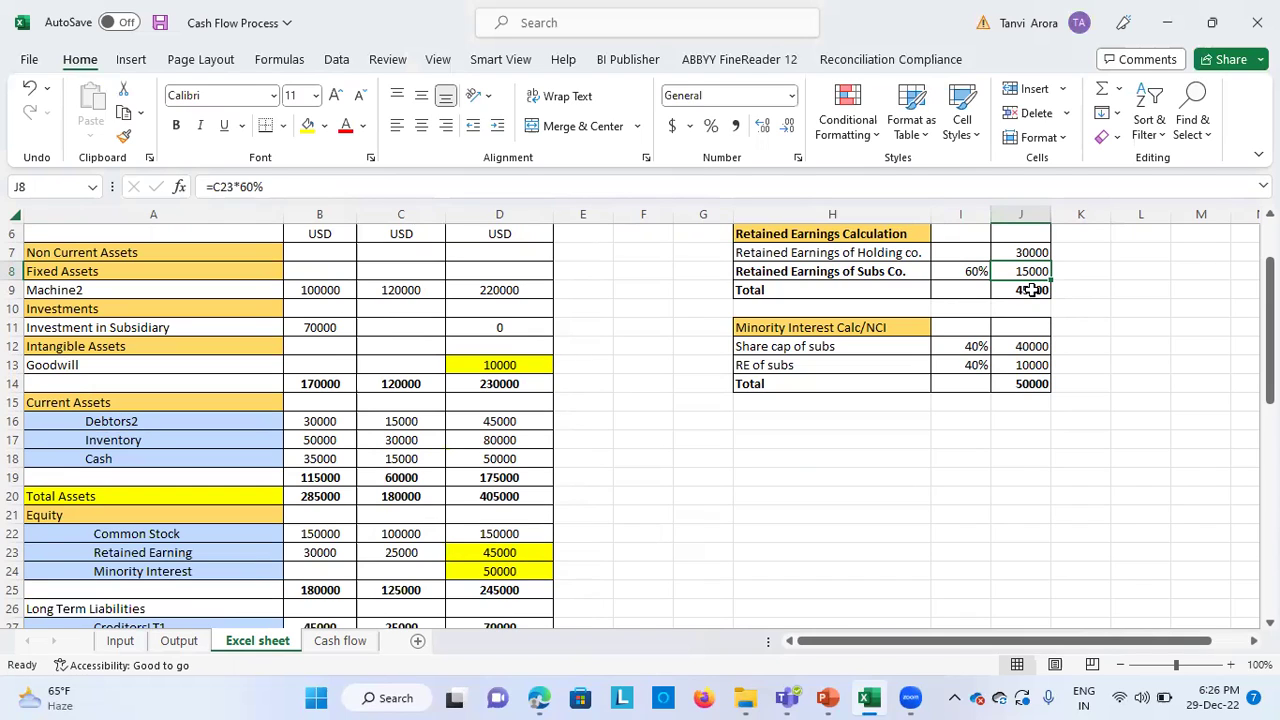
Check the 40% share capital and retained earnings formulas of the subsidiary in the minority interest calculation.
{"action": "left_click", "coordinate": [920, 389]}
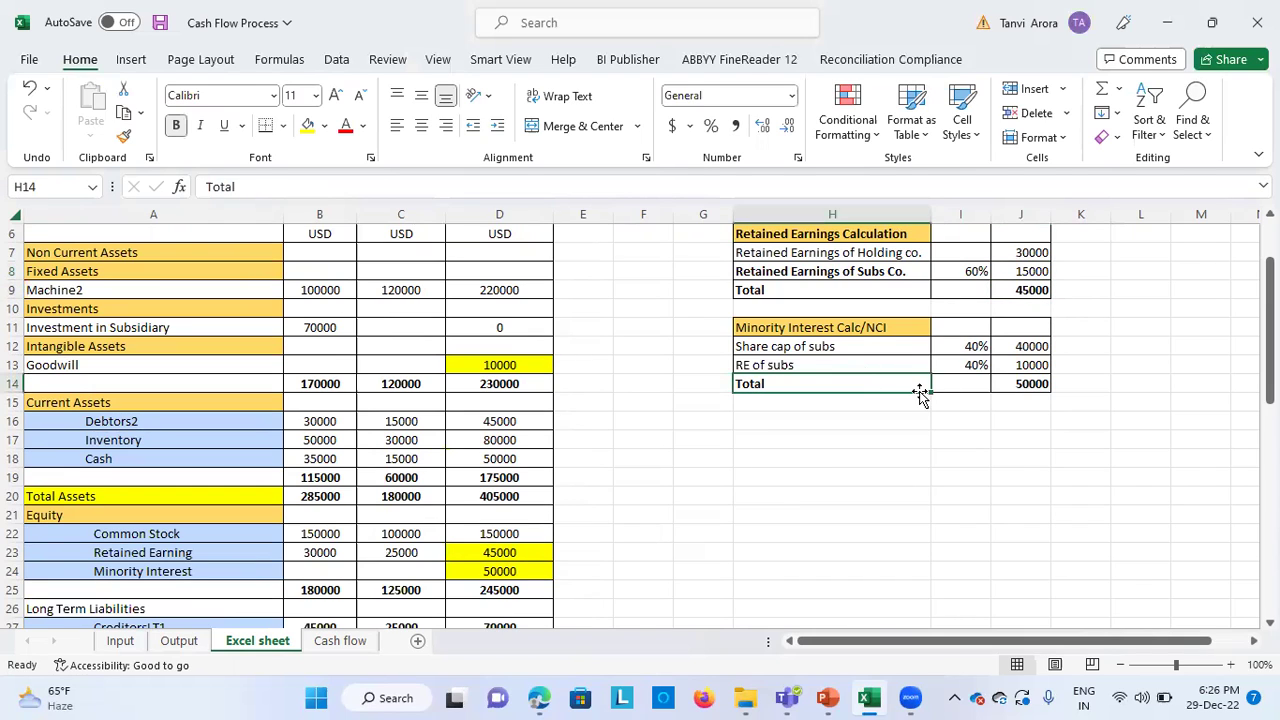
{"action": "left_click", "coordinate": [866, 346]}
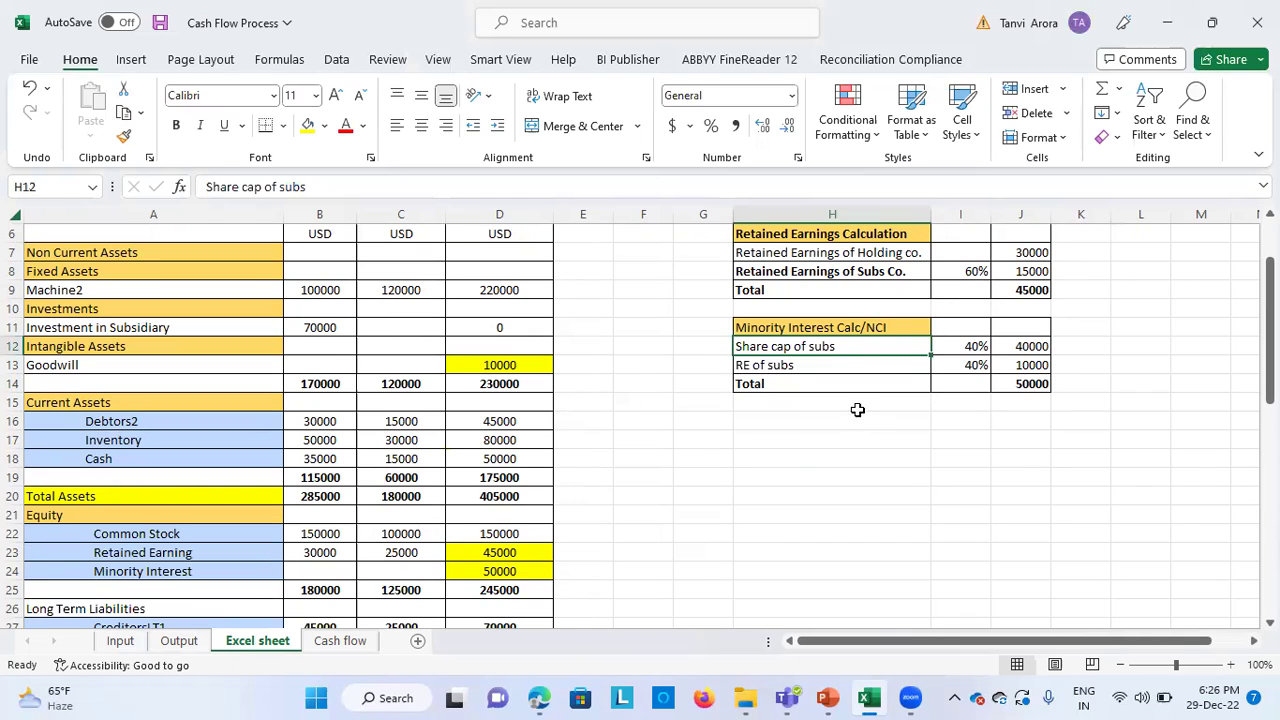
{"action": "left_click", "coordinate": [951, 364]}
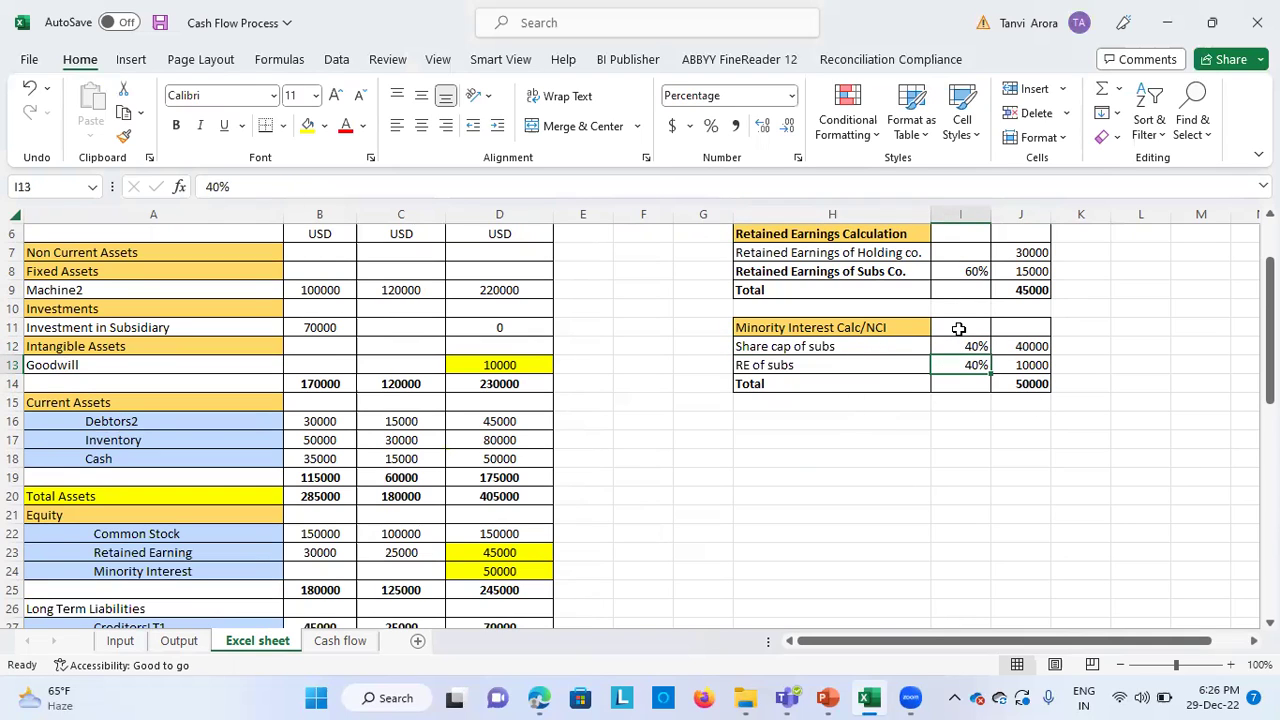
{"action": "left_click", "coordinate": [1020, 349]}
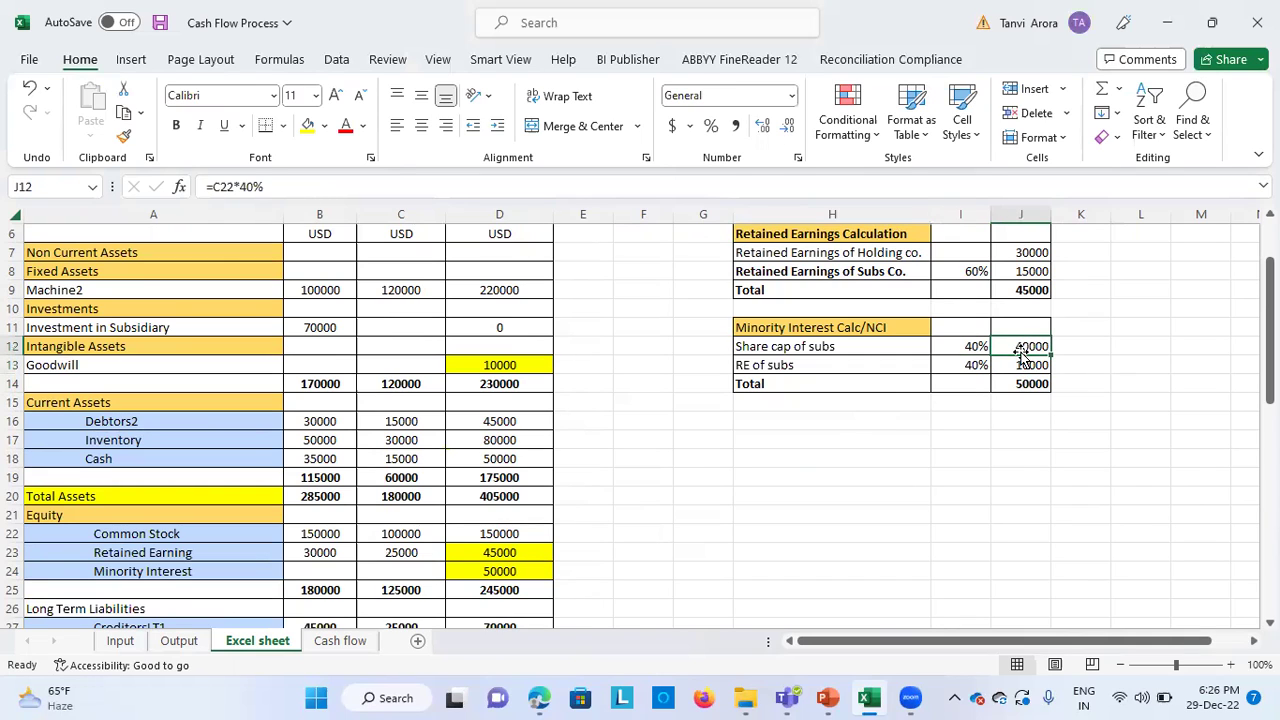
{"action": "left_click", "coordinate": [1018, 366]}
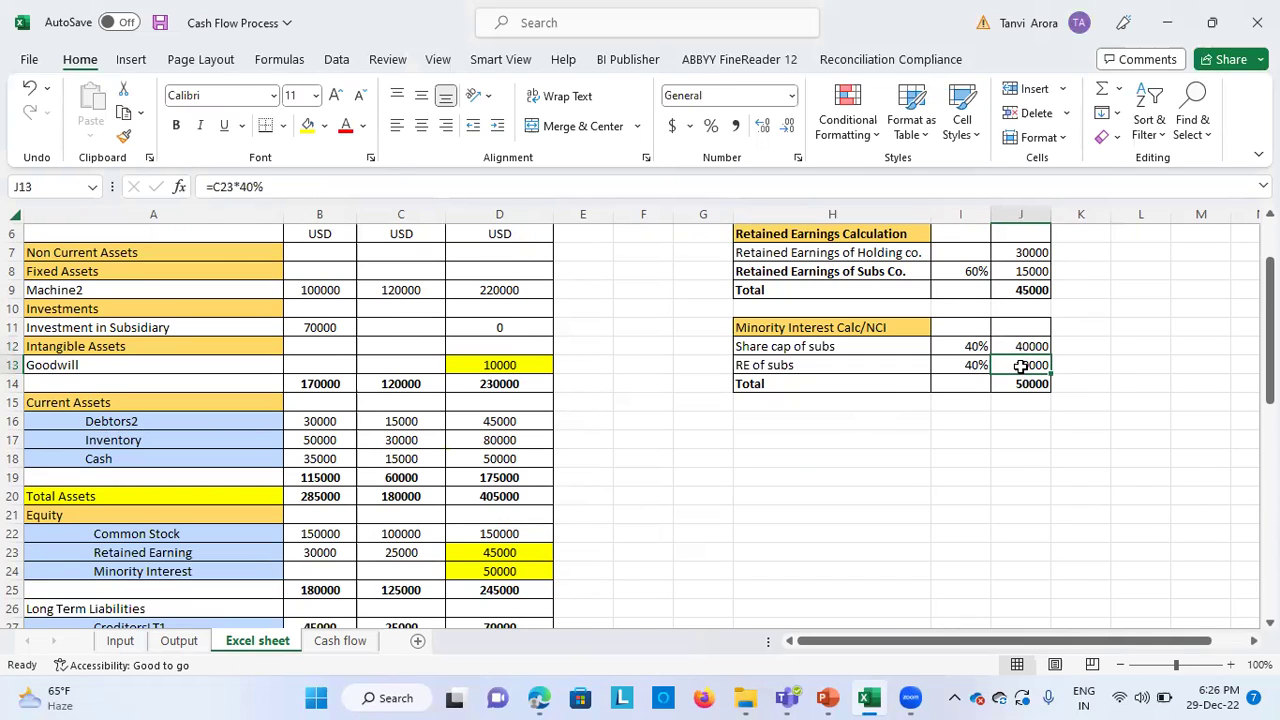
{"action": "scroll", "coordinate": [983, 441], "scroll_direction": "up", "scroll_amount": 2}
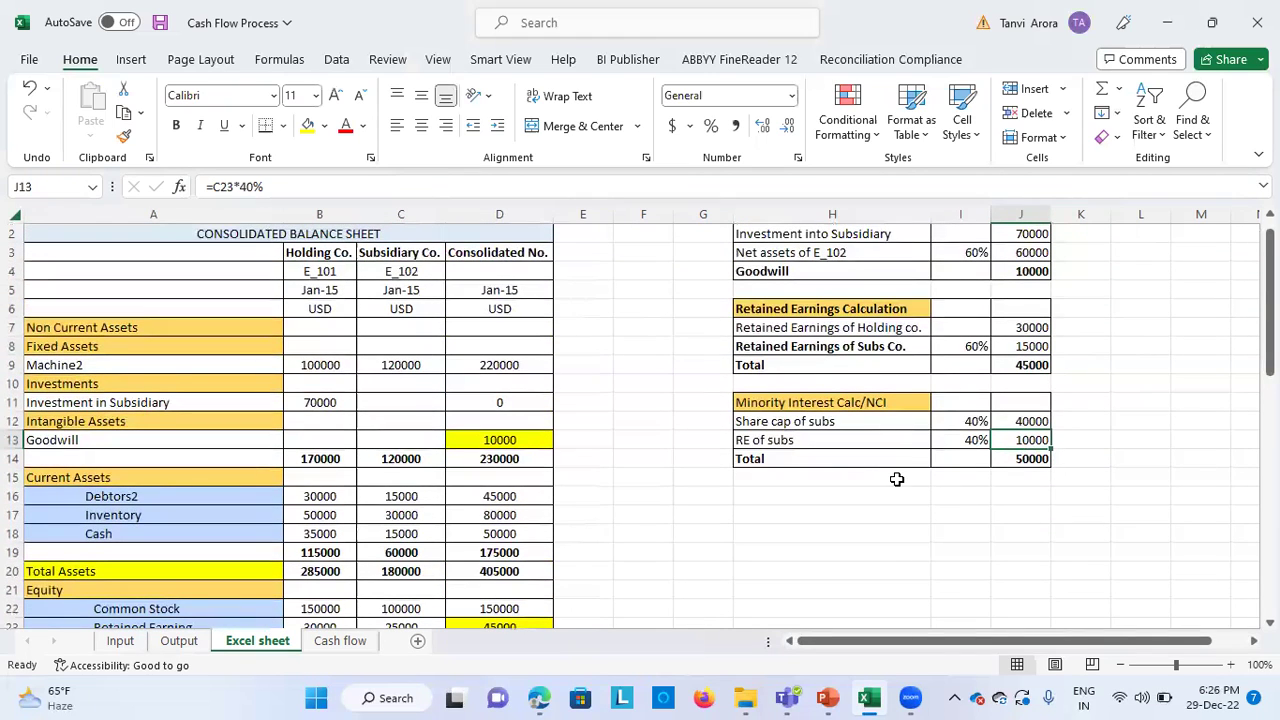
{"action": "scroll", "coordinate": [897, 479], "scroll_direction": "up", "scroll_amount": 1}
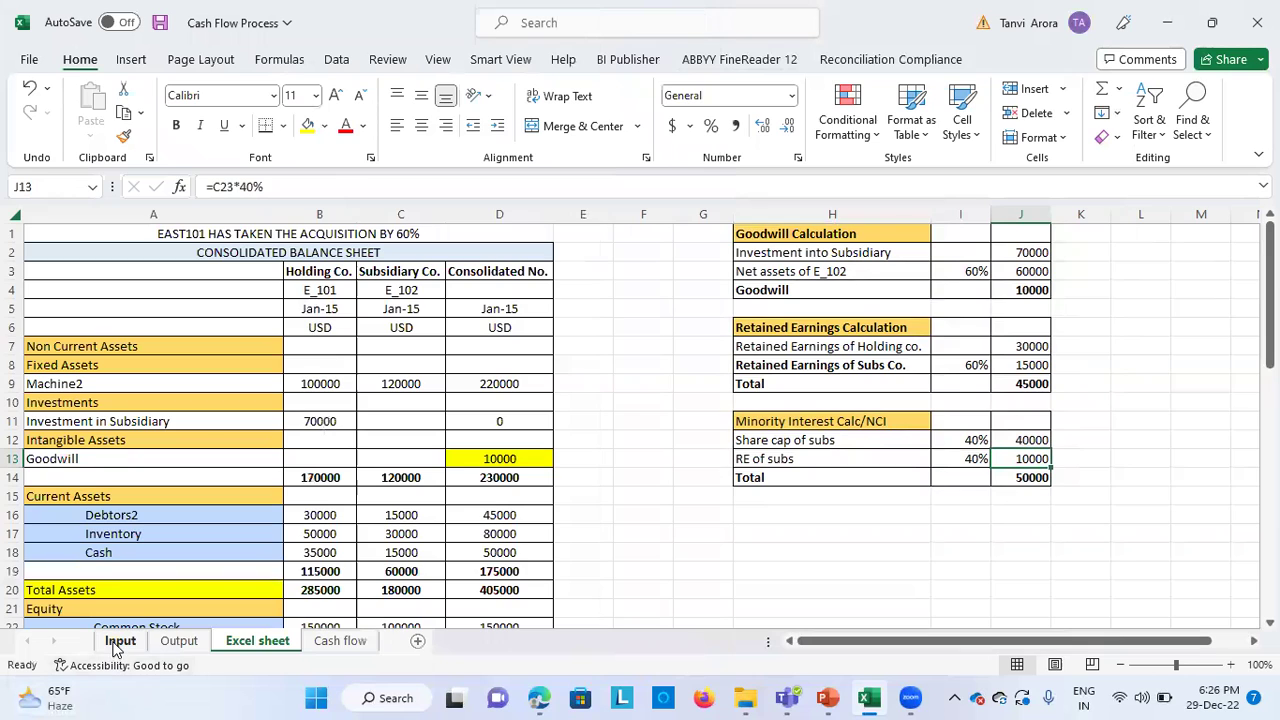
Open the Input sheet and move the POV window clear of the data columns.
{"action": "left_click", "coordinate": [120, 641]}
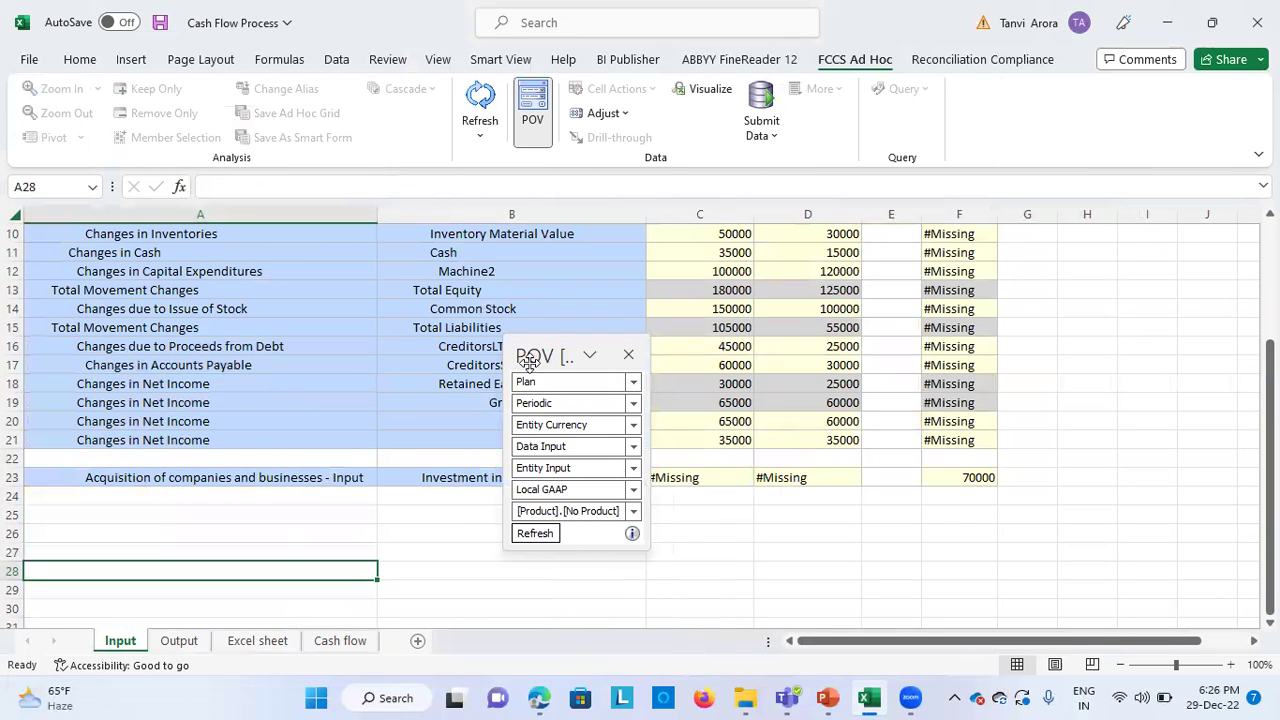
{"action": "left_click_drag", "start_coordinate": [529, 356], "coordinate": [845, 264]}
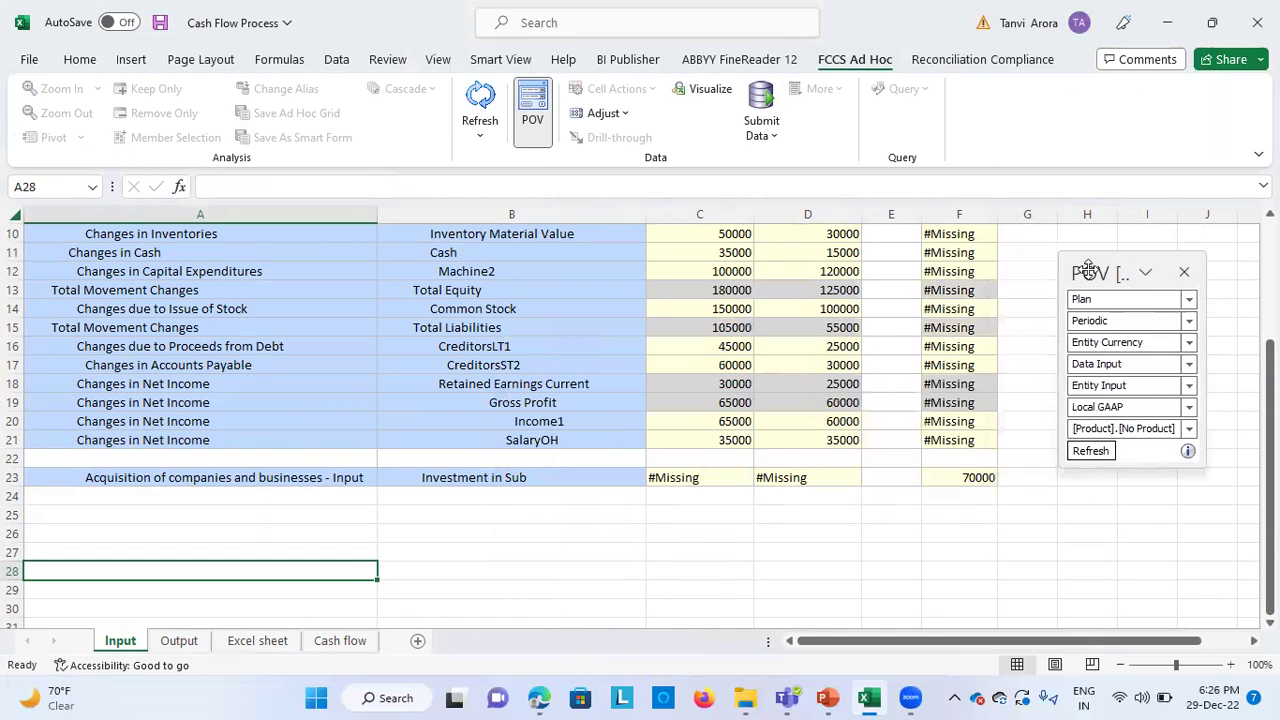
{"action": "scroll", "coordinate": [827, 263], "scroll_direction": "up", "scroll_amount": 3}
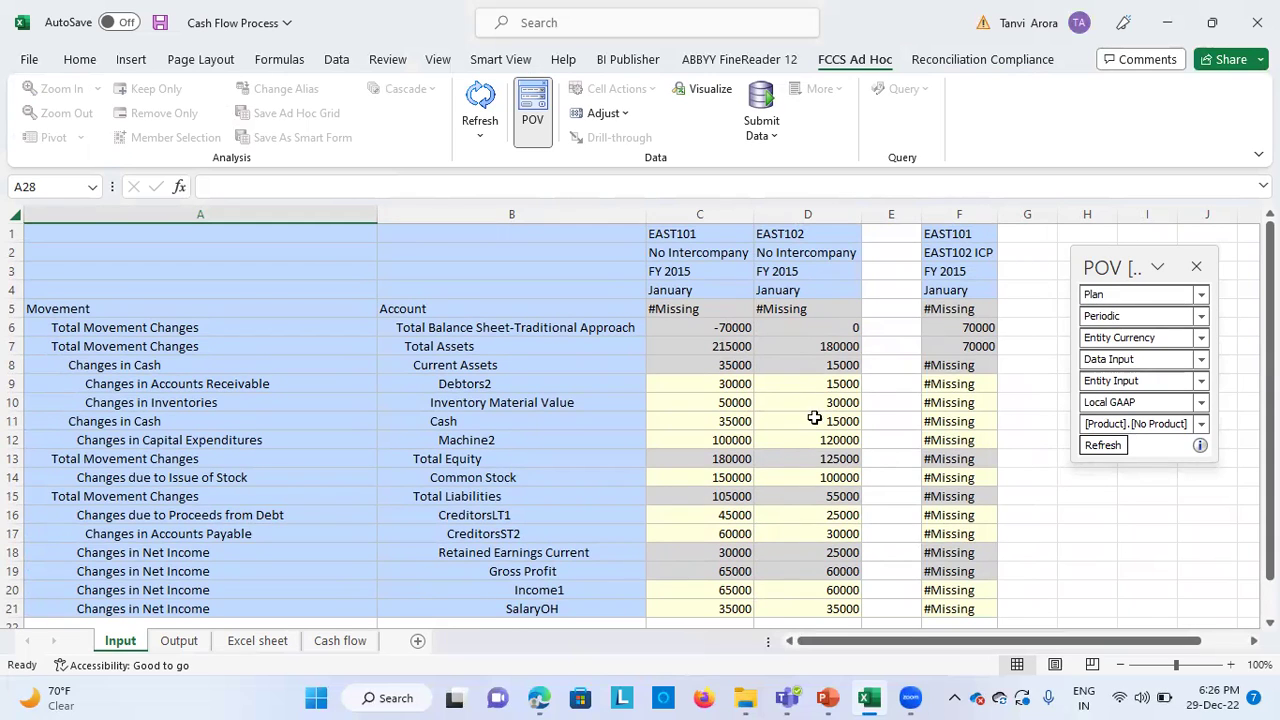
Review the January FY 2015 input data for EAST101 and EAST102, including the Investment in Sub entry against EAST102 ICP.
{"action": "left_click", "coordinate": [713, 391]}
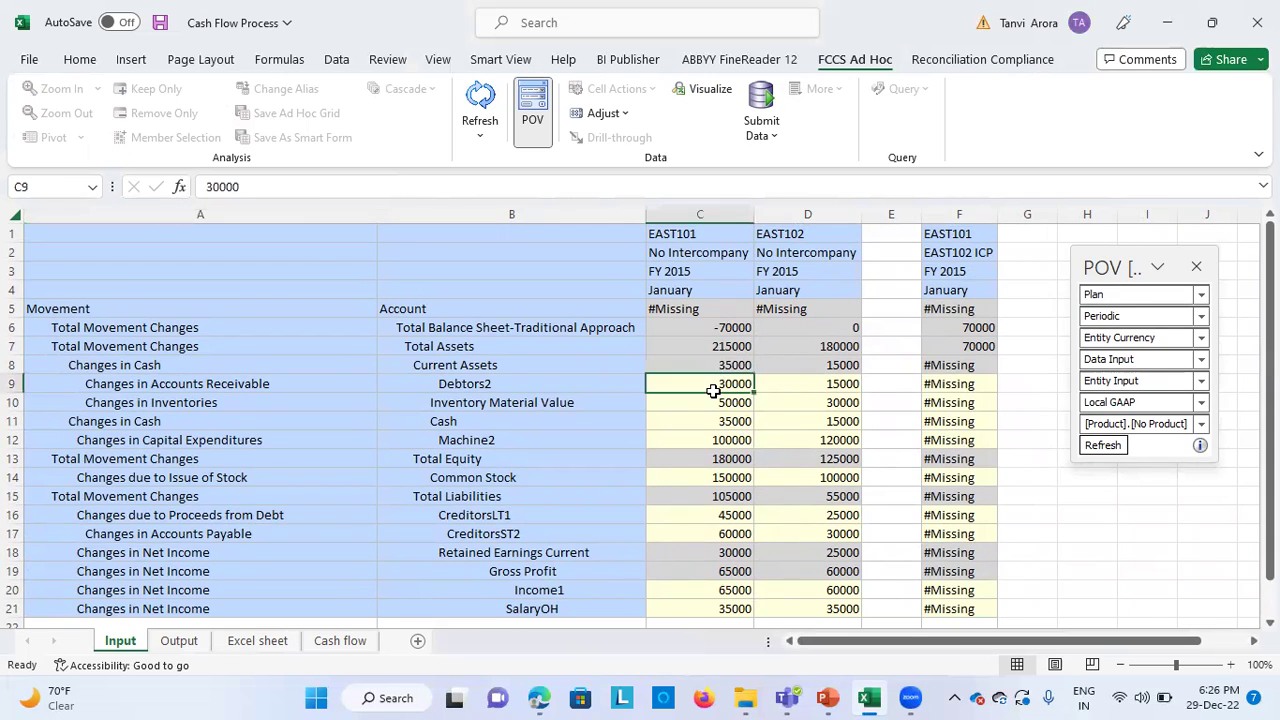
{"action": "scroll", "coordinate": [738, 543], "scroll_direction": "down", "scroll_amount": 2}
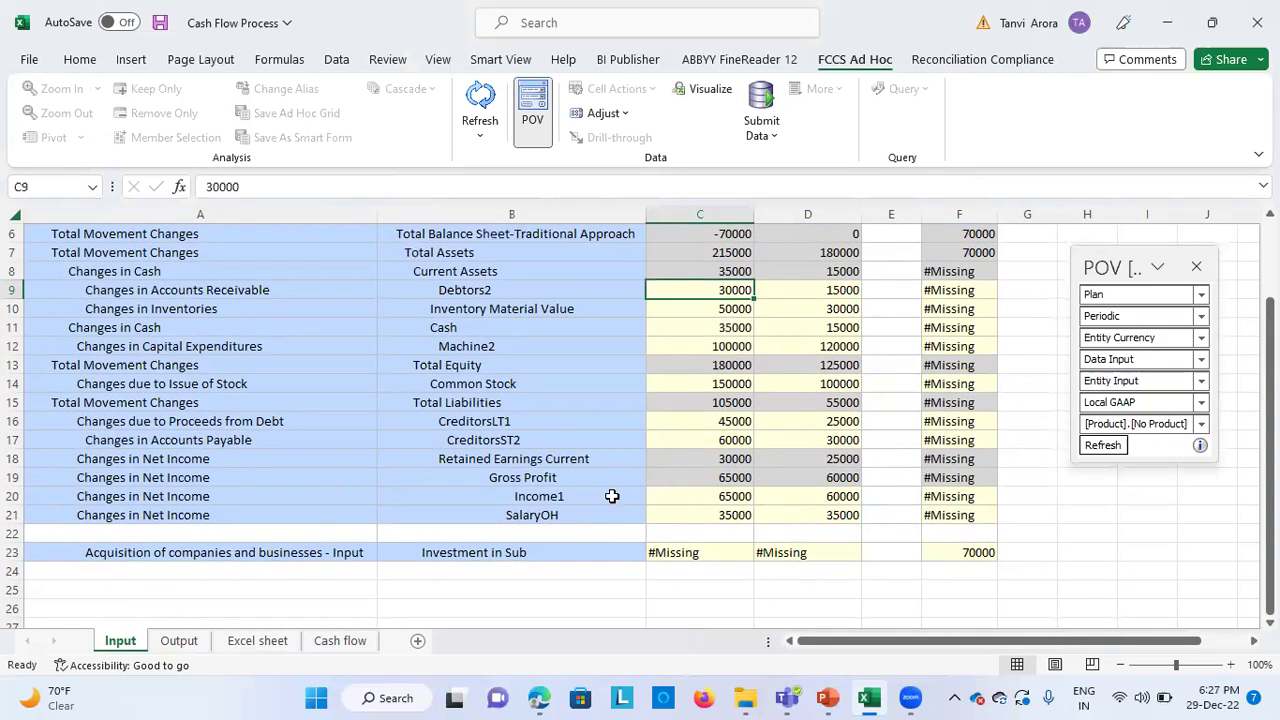
{"action": "left_click", "coordinate": [944, 550]}
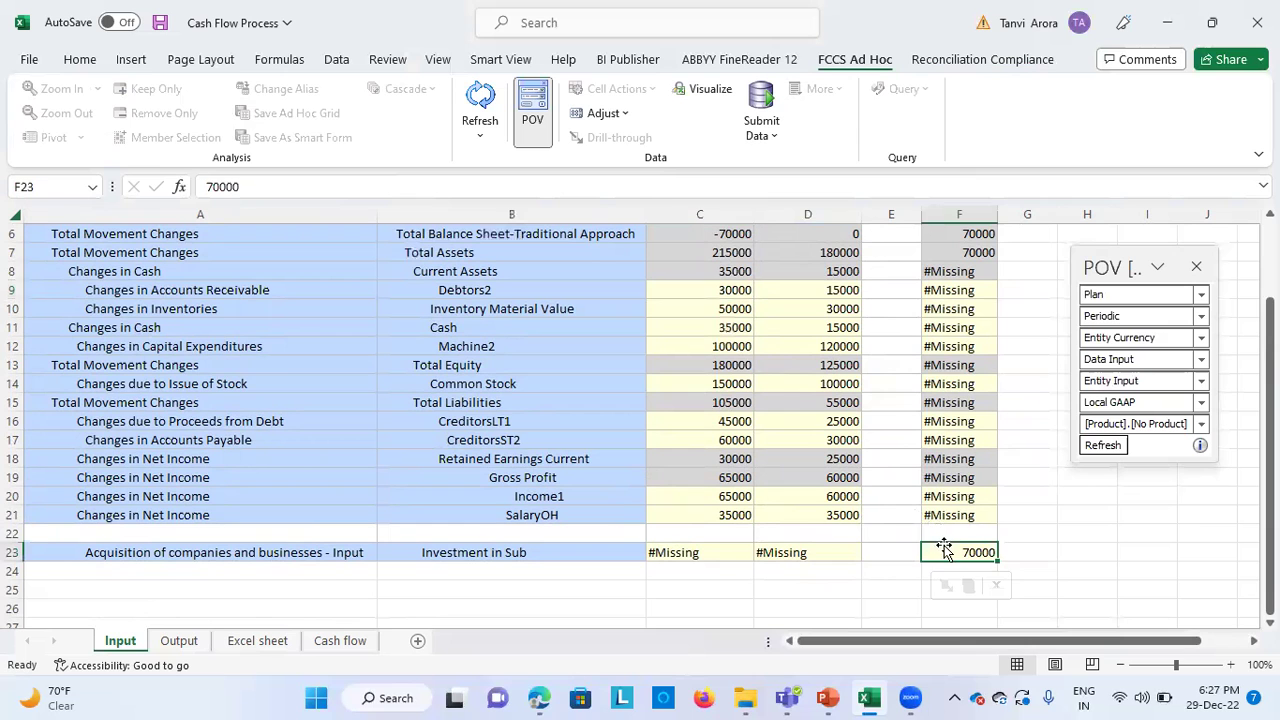
{"action": "scroll", "coordinate": [912, 363], "scroll_direction": "up", "scroll_amount": 2}
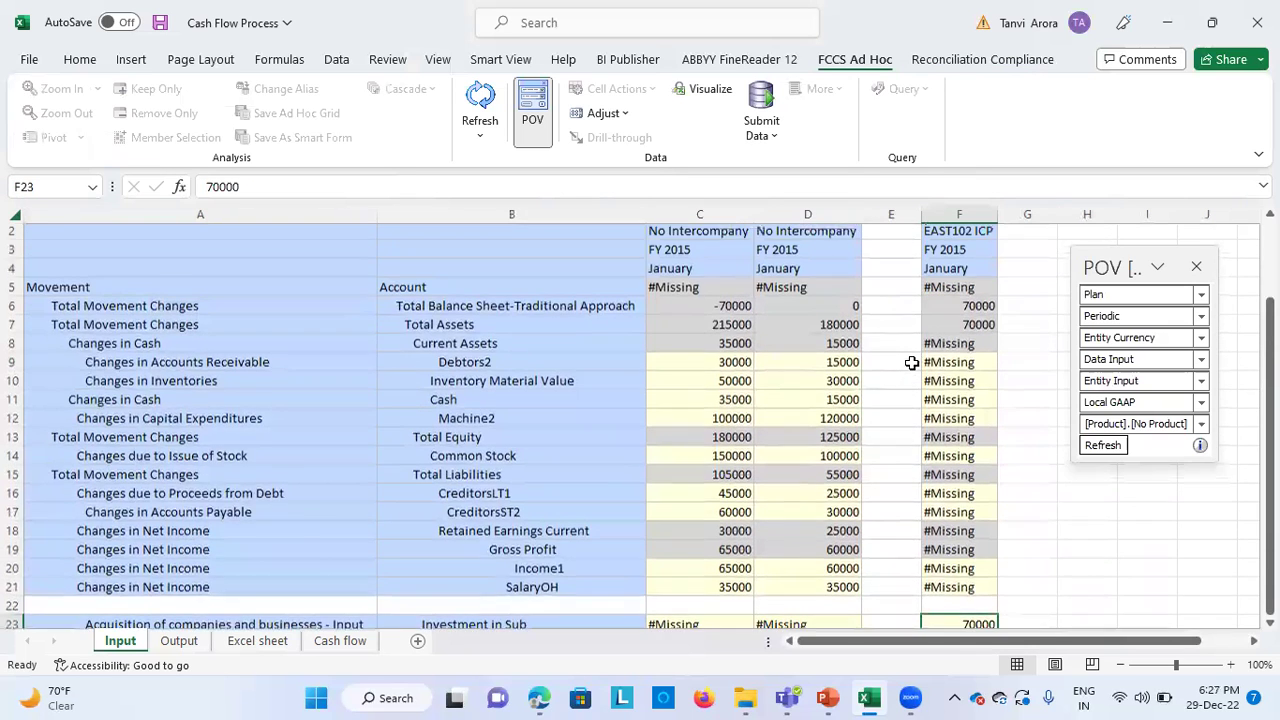
{"action": "left_click", "coordinate": [975, 251]}
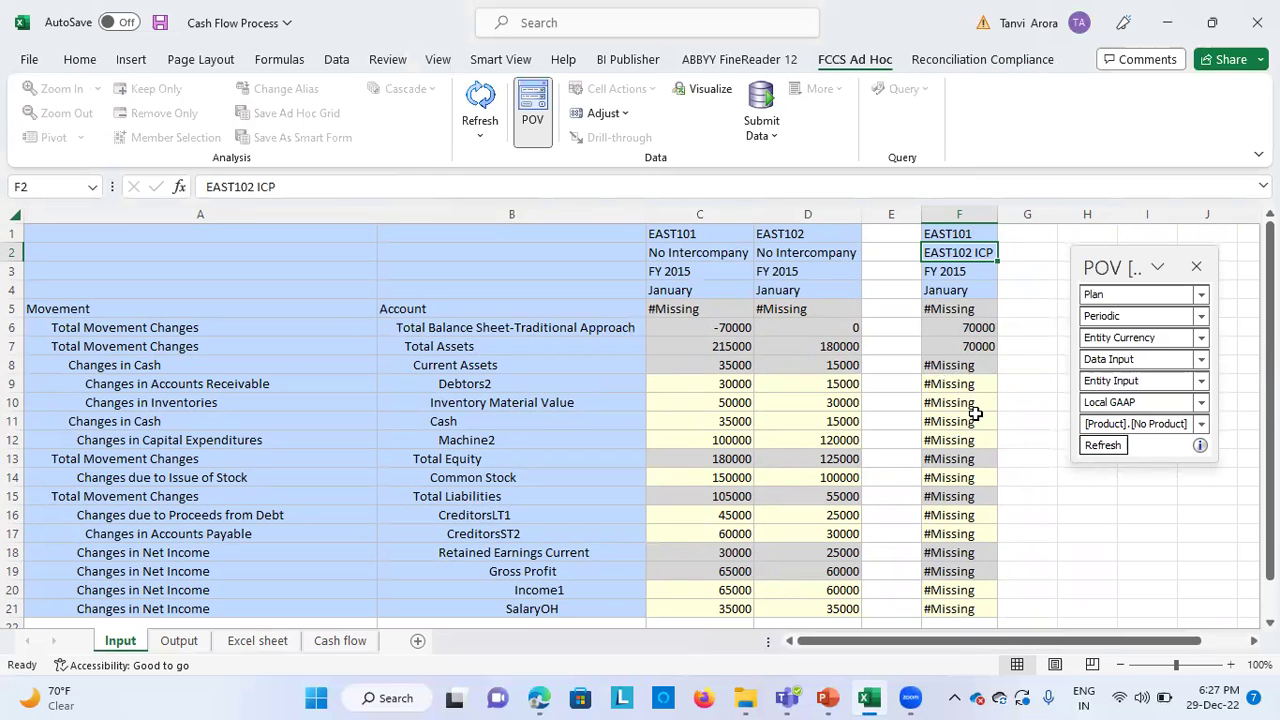
{"action": "scroll", "coordinate": [975, 413], "scroll_direction": "down", "scroll_amount": 1}
{"action": "scroll", "coordinate": [975, 413], "scroll_direction": "up", "scroll_amount": 1}
{"action": "scroll", "coordinate": [750, 500], "scroll_direction": "down", "scroll_amount": 1}
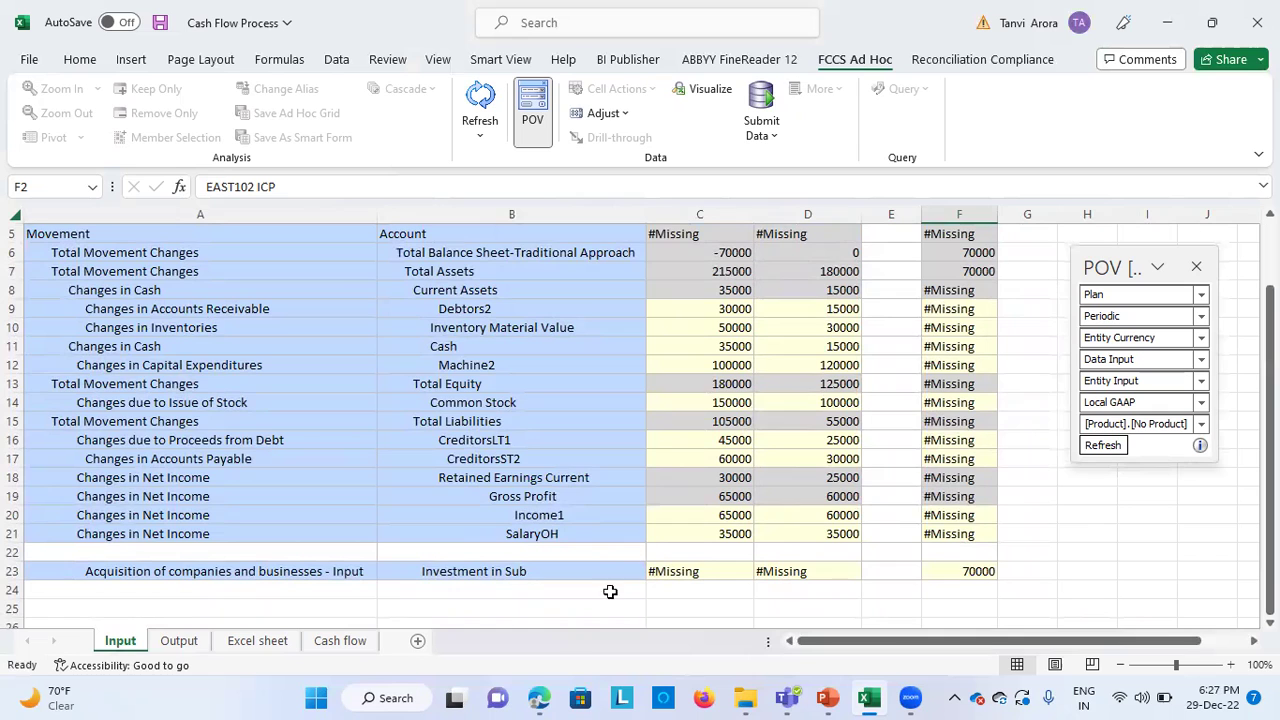
Switch to Oracle EPM Cloud Financial Consolidation and Close in the browser and open the application's Consolidation ownership management page.
{"action": "left_click", "coordinate": [538, 698]}
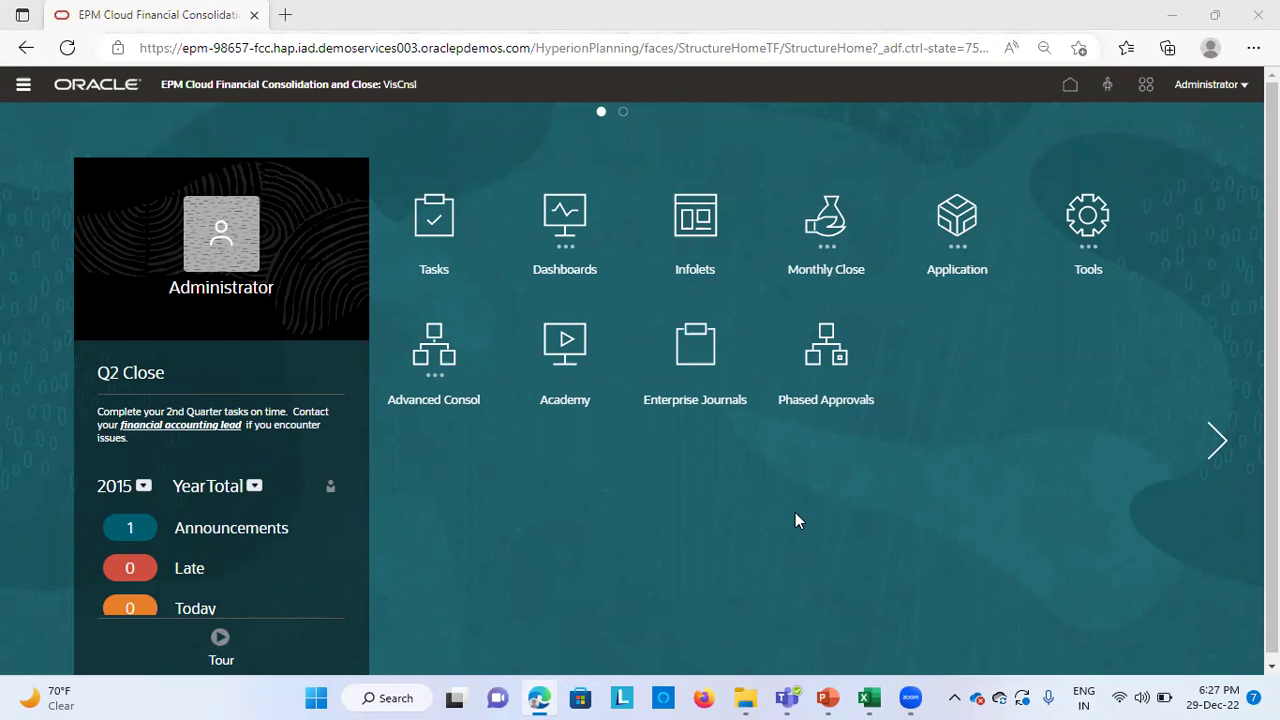
{"action": "left_click", "coordinate": [946, 268]}
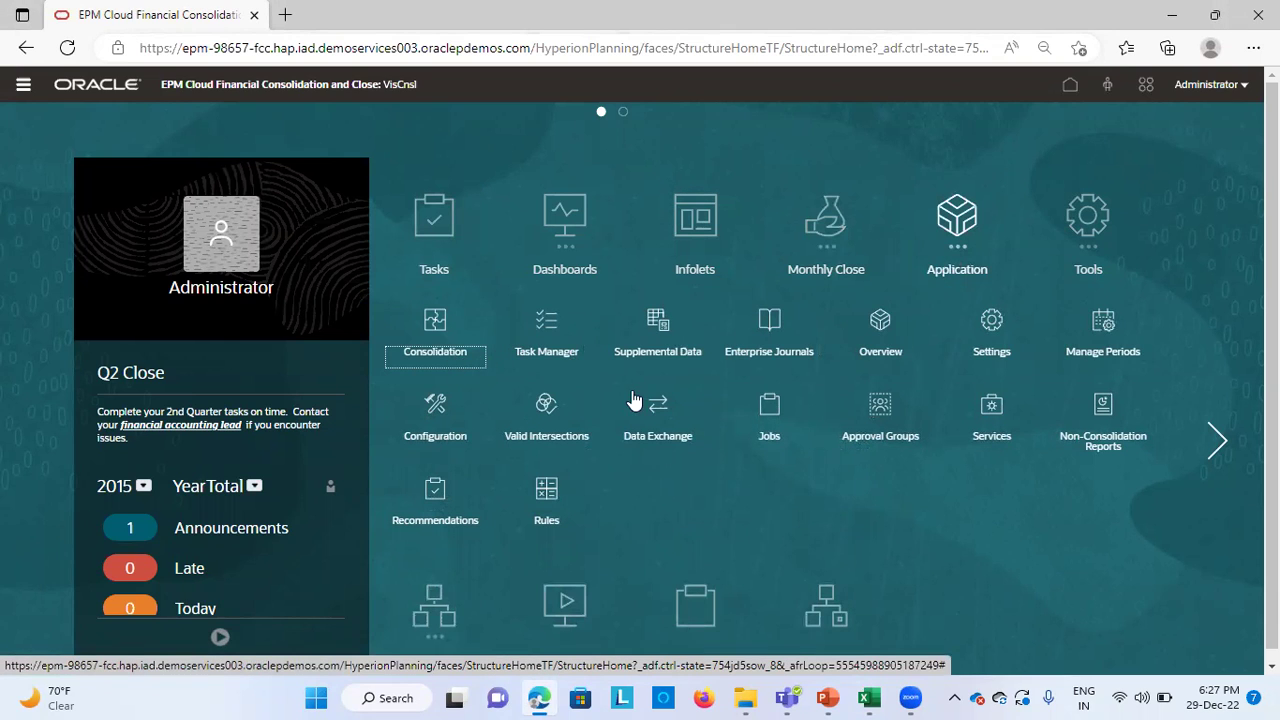
{"action": "left_click", "coordinate": [430, 355]}
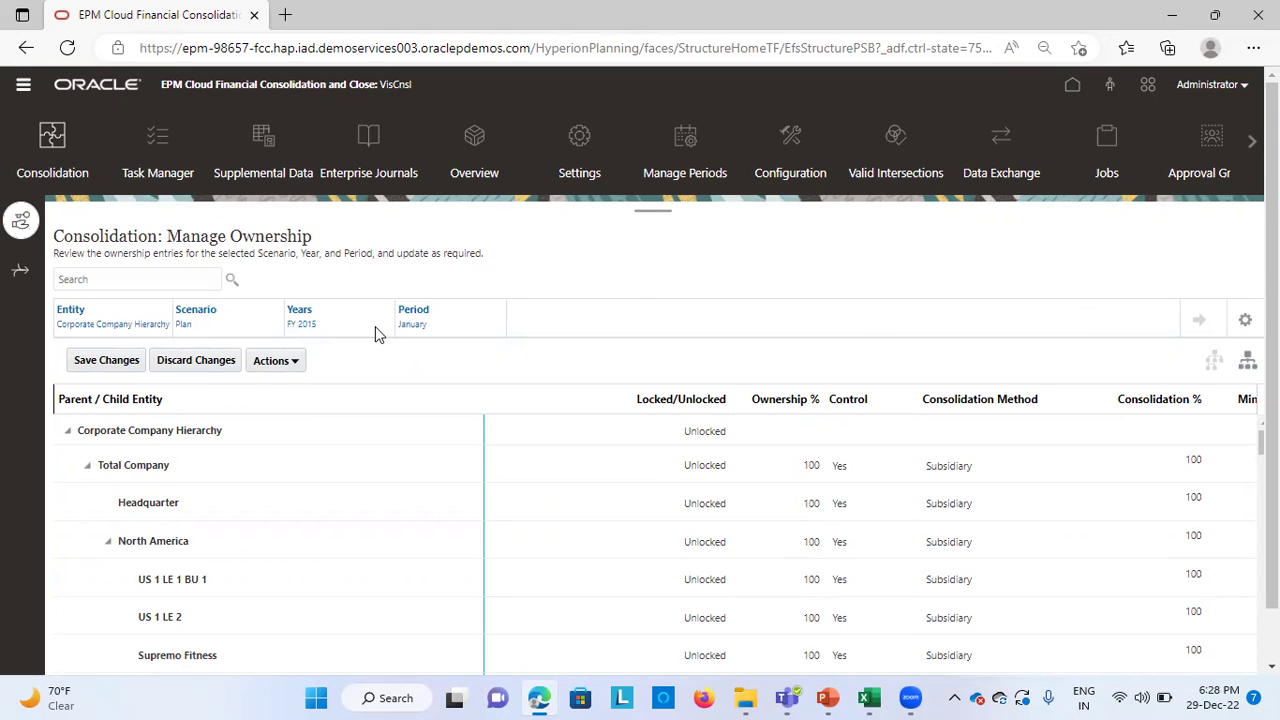
Examine the ownership percentage, consolidation method and minority interest set for EAST101 and EAST102 under TotalE100.
{"action": "scroll", "coordinate": [365, 528], "scroll_direction": "down", "scroll_amount": 10}
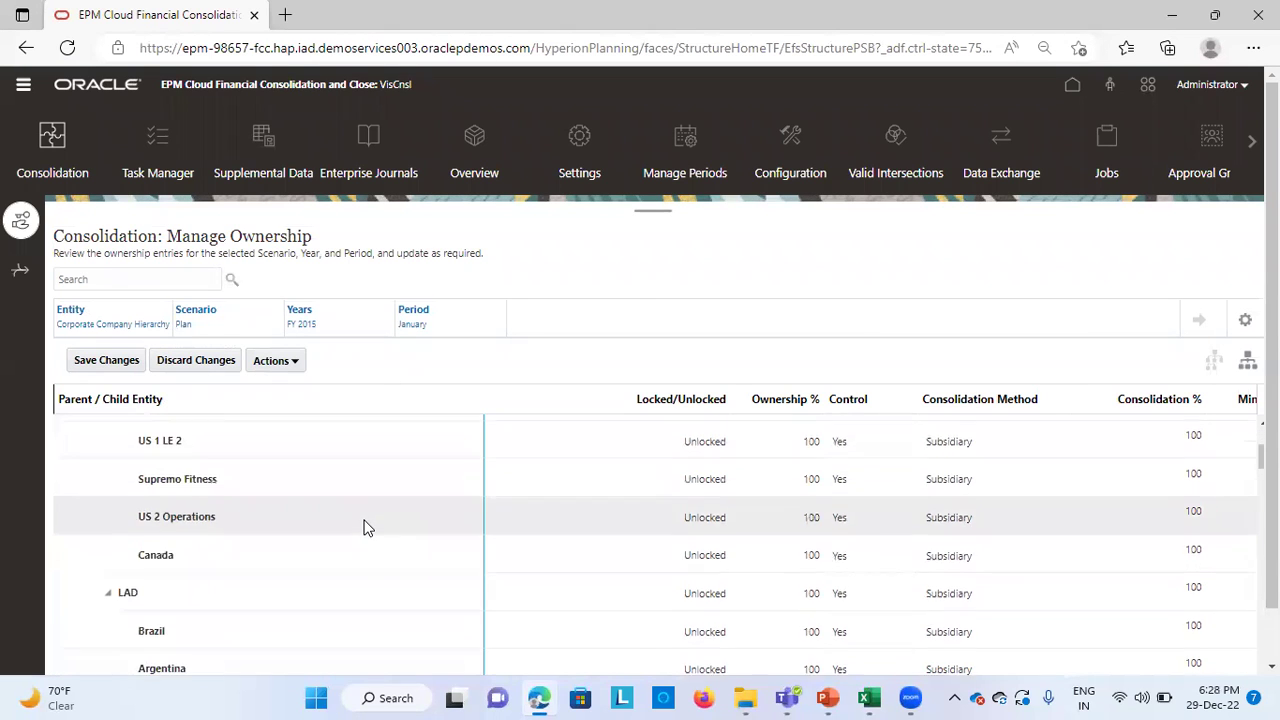
{"action": "scroll", "coordinate": [336, 604], "scroll_direction": "down", "scroll_amount": 15}
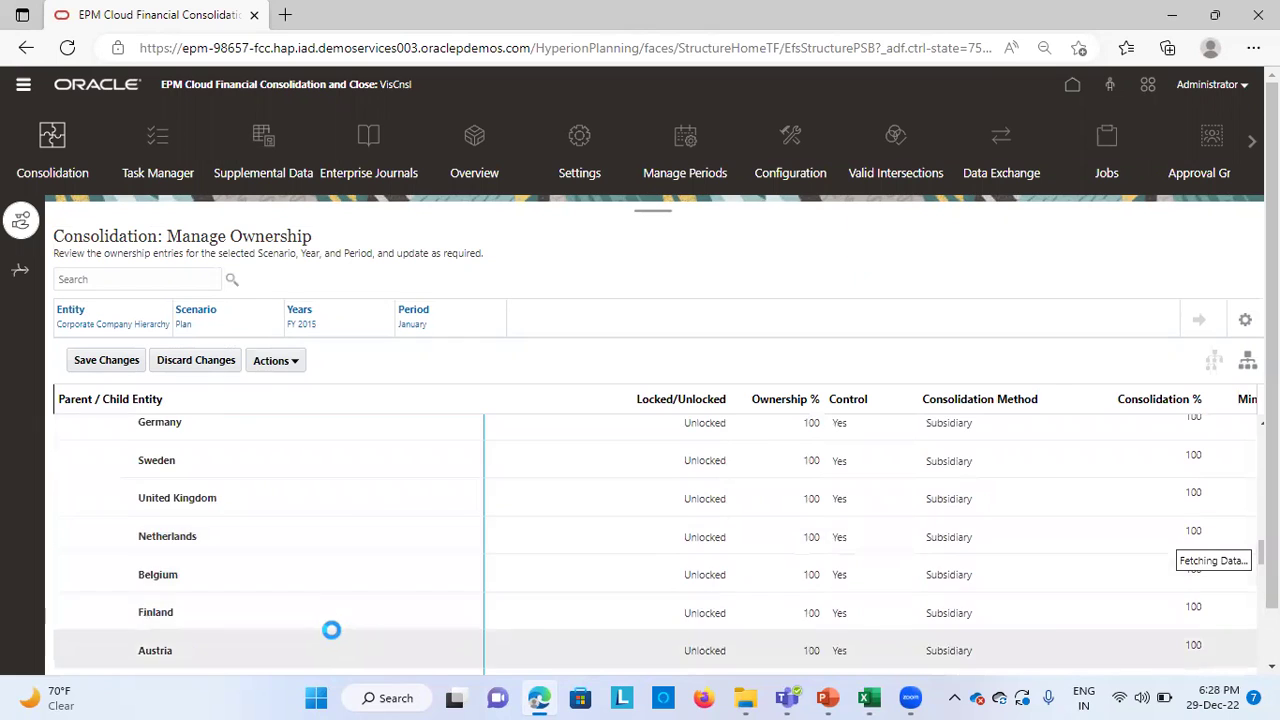
{"action": "scroll", "coordinate": [336, 604], "scroll_direction": "down", "scroll_amount": 5}
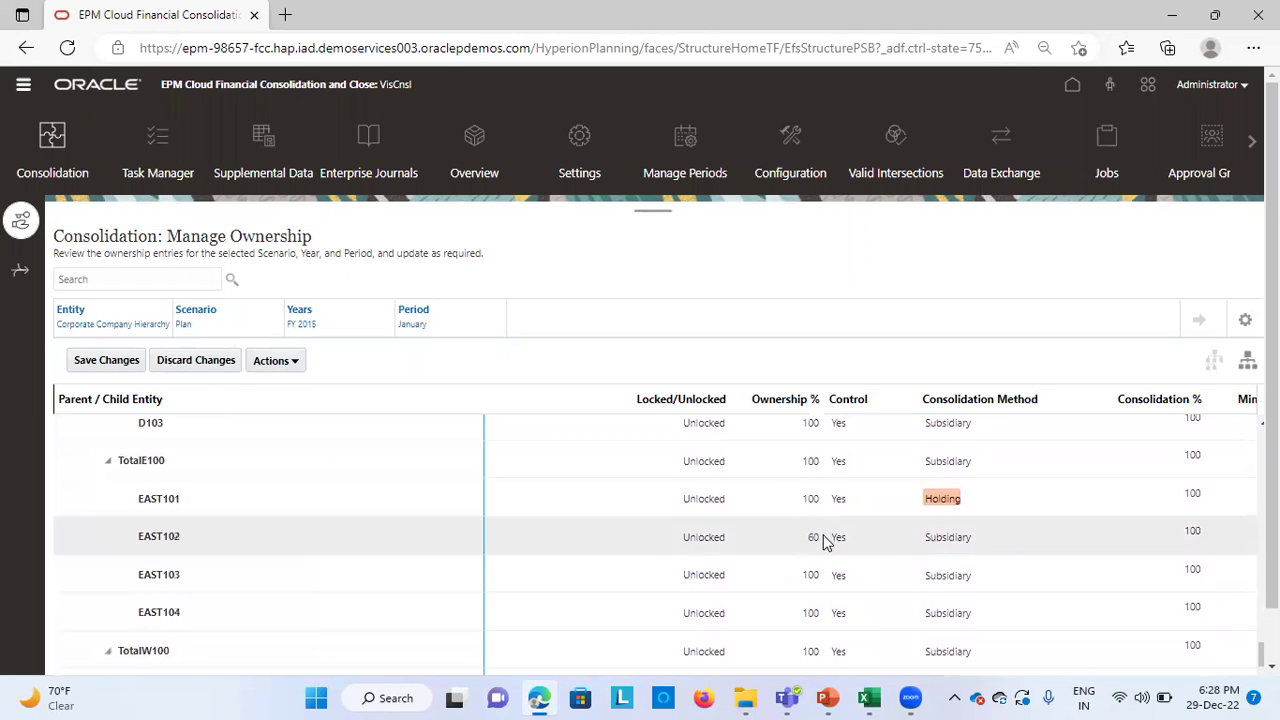
{"action": "scroll", "coordinate": [921, 567], "scroll_direction": "right", "scroll_amount": 3}
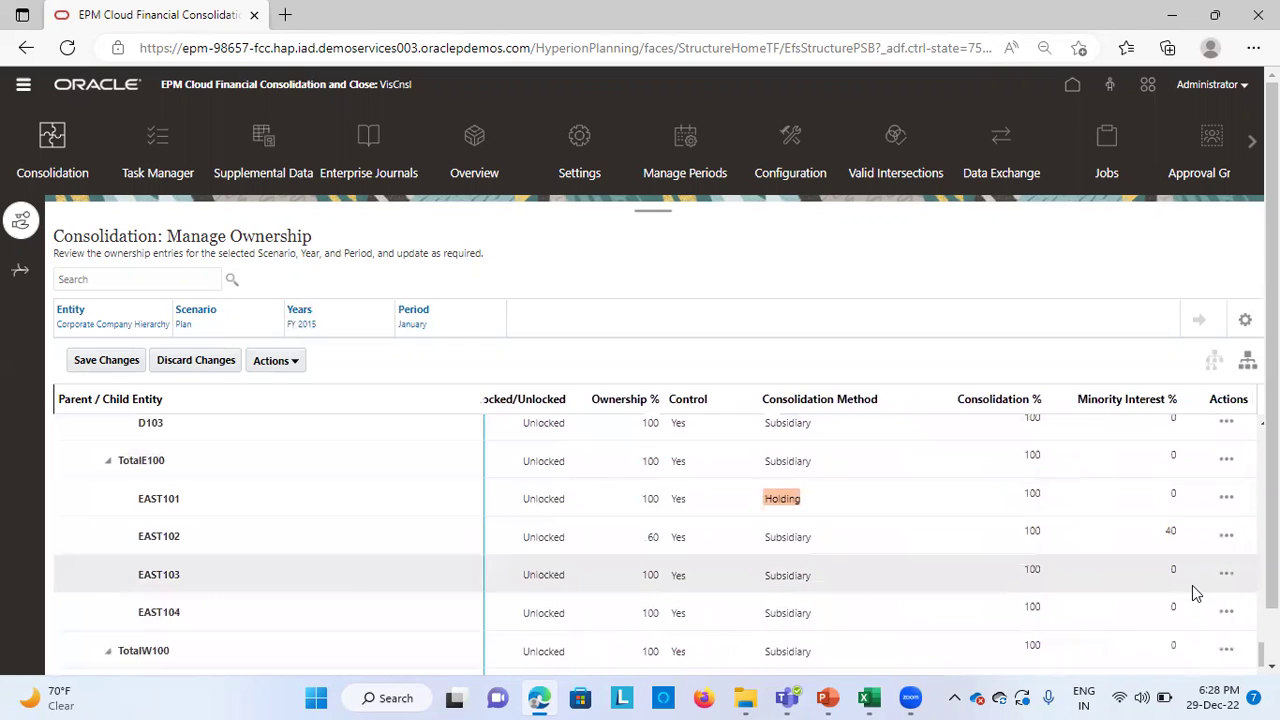
{"action": "scroll", "coordinate": [571, 538], "scroll_direction": "left", "scroll_amount": 3}
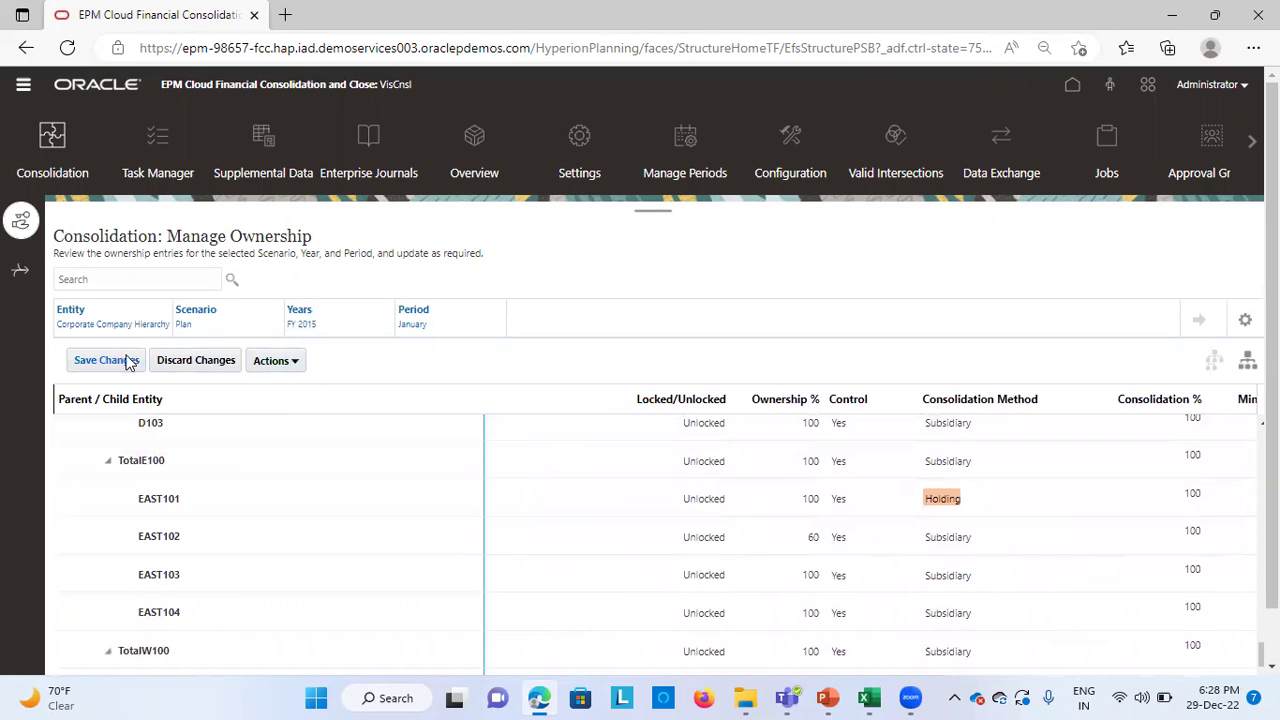
View the available ownership actions, including Recompute Ownership Data, without running any of them.
{"action": "left_click", "coordinate": [292, 362]}
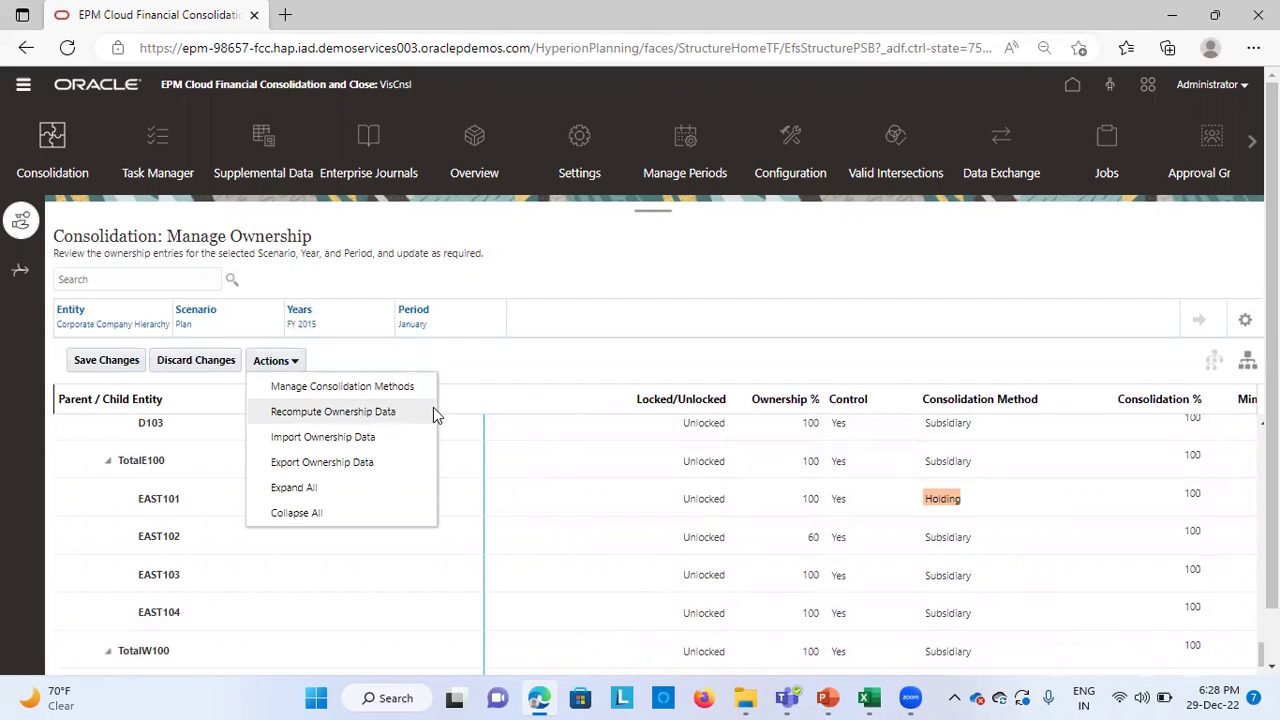
{"action": "left_click", "coordinate": [608, 257]}
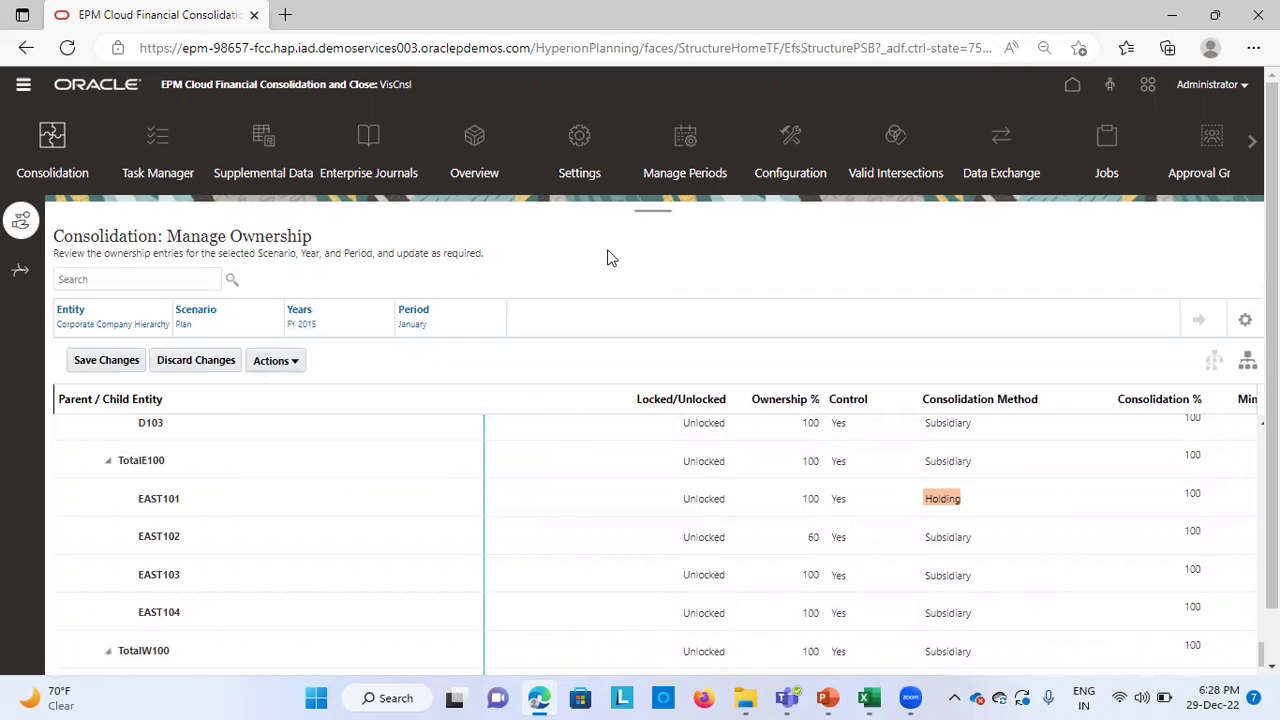
{"action": "left_click", "coordinate": [340, 506]}
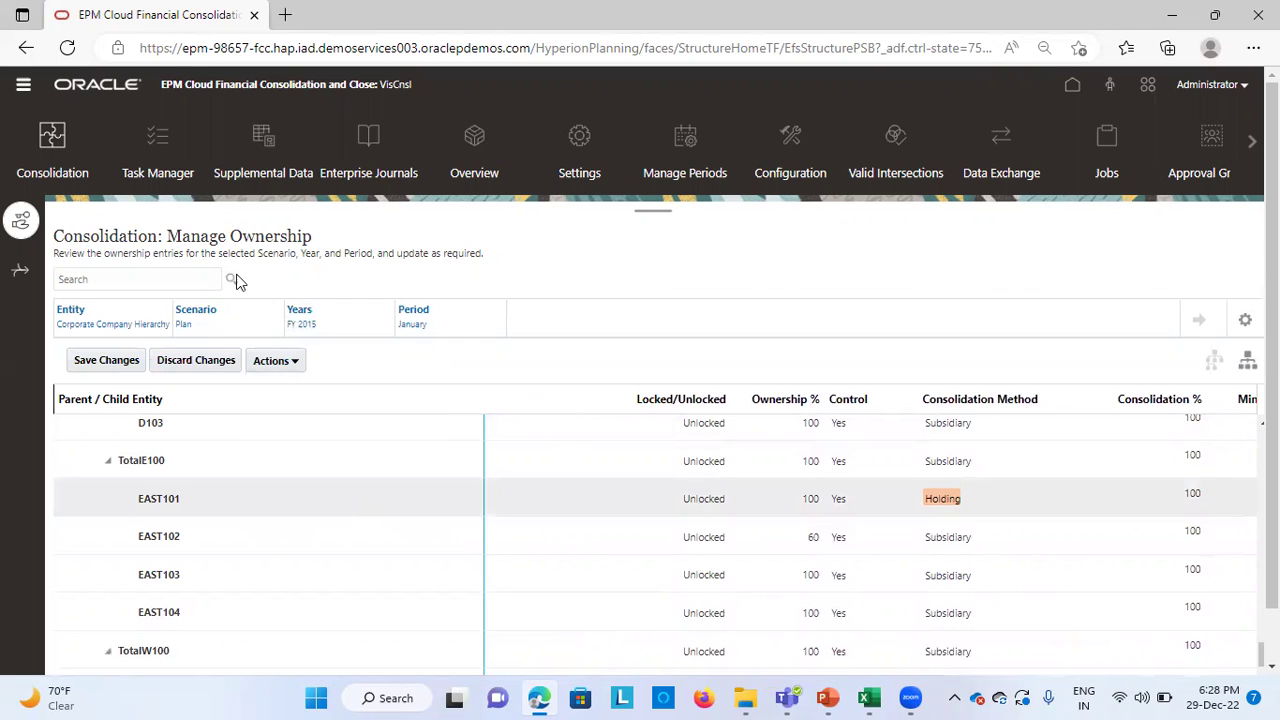
Open the monthly close Data Status form and locate the January calculation status of EAST101, EAST102 and TotalE100.
{"action": "left_click", "coordinate": [24, 90]}
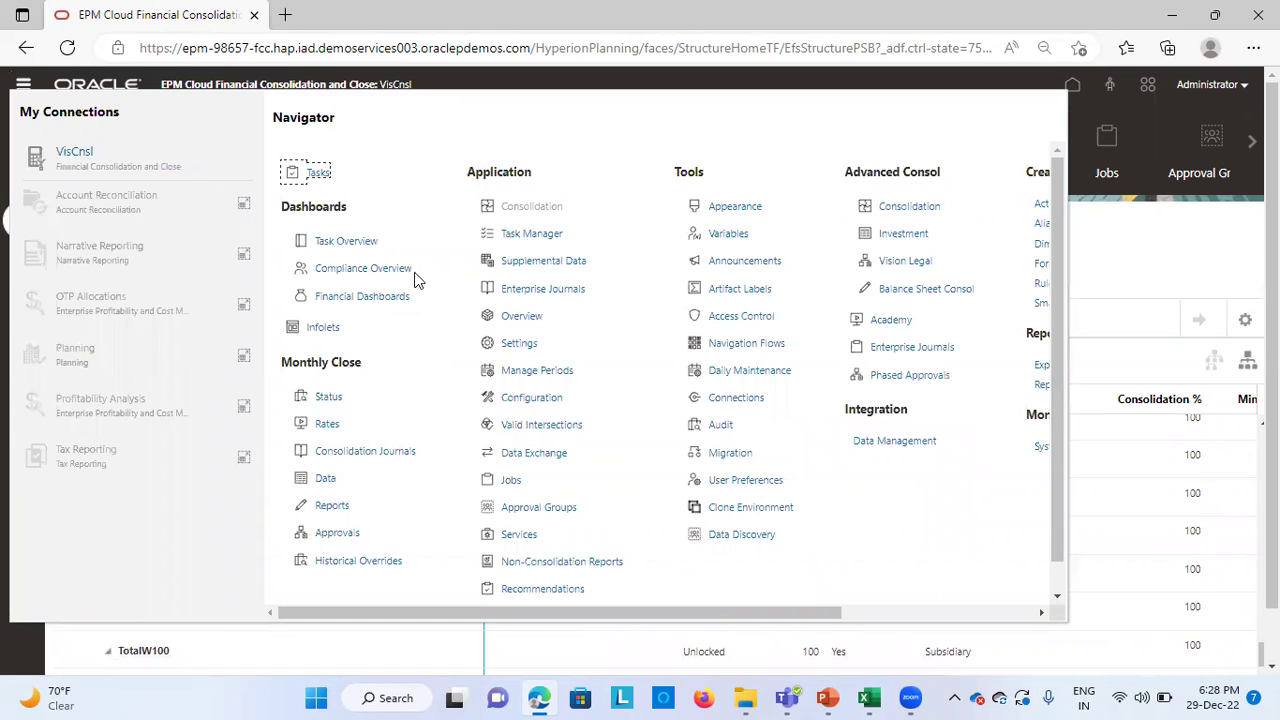
{"action": "left_click", "coordinate": [328, 480]}
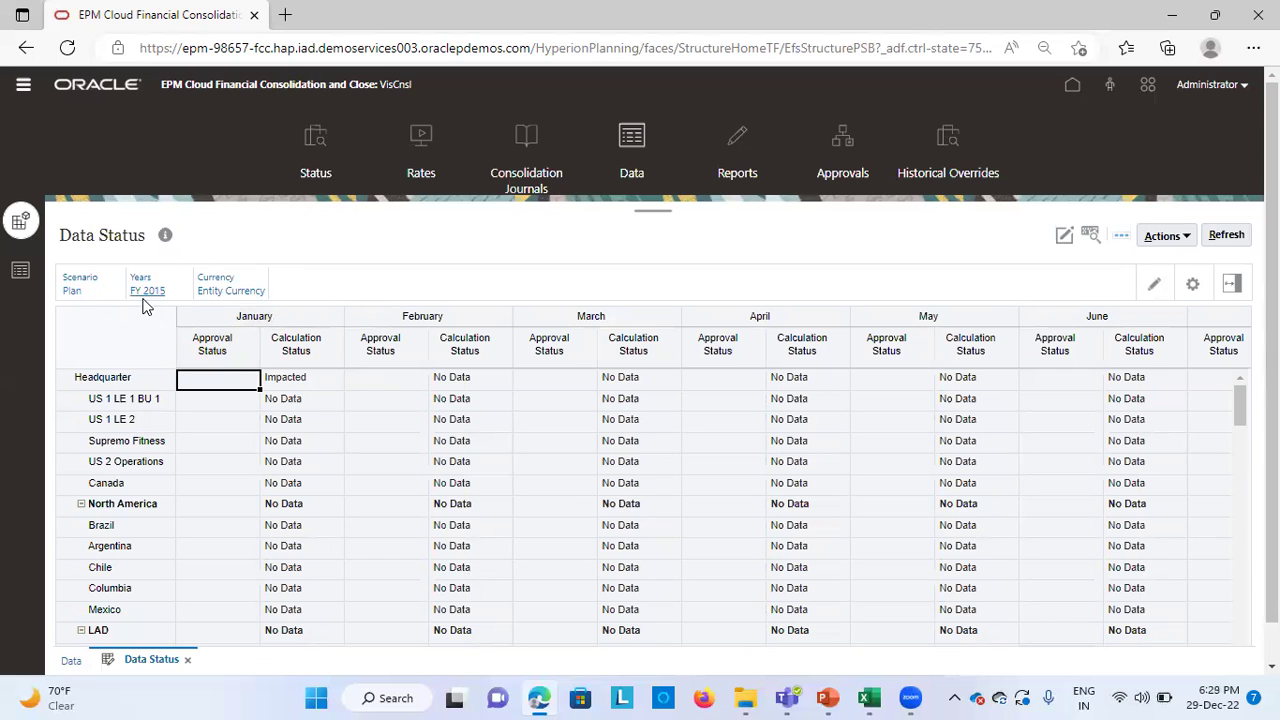
{"action": "scroll", "coordinate": [280, 548], "scroll_direction": "down", "scroll_amount": 10}
{"action": "scroll", "coordinate": [280, 548], "scroll_direction": "down", "scroll_amount": 15}
{"action": "scroll", "coordinate": [280, 548], "scroll_direction": "down", "scroll_amount": 10}
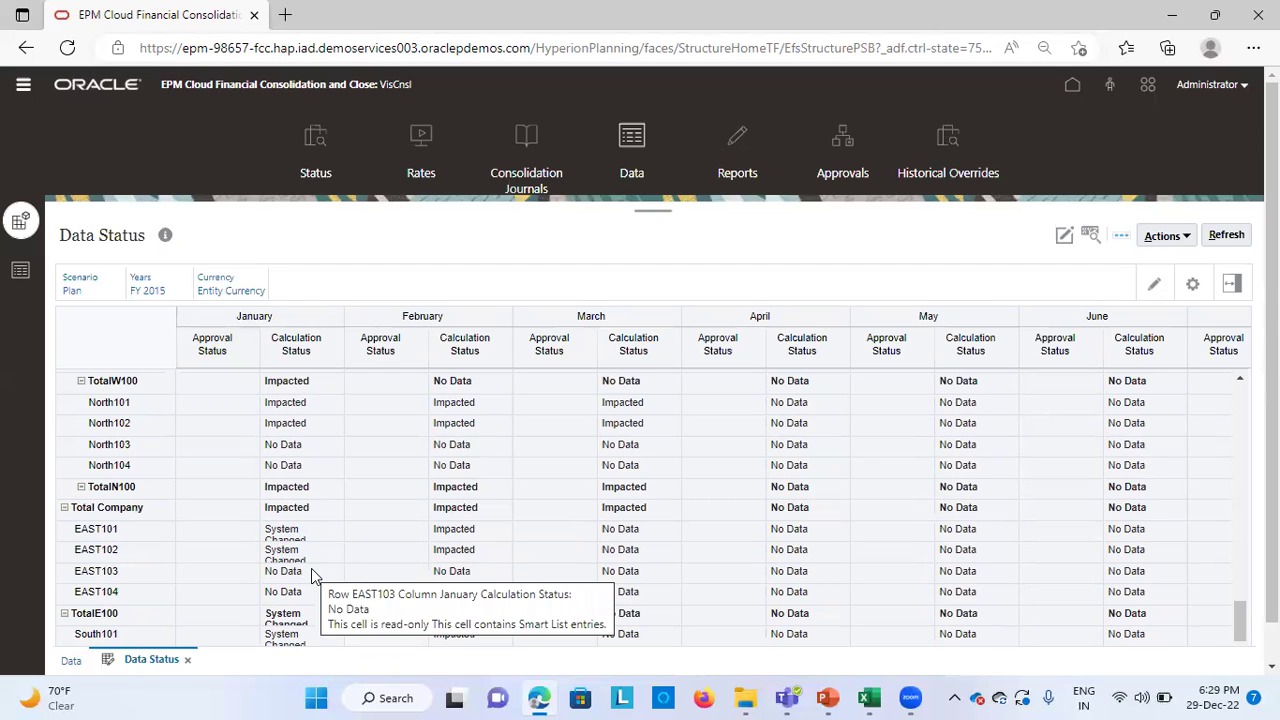
Open the launch settings of the Consolidate business rule for the Data Status form.
{"action": "left_click", "coordinate": [1183, 237]}
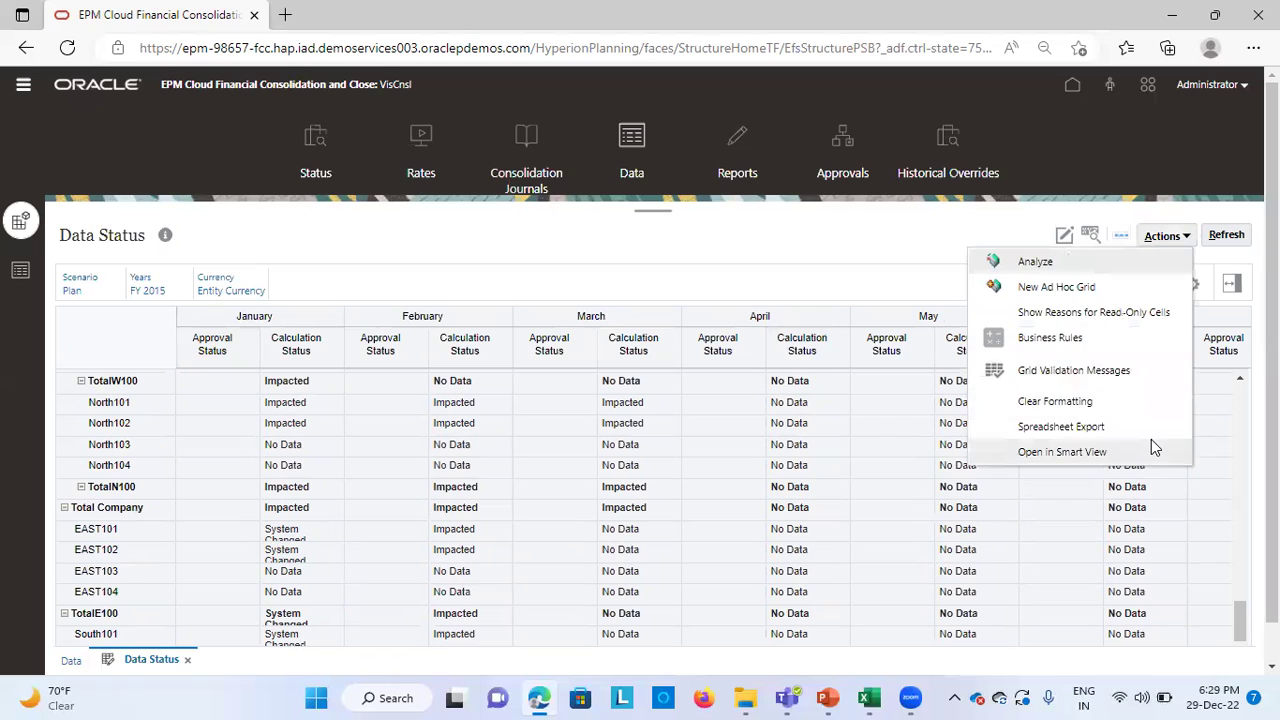
{"action": "left_click", "coordinate": [1062, 332]}
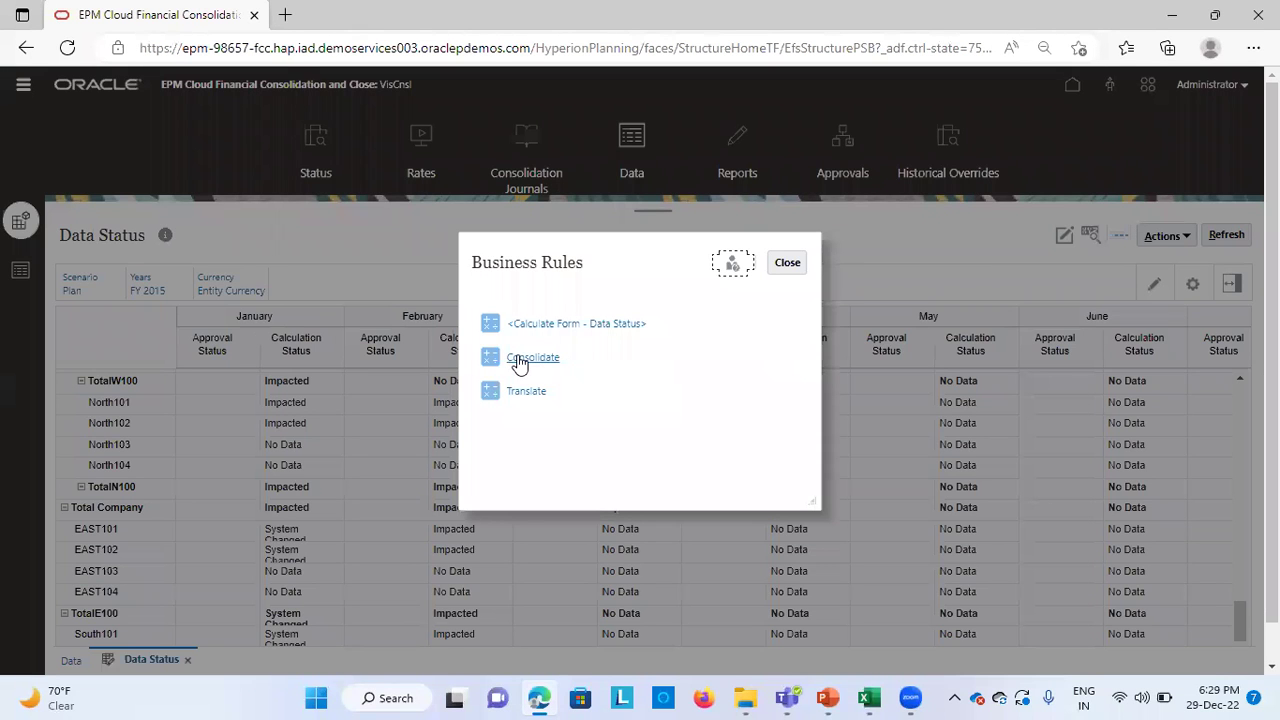
{"action": "left_click", "coordinate": [520, 359]}
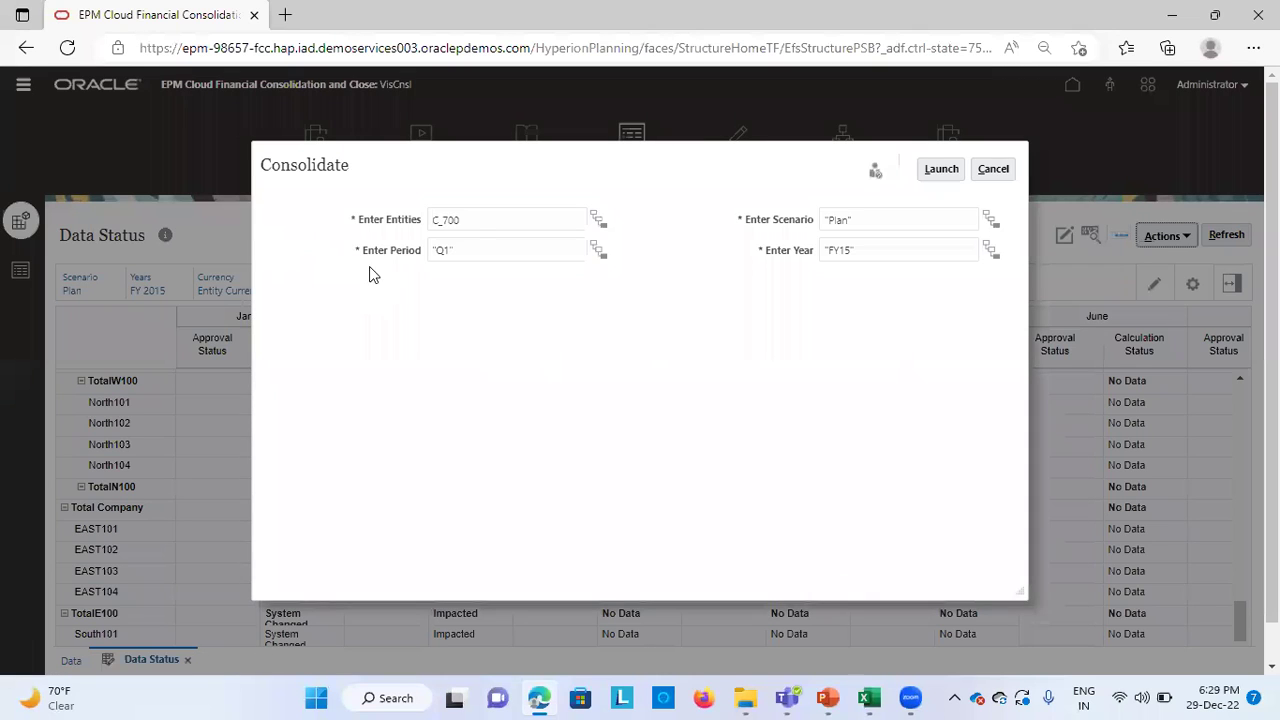
Select only TotalE100, under Total Company in the Corporate Company Hierarchy, as the entity for the Consolidate rule.
{"action": "left_click", "coordinate": [598, 218]}
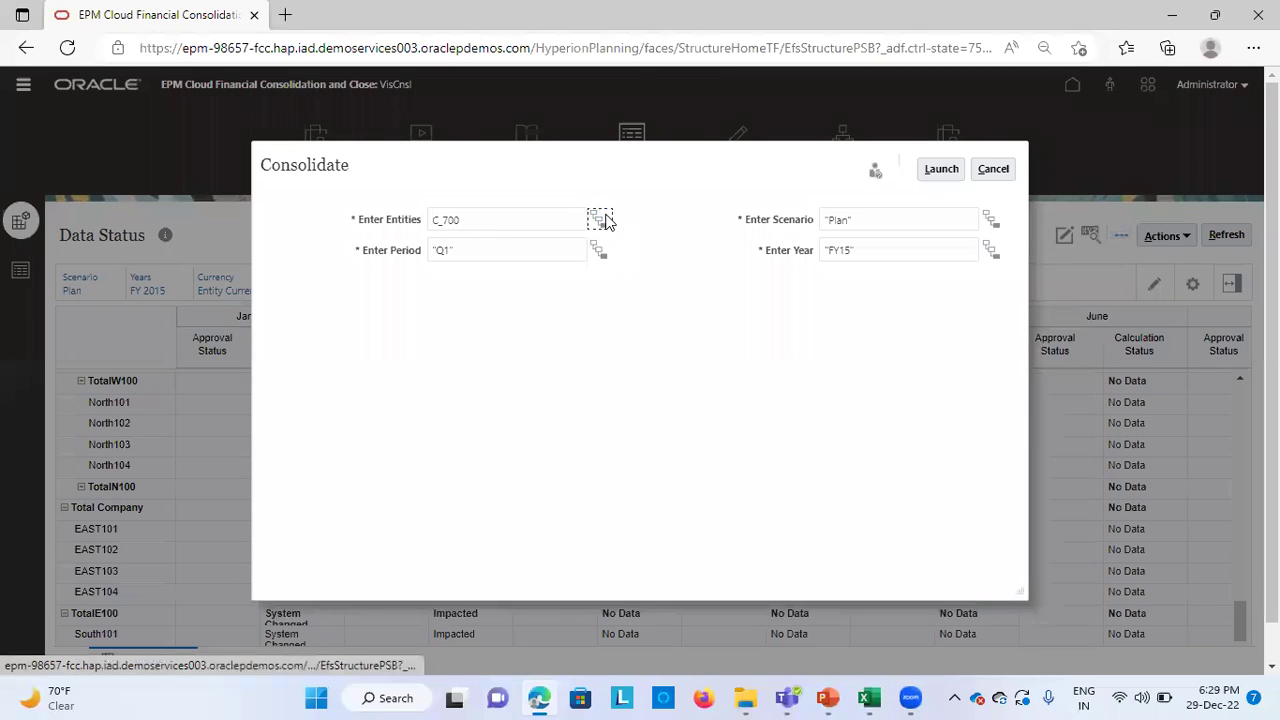
{"action": "left_click", "coordinate": [541, 305]}
{"action": "left_click", "coordinate": [736, 305]}
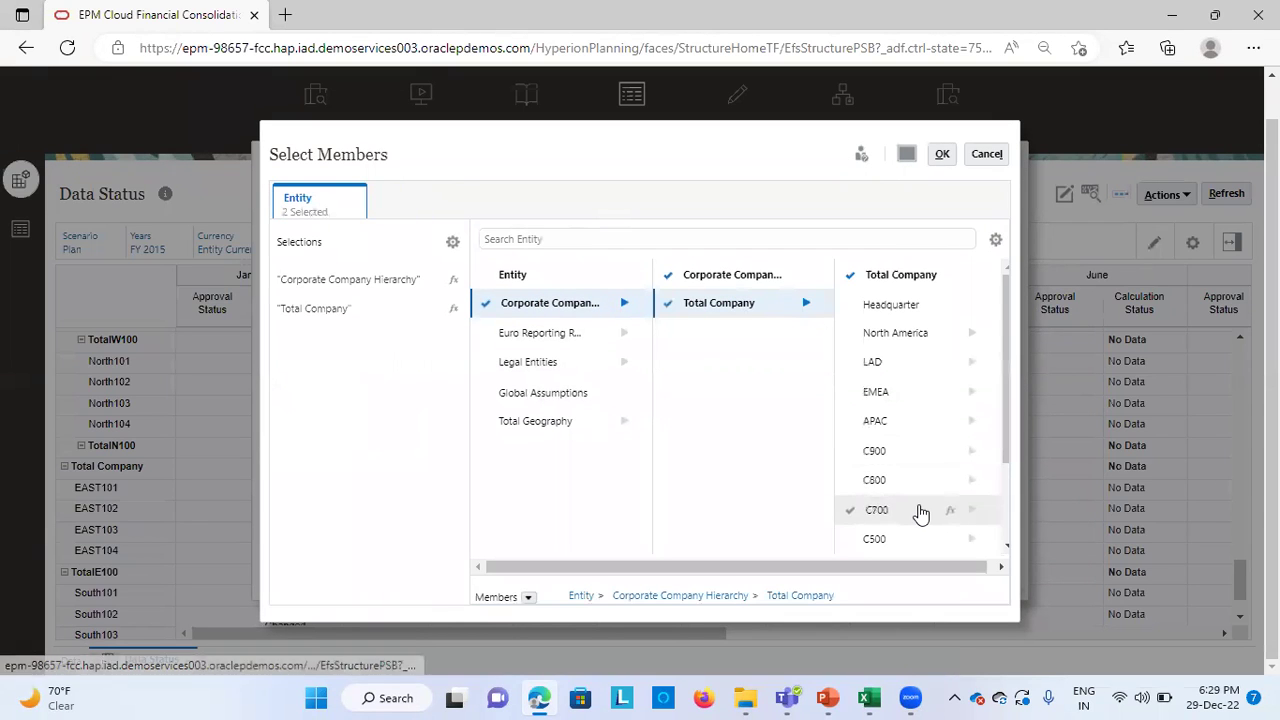
{"action": "scroll", "coordinate": [920, 514], "scroll_direction": "down", "scroll_amount": 2}
{"action": "left_click", "coordinate": [886, 481]}
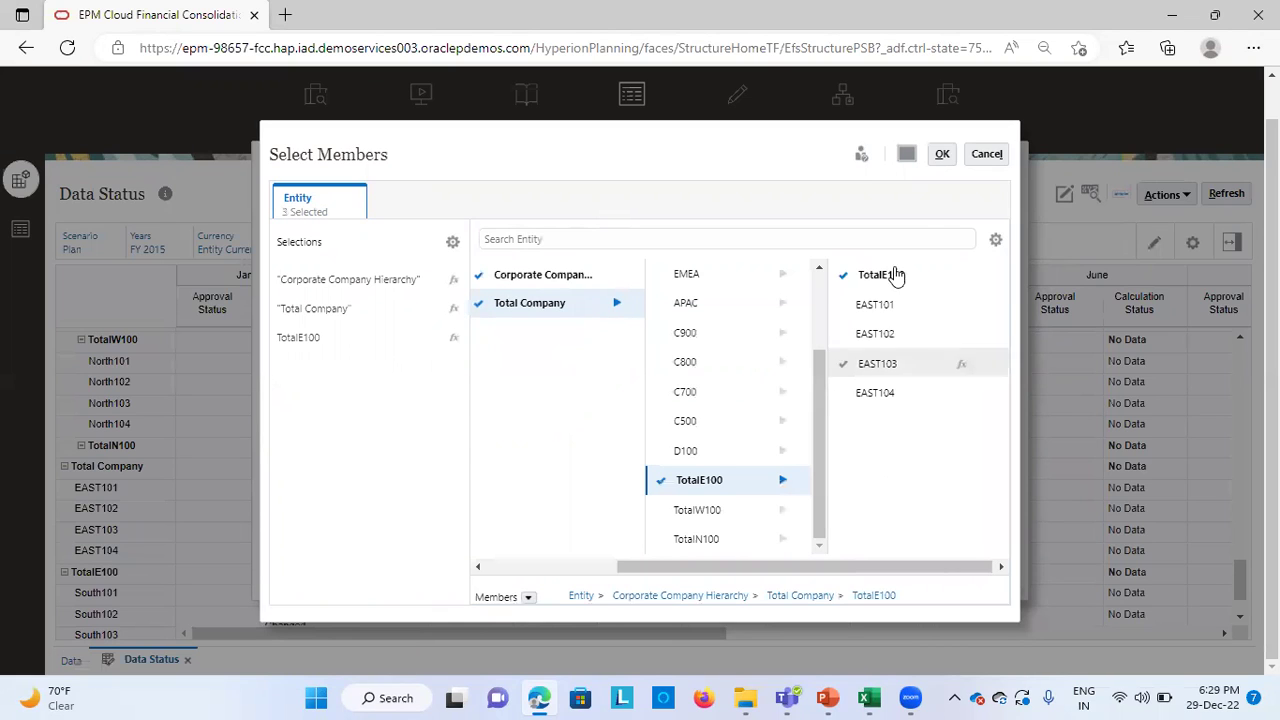
{"action": "left_click", "coordinate": [474, 275]}
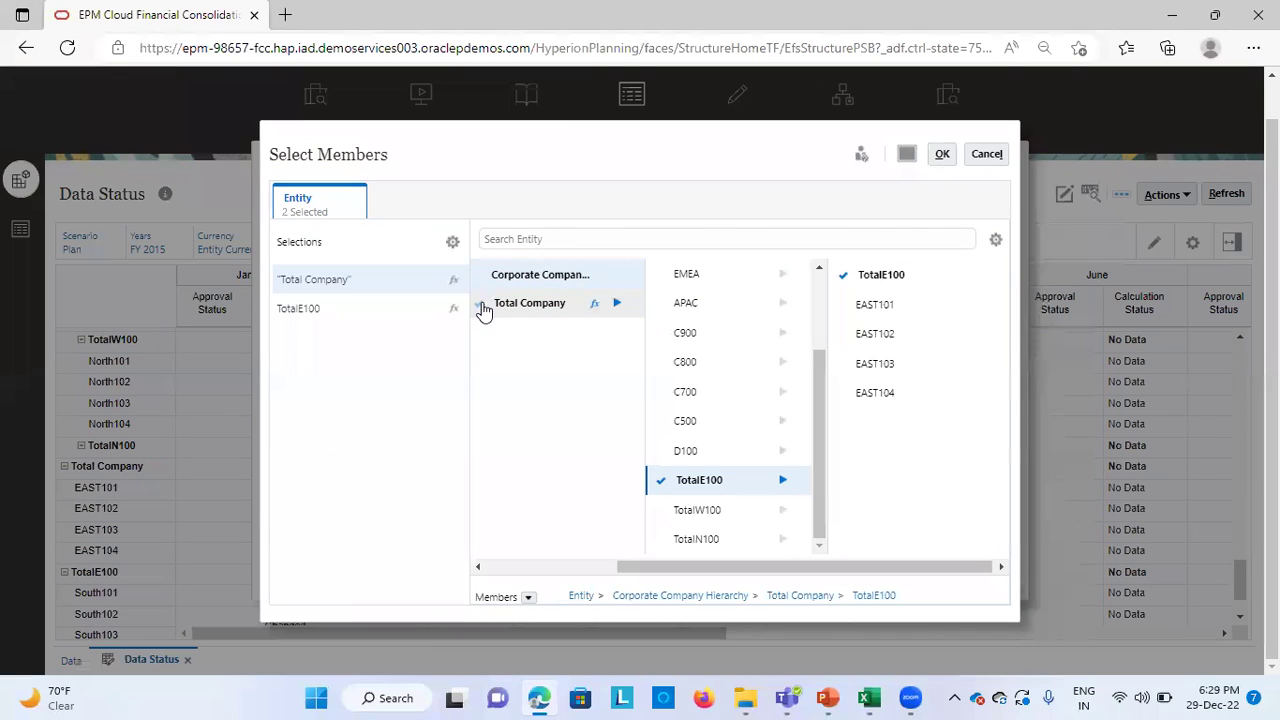
{"action": "left_click", "coordinate": [479, 304]}
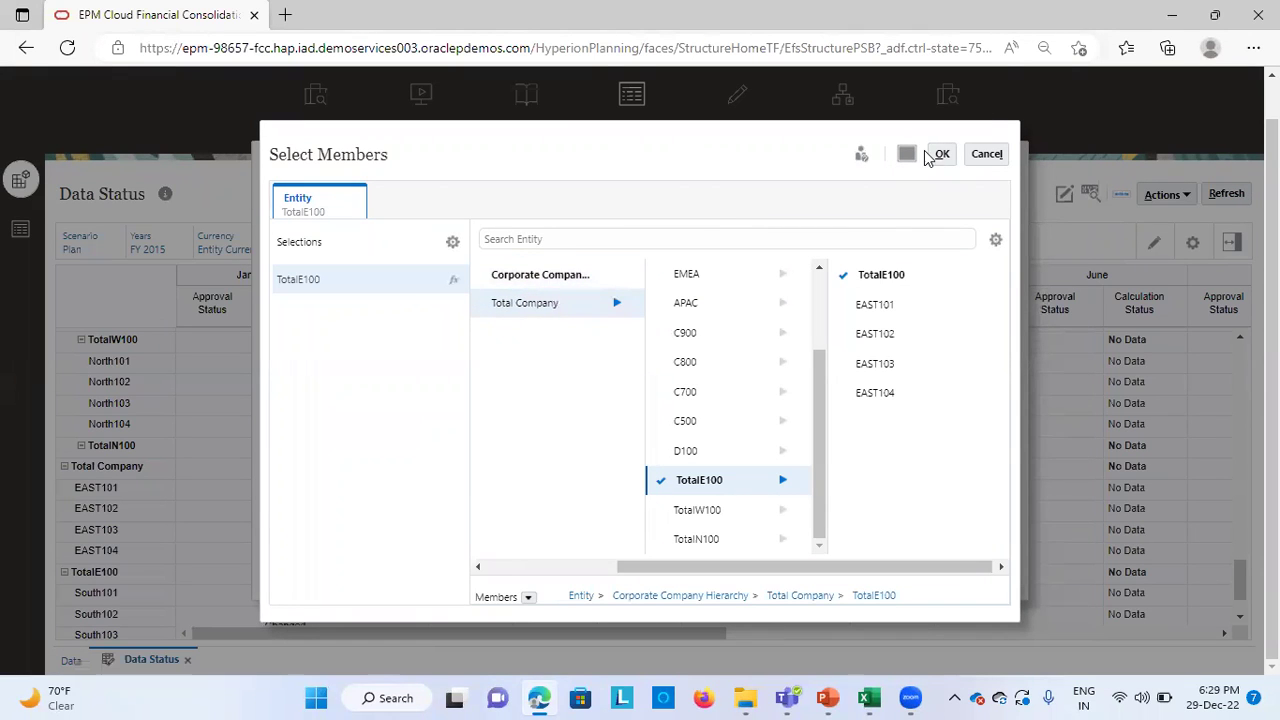
{"action": "left_click", "coordinate": [649, 468]}
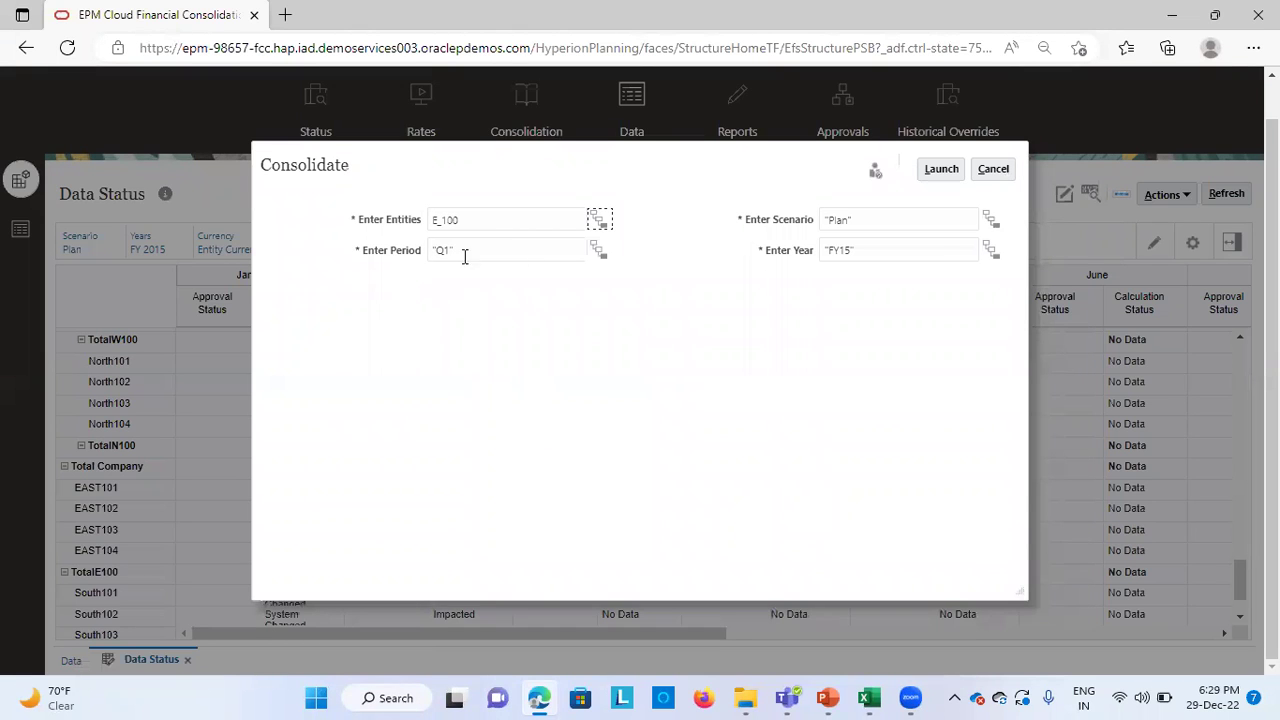
Select January under Quarter 1 as the Consolidate rule's period, and close the launch settings without running the rule.
{"action": "left_click", "coordinate": [599, 250]}
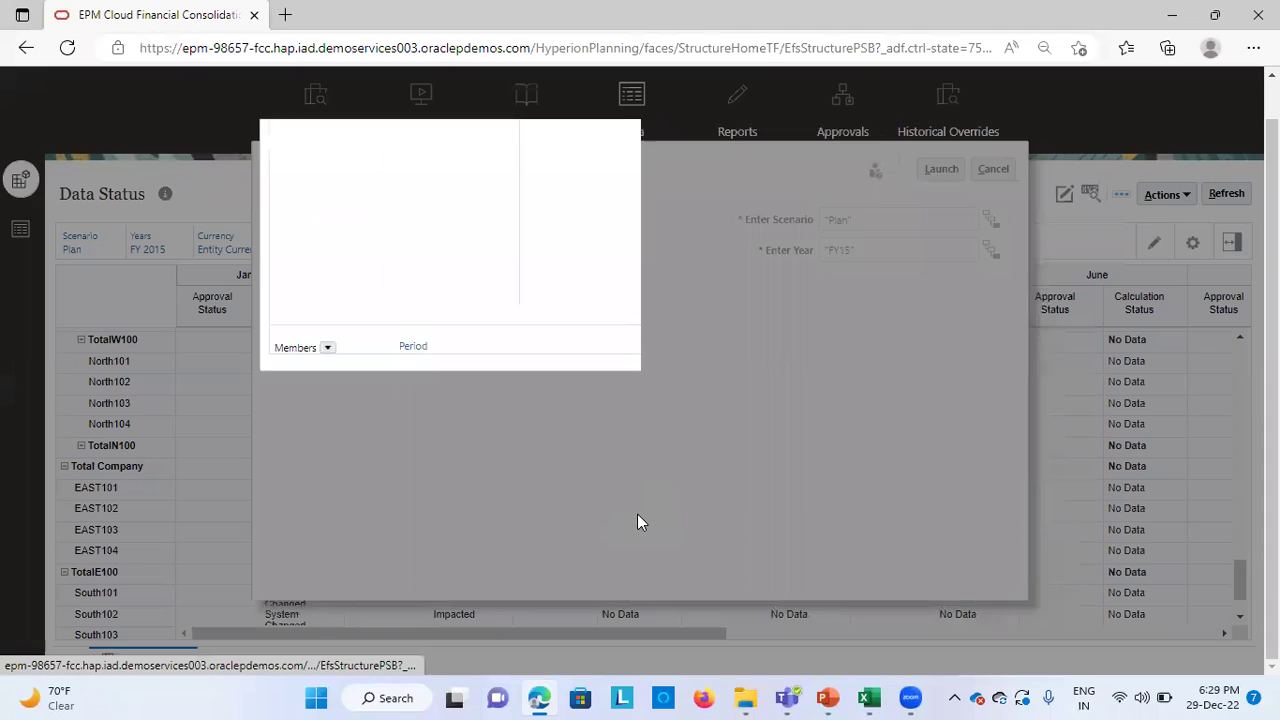
{"action": "left_click", "coordinate": [320, 332]}
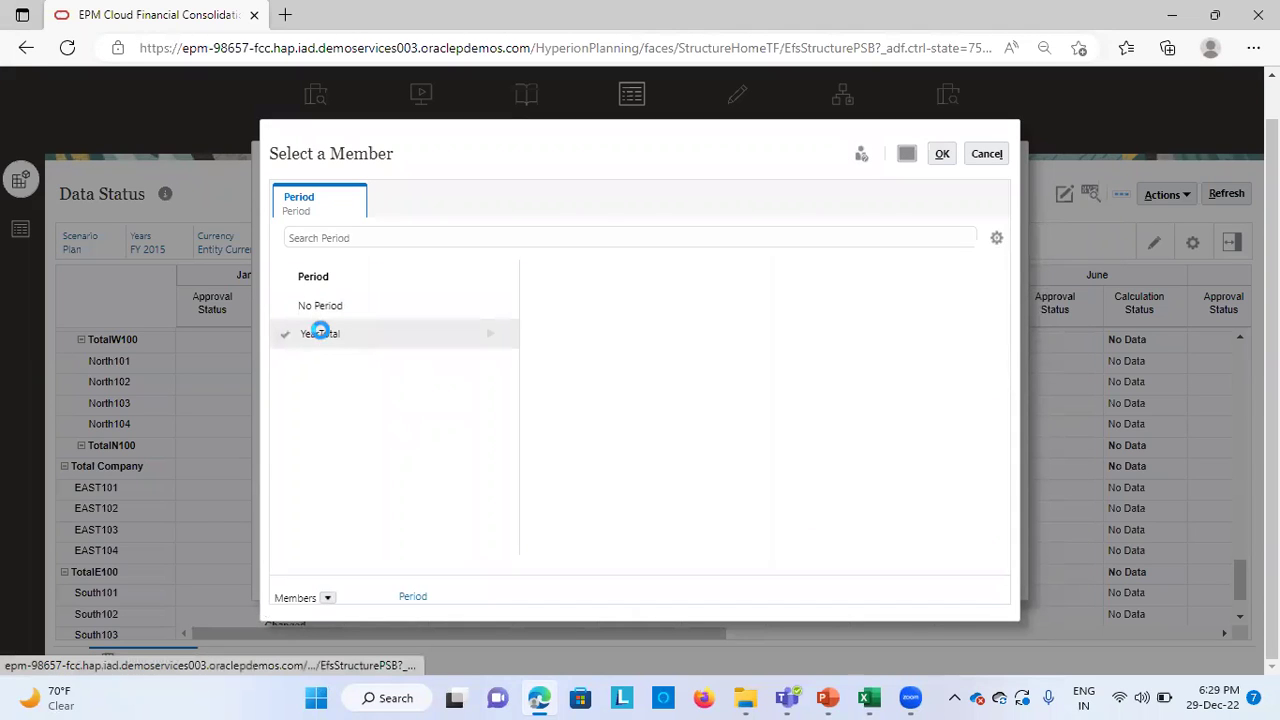
{"action": "left_click", "coordinate": [555, 307]}
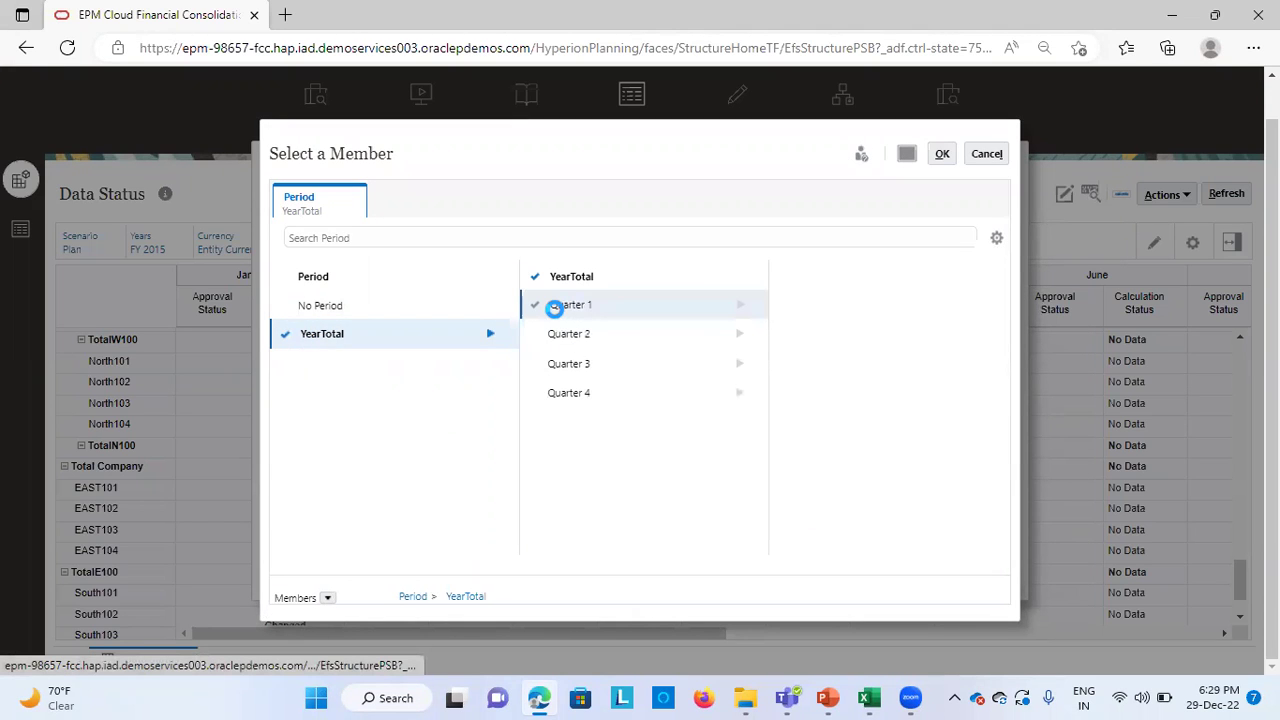
{"action": "left_click", "coordinate": [812, 304]}
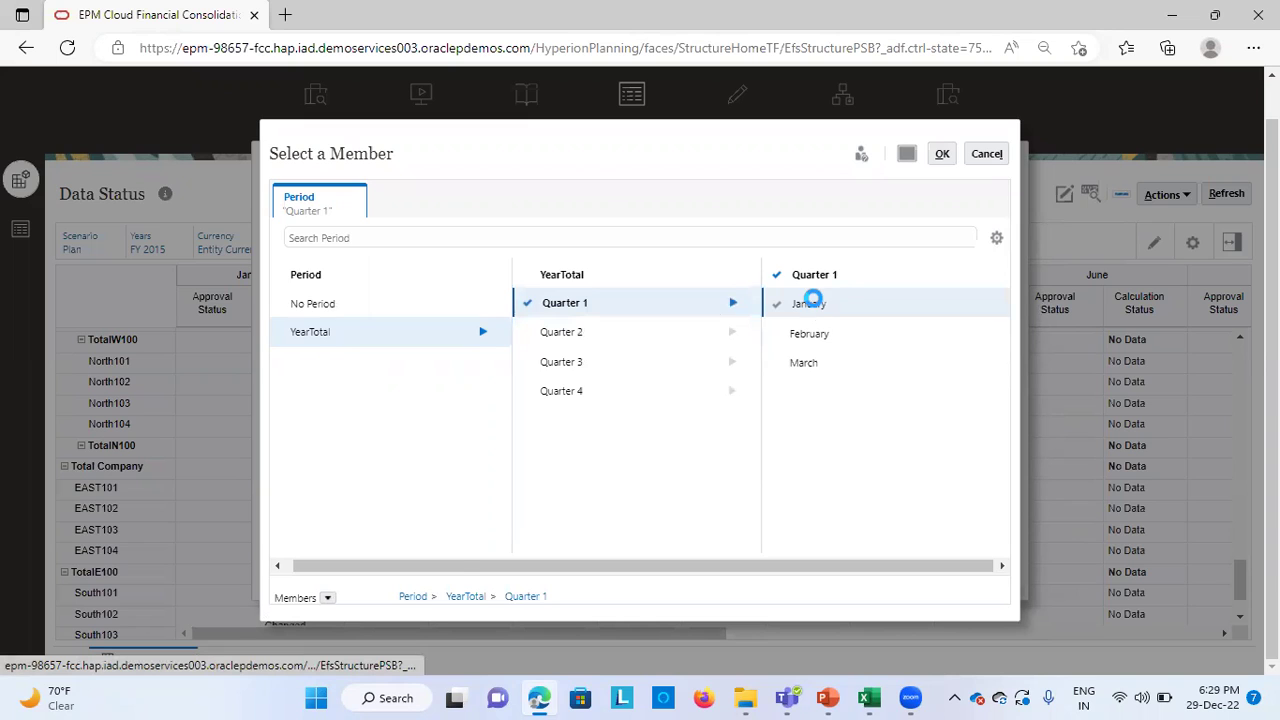
{"action": "left_click", "coordinate": [941, 156]}
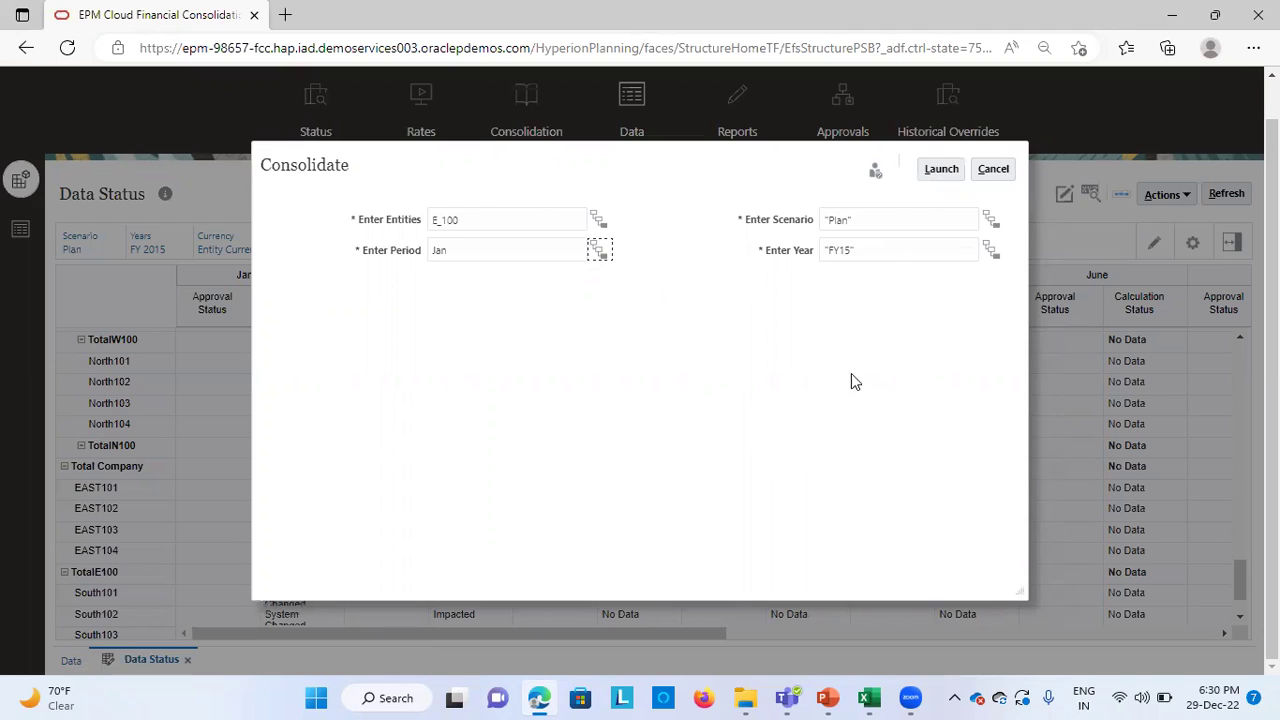
{"action": "left_click", "coordinate": [990, 170]}
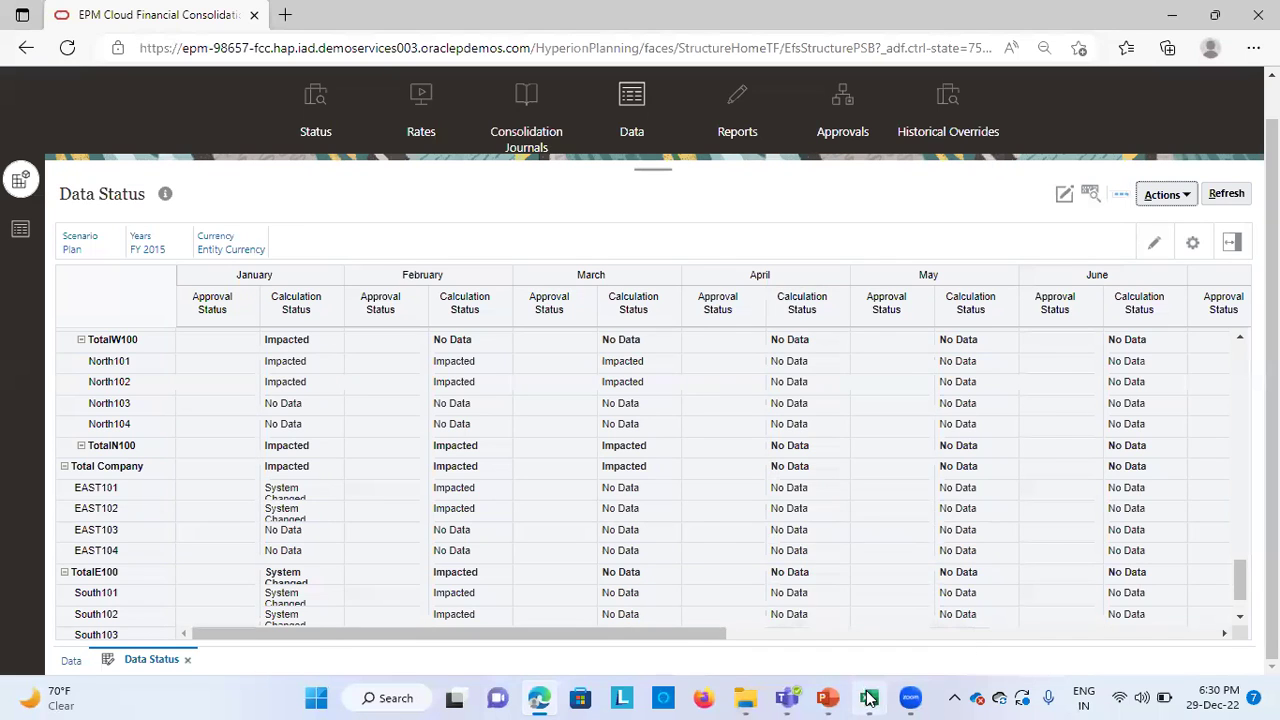
Switch to Excel and view the January closing balances of TotalE100, EAST101 and EAST102 on the Output sheet.
{"action": "left_click", "coordinate": [869, 698]}
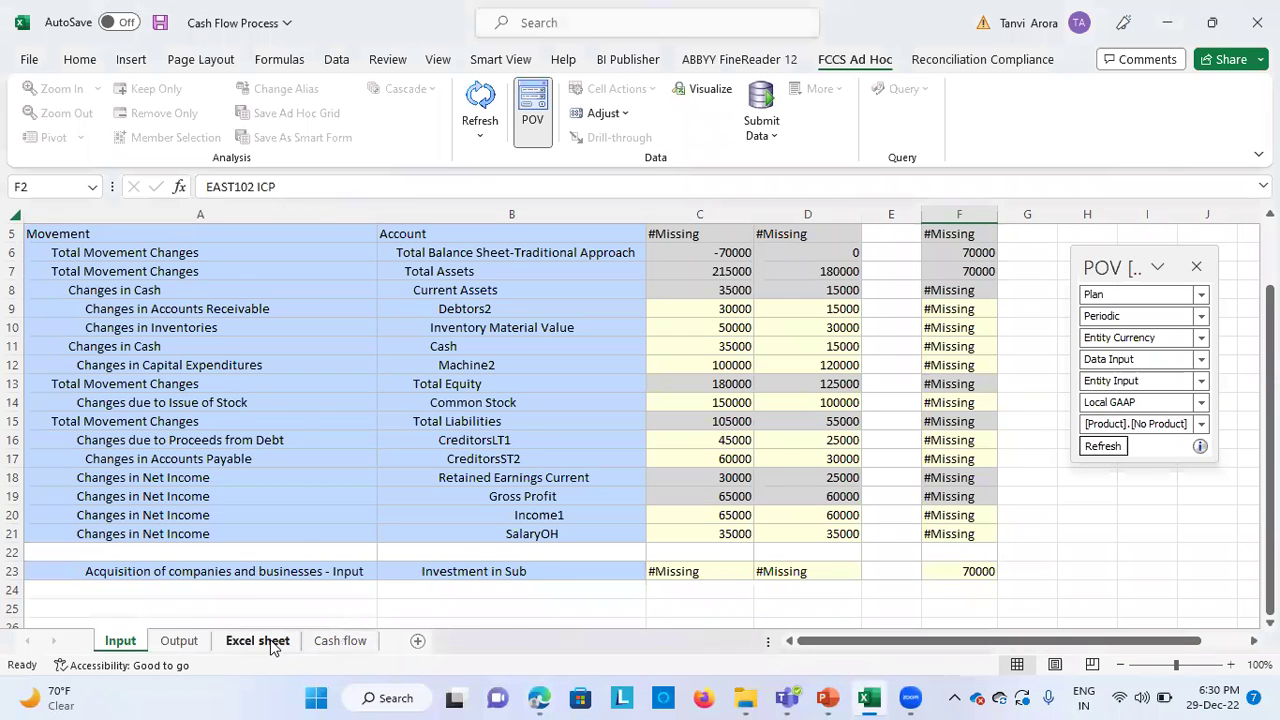
{"action": "left_click", "coordinate": [262, 642]}
{"action": "left_click", "coordinate": [180, 641]}
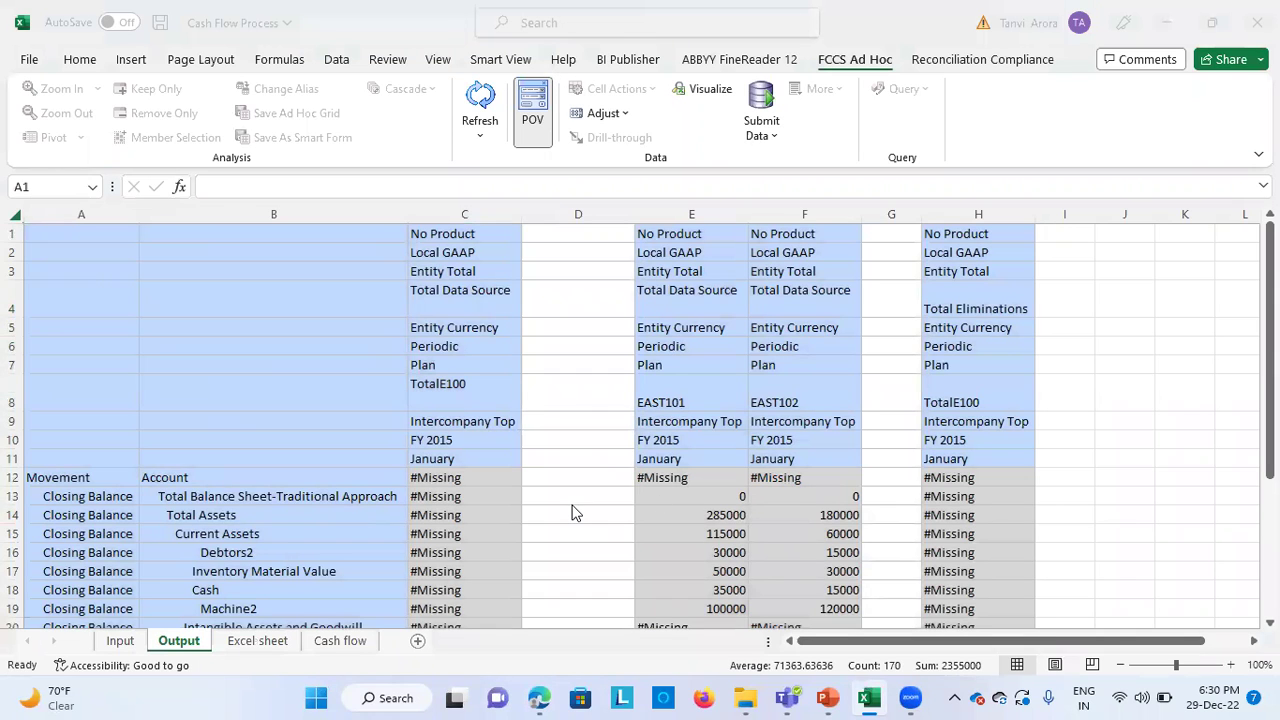
{"action": "scroll", "coordinate": [573, 510], "scroll_direction": "down", "scroll_amount": 2}
{"action": "scroll", "coordinate": [467, 428], "scroll_direction": "up", "scroll_amount": 2}
{"action": "scroll", "coordinate": [517, 358], "scroll_direction": "down", "scroll_amount": 4}
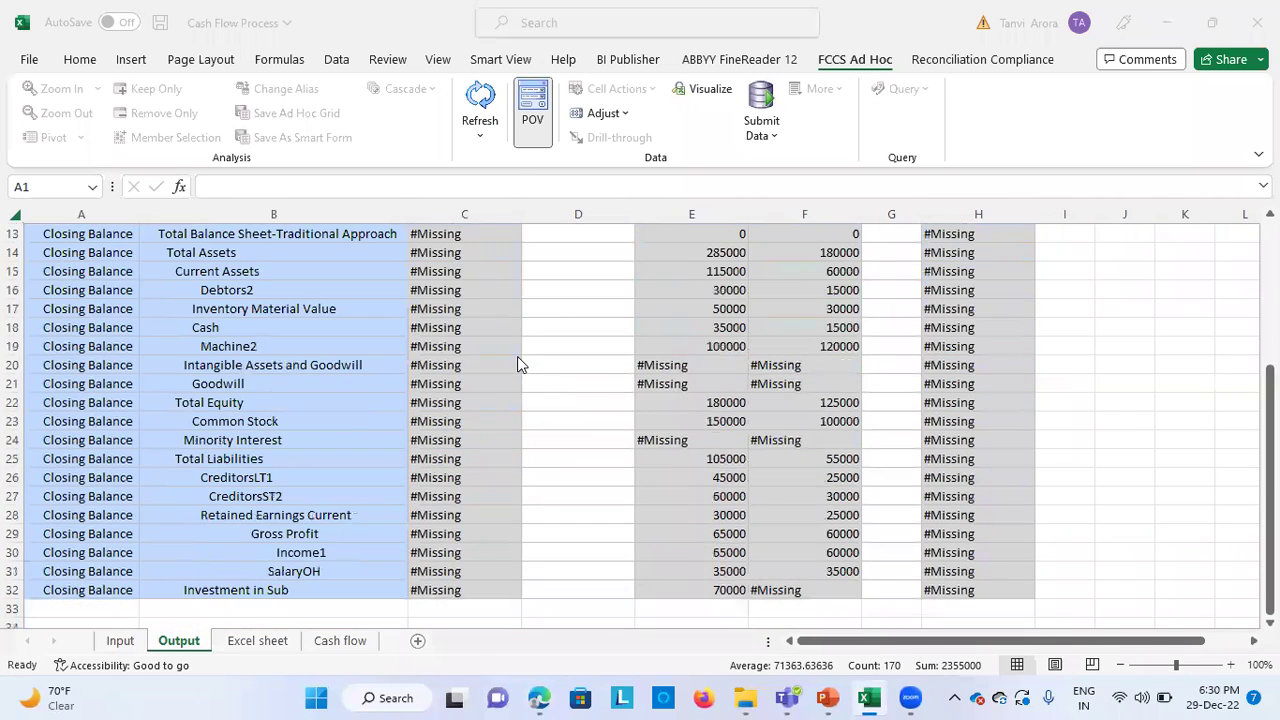
Examine the Output sheet's column headers for TotalE100, EAST101, EAST102 and the Total Eliminations of TotalE100.
{"action": "scroll", "coordinate": [517, 358], "scroll_direction": "up", "scroll_amount": 2}
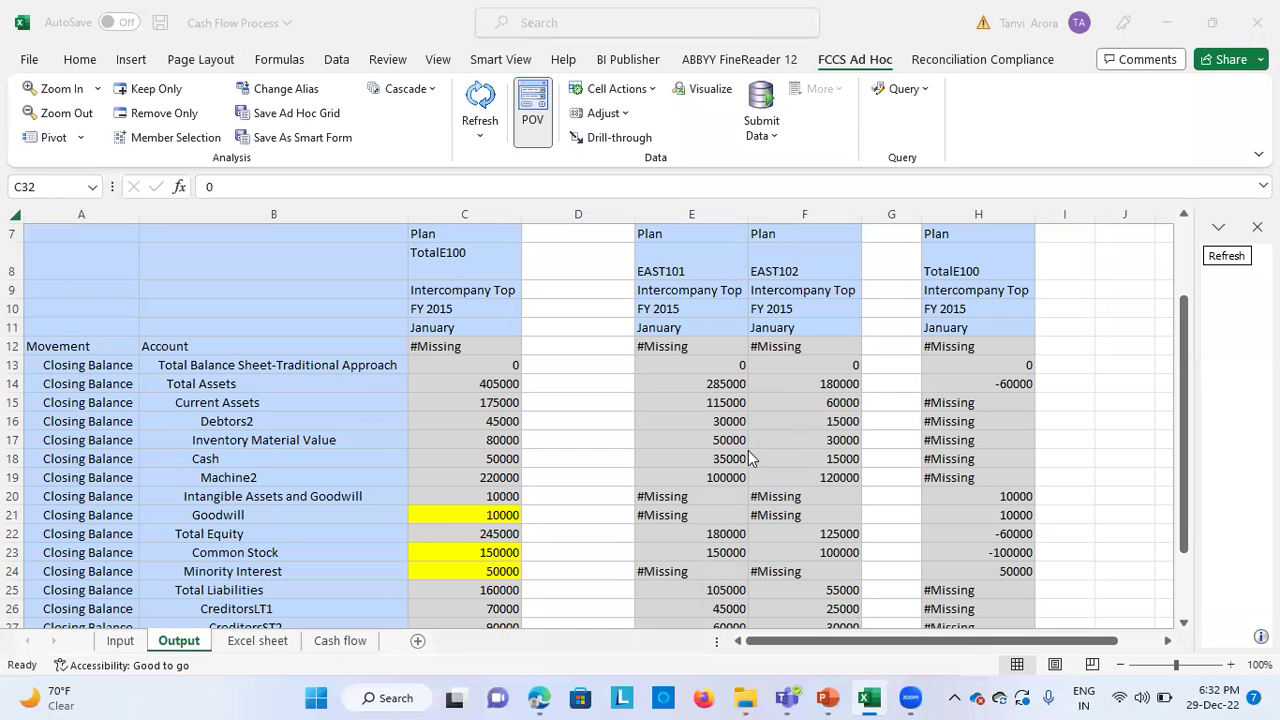
{"action": "scroll", "coordinate": [630, 455], "scroll_direction": "up", "scroll_amount": 2}
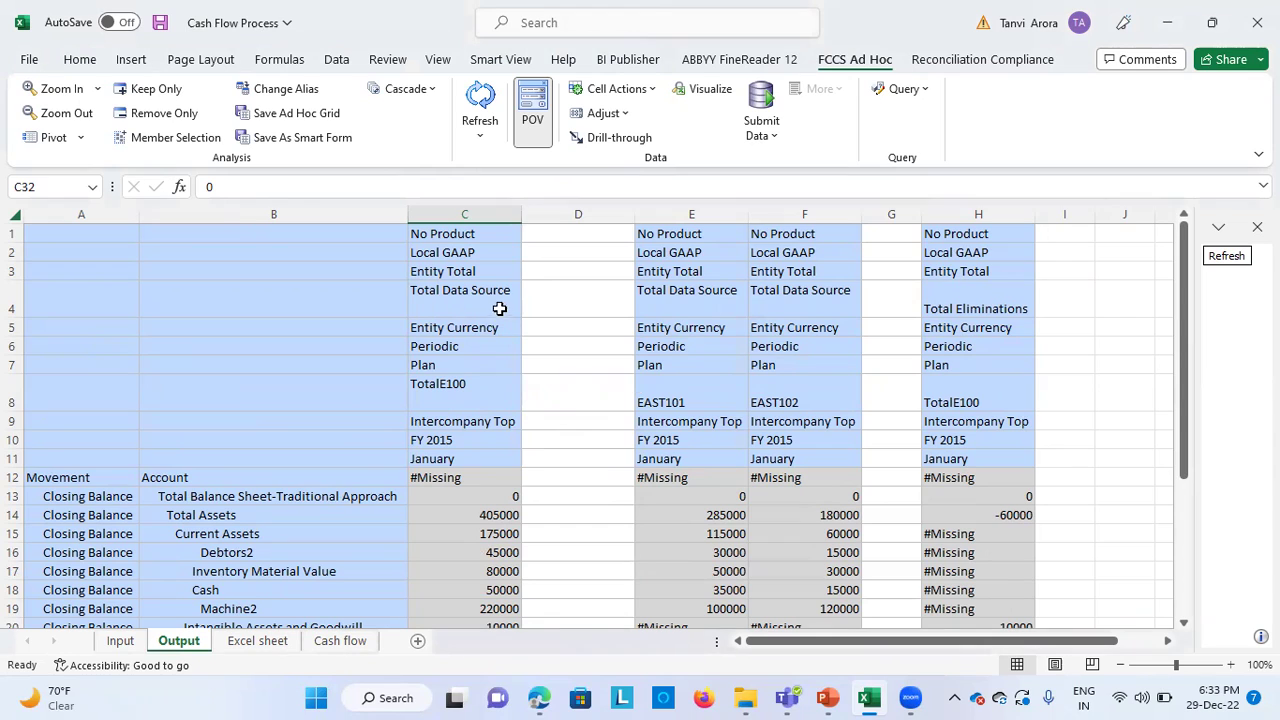
{"action": "left_click", "coordinate": [484, 388]}
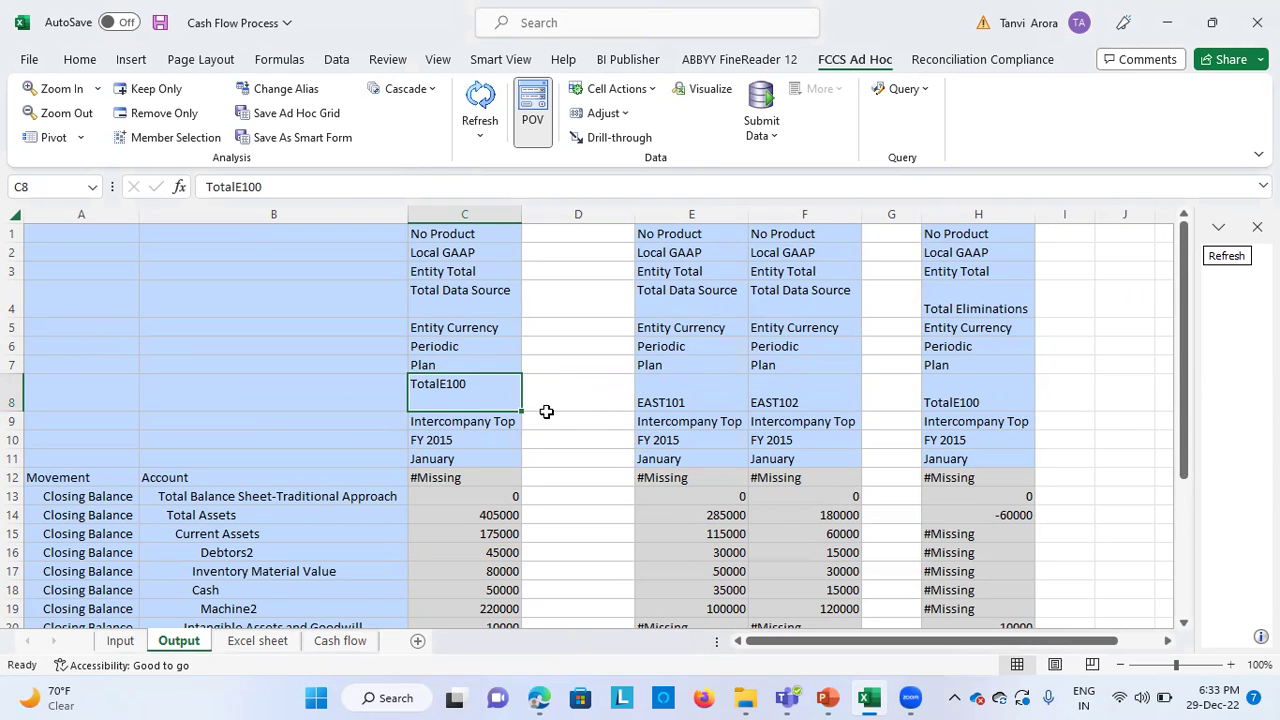
{"action": "left_click", "coordinate": [662, 396]}
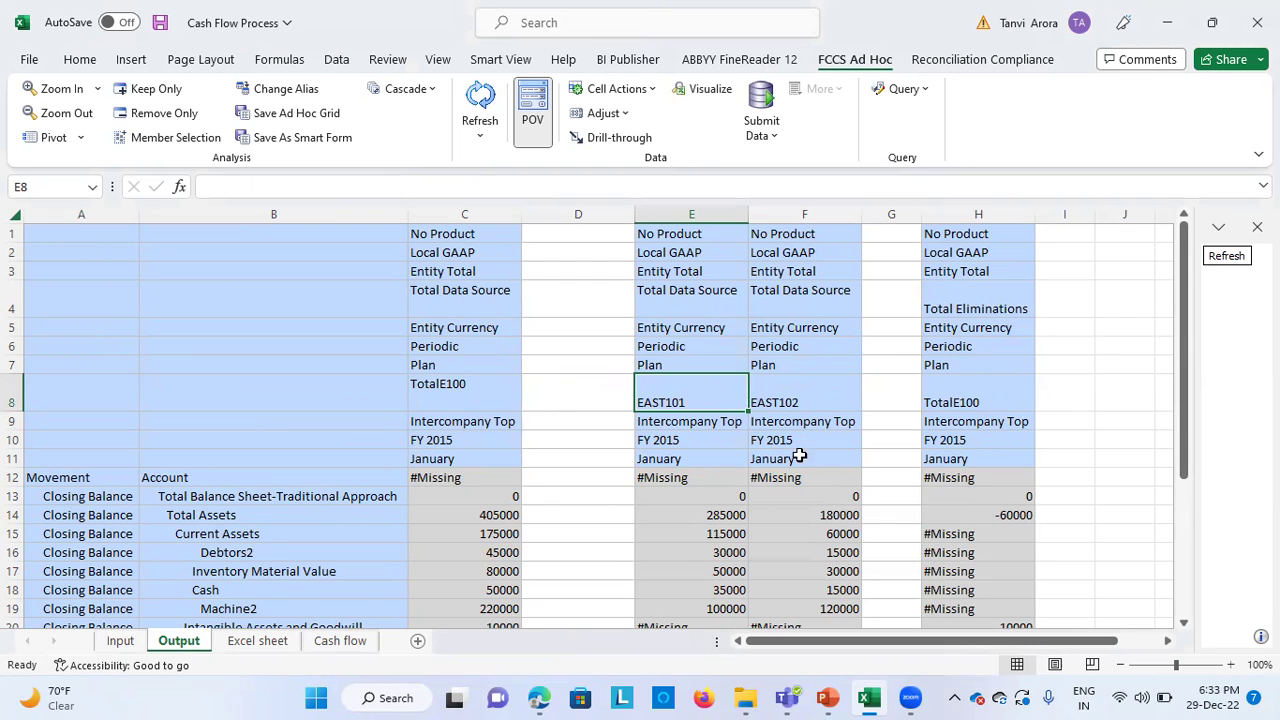
{"action": "left_click", "coordinate": [968, 398]}
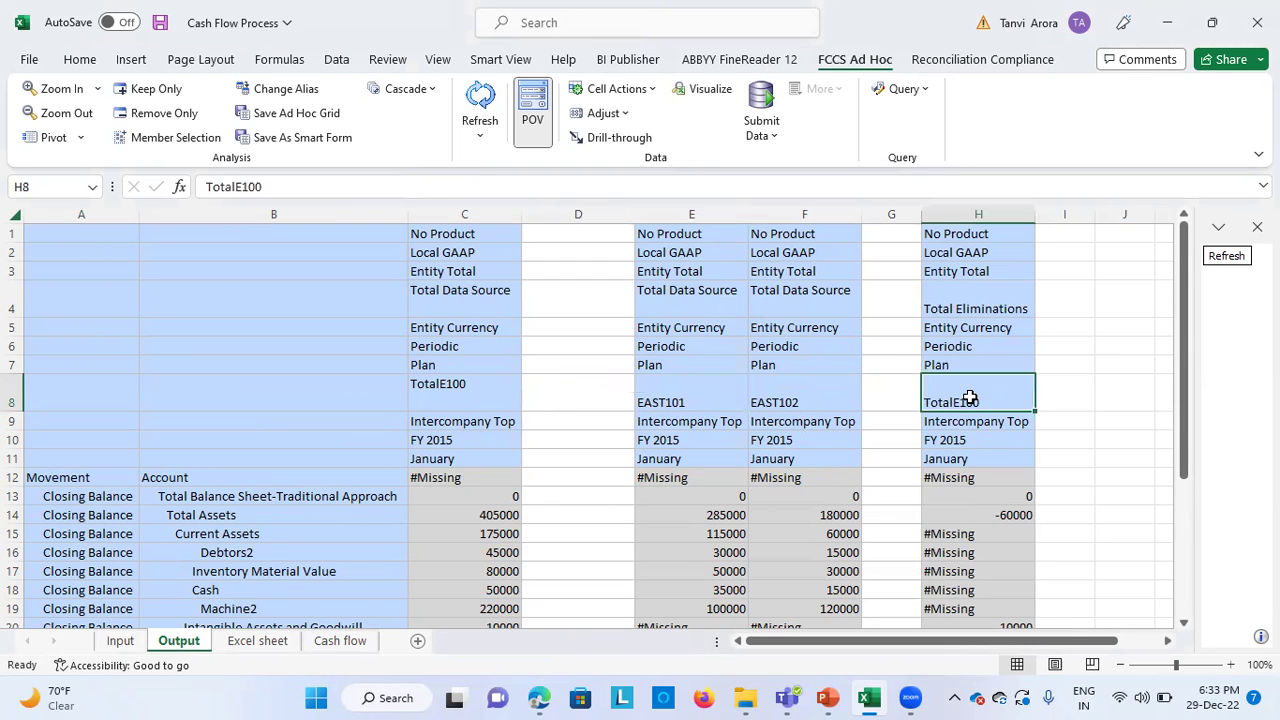
{"action": "left_click", "coordinate": [1007, 300]}
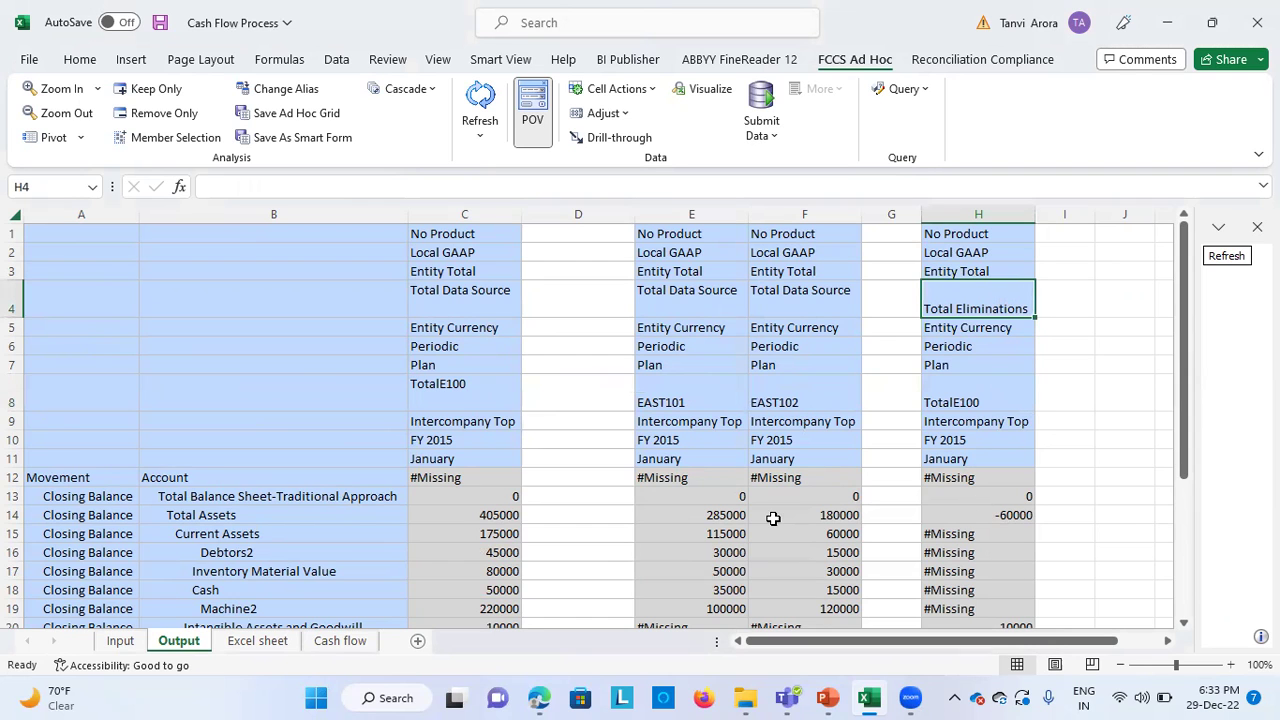
Review the consolidated TotalE100 closing balances on the Output sheet, including the highlighted Goodwill, equity and investment accounts.
{"action": "scroll", "coordinate": [773, 518], "scroll_direction": "down", "scroll_amount": 2}
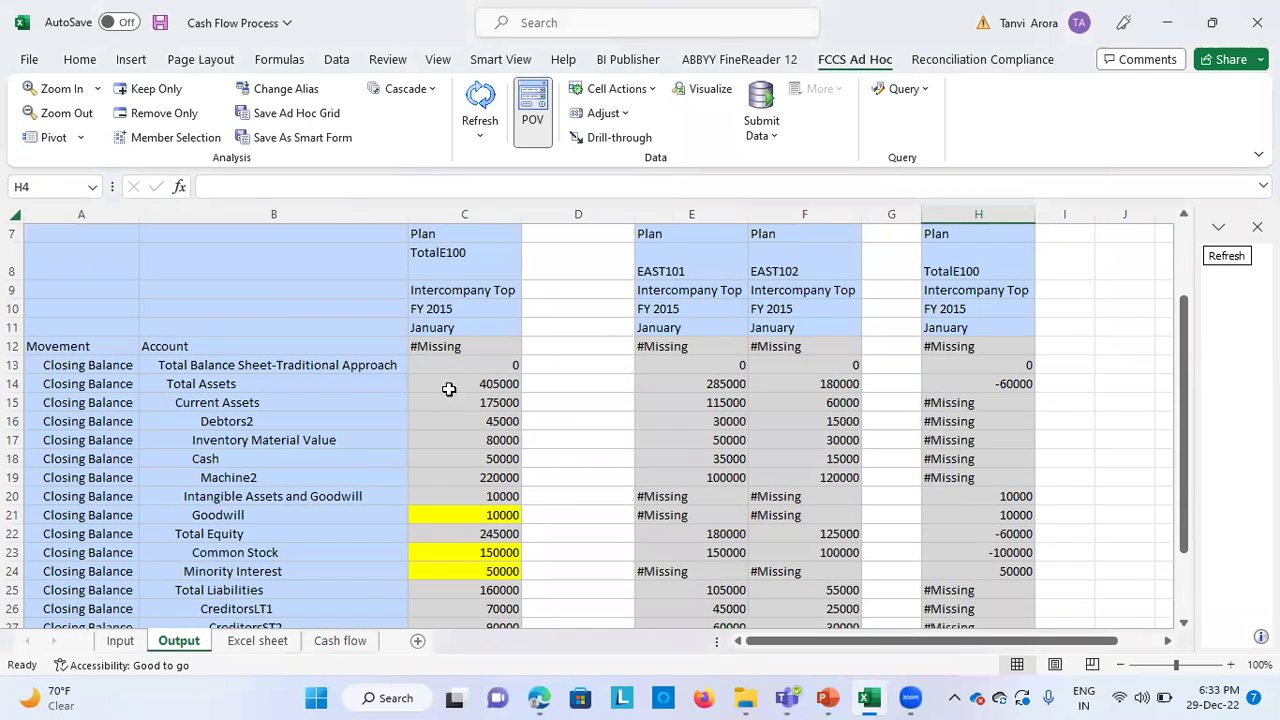
{"action": "scroll", "coordinate": [480, 551], "scroll_direction": "down", "scroll_amount": 1}
{"action": "scroll", "coordinate": [409, 389], "scroll_direction": "up", "scroll_amount": 3}
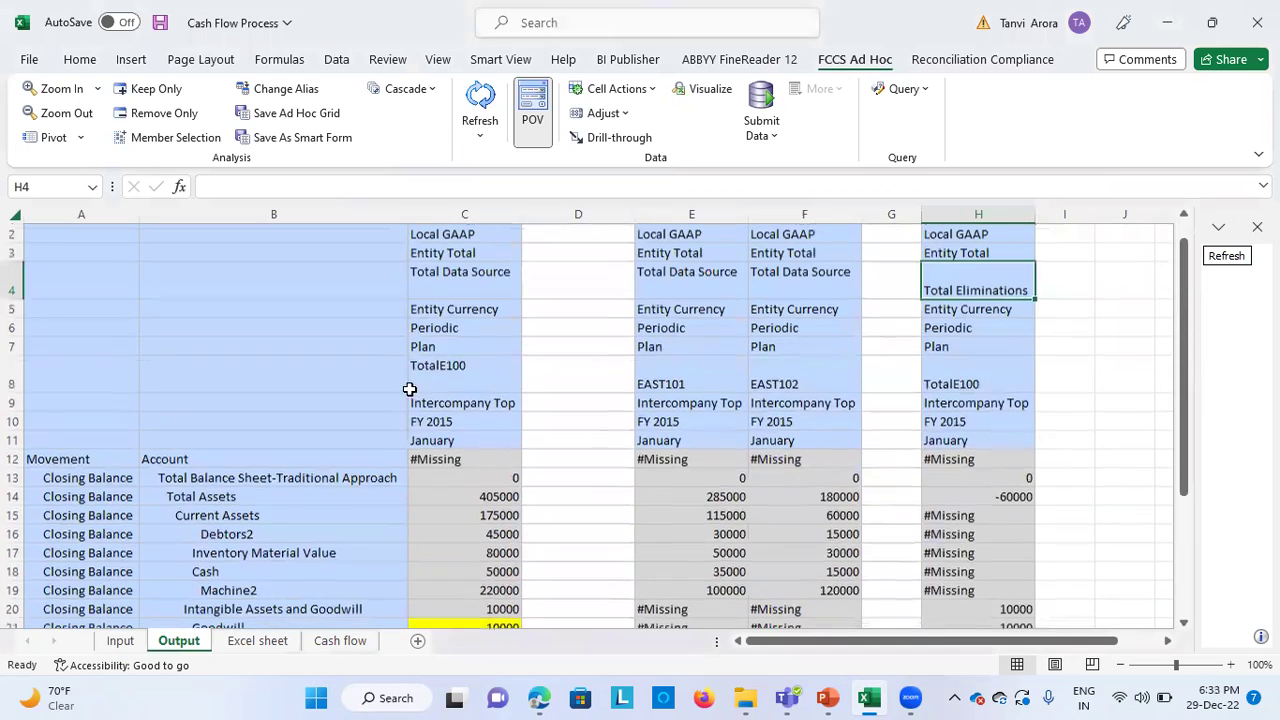
{"action": "scroll", "coordinate": [443, 557], "scroll_direction": "down", "scroll_amount": 4}
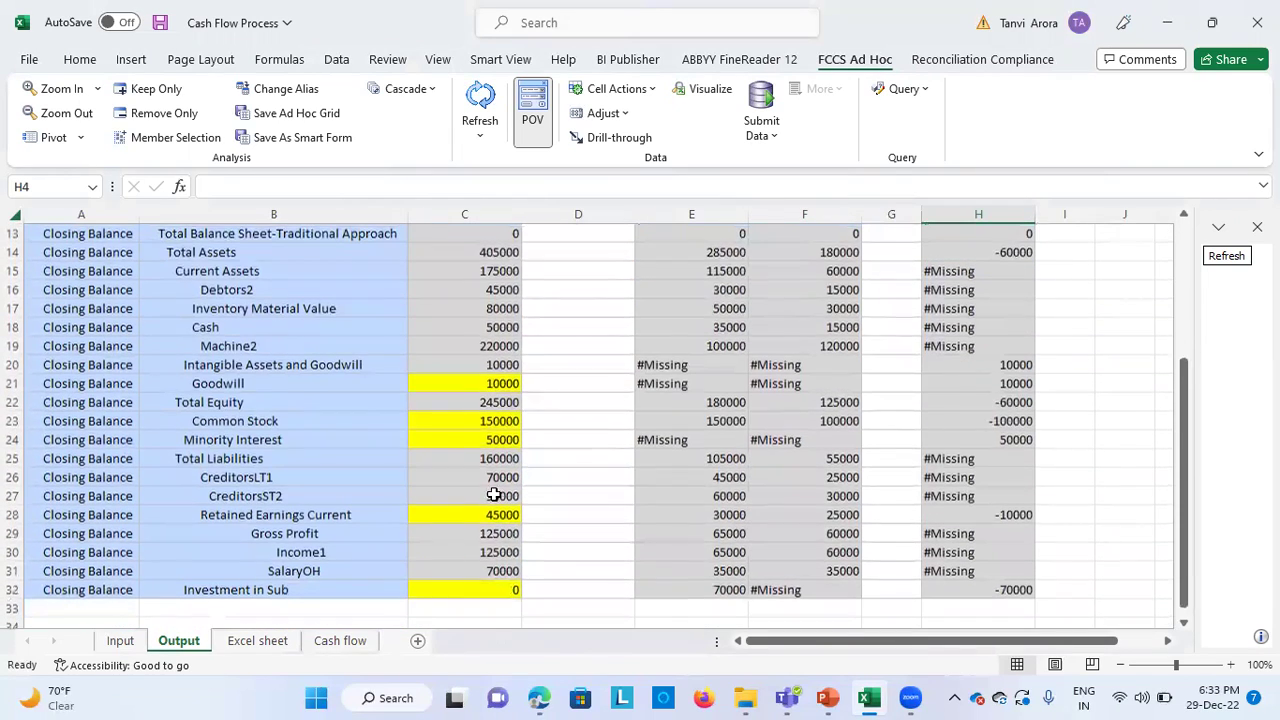
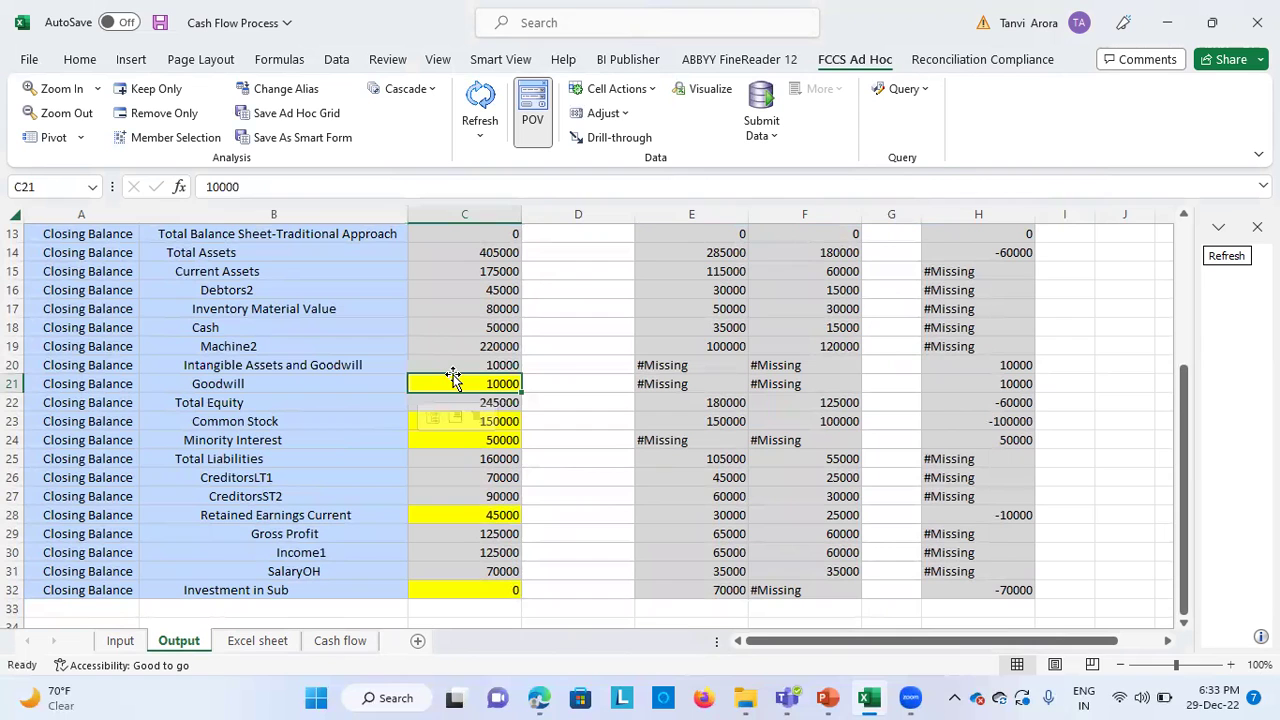
Compare the combined EAST101 and EAST102 amounts for Debtors2, Inventory Material Value and Cash with the TotalE100 balances.
{"action": "scroll", "coordinate": [477, 327], "scroll_direction": "up", "scroll_amount": 1}
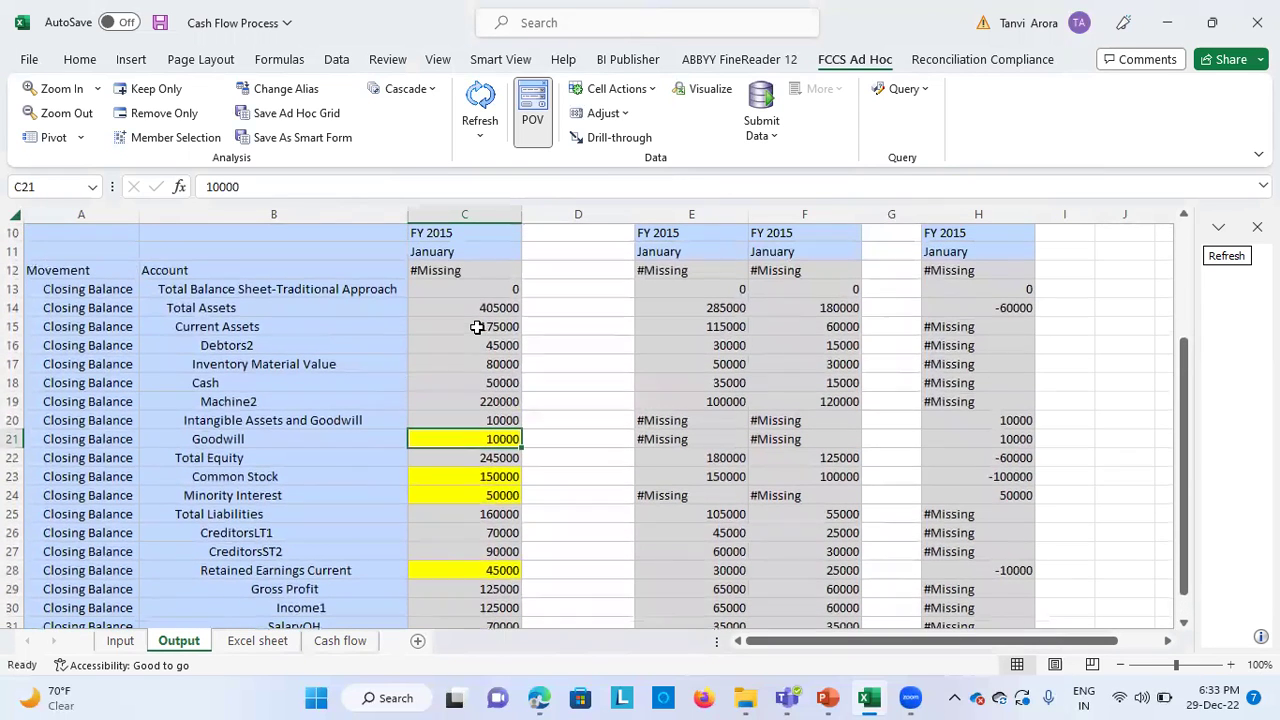
{"action": "left_click", "coordinate": [716, 346]}
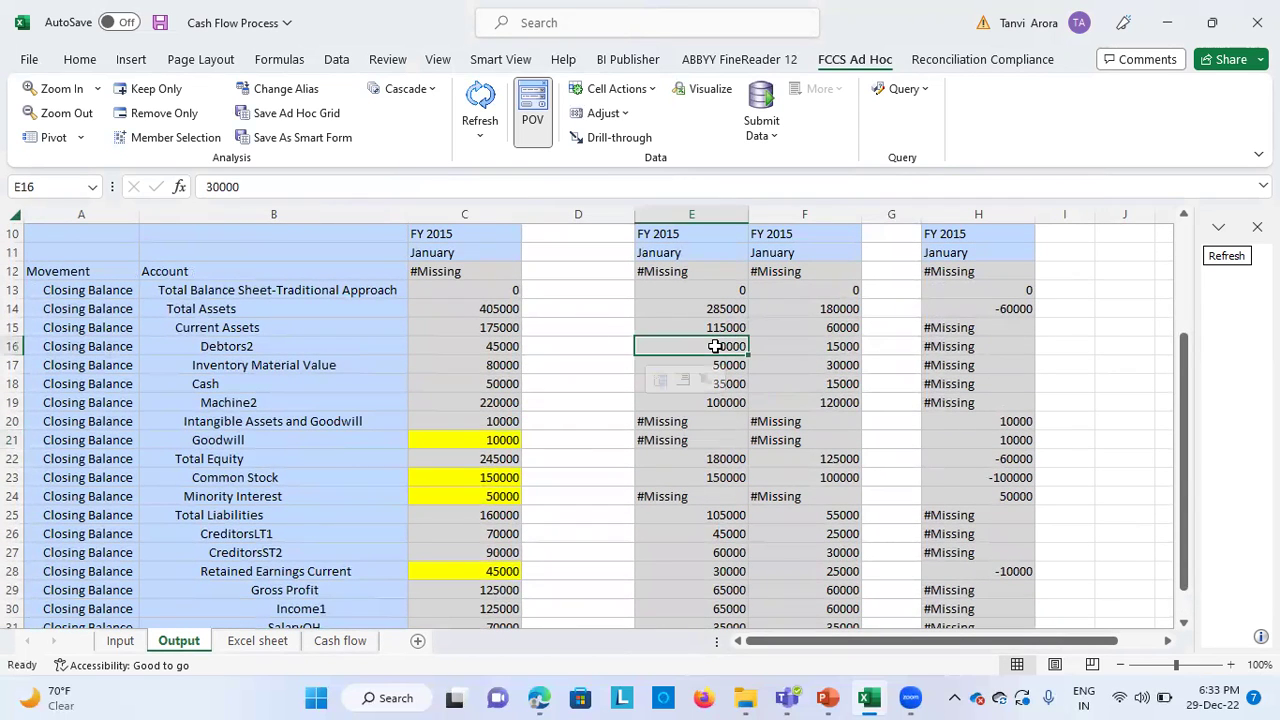
{"action": "key", "text": "shift+Right"}
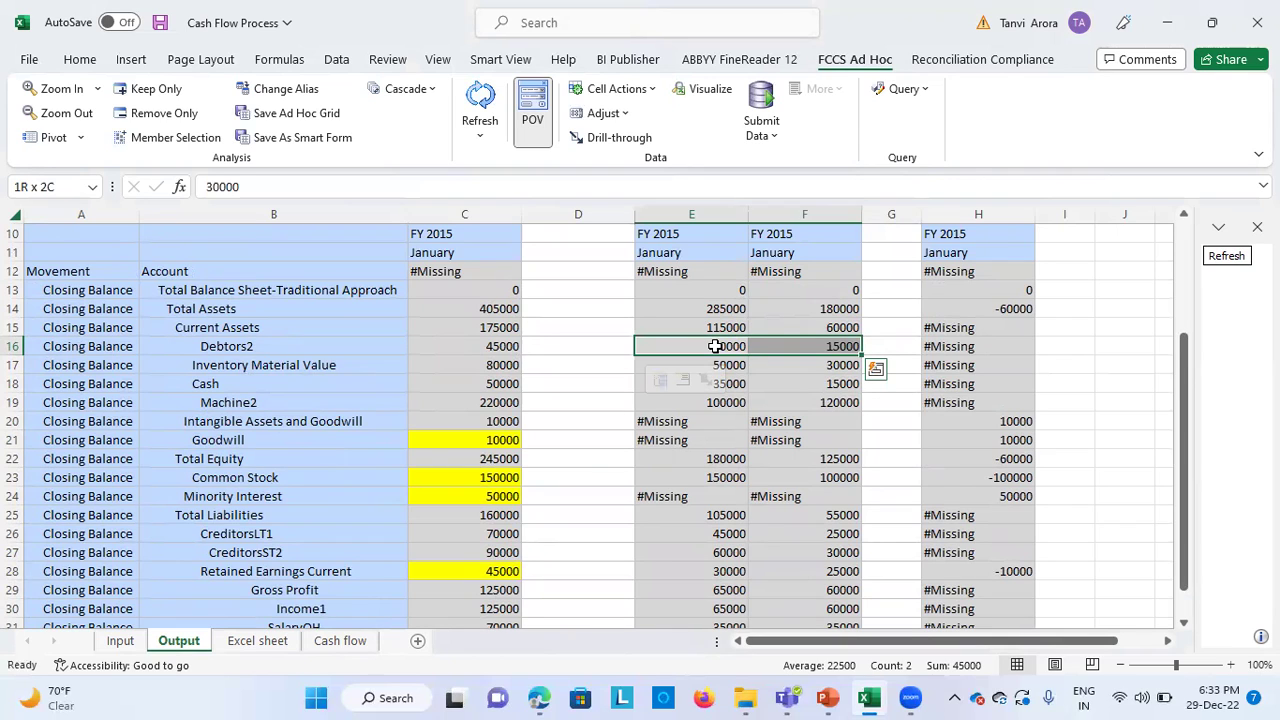
{"action": "left_click", "coordinate": [481, 342]}
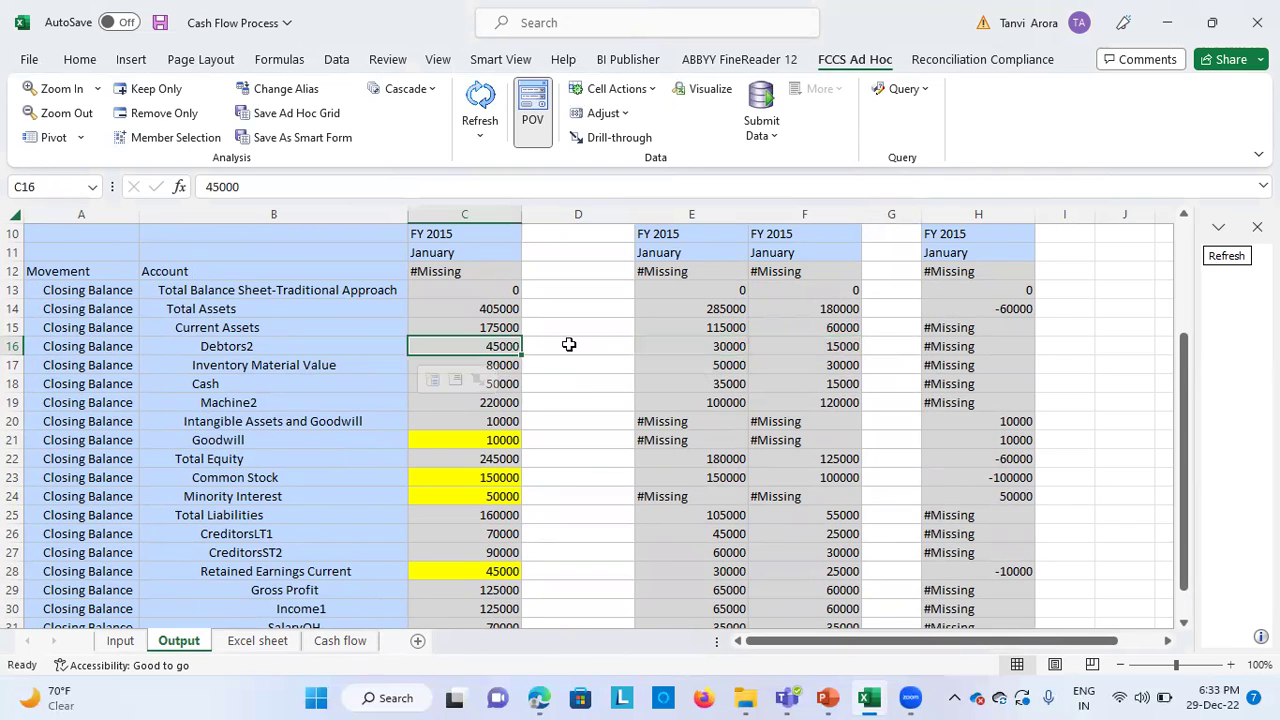
{"action": "left_click", "coordinate": [662, 346]}
{"action": "key", "text": "shift+Right"}
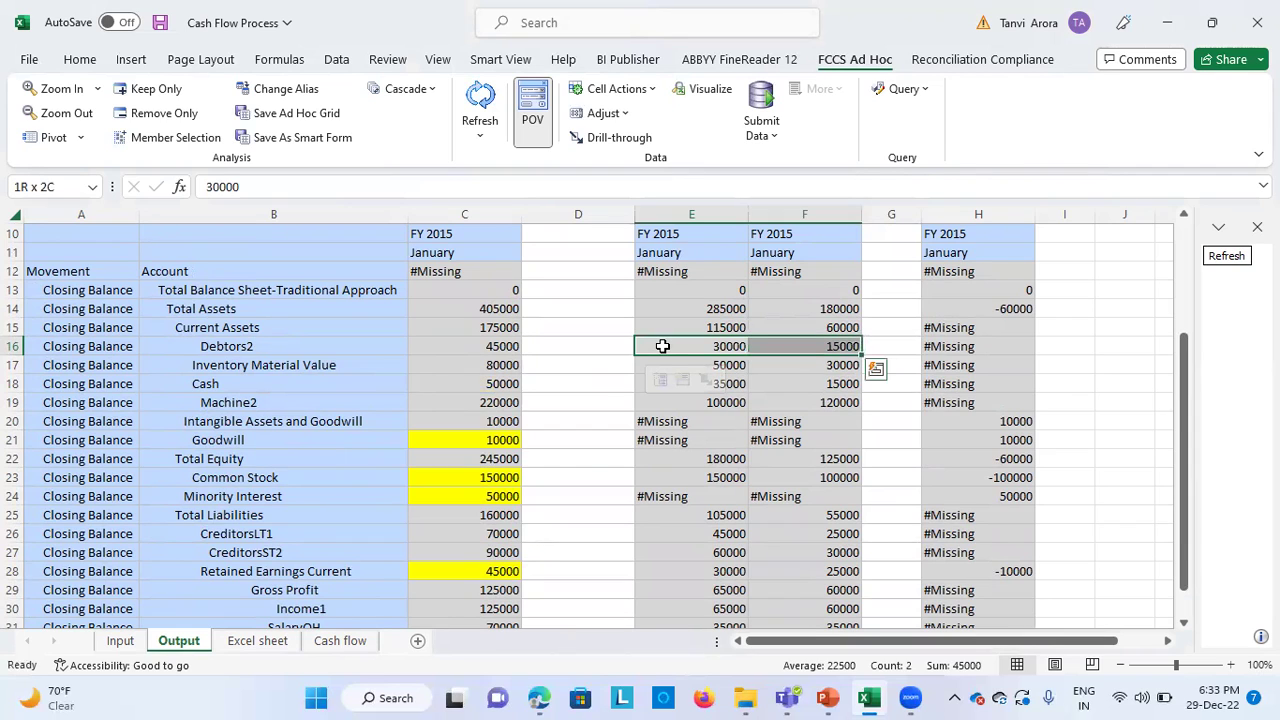
{"action": "key", "text": "Down"}
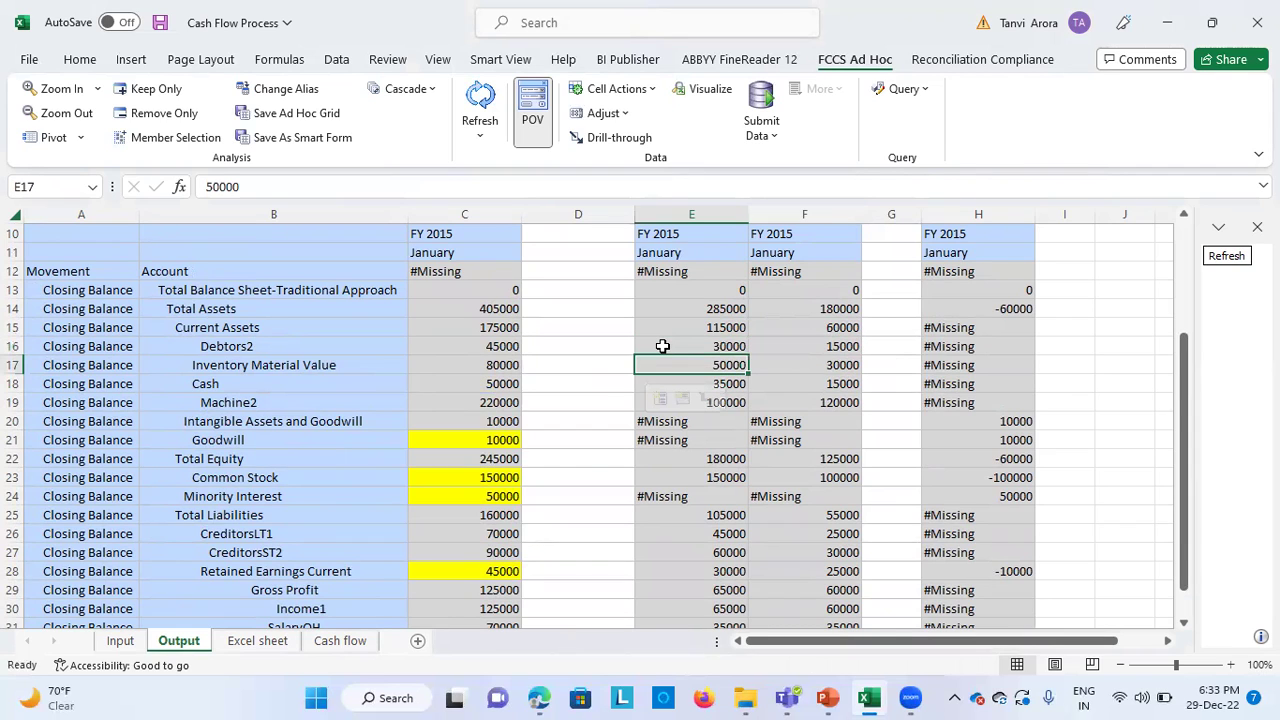
{"action": "key", "text": "shift+Right"}
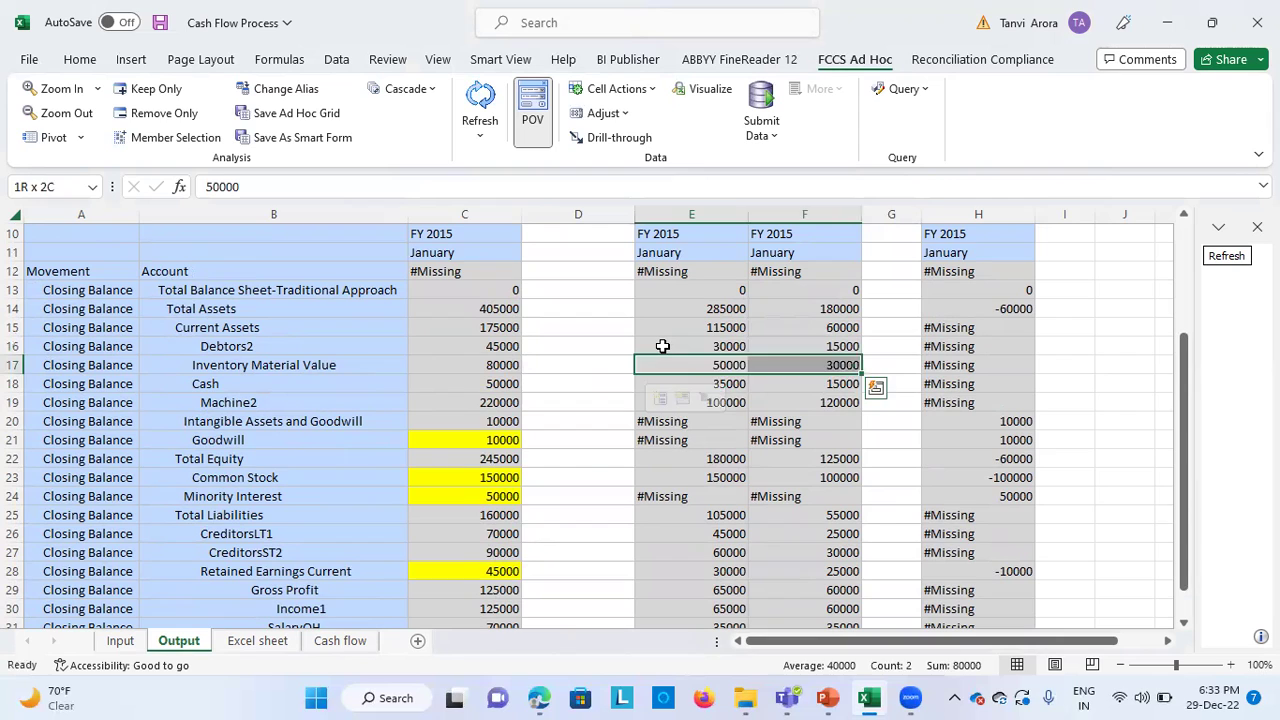
{"action": "key", "text": "Down"}
{"action": "key", "text": "shift+Right"}
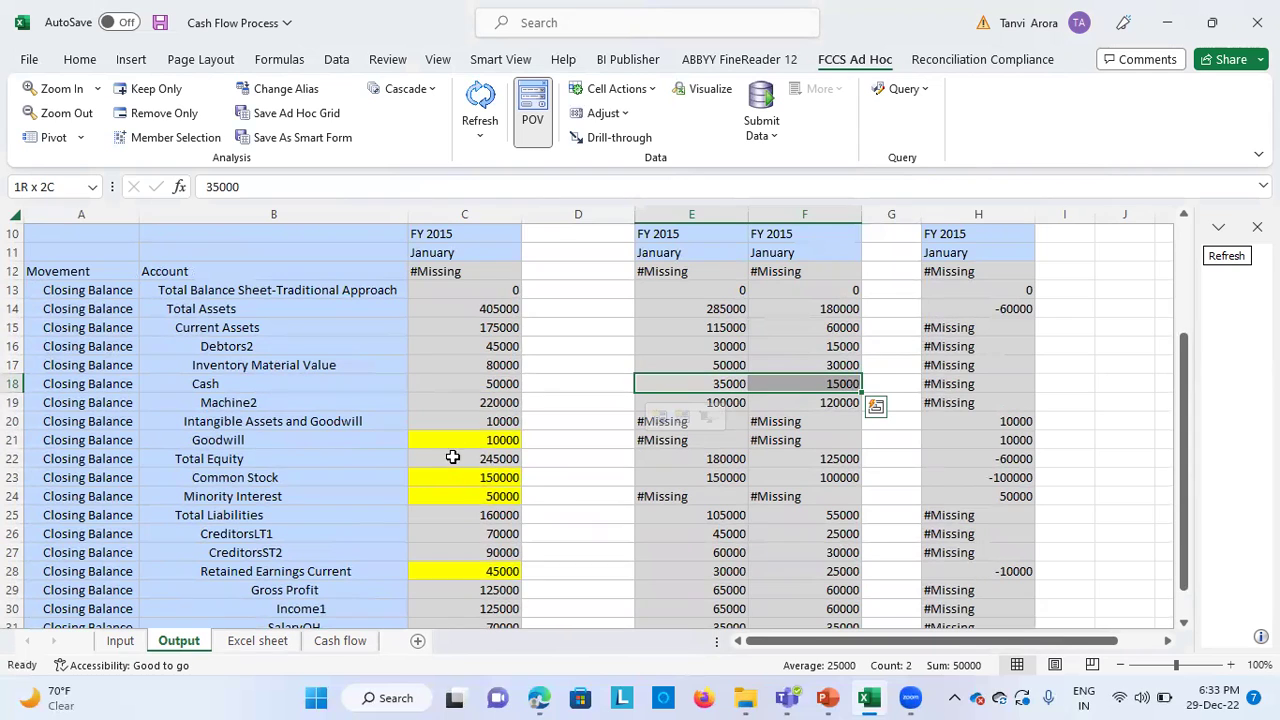
Check the consolidated Goodwill of TotalE100 against the Goodwill Calculation on the Excel sheet.
{"action": "left_click", "coordinate": [456, 441]}
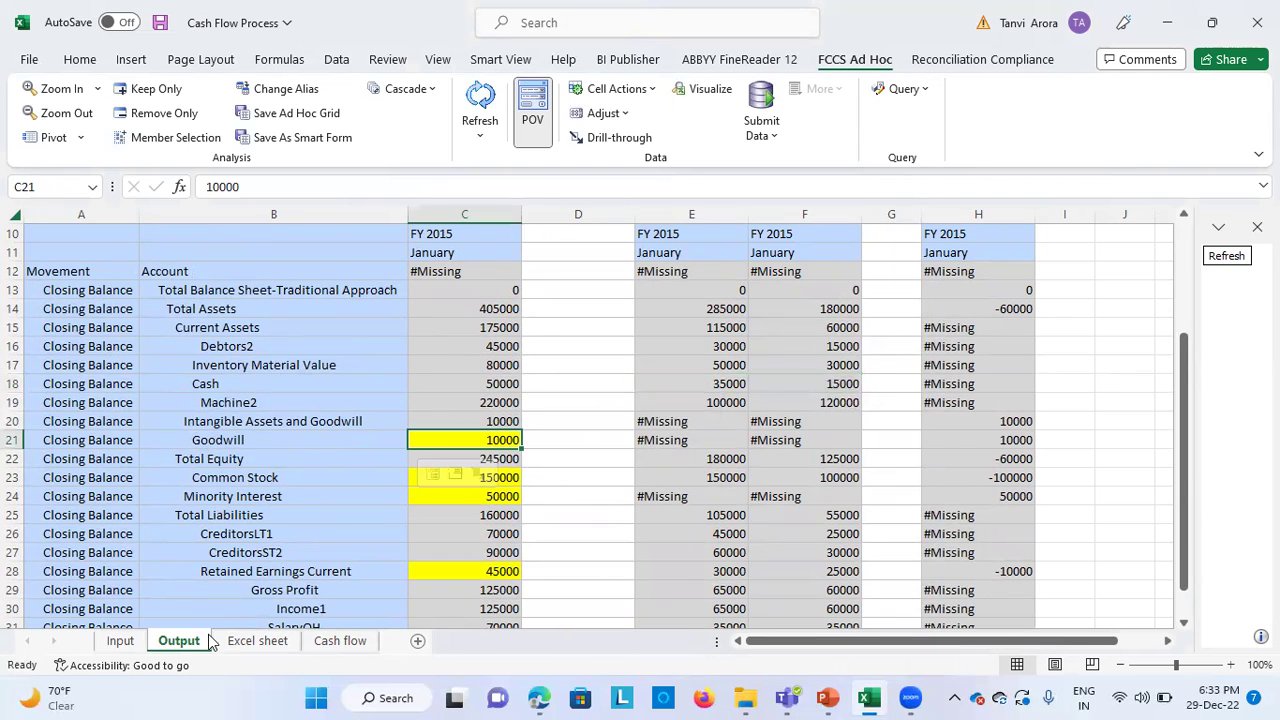
{"action": "left_click", "coordinate": [256, 643]}
{"action": "scroll", "coordinate": [903, 414], "scroll_direction": "up", "scroll_amount": 5}
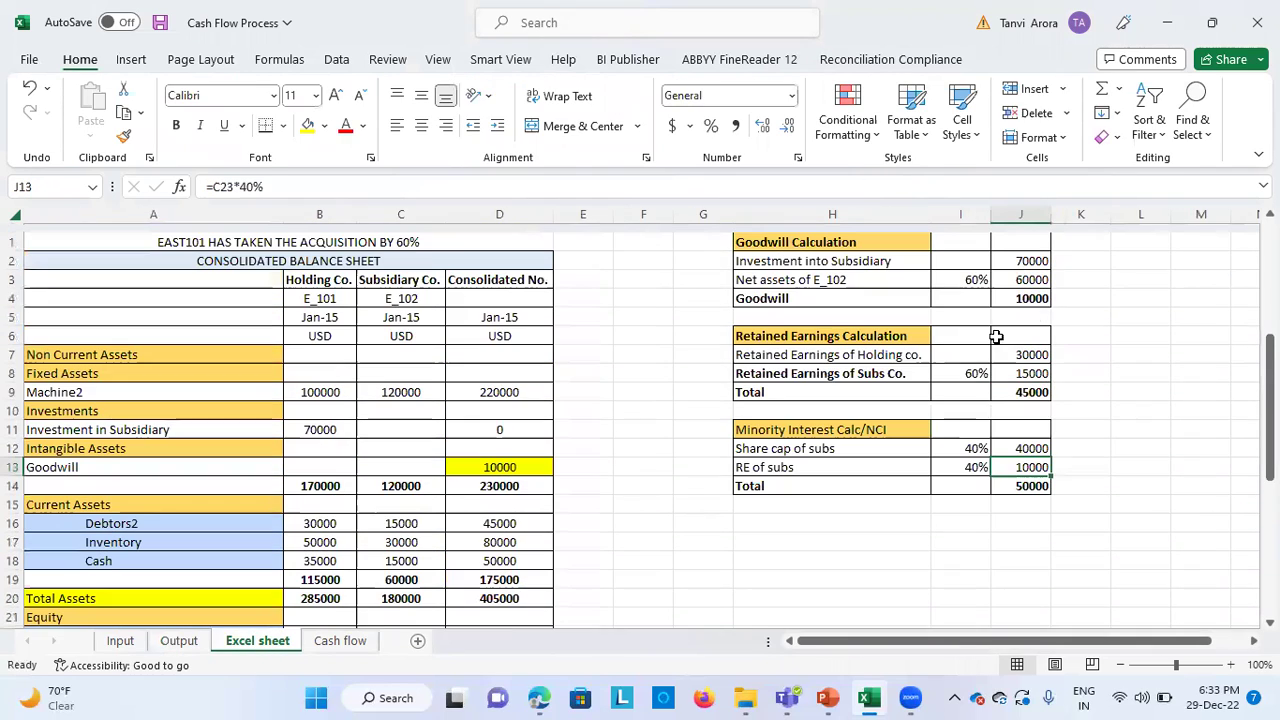
Check the Goodwill calculation result, and examine Common Stock on the Output sheet for EAST101, EAST102 and the eliminations.
{"action": "left_click", "coordinate": [1028, 292]}
{"action": "scroll", "coordinate": [726, 514], "scroll_direction": "down", "scroll_amount": 2}
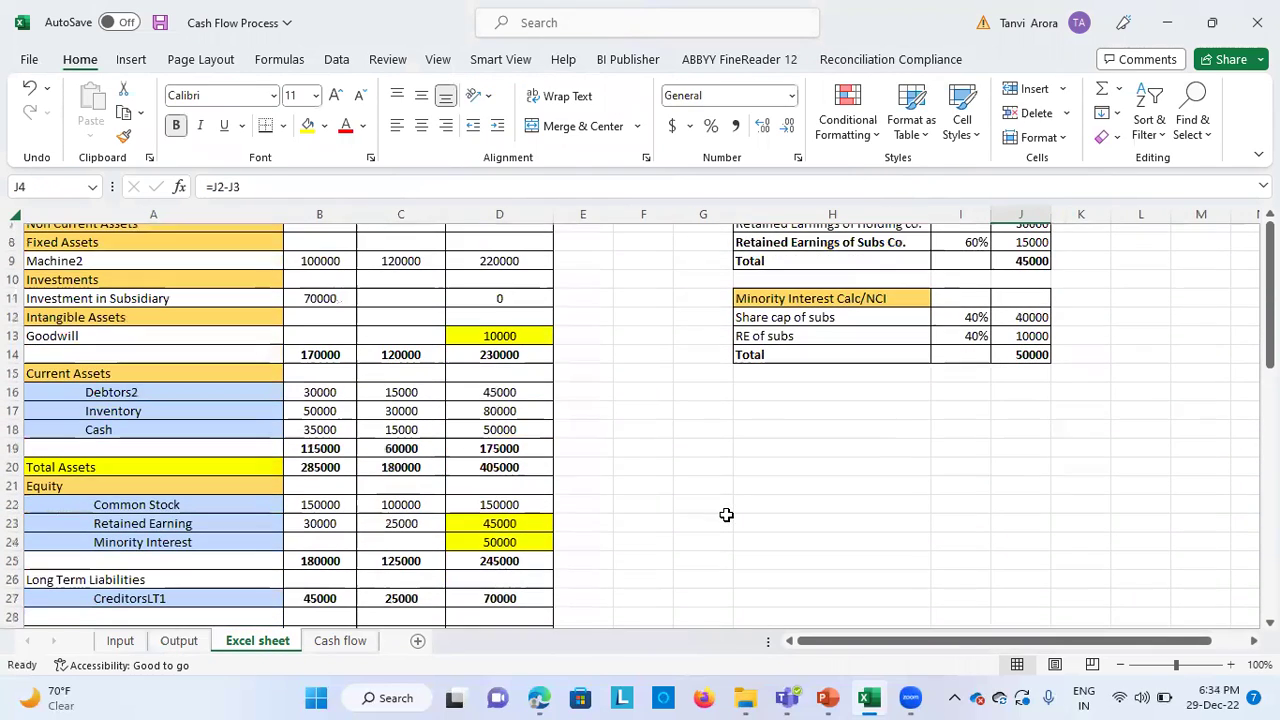
{"action": "left_click", "coordinate": [178, 643]}
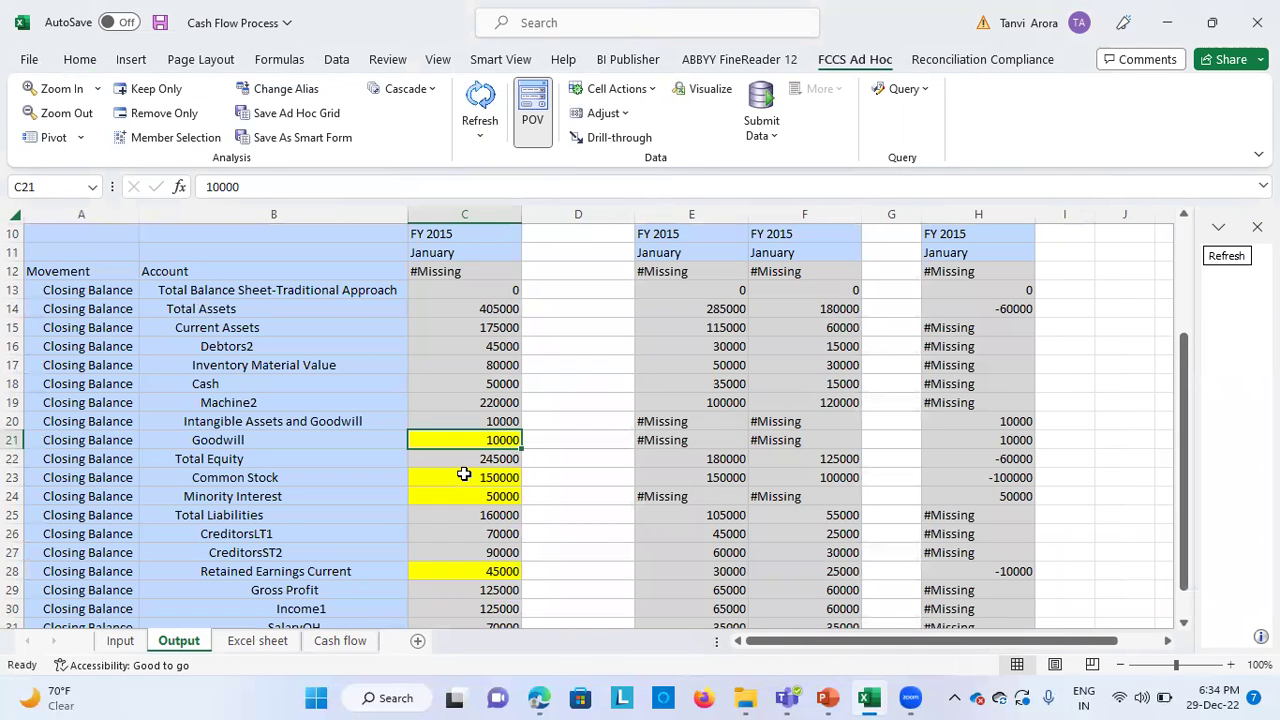
{"action": "left_click", "coordinate": [738, 477]}
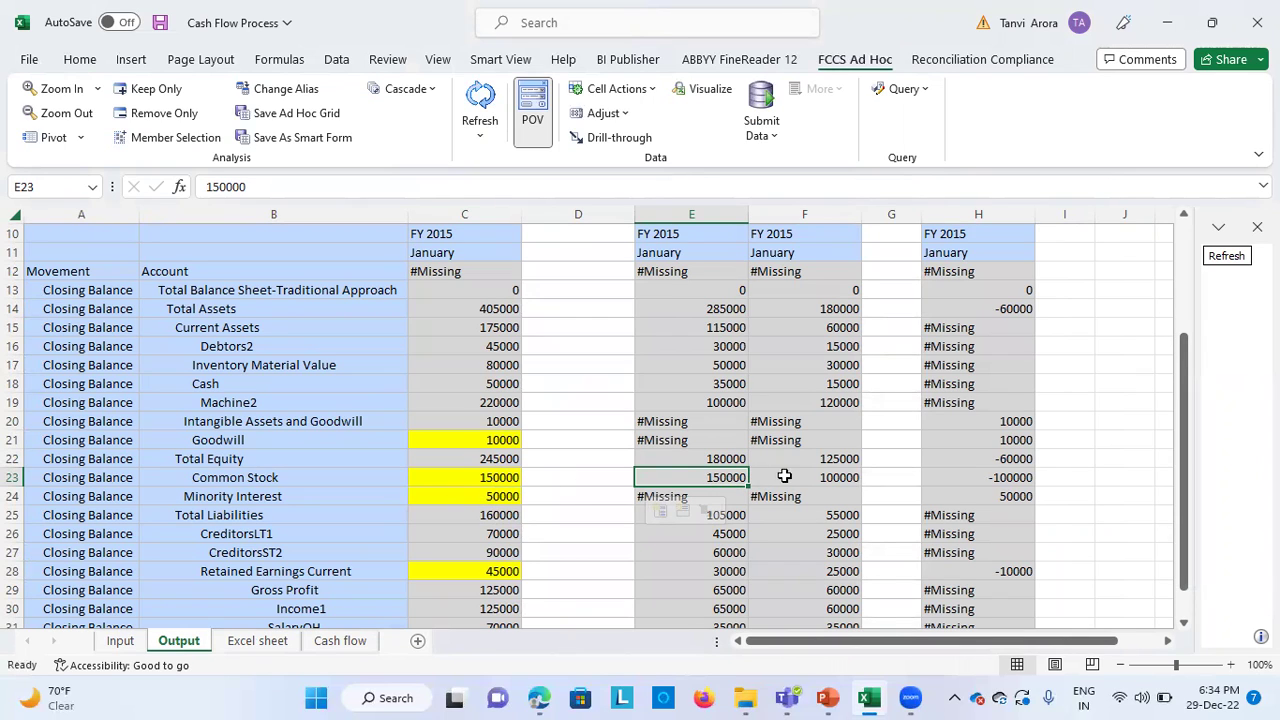
{"action": "left_click", "coordinate": [823, 479]}
{"action": "left_click", "coordinate": [975, 476]}
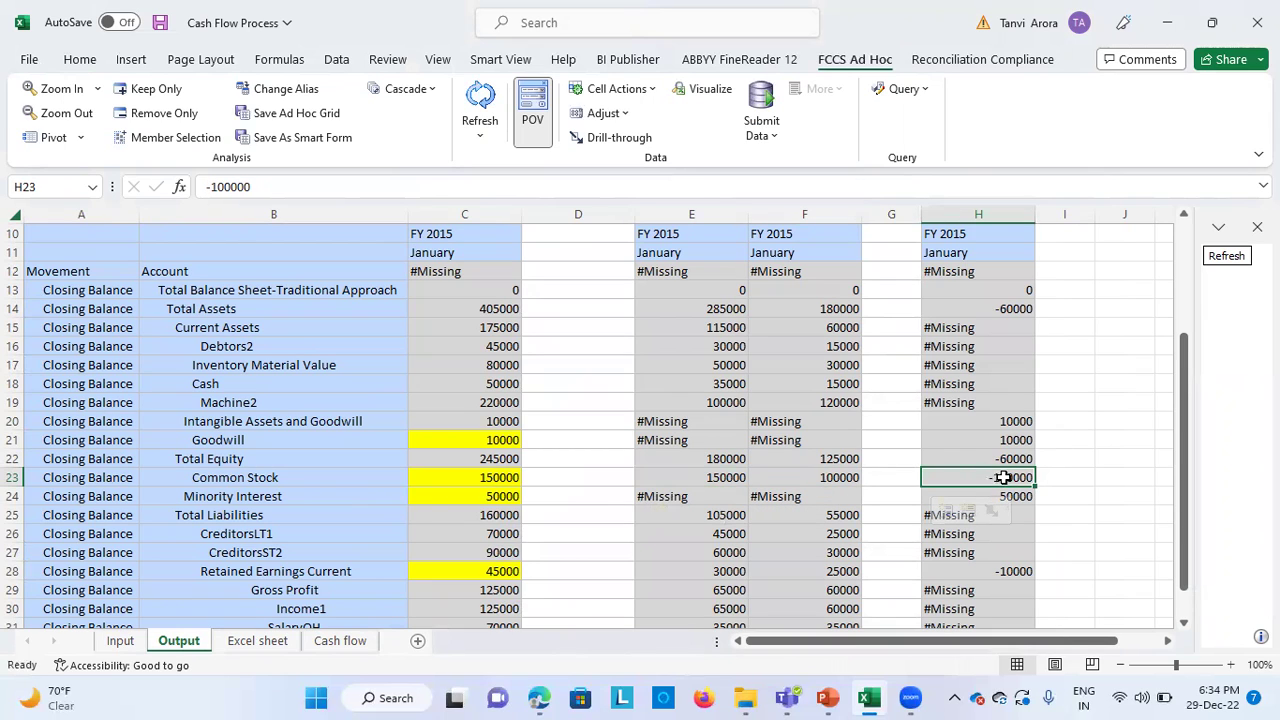
Compare TotalE100's Minority Interest on the Output sheet with the Minority Interest Calc/NCI total and consolidated figure on the Excel sheet.
{"action": "left_click", "coordinate": [505, 495]}
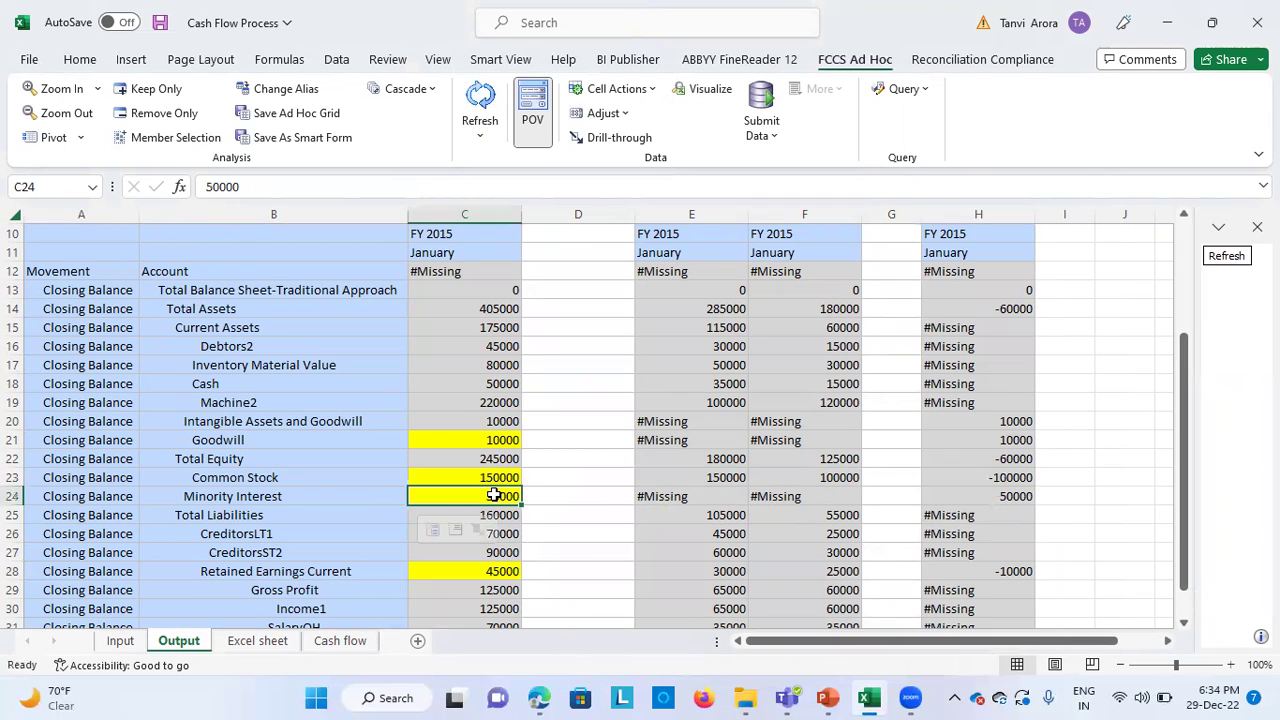
{"action": "left_click", "coordinate": [119, 641]}
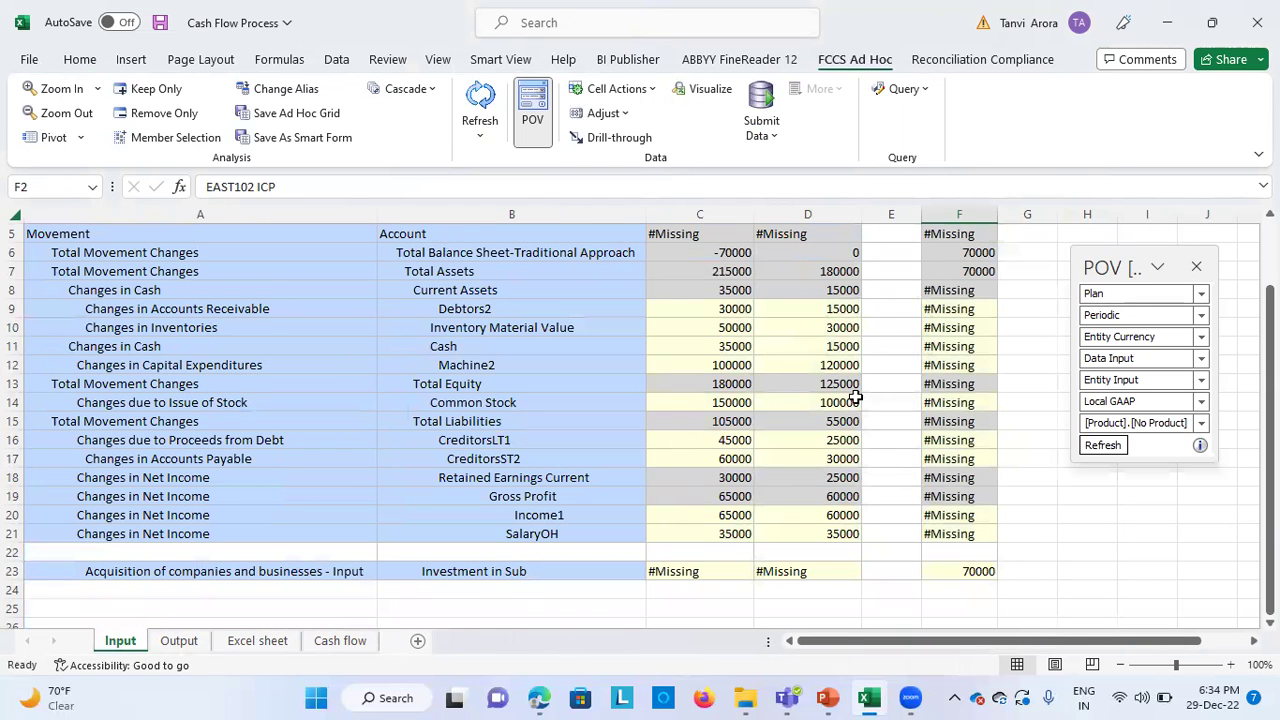
{"action": "scroll", "coordinate": [840, 400], "scroll_direction": "up", "scroll_amount": 2}
{"action": "left_click", "coordinate": [272, 641]}
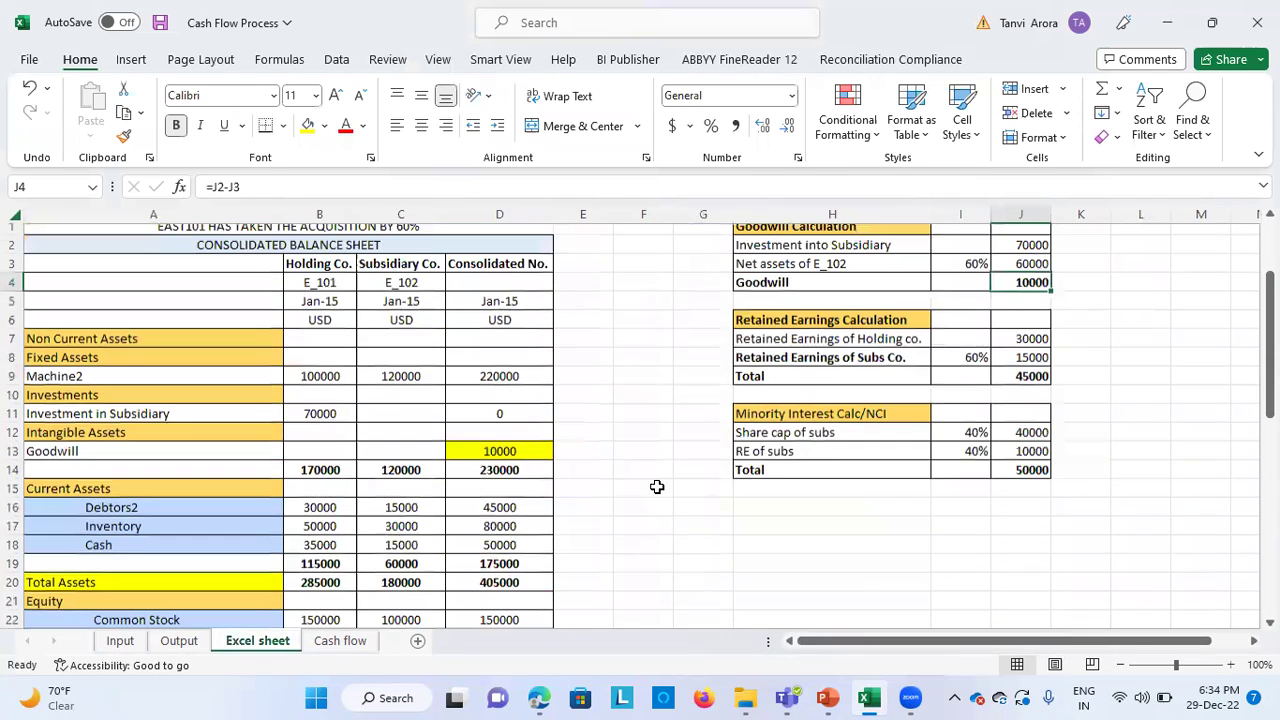
{"action": "scroll", "coordinate": [657, 487], "scroll_direction": "up", "scroll_amount": 1}
{"action": "left_click", "coordinate": [1035, 477]}
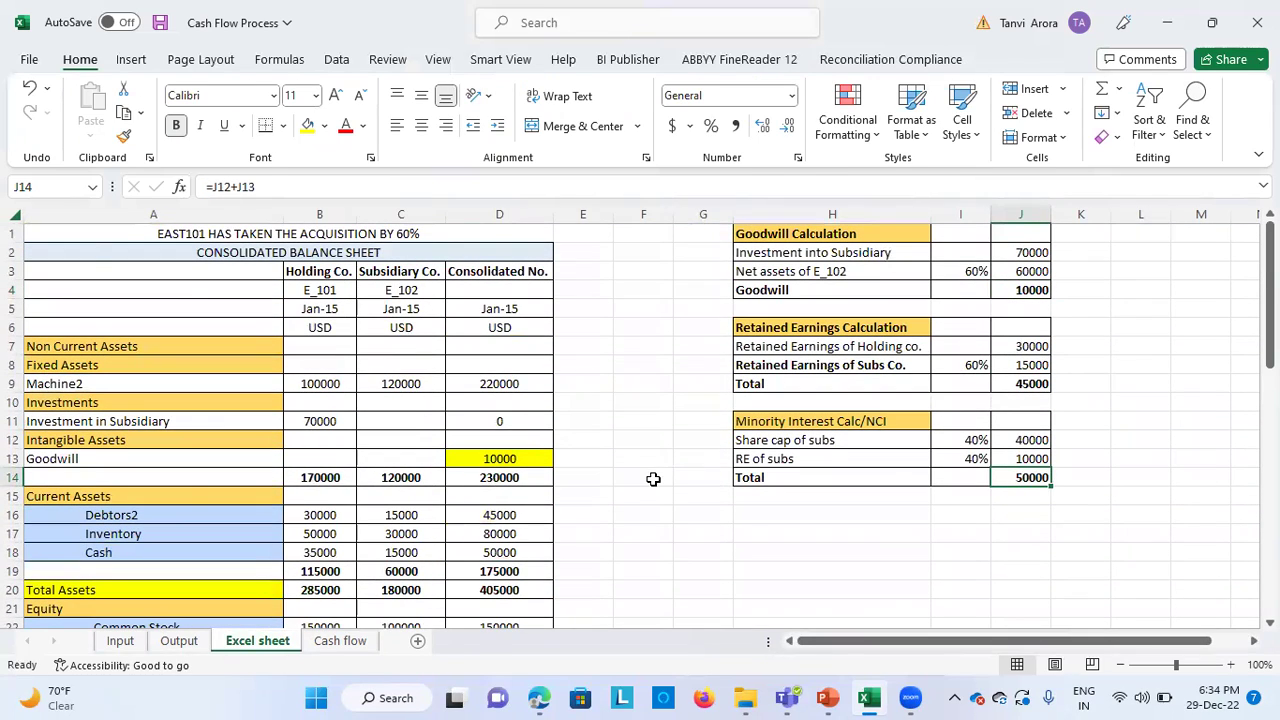
{"action": "scroll", "coordinate": [653, 479], "scroll_direction": "down", "scroll_amount": 5}
{"action": "left_click", "coordinate": [489, 378]}
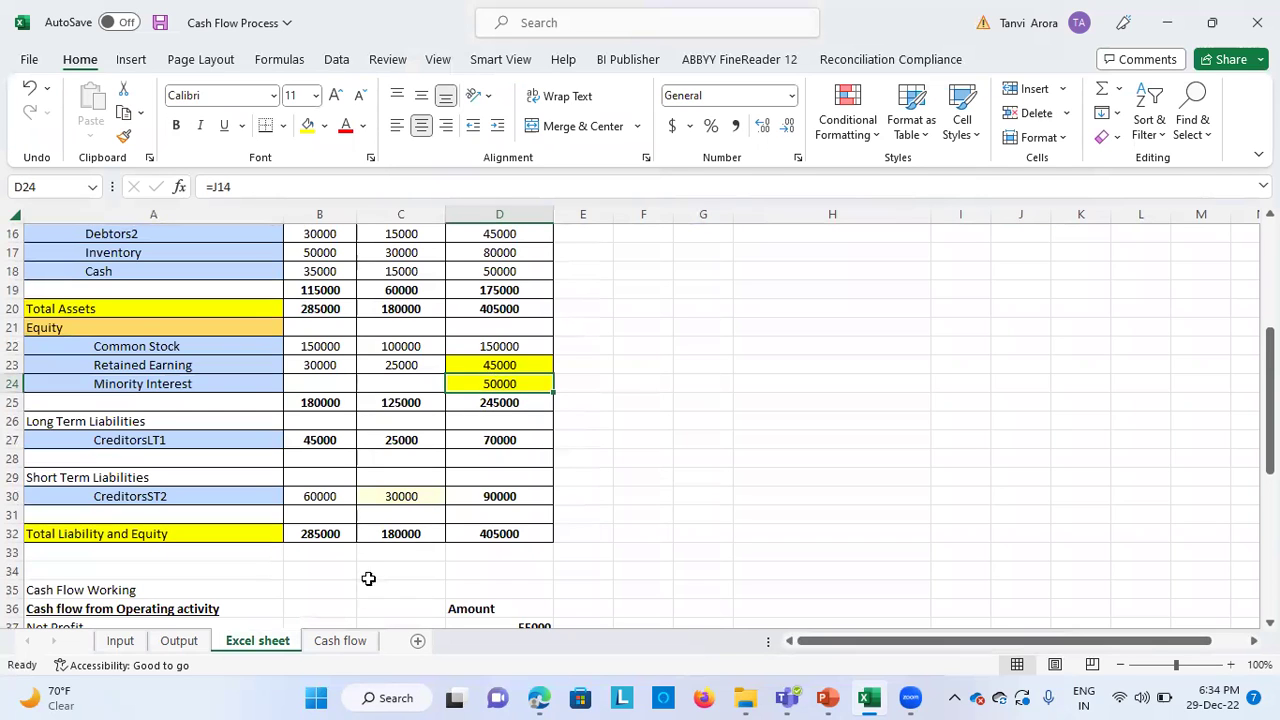
Compare TotalE100's Retained Earnings Current on the Output sheet with the Retained Earnings Calculation on the Excel sheet.
{"action": "left_click", "coordinate": [178, 641]}
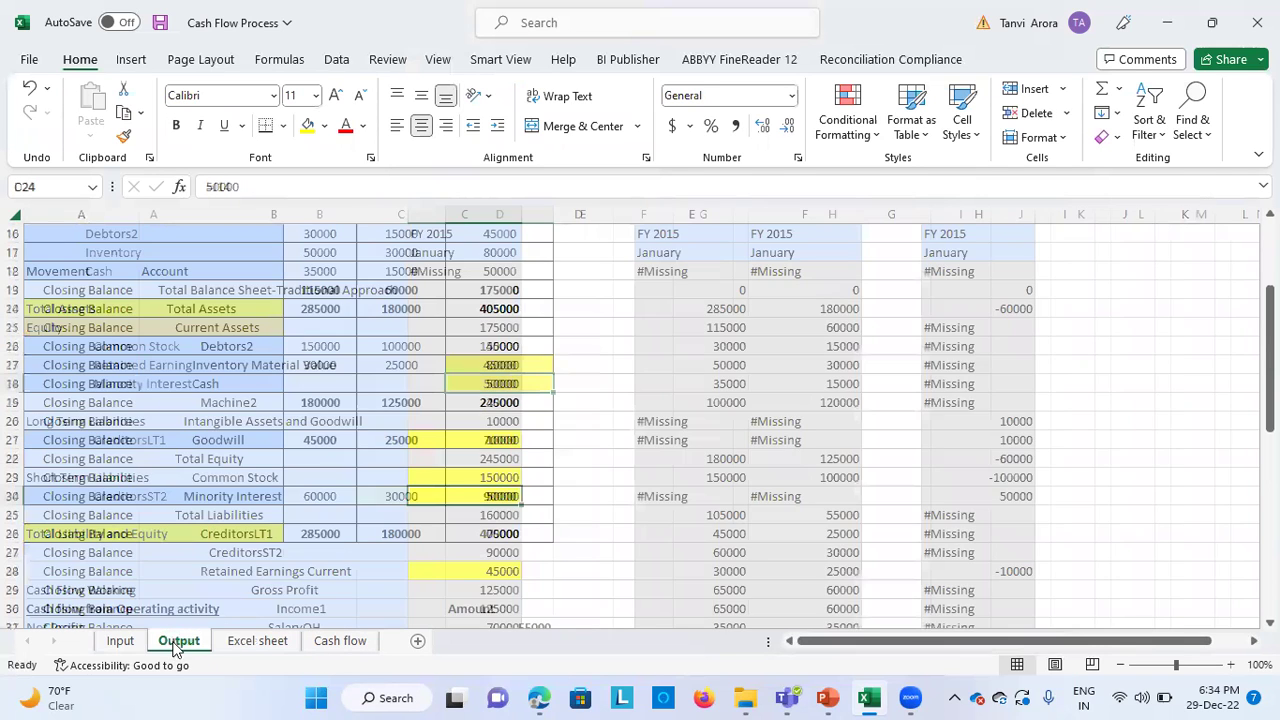
{"action": "left_click", "coordinate": [489, 571]}
{"action": "type", "text": "45000"}
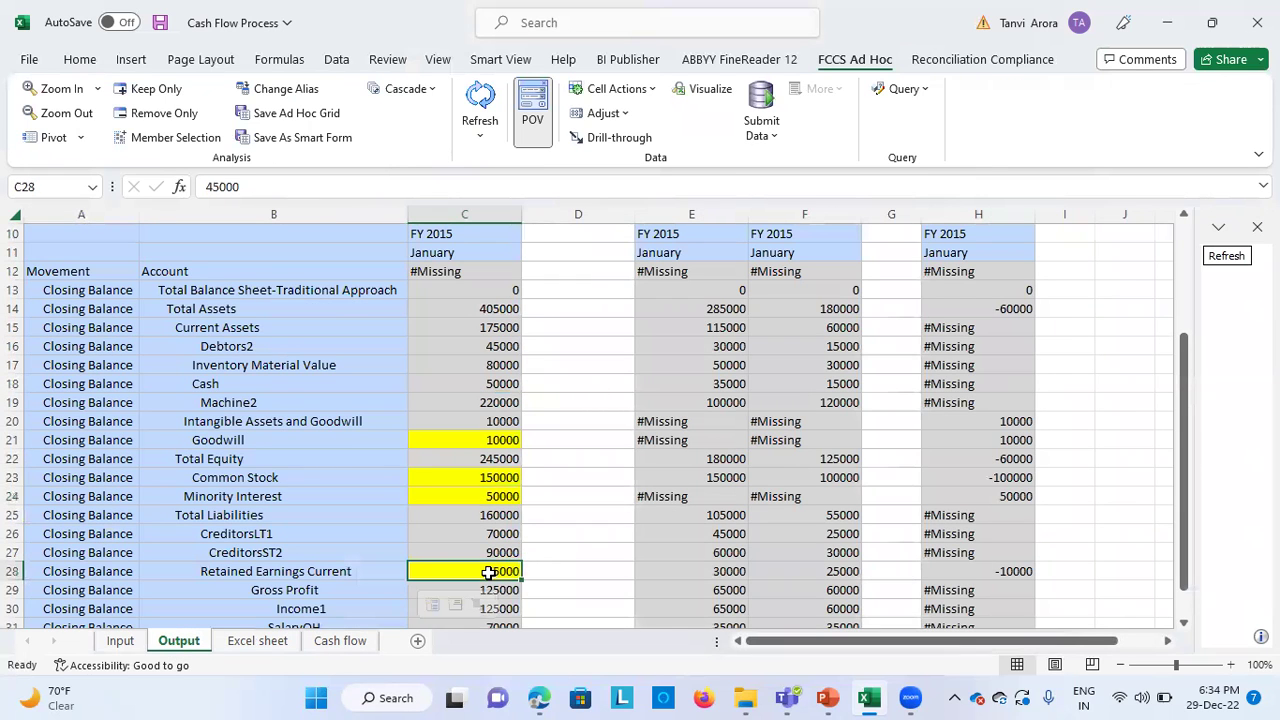
{"action": "left_click", "coordinate": [256, 642]}
{"action": "scroll", "coordinate": [578, 375], "scroll_direction": "up", "scroll_amount": 4}
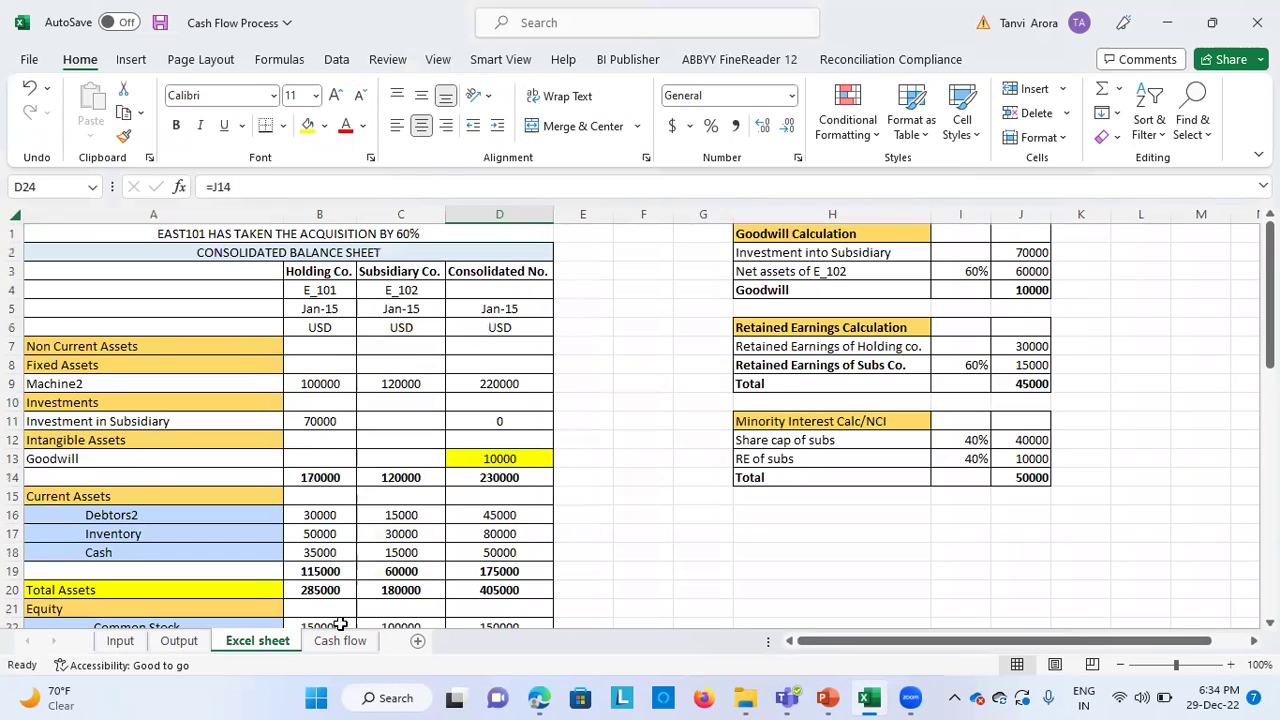
Check Investment in Sub for EAST101, the eliminations and TotalE100 against the consolidated Investment in Subsidiary on the Excel sheet.
{"action": "left_click", "coordinate": [177, 641]}
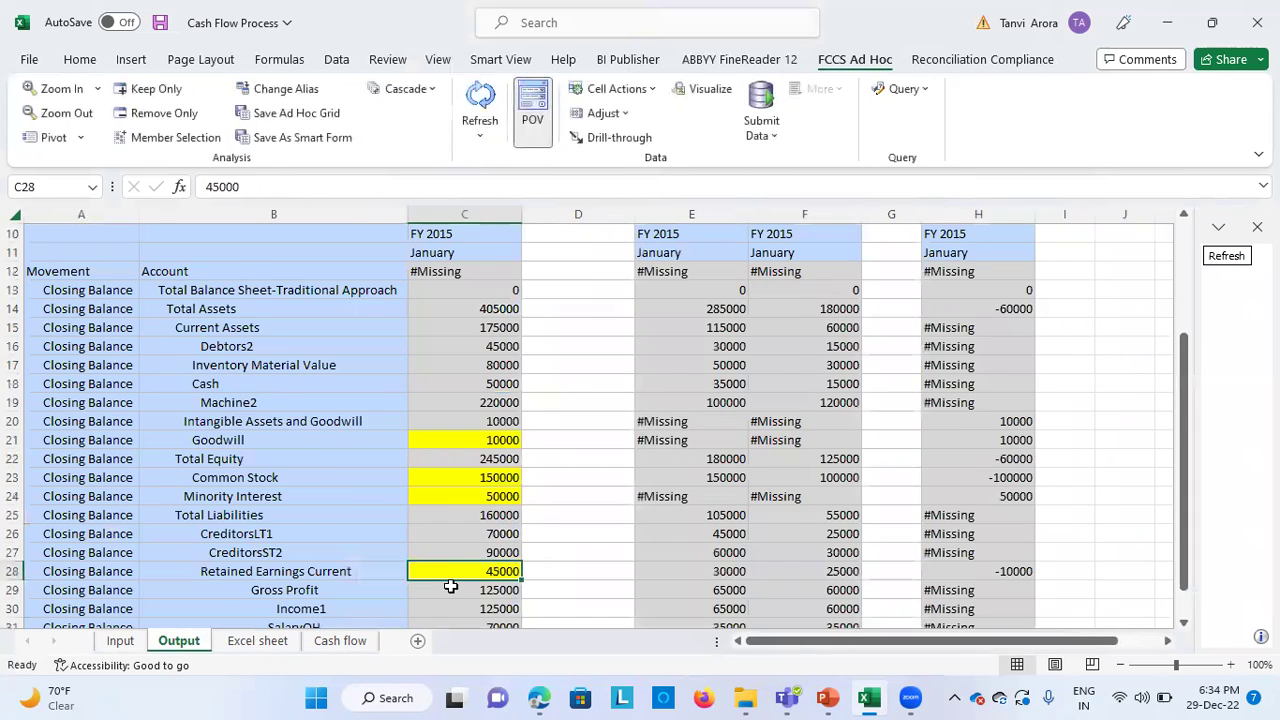
{"action": "scroll", "coordinate": [451, 587], "scroll_direction": "down", "scroll_amount": 5}
{"action": "left_click", "coordinate": [713, 386]}
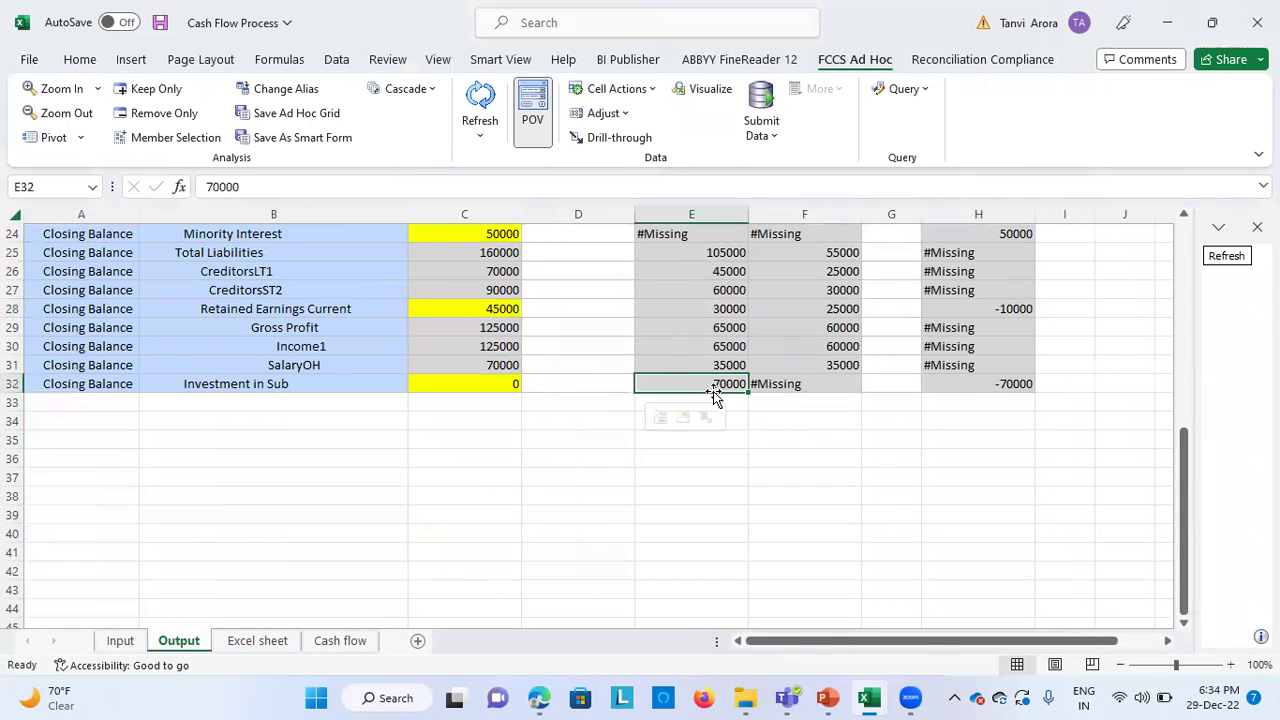
{"action": "left_click", "coordinate": [1005, 386]}
{"action": "left_click", "coordinate": [464, 384]}
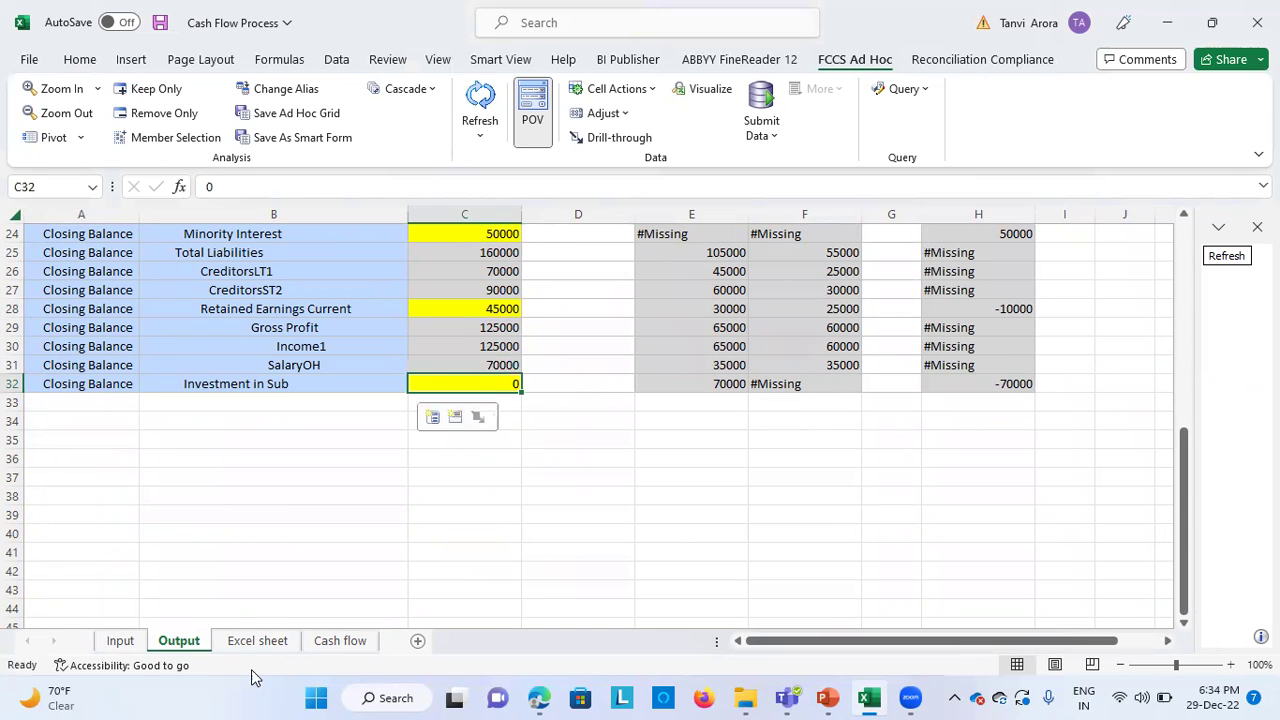
{"action": "left_click", "coordinate": [257, 641]}
{"action": "left_click", "coordinate": [496, 417]}
{"action": "scroll", "coordinate": [458, 482], "scroll_direction": "down", "scroll_amount": 1}
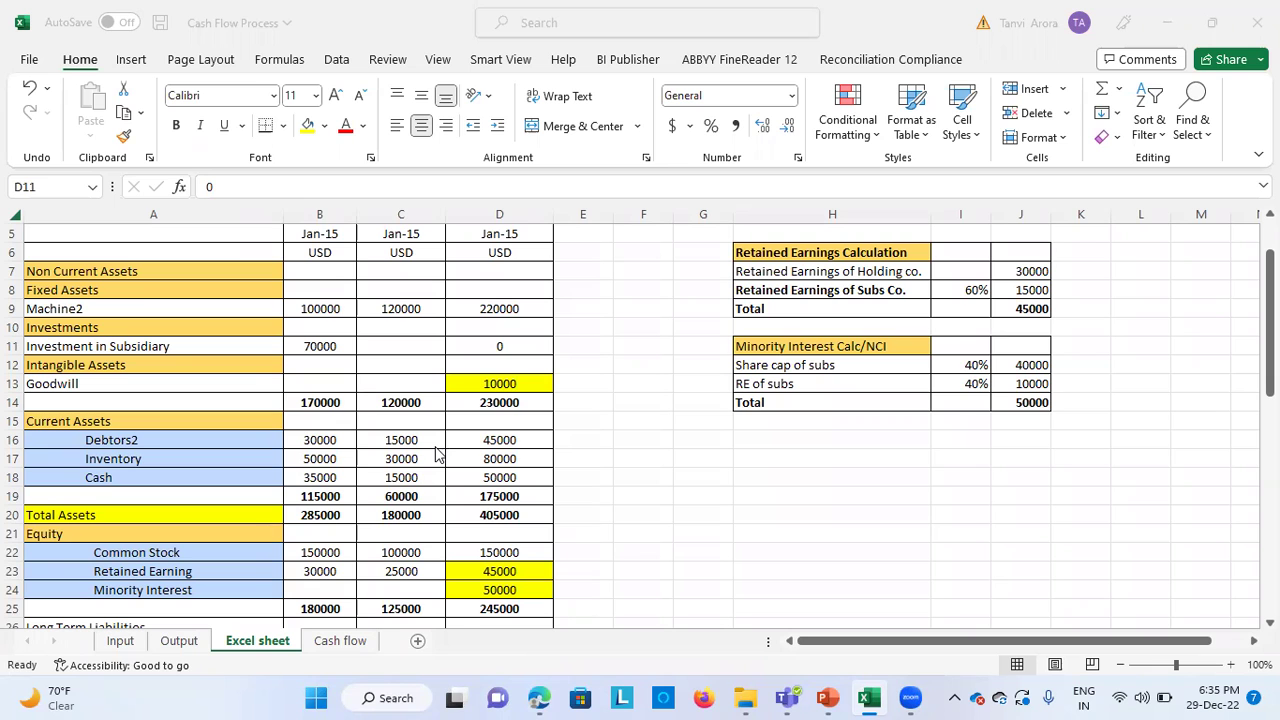
Examine the movement members paired with Debtors2, Inventory Material Value and CreditorsLT1 on the Input sheet.
{"action": "left_click", "coordinate": [118, 646]}
{"action": "left_click", "coordinate": [120, 642]}
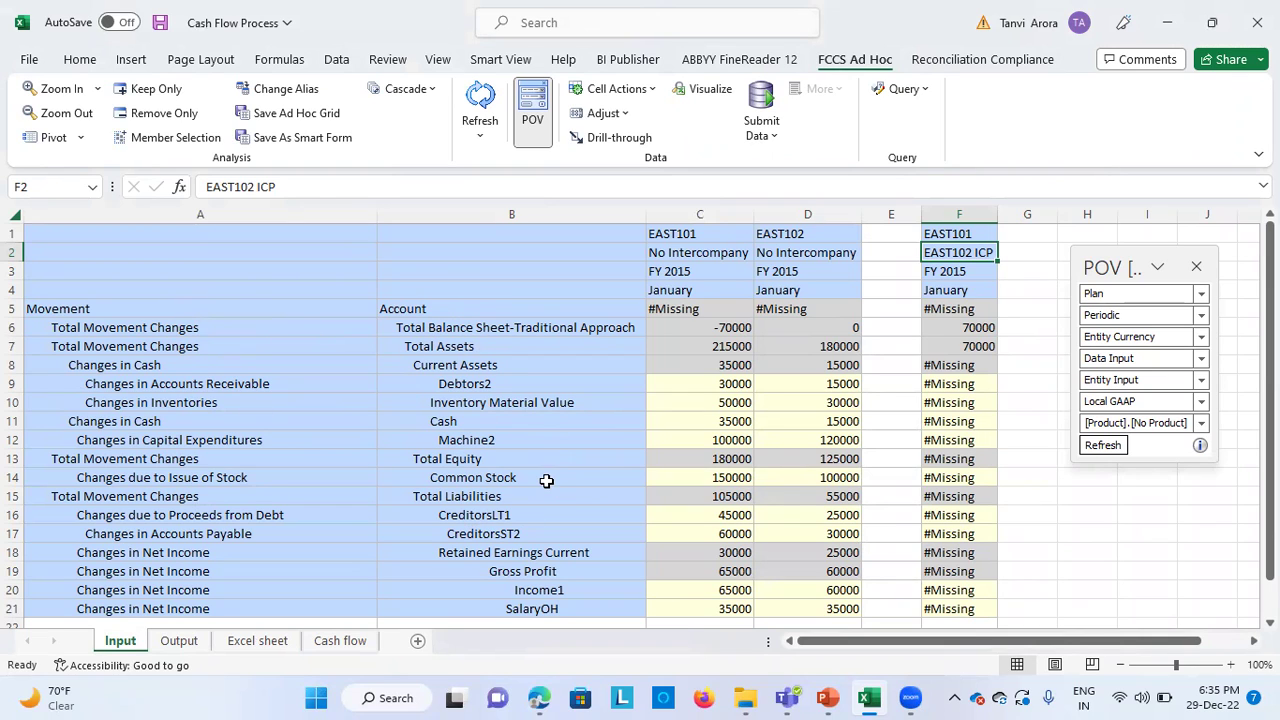
{"action": "left_click", "coordinate": [448, 364]}
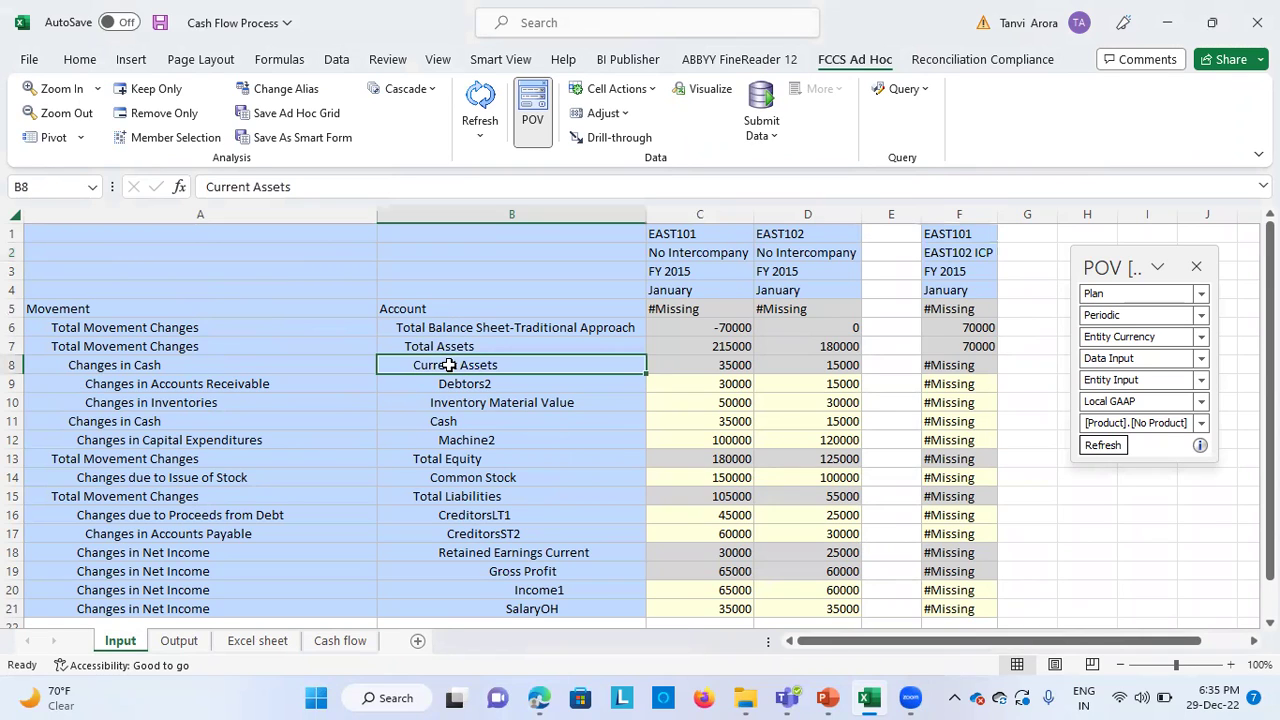
{"action": "left_click", "coordinate": [240, 382]}
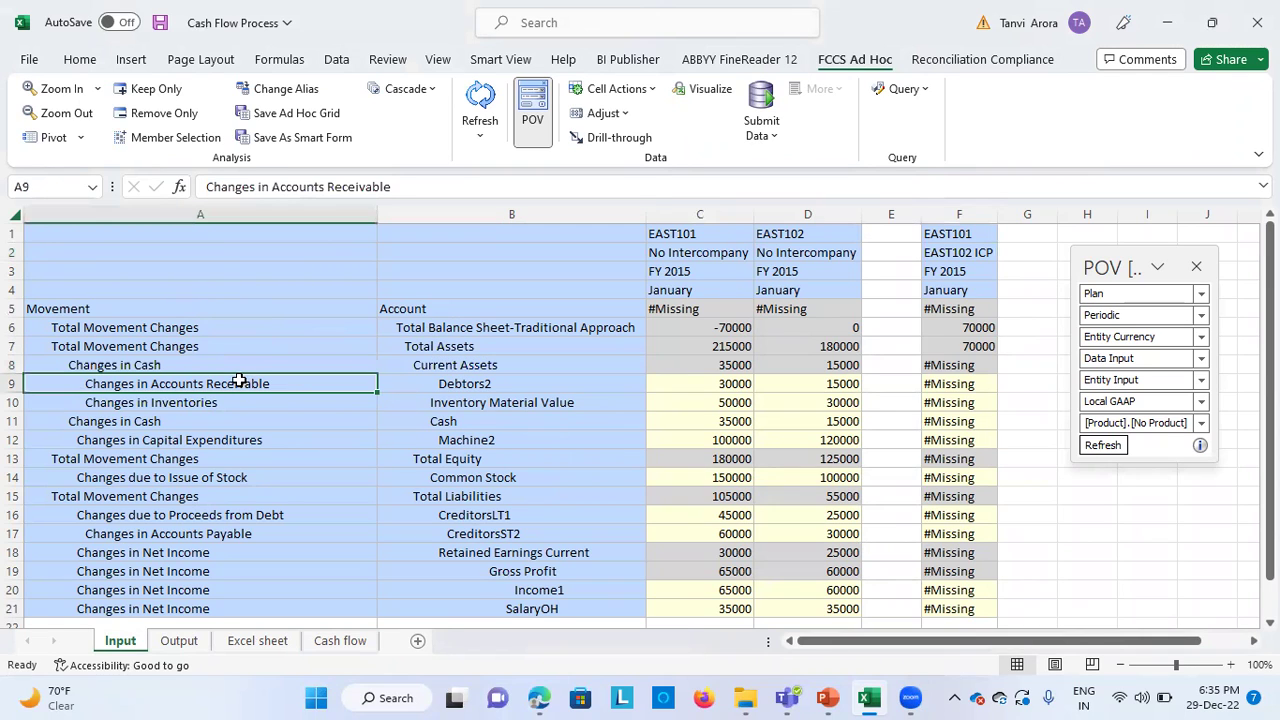
{"action": "left_click", "coordinate": [421, 400]}
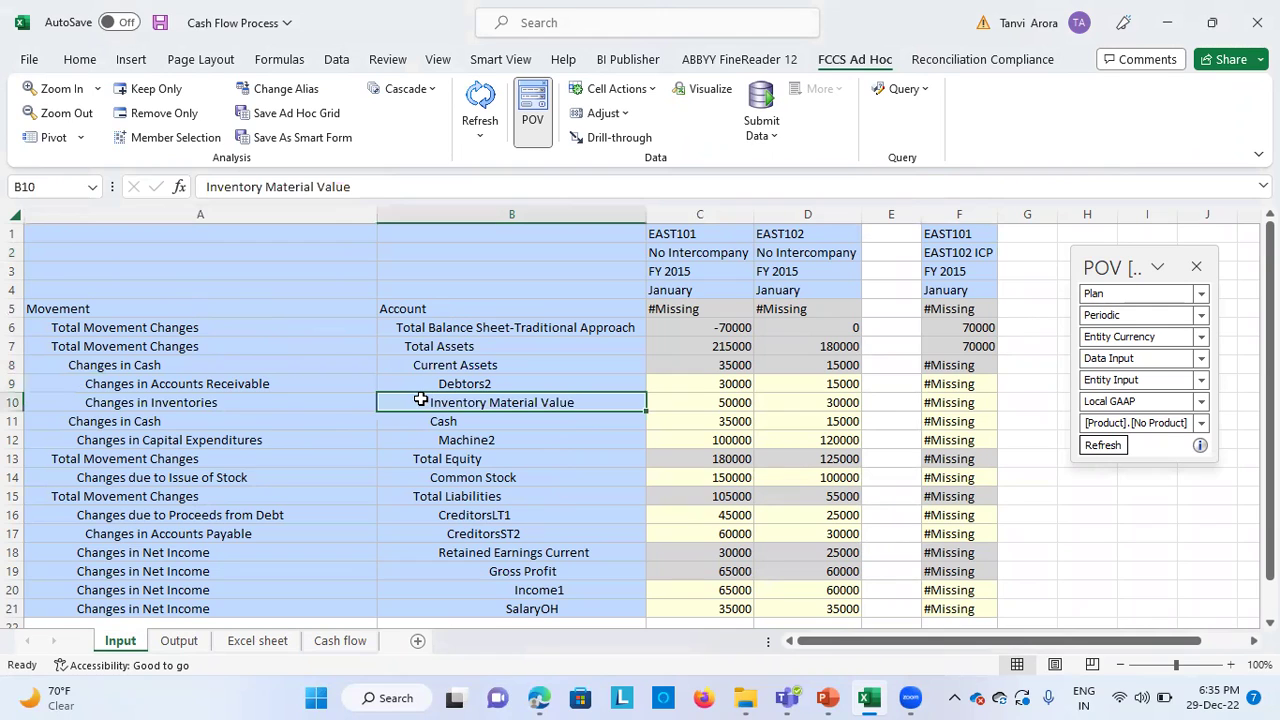
{"action": "left_click", "coordinate": [252, 401]}
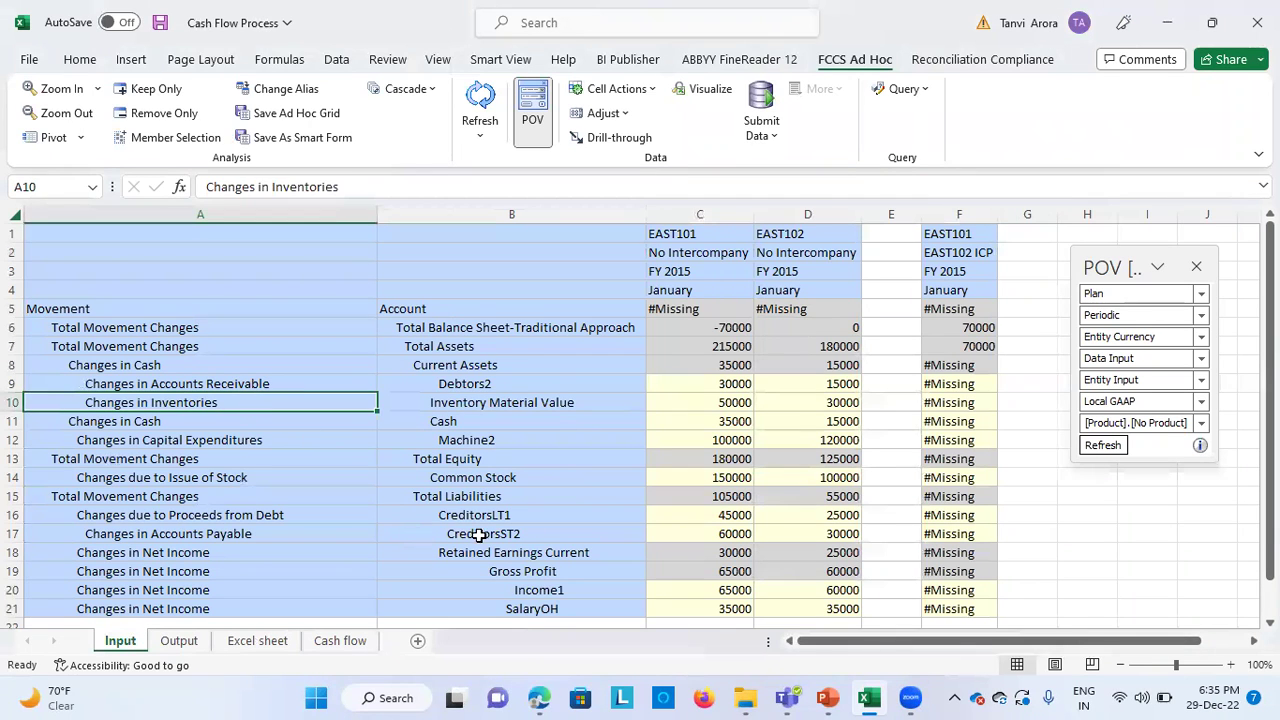
{"action": "left_click", "coordinate": [422, 516]}
{"action": "left_click", "coordinate": [336, 515]}
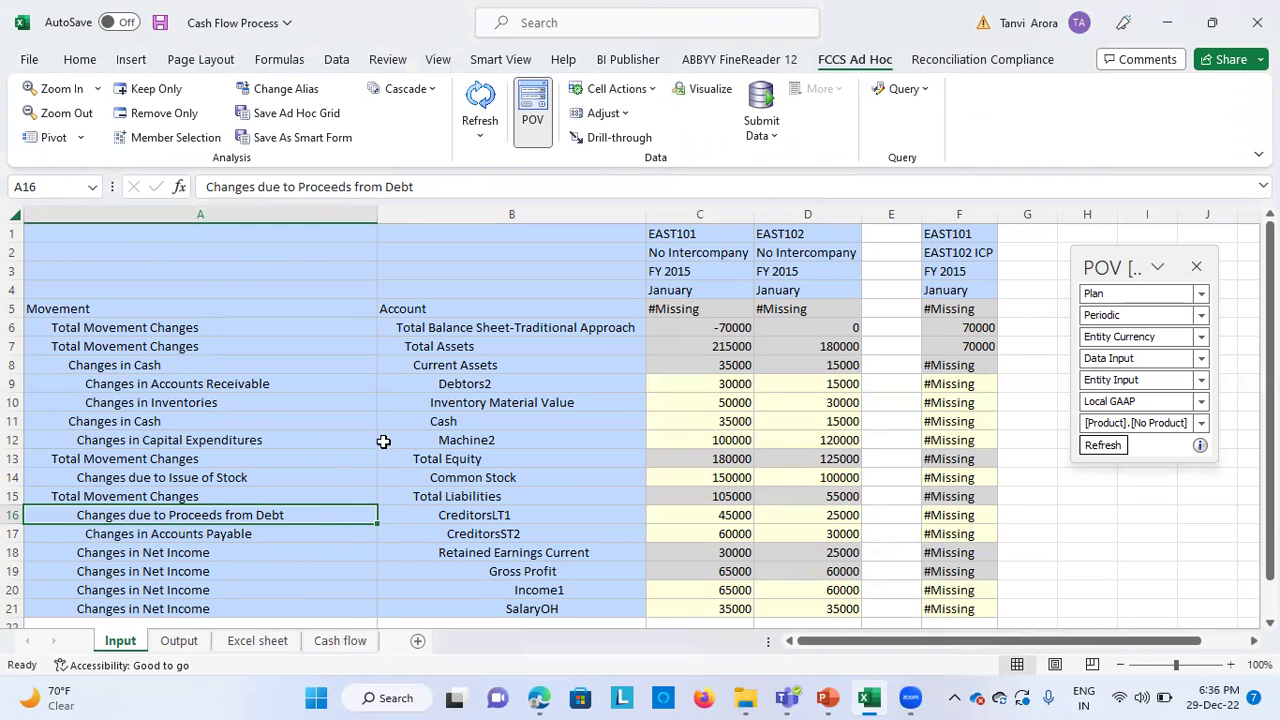
Review the Cash flow sheet's TotalE100 closing balances and its net cash rows for operations, investing and financing.
{"action": "left_click", "coordinate": [338, 641]}
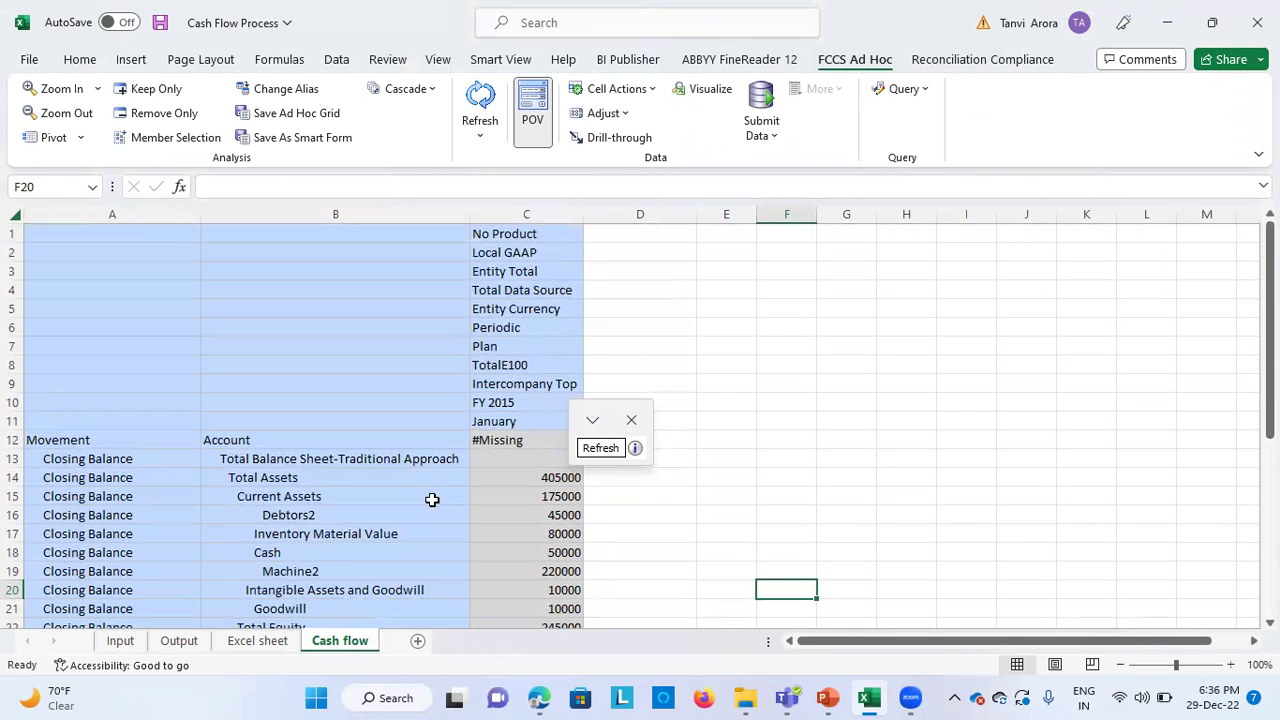
{"action": "scroll", "coordinate": [430, 501], "scroll_direction": "down", "scroll_amount": 1}
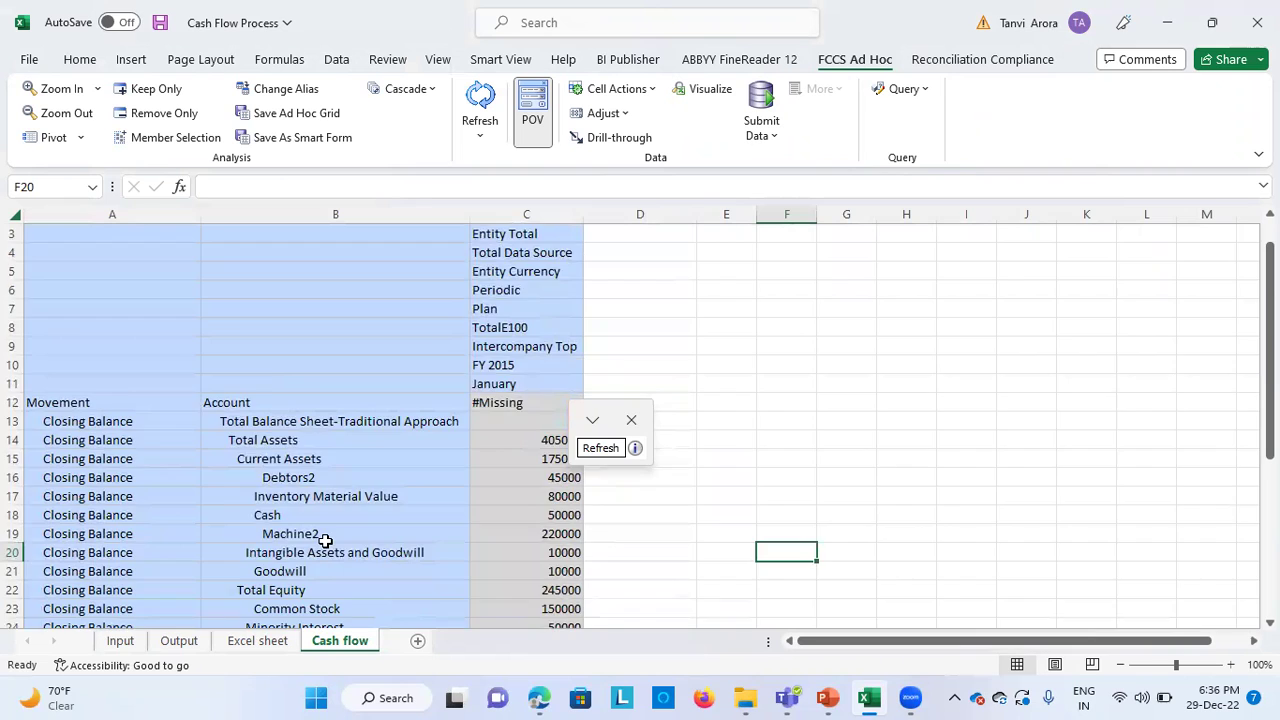
{"action": "scroll", "coordinate": [325, 540], "scroll_direction": "down", "scroll_amount": 3}
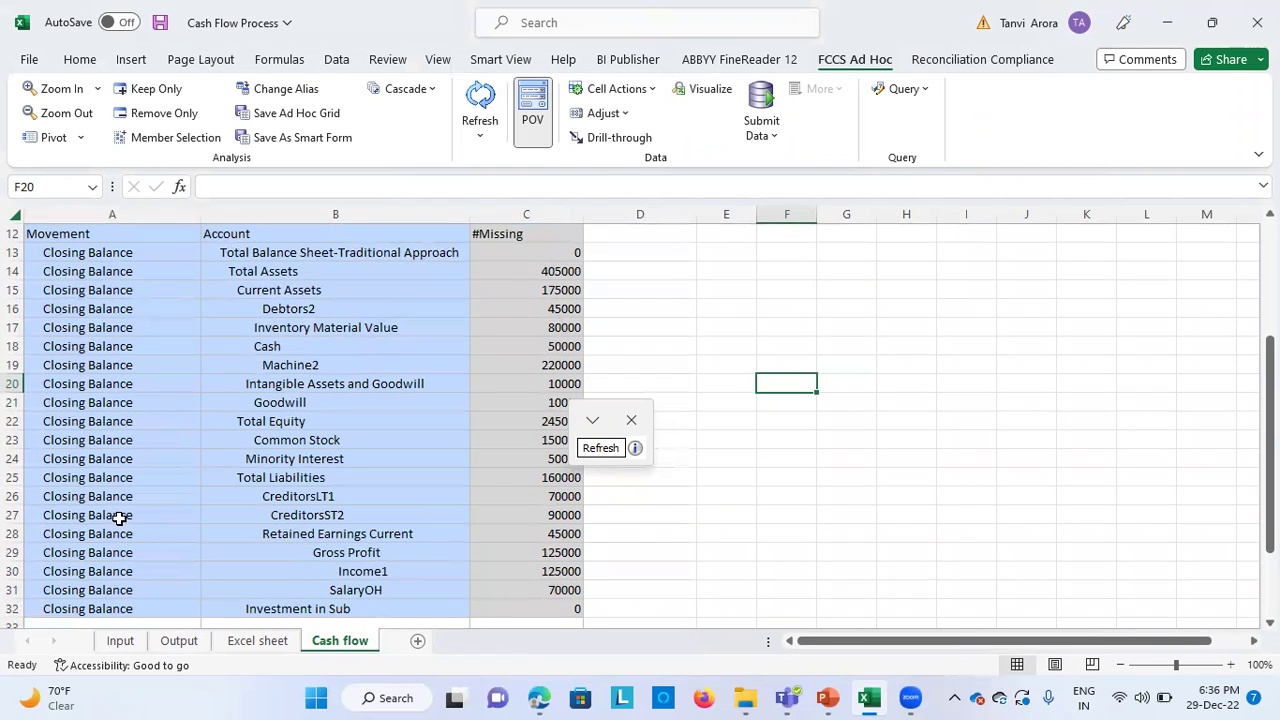
{"action": "scroll", "coordinate": [125, 522], "scroll_direction": "down", "scroll_amount": 2}
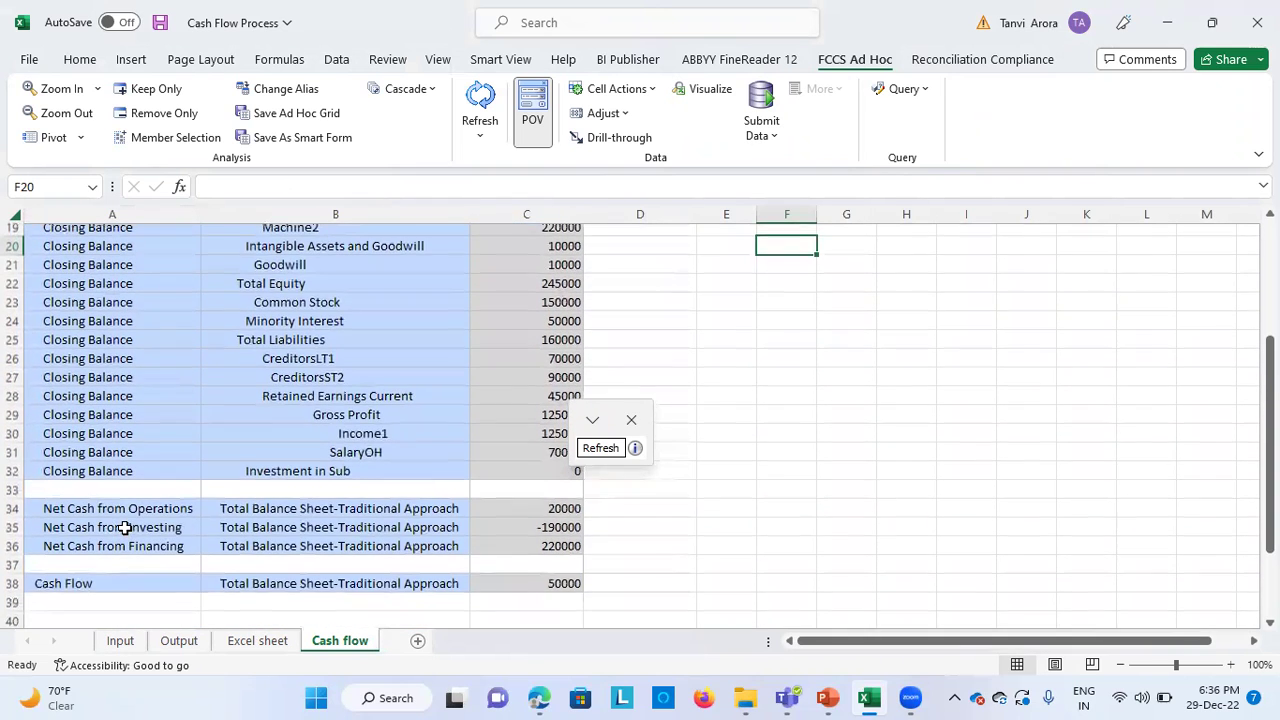
{"action": "scroll", "coordinate": [125, 527], "scroll_direction": "up", "scroll_amount": 1}
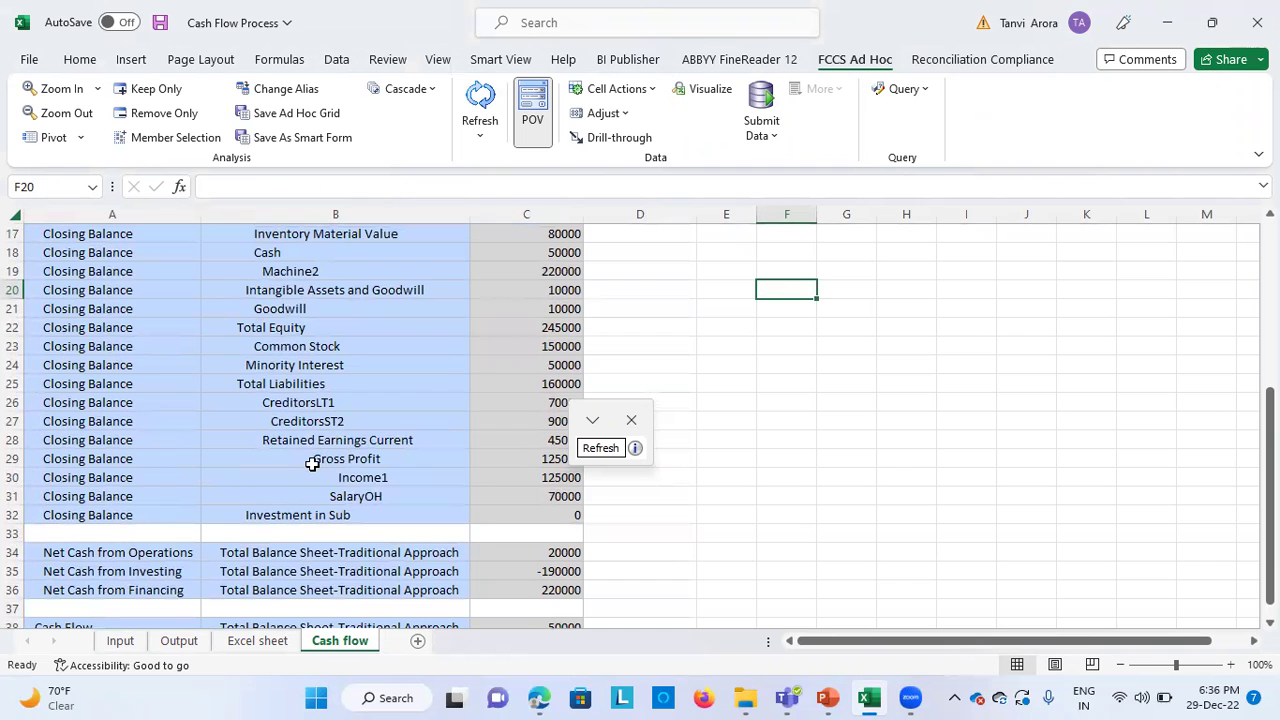
Compare the Output sheet's closing balances with the Cash flow sheet, and examine the latter's dimension members and total Cash Flow row.
{"action": "left_click", "coordinate": [180, 641]}
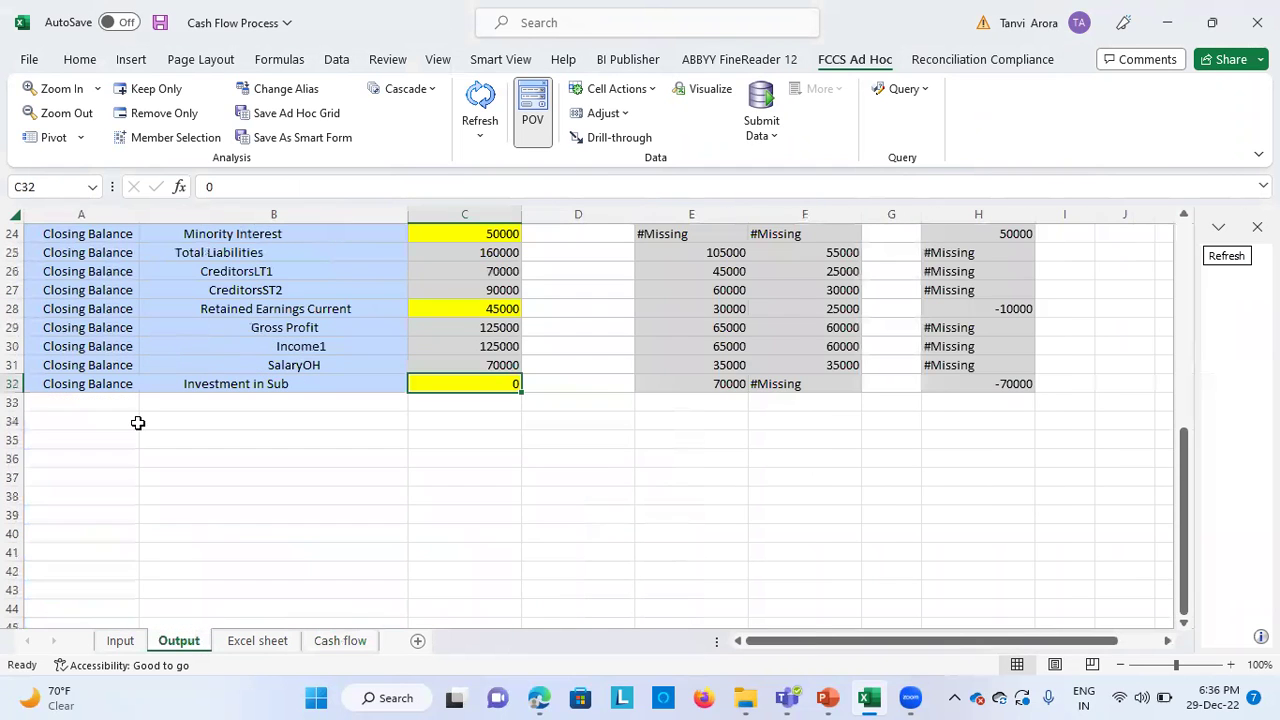
{"action": "scroll", "coordinate": [138, 423], "scroll_direction": "up", "scroll_amount": 4}
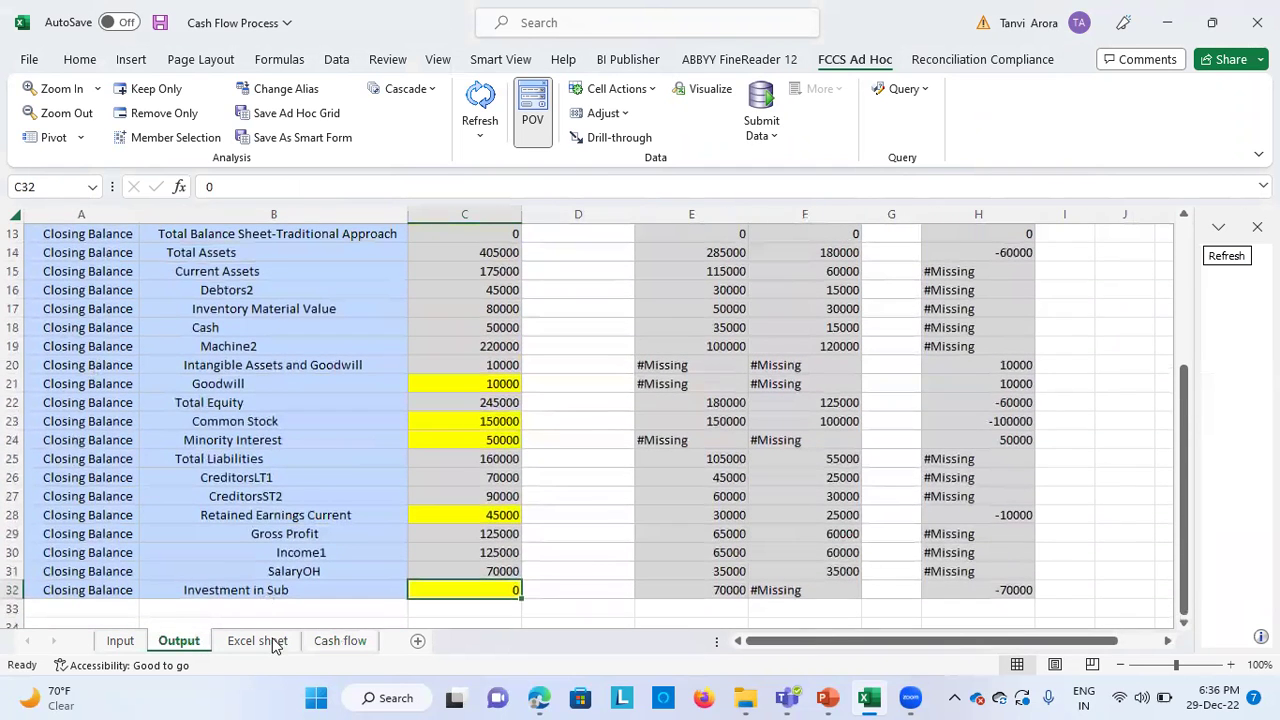
{"action": "left_click", "coordinate": [340, 641]}
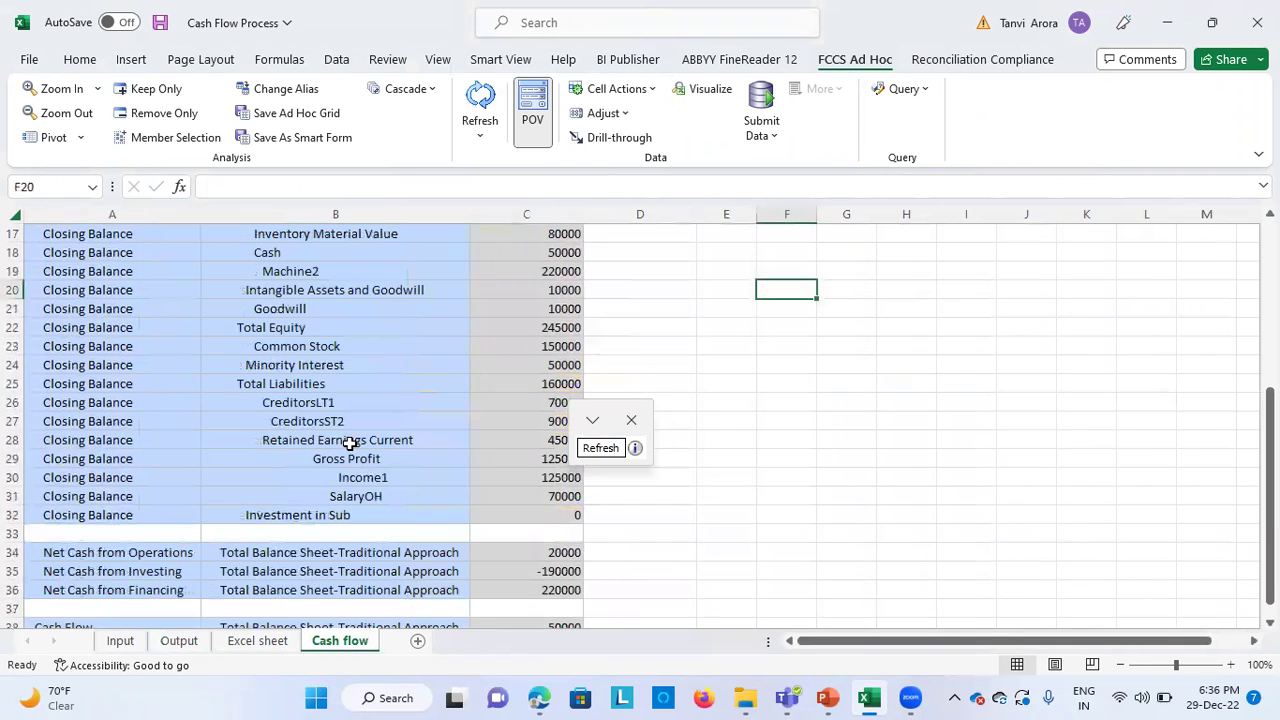
{"action": "scroll", "coordinate": [266, 398], "scroll_direction": "up", "scroll_amount": 6}
{"action": "scroll", "coordinate": [266, 398], "scroll_direction": "down", "scroll_amount": 4}
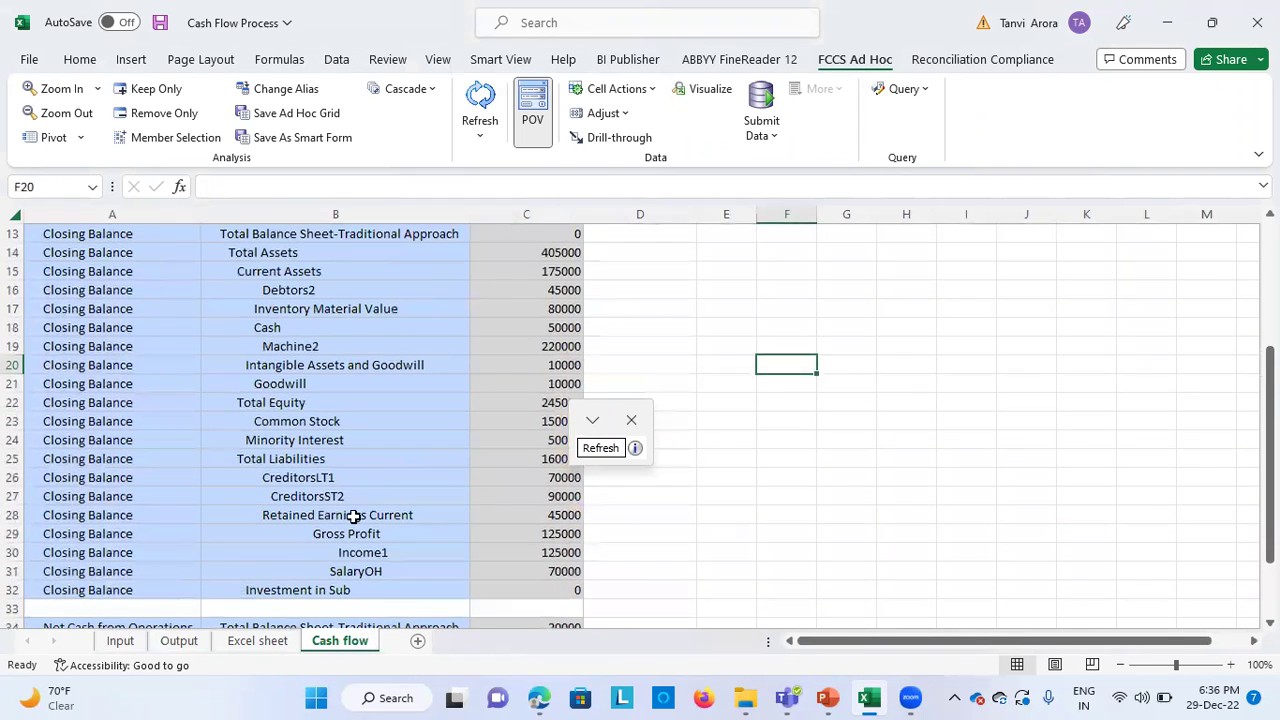
{"action": "scroll", "coordinate": [346, 324], "scroll_direction": "up", "scroll_amount": 2}
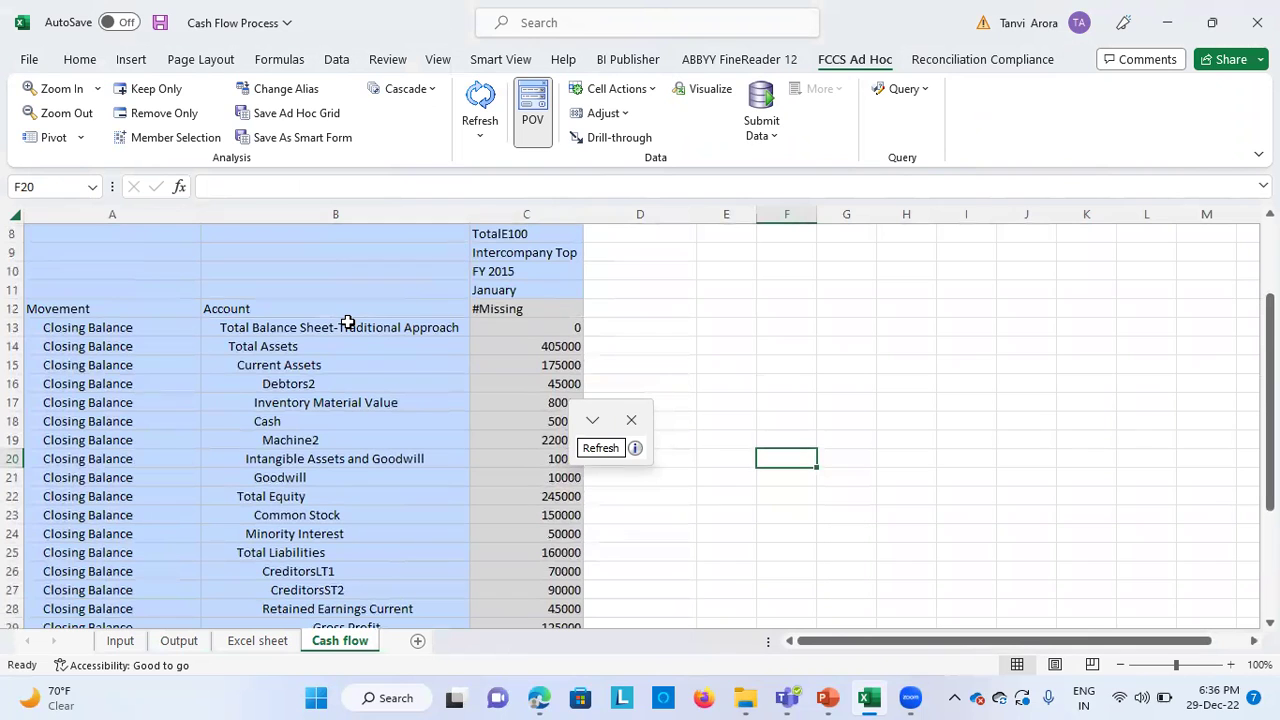
{"action": "scroll", "coordinate": [346, 330], "scroll_direction": "up", "scroll_amount": 3}
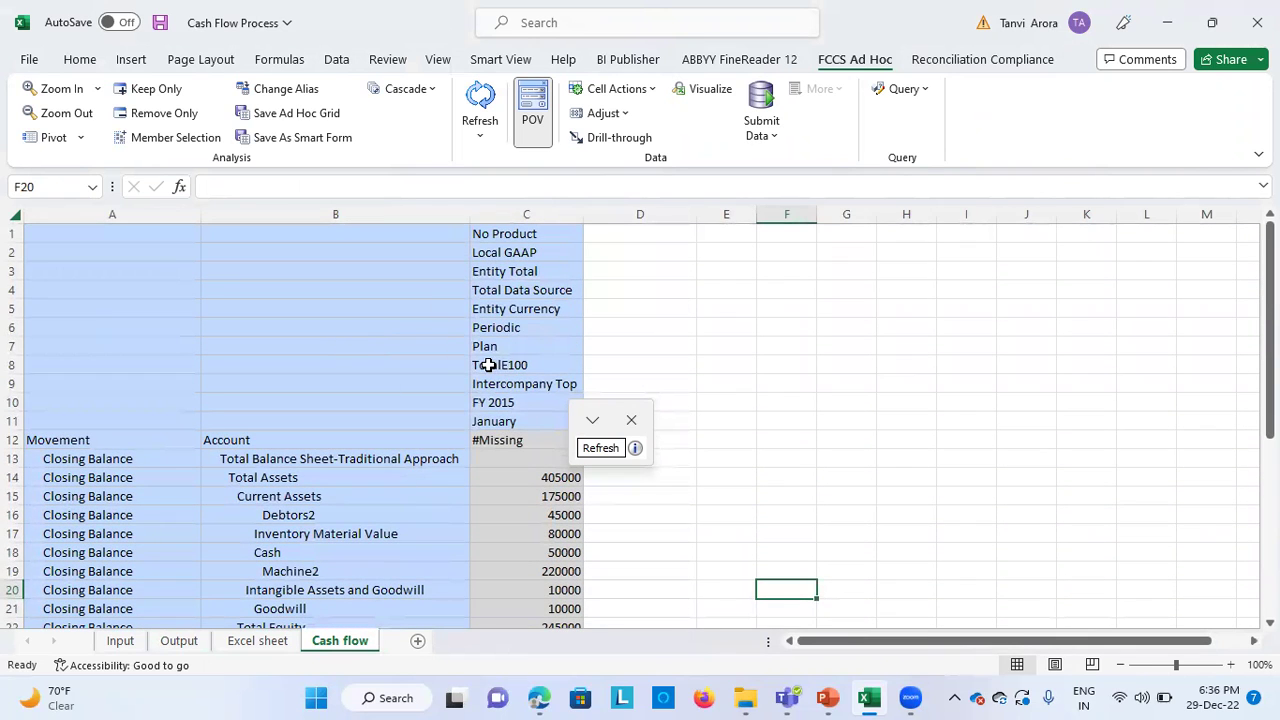
{"action": "scroll", "coordinate": [358, 465], "scroll_direction": "down", "scroll_amount": 3}
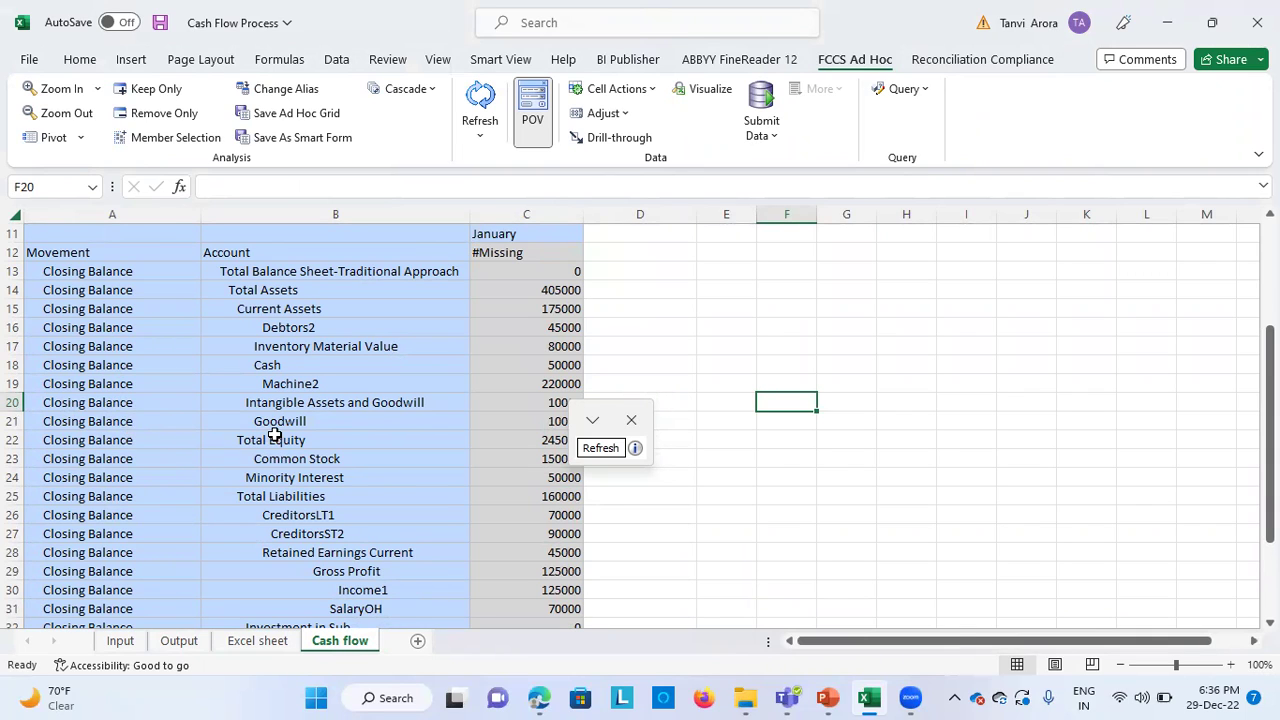
{"action": "scroll", "coordinate": [248, 530], "scroll_direction": "down", "scroll_amount": 5}
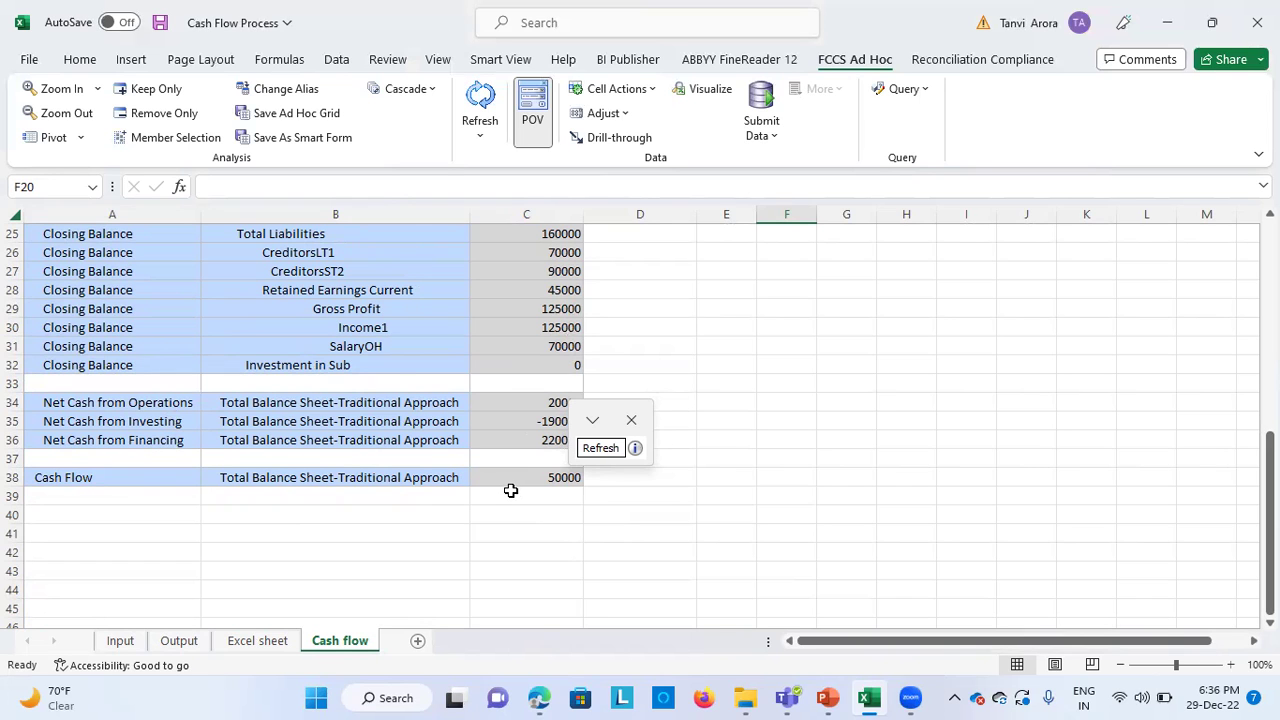
Review the Cash Flow Working on the Excel sheet, covering the operating, investing and financing sections and the Net Profit line.
{"action": "left_click", "coordinate": [254, 642]}
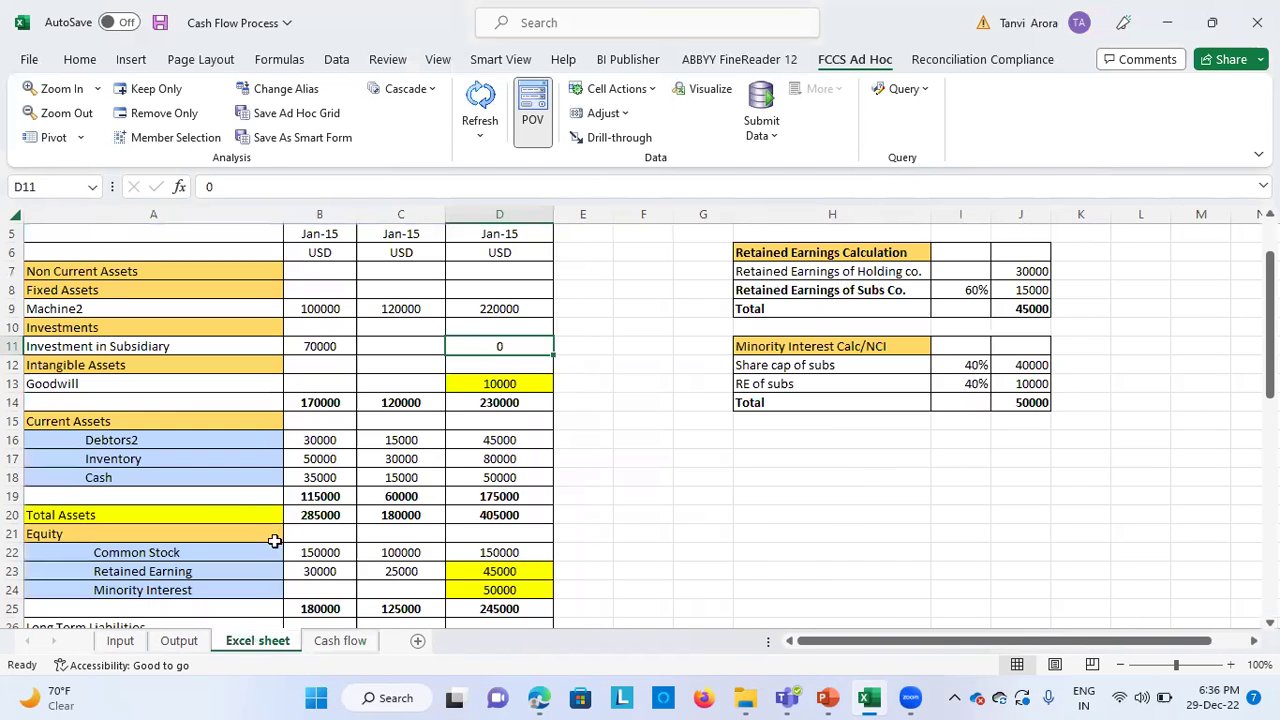
{"action": "scroll", "coordinate": [228, 508], "scroll_direction": "down", "scroll_amount": 7}
{"action": "scroll", "coordinate": [228, 507], "scroll_direction": "down", "scroll_amount": 1}
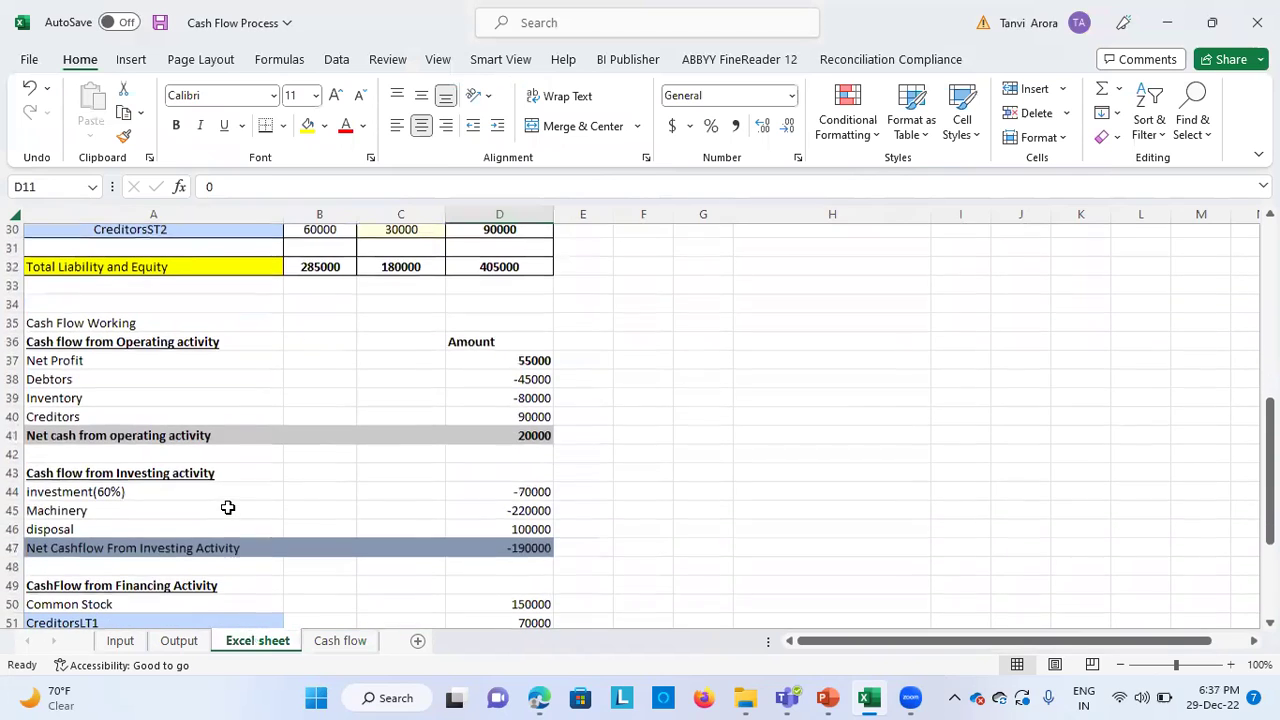
{"action": "left_click", "coordinate": [143, 346]}
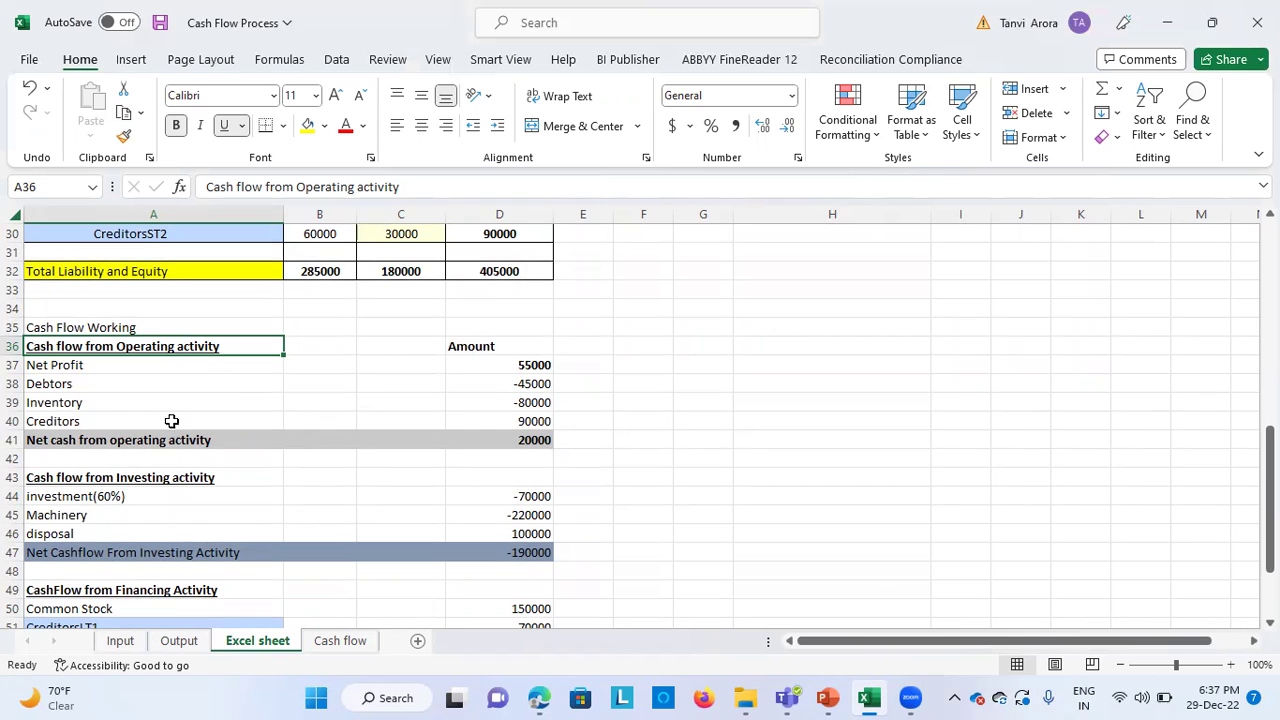
{"action": "scroll", "coordinate": [194, 536], "scroll_direction": "down", "scroll_amount": 3}
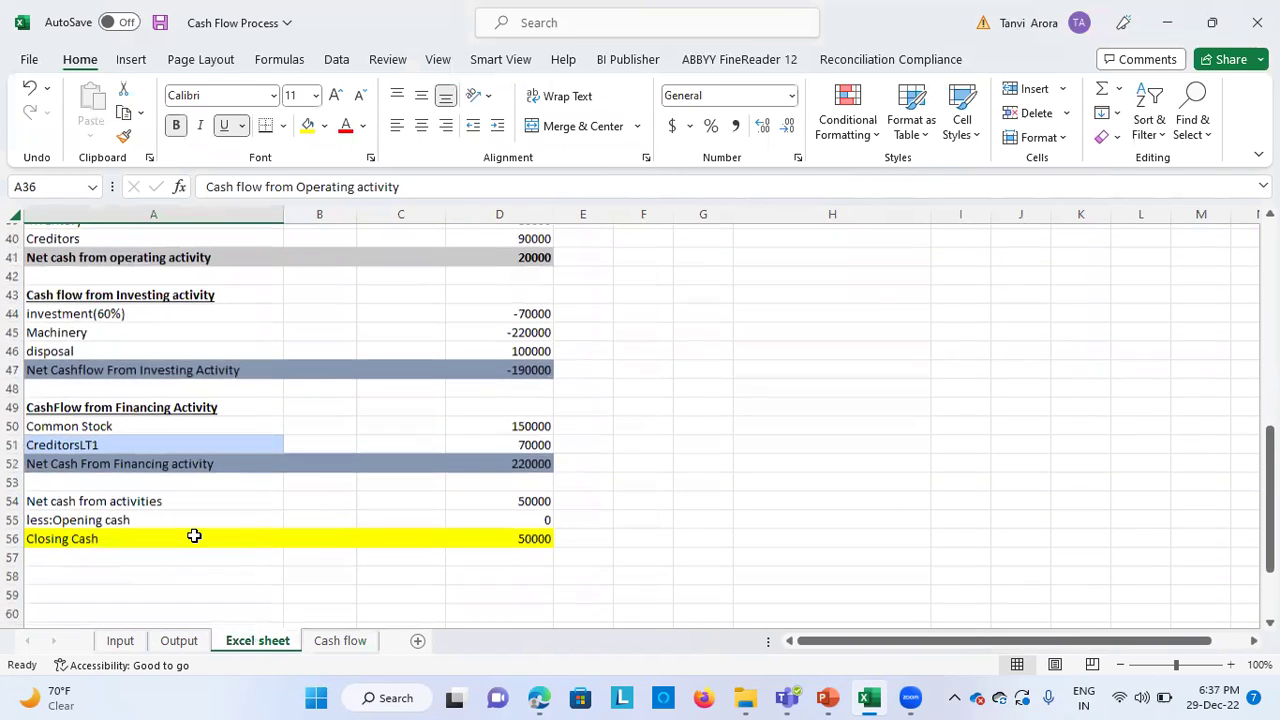
{"action": "scroll", "coordinate": [267, 470], "scroll_direction": "up", "scroll_amount": 3}
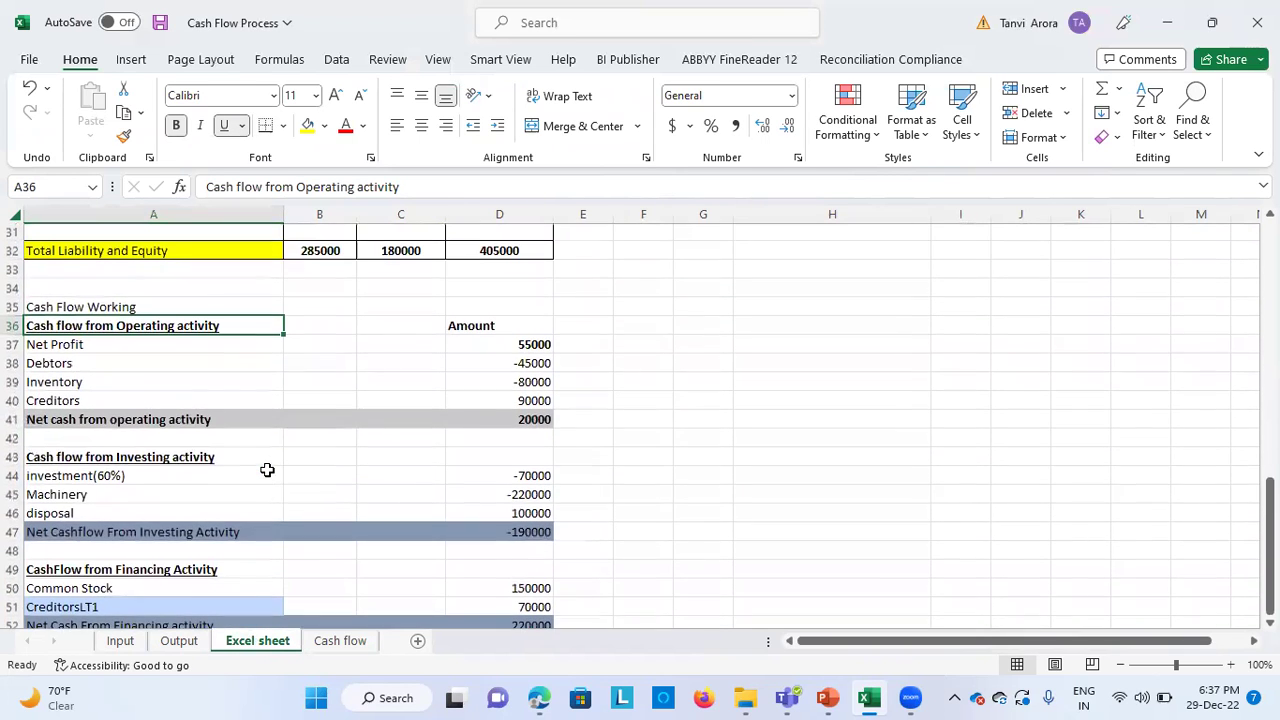
{"action": "left_click", "coordinate": [171, 349]}
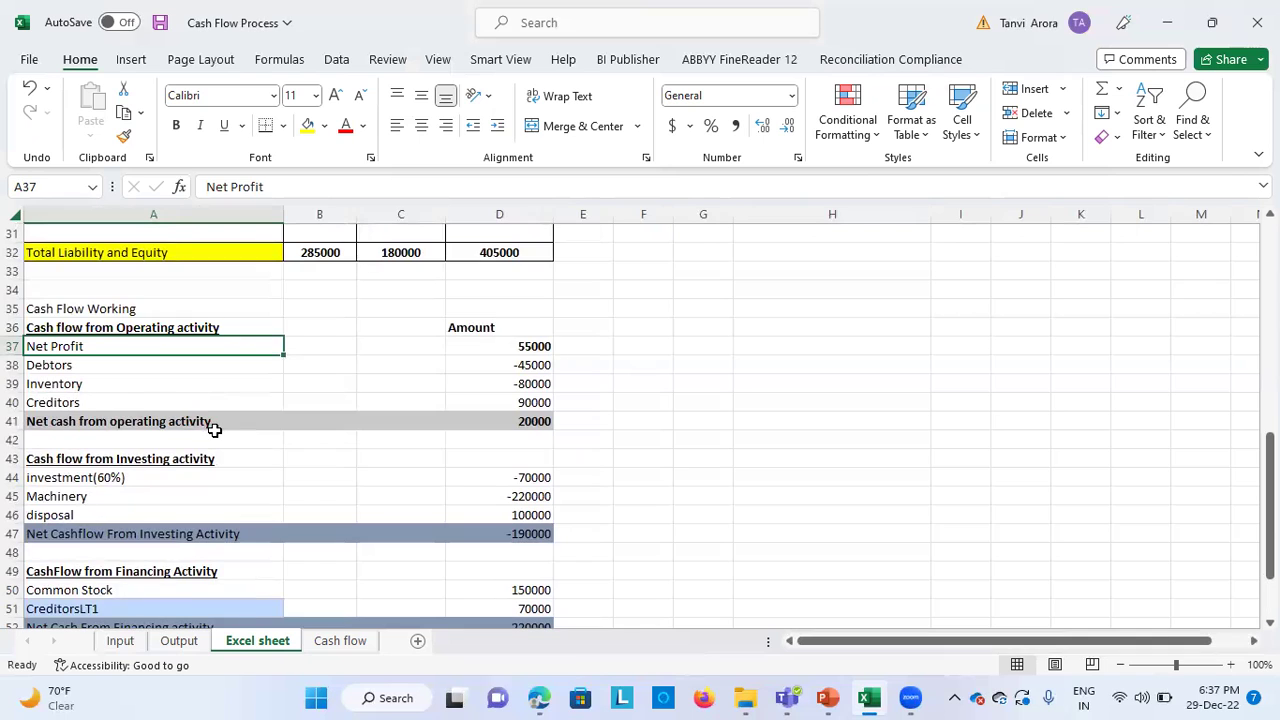
{"action": "scroll", "coordinate": [214, 429], "scroll_direction": "down", "scroll_amount": 1}
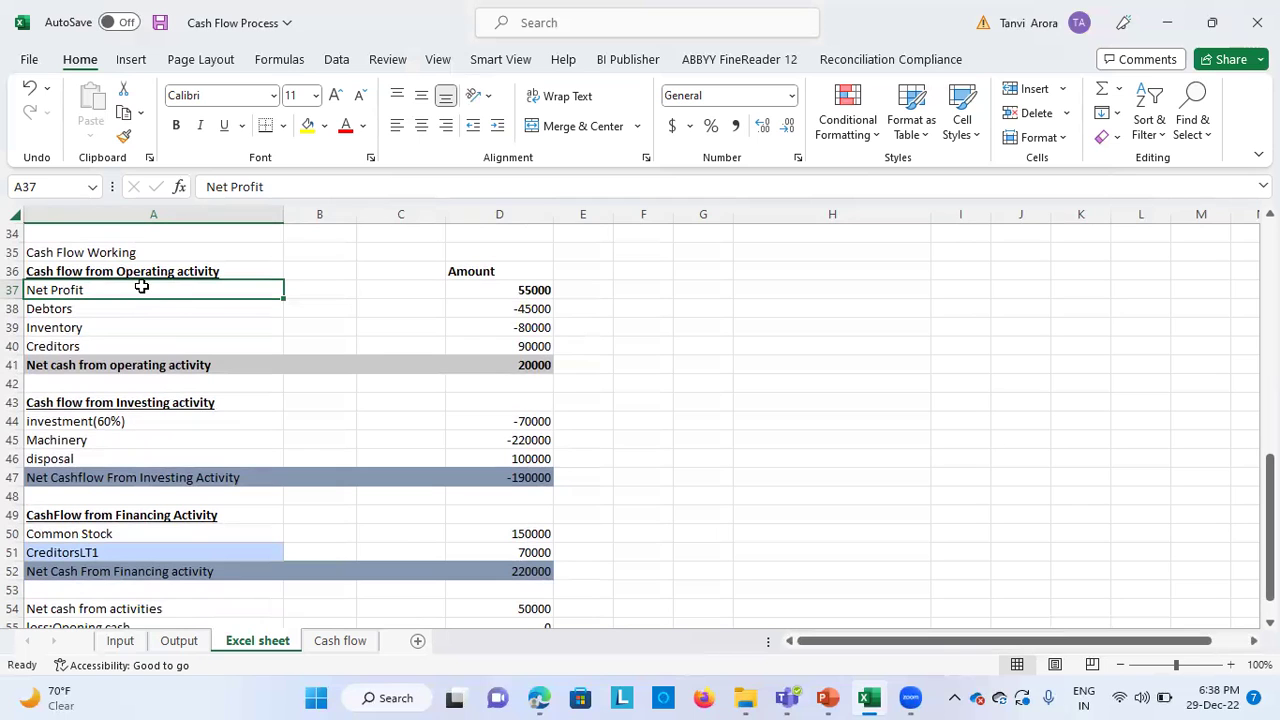
Trace the Net Profit amount in the cash flow working to the sum of the holding and subsidiary companies' Retained Earning.
{"action": "left_click", "coordinate": [483, 288]}
{"action": "scroll", "coordinate": [560, 305], "scroll_direction": "up", "scroll_amount": 7}
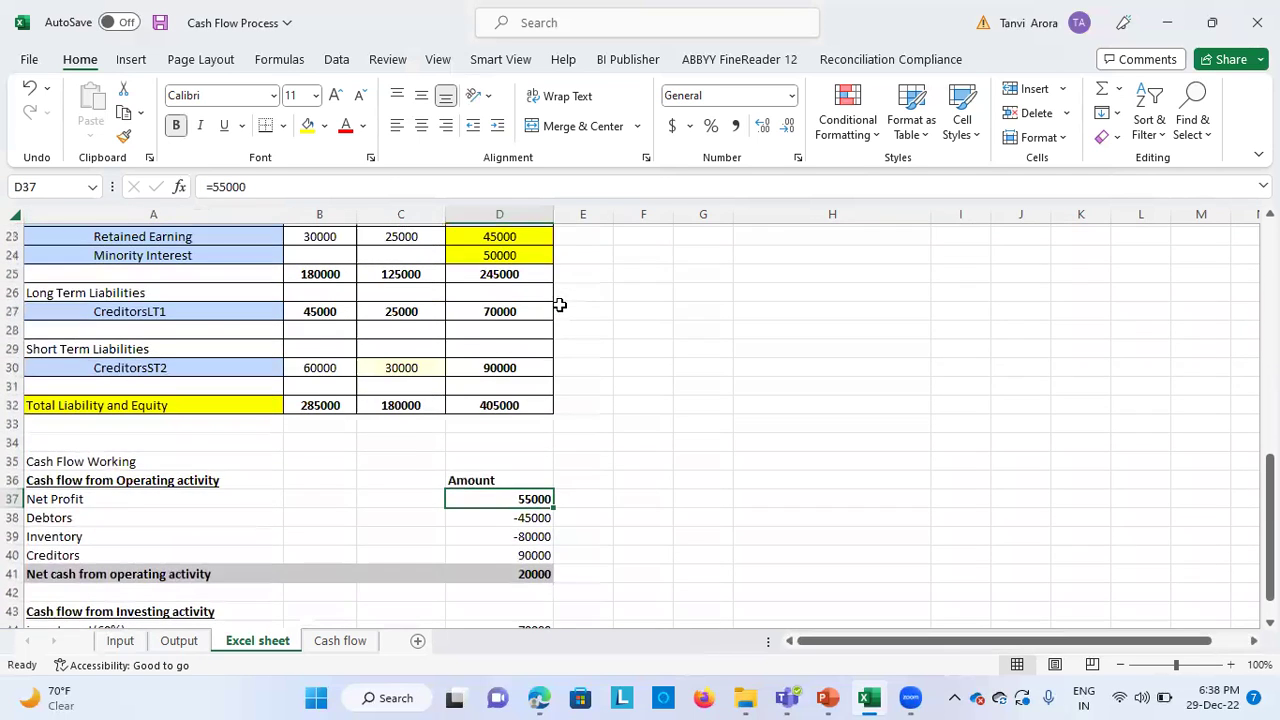
{"action": "scroll", "coordinate": [560, 305], "scroll_direction": "down", "scroll_amount": 1}
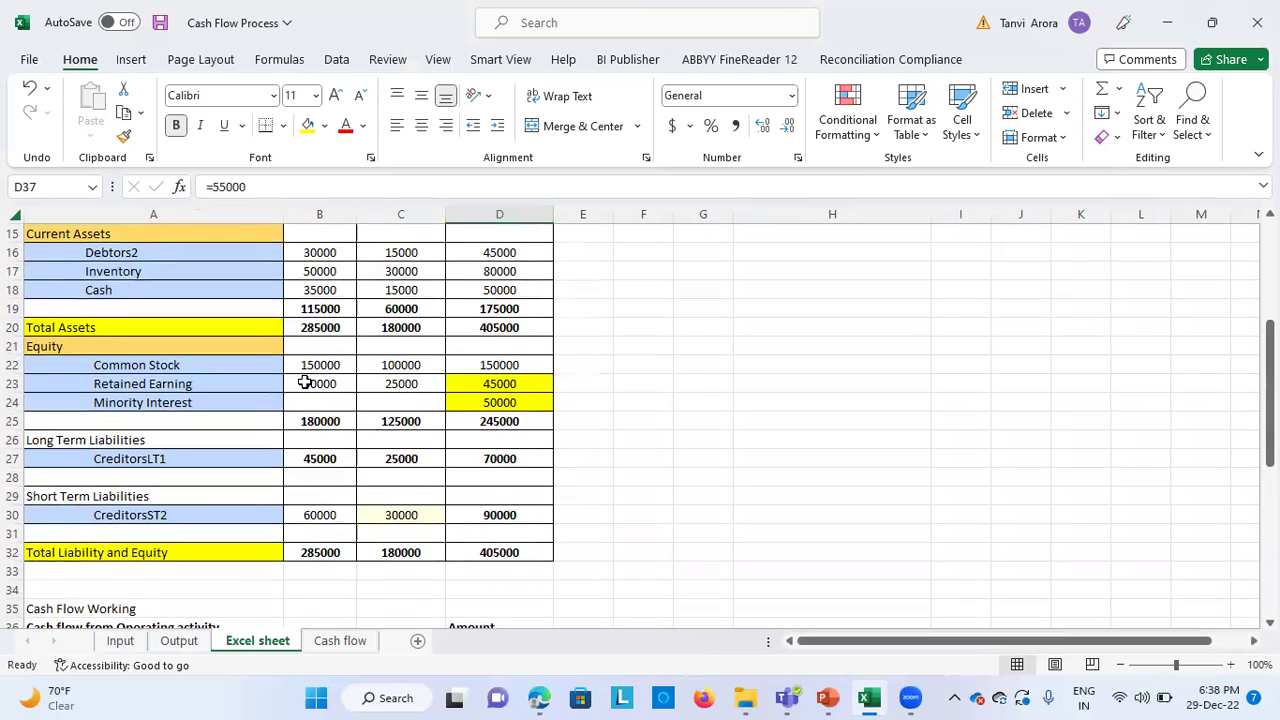
{"action": "left_click", "coordinate": [305, 383]}
{"action": "left_click", "coordinate": [514, 388]}
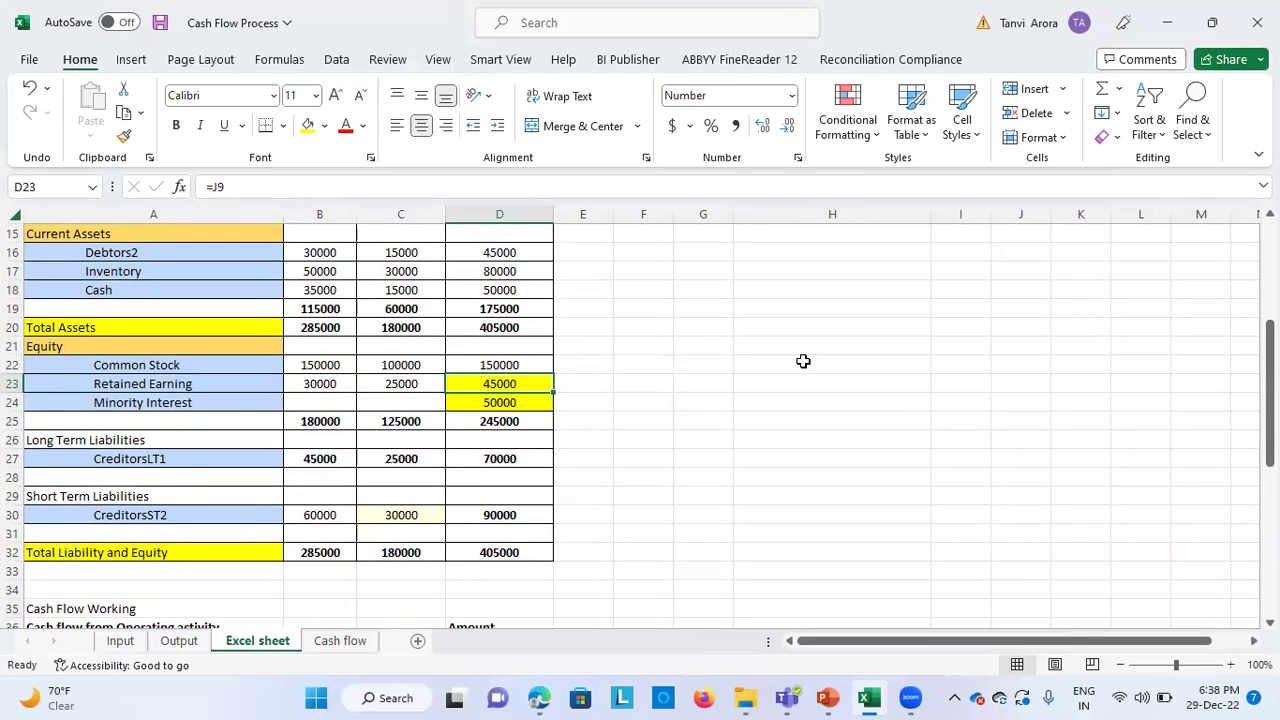
{"action": "scroll", "coordinate": [803, 361], "scroll_direction": "up", "scroll_amount": 4}
{"action": "scroll", "coordinate": [803, 361], "scroll_direction": "up", "scroll_amount": 1}
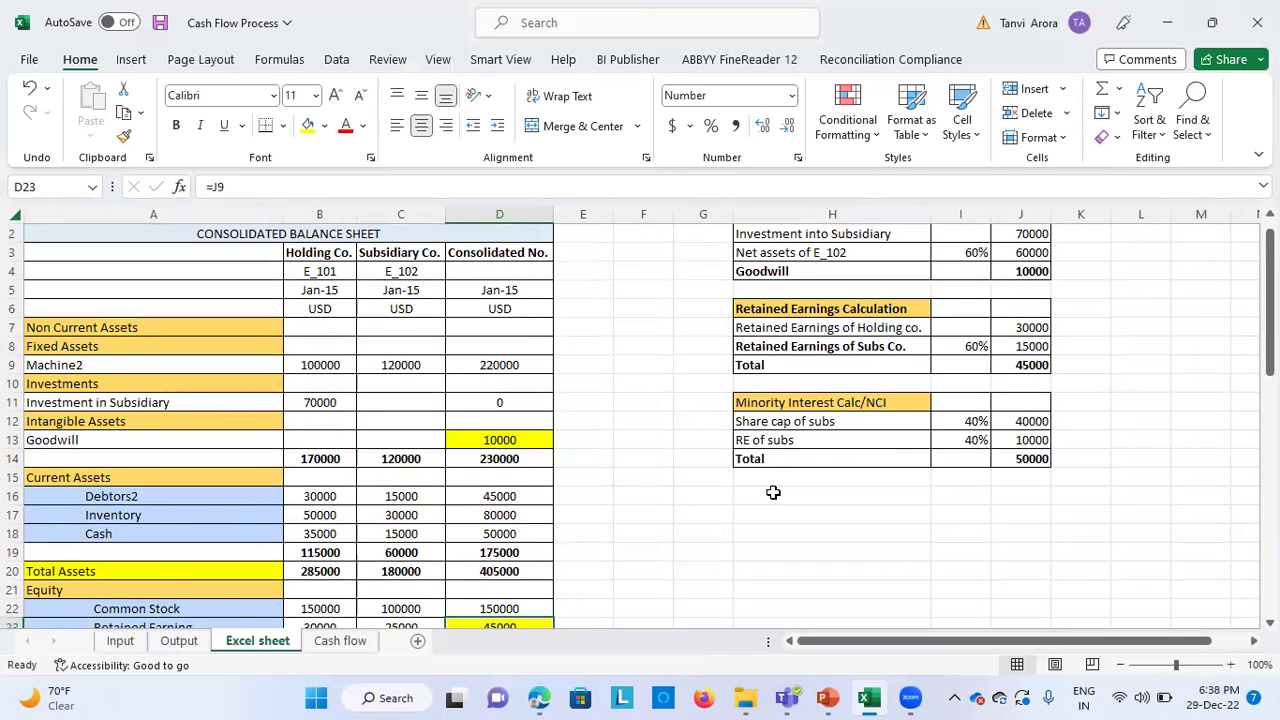
{"action": "scroll", "coordinate": [771, 494], "scroll_direction": "down", "scroll_amount": 3}
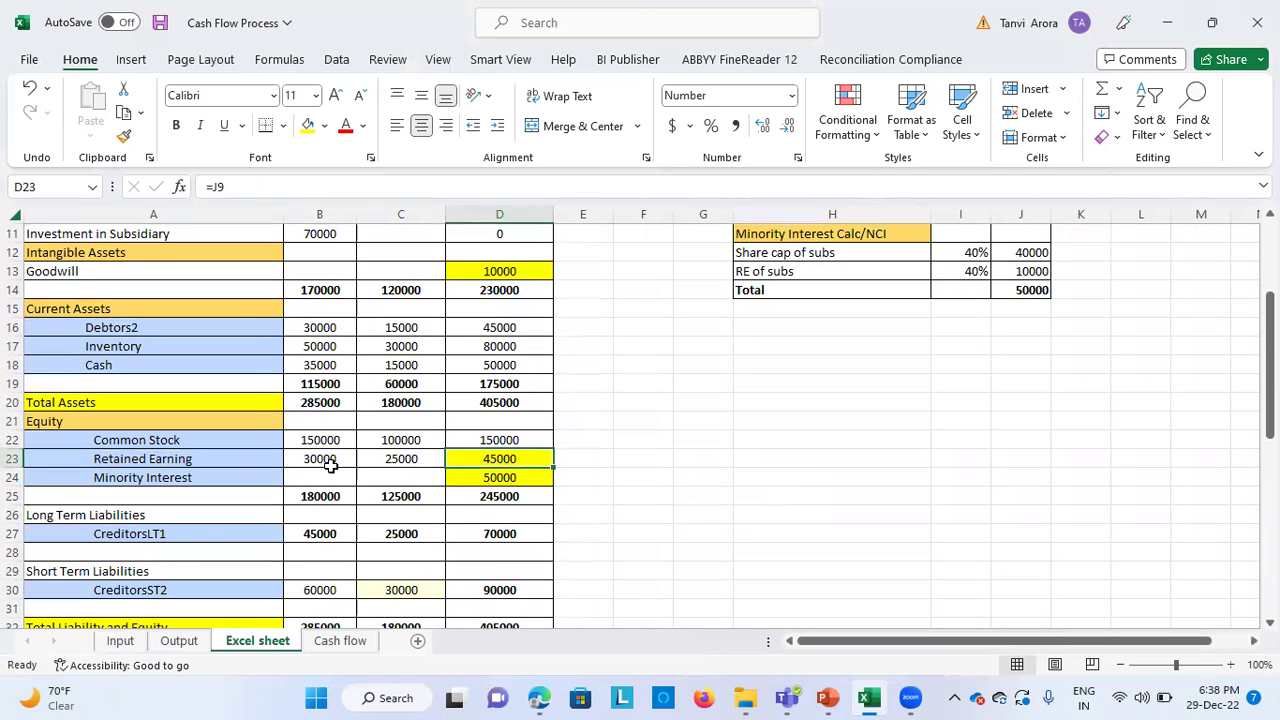
{"action": "left_click", "coordinate": [321, 459]}
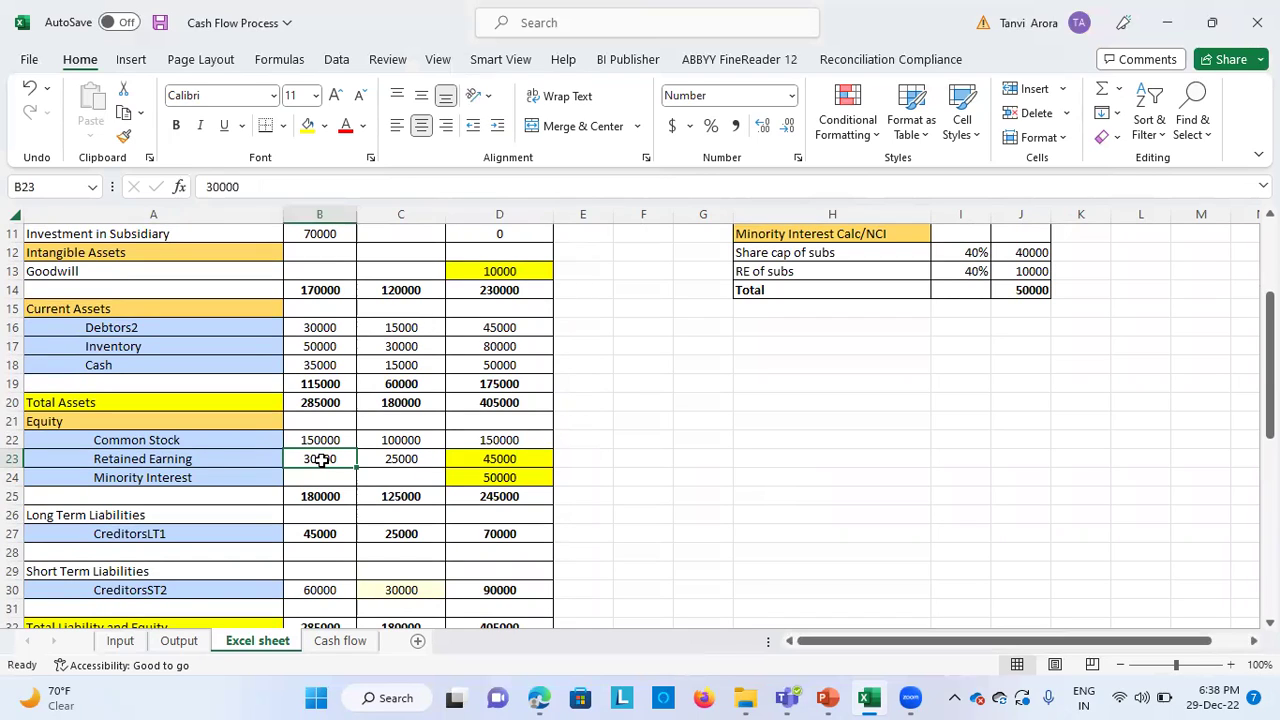
{"action": "key", "text": "shift+Right"}
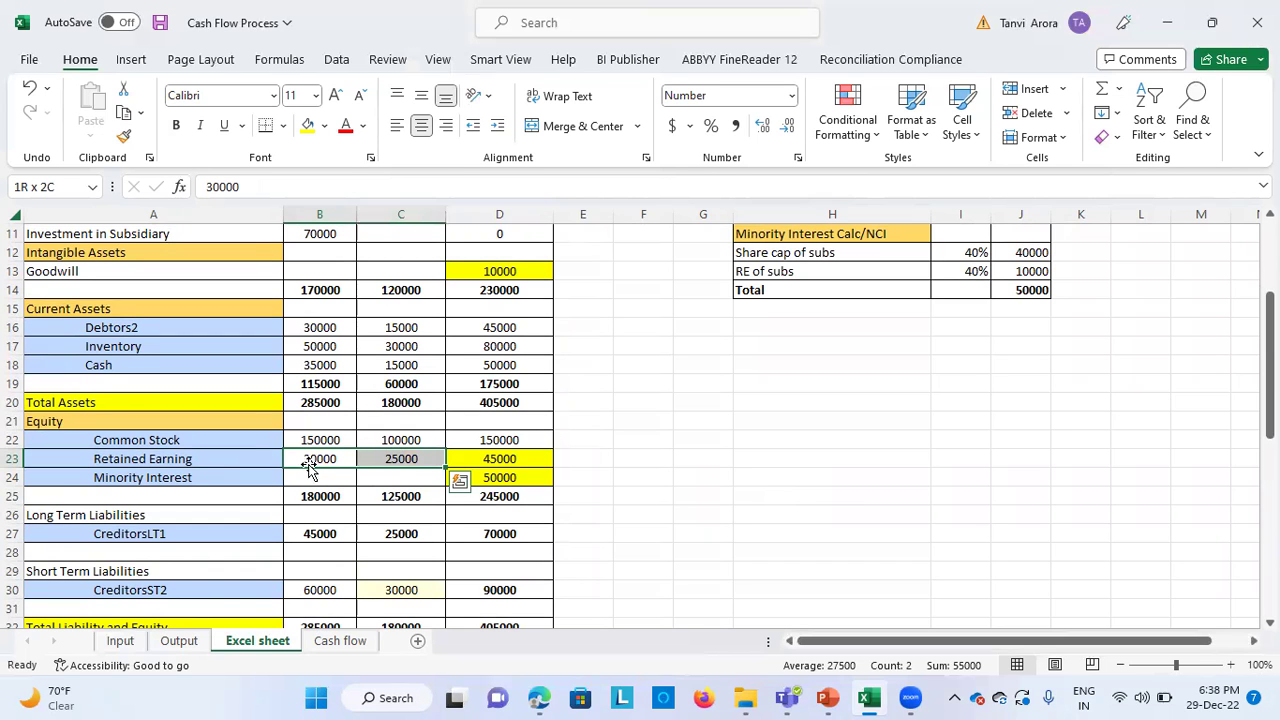
{"action": "scroll", "coordinate": [640, 445], "scroll_direction": "down", "scroll_amount": 6}
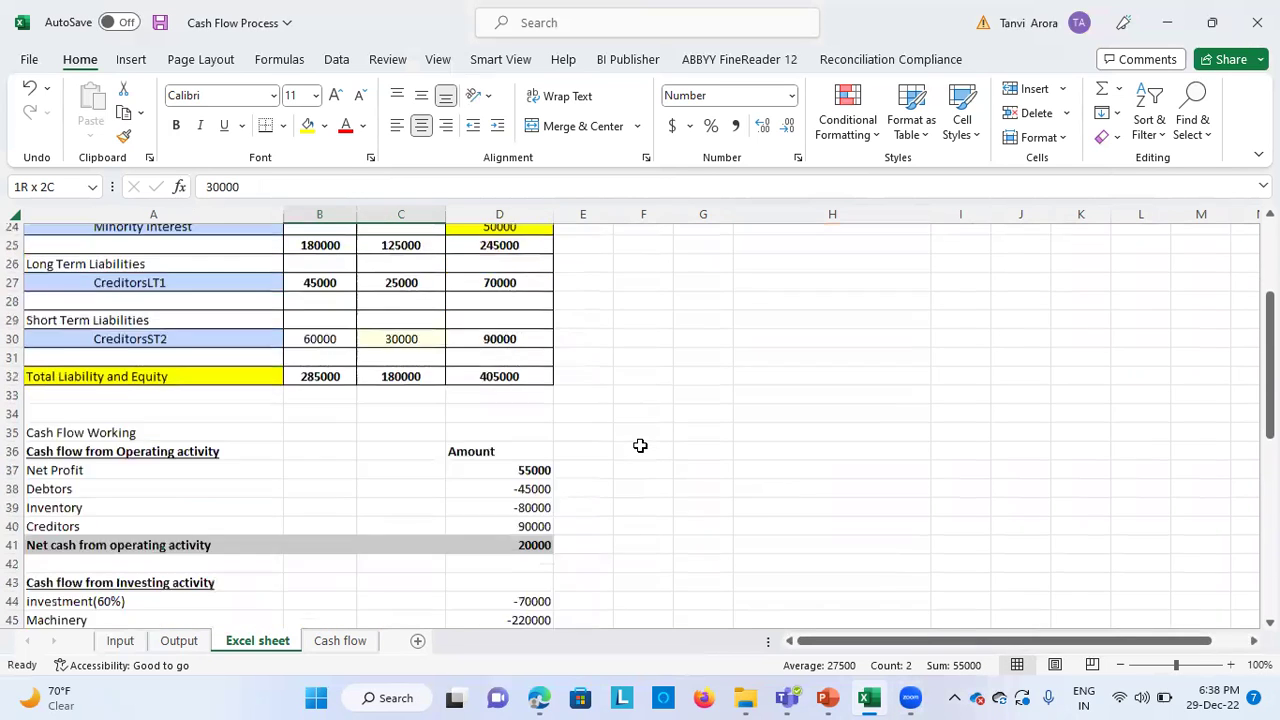
{"action": "left_click", "coordinate": [533, 402]}
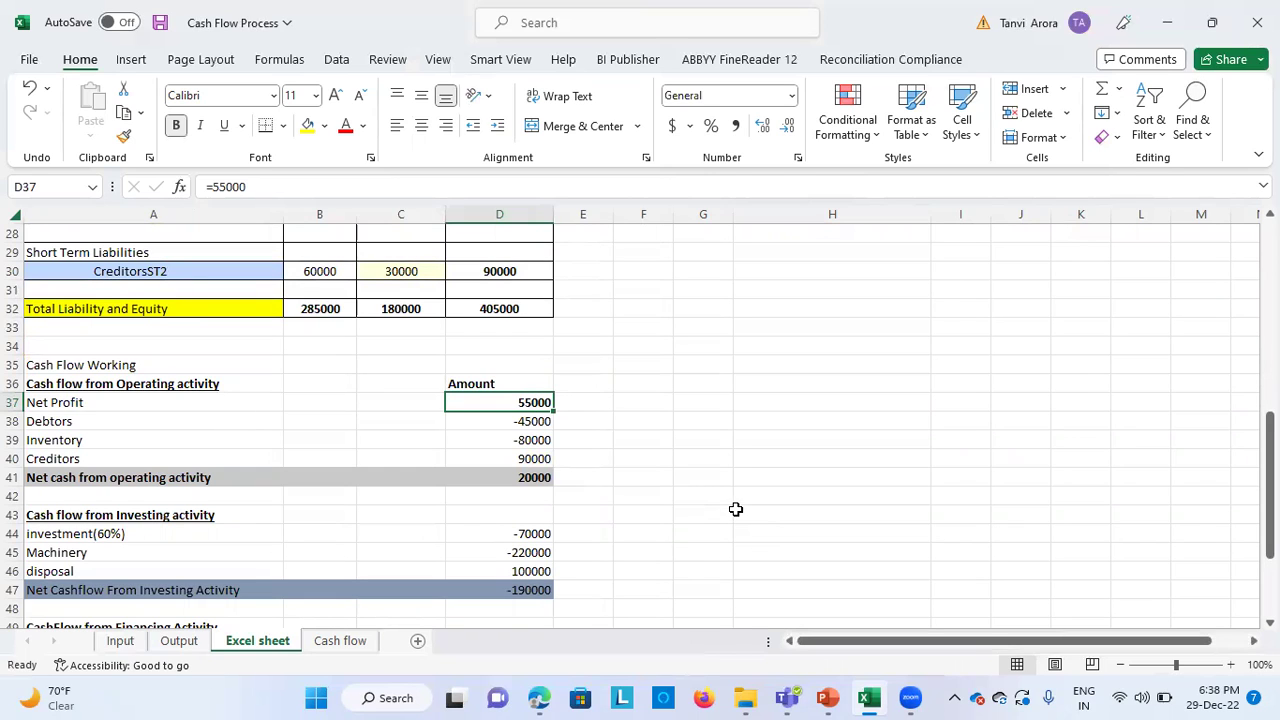
Compare the Debtors amount in the operating activity working with the consolidated Debtors2 balance.
{"action": "left_click", "coordinate": [490, 426]}
{"action": "scroll", "coordinate": [705, 374], "scroll_direction": "up", "scroll_amount": 9}
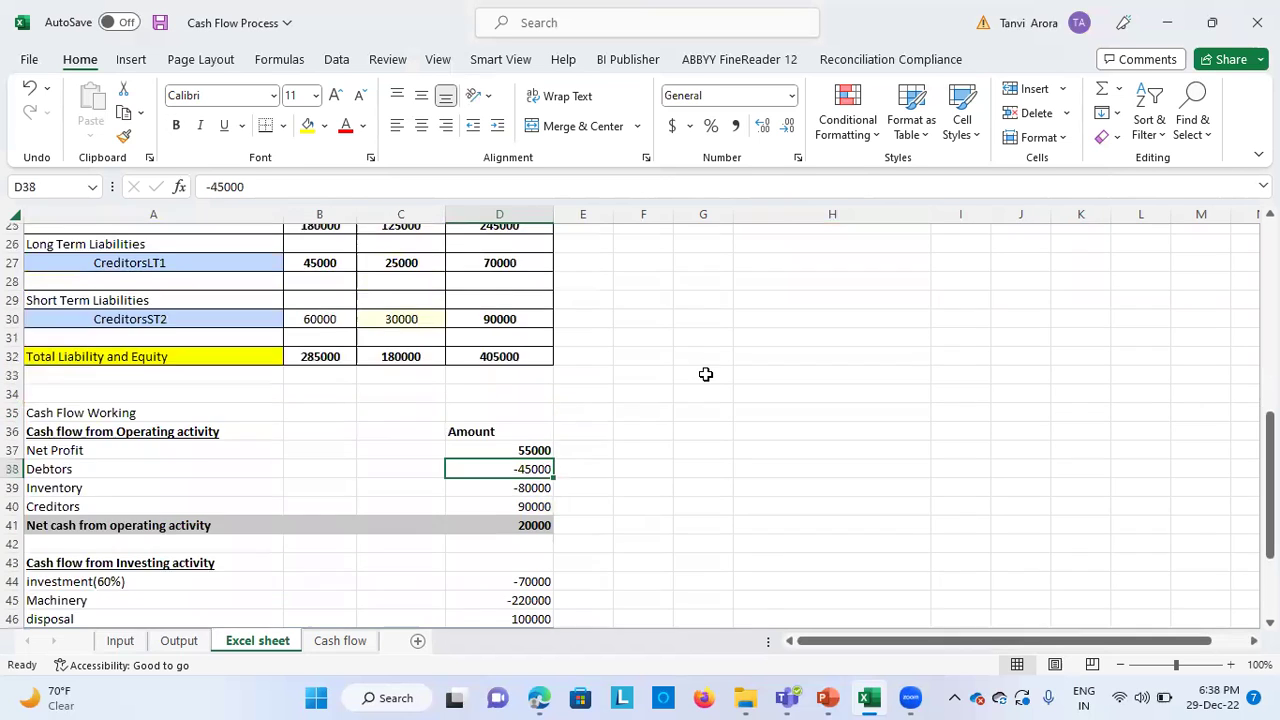
{"action": "scroll", "coordinate": [440, 440], "scroll_direction": "down", "scroll_amount": 1}
{"action": "scroll", "coordinate": [280, 526], "scroll_direction": "down", "scroll_amount": 1}
{"action": "left_click", "coordinate": [471, 477]}
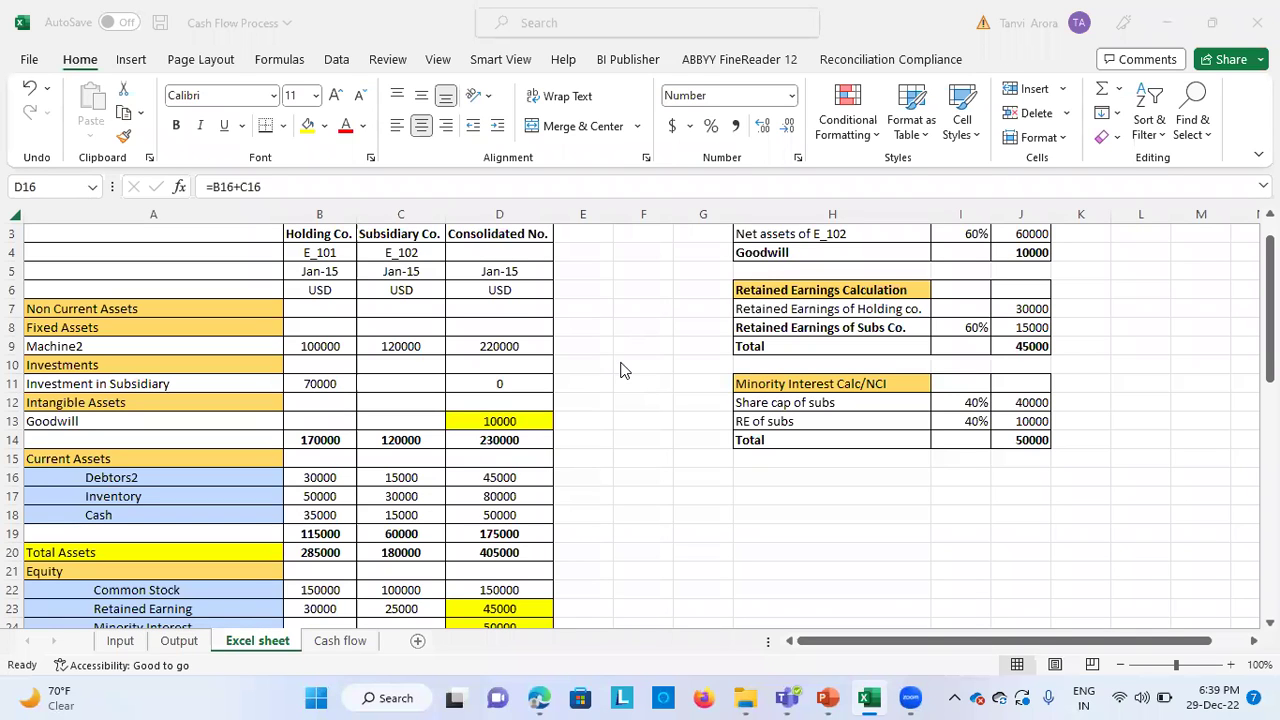
Compare the Inventory amount in the operating activity working with the consolidated Inventory balance.
{"action": "scroll", "coordinate": [449, 537], "scroll_direction": "down", "scroll_amount": 7}
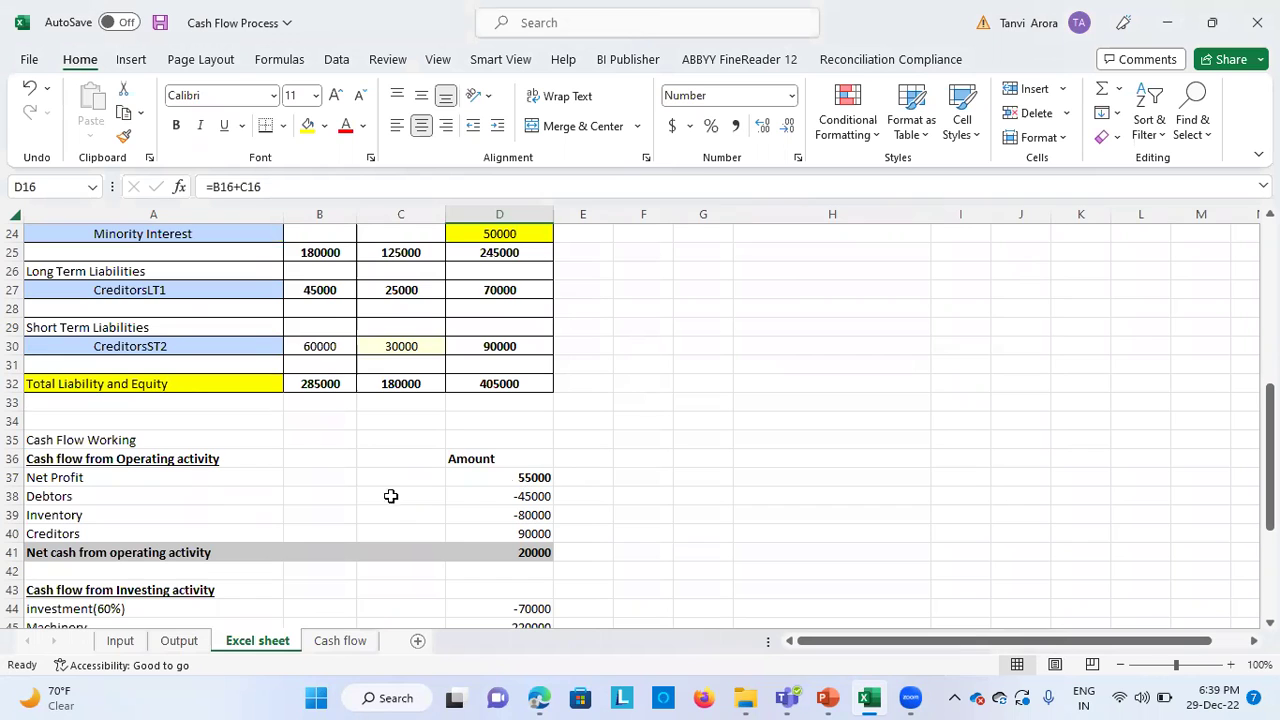
{"action": "left_click", "coordinate": [267, 513]}
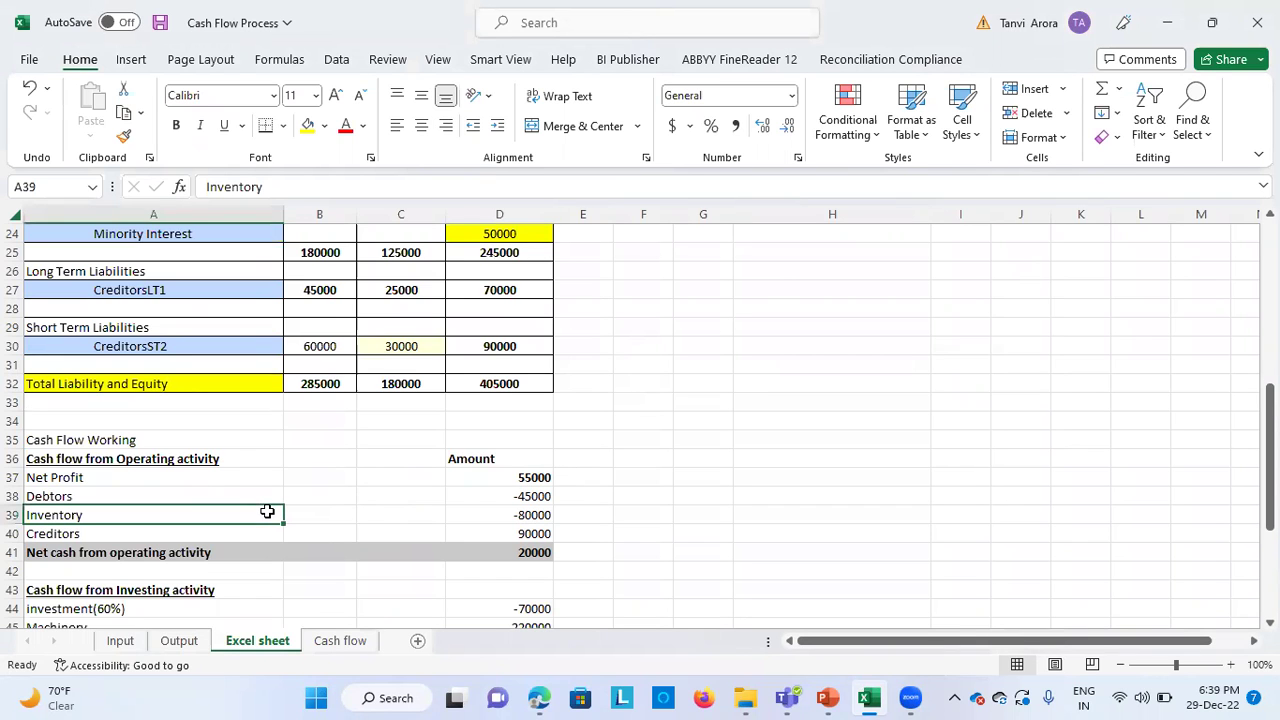
{"action": "scroll", "coordinate": [390, 477], "scroll_direction": "up", "scroll_amount": 4}
{"action": "scroll", "coordinate": [390, 477], "scroll_direction": "up", "scroll_amount": 1}
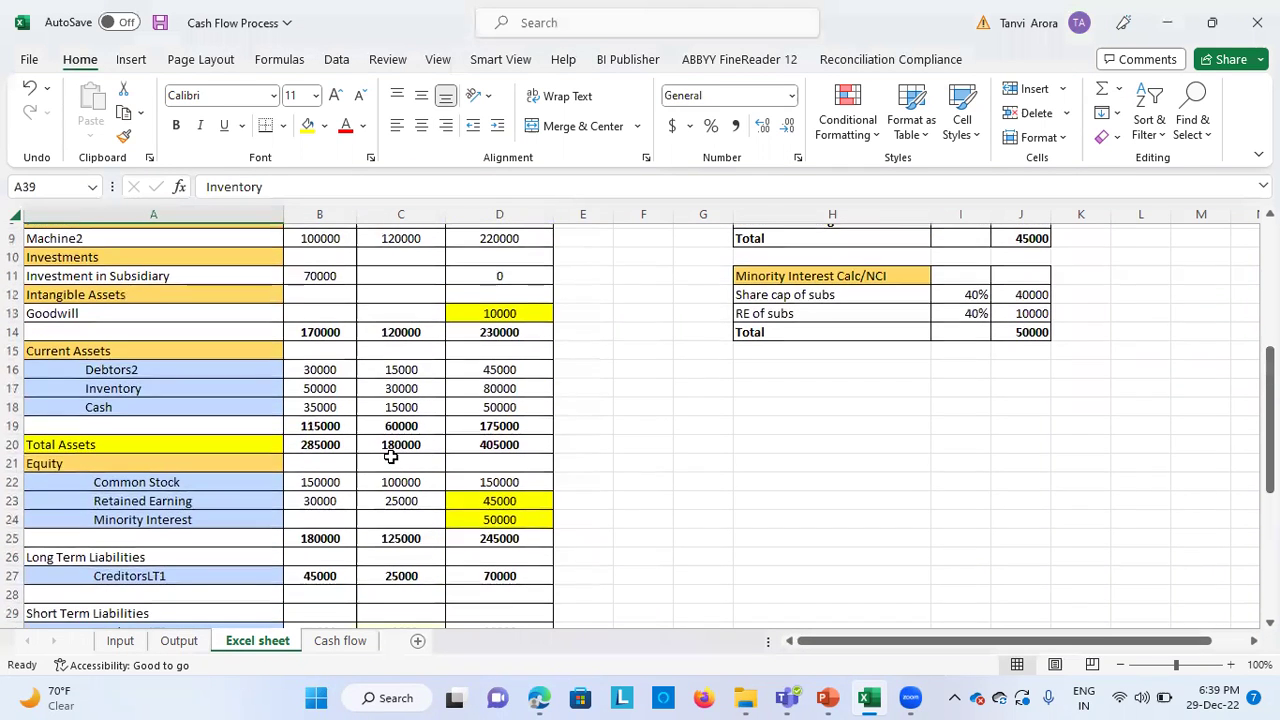
{"action": "scroll", "coordinate": [355, 569], "scroll_direction": "down", "scroll_amount": 7}
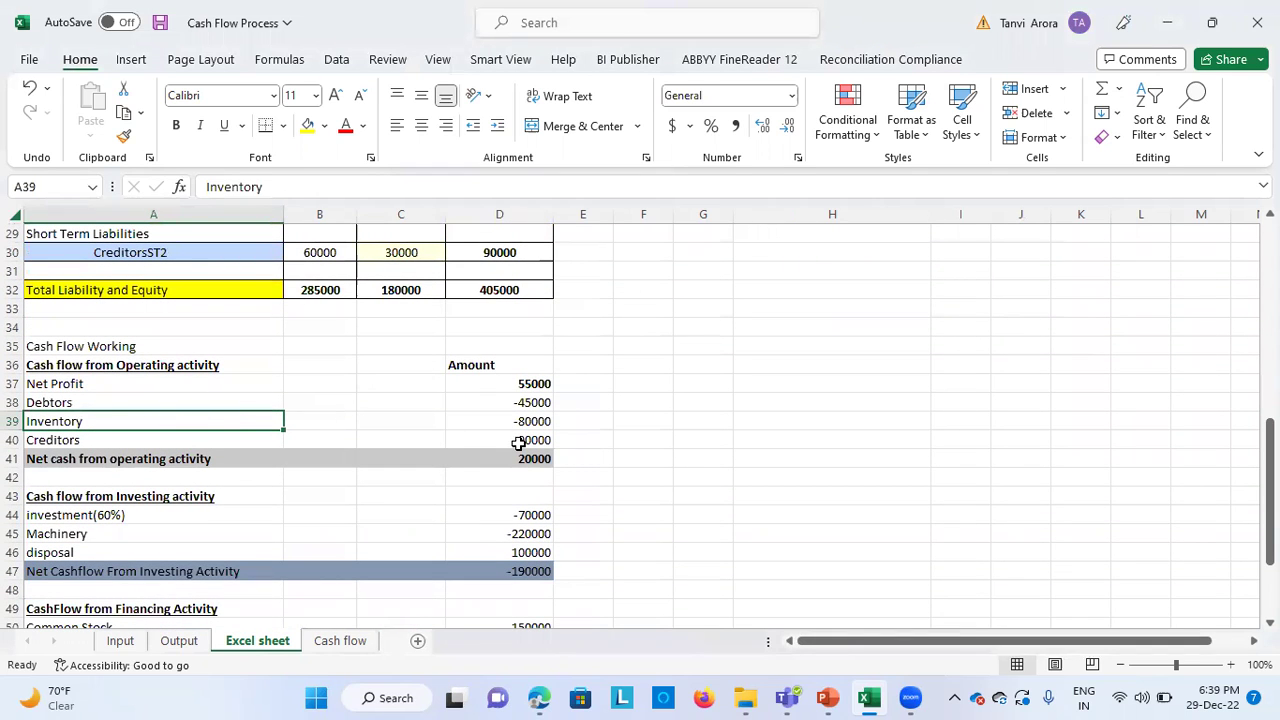
{"action": "left_click", "coordinate": [488, 421]}
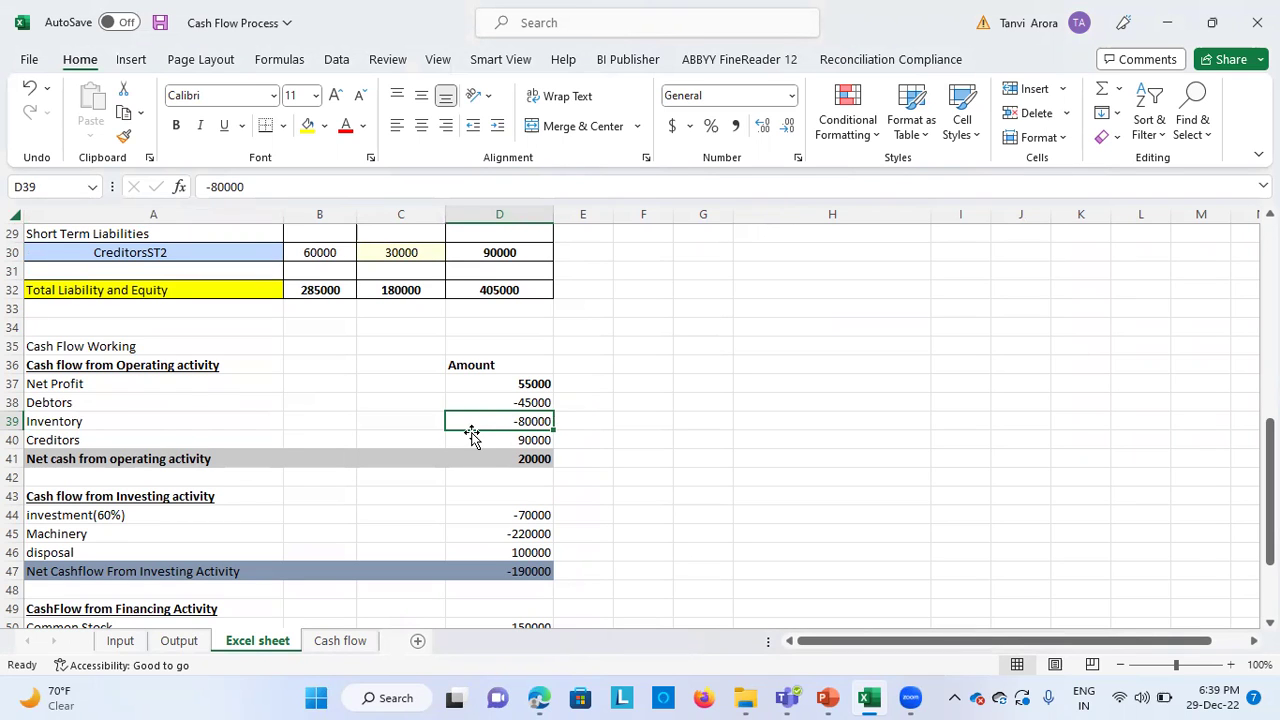
Check Creditors under operating activity against CreditorsST2, and examine CreditorsLT1 under financing activity.
{"action": "scroll", "coordinate": [478, 436], "scroll_direction": "up", "scroll_amount": 3}
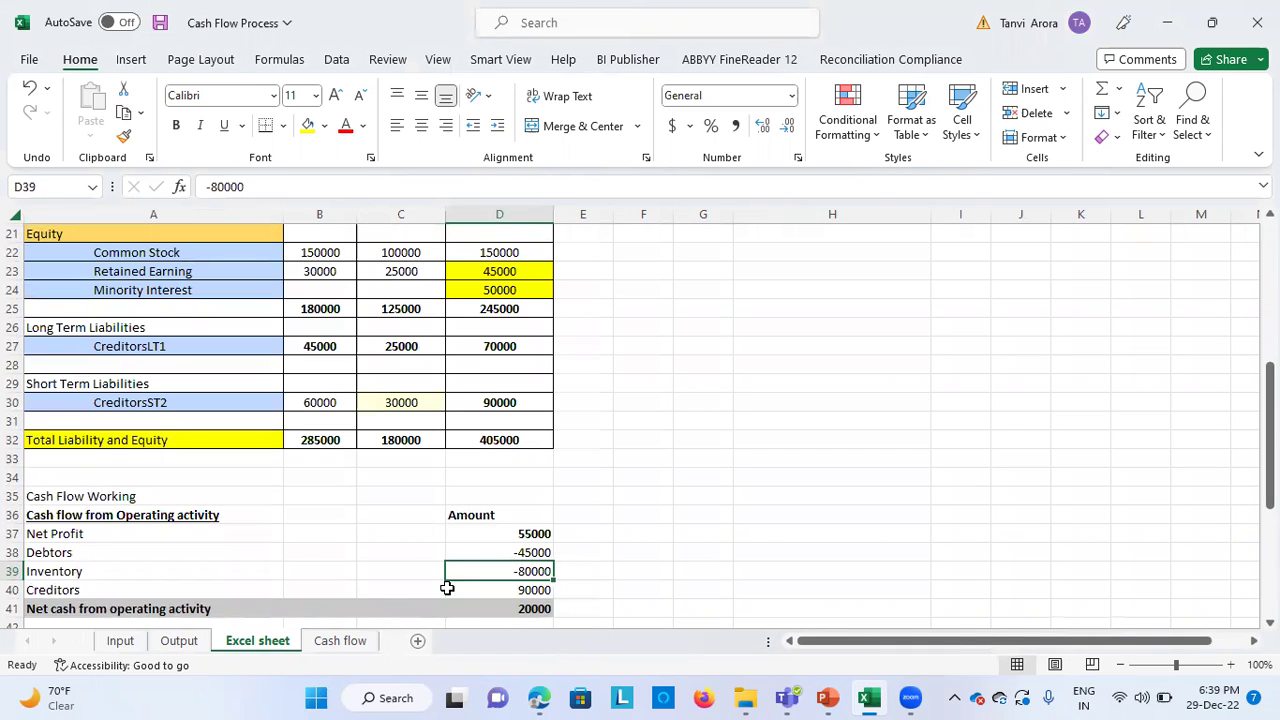
{"action": "scroll", "coordinate": [447, 588], "scroll_direction": "down", "scroll_amount": 5}
{"action": "scroll", "coordinate": [387, 595], "scroll_direction": "down", "scroll_amount": 1}
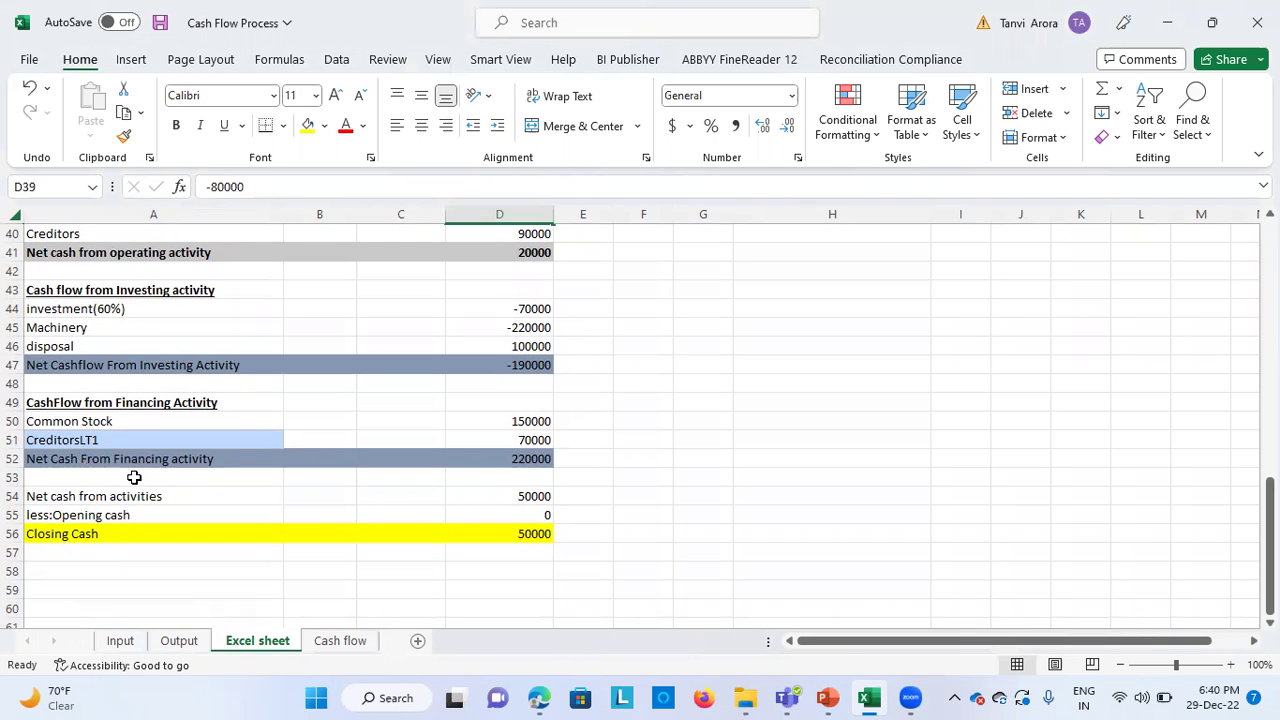
{"action": "scroll", "coordinate": [135, 474], "scroll_direction": "up", "scroll_amount": 1}
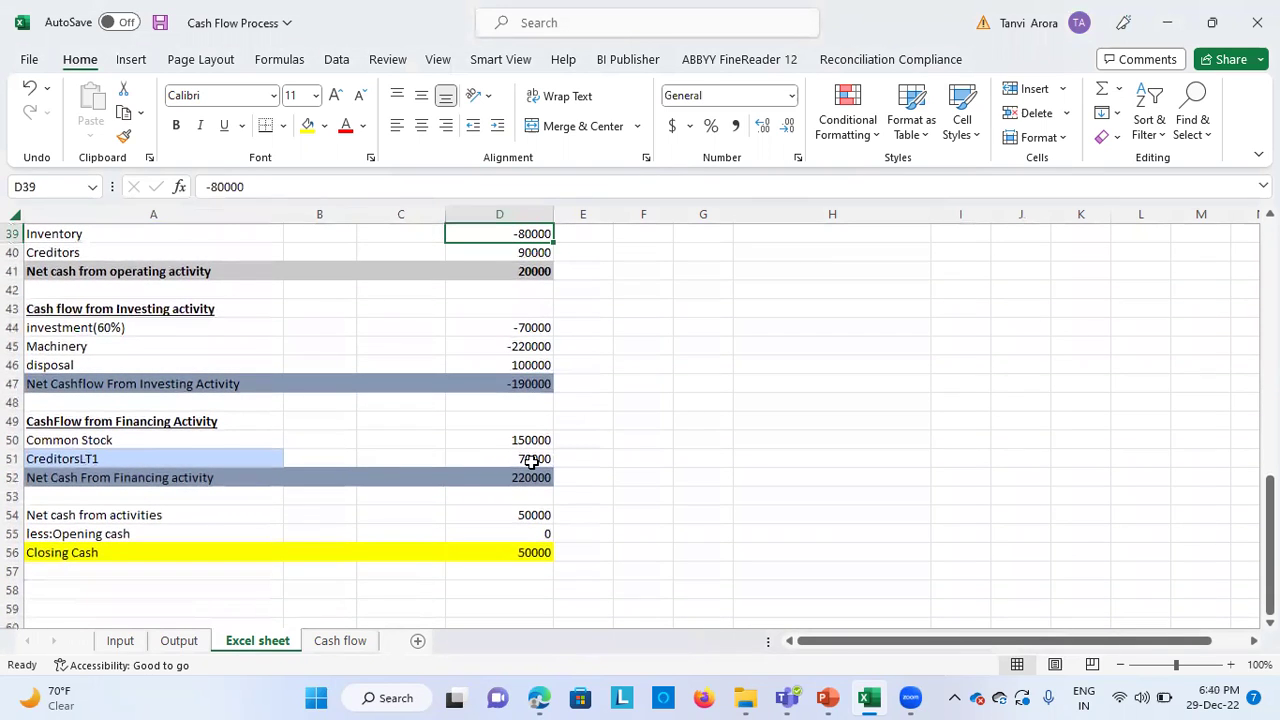
{"action": "left_click", "coordinate": [496, 458]}
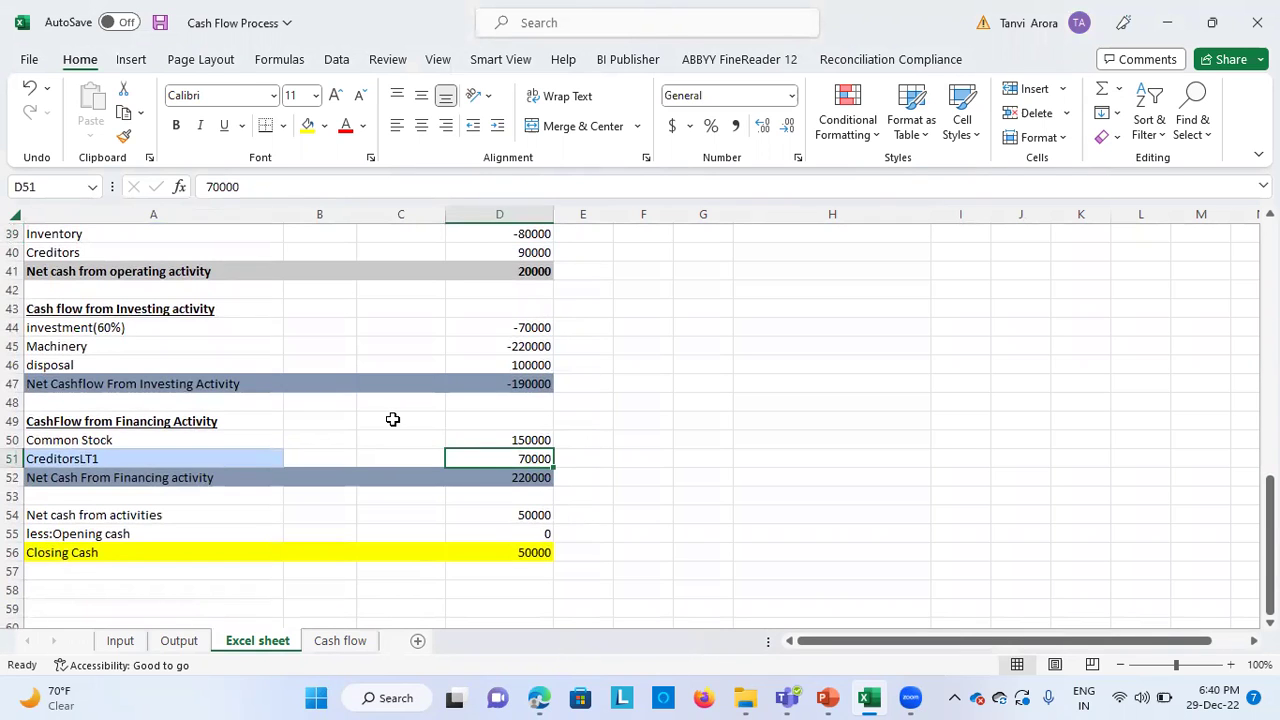
{"action": "scroll", "coordinate": [391, 417], "scroll_direction": "up", "scroll_amount": 2}
{"action": "left_click", "coordinate": [479, 358]}
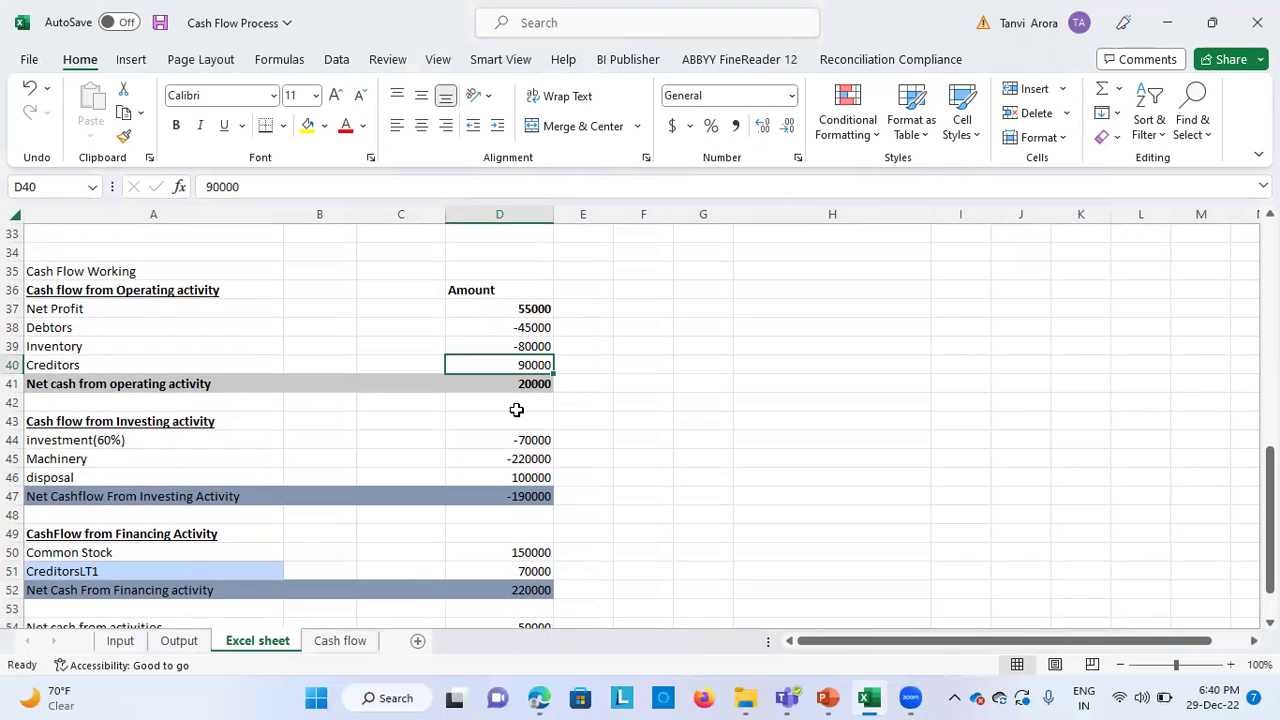
Sum the amounts from Net Profit through Creditors and check the Net cash from operating activity formula.
{"action": "left_click", "coordinate": [503, 327]}
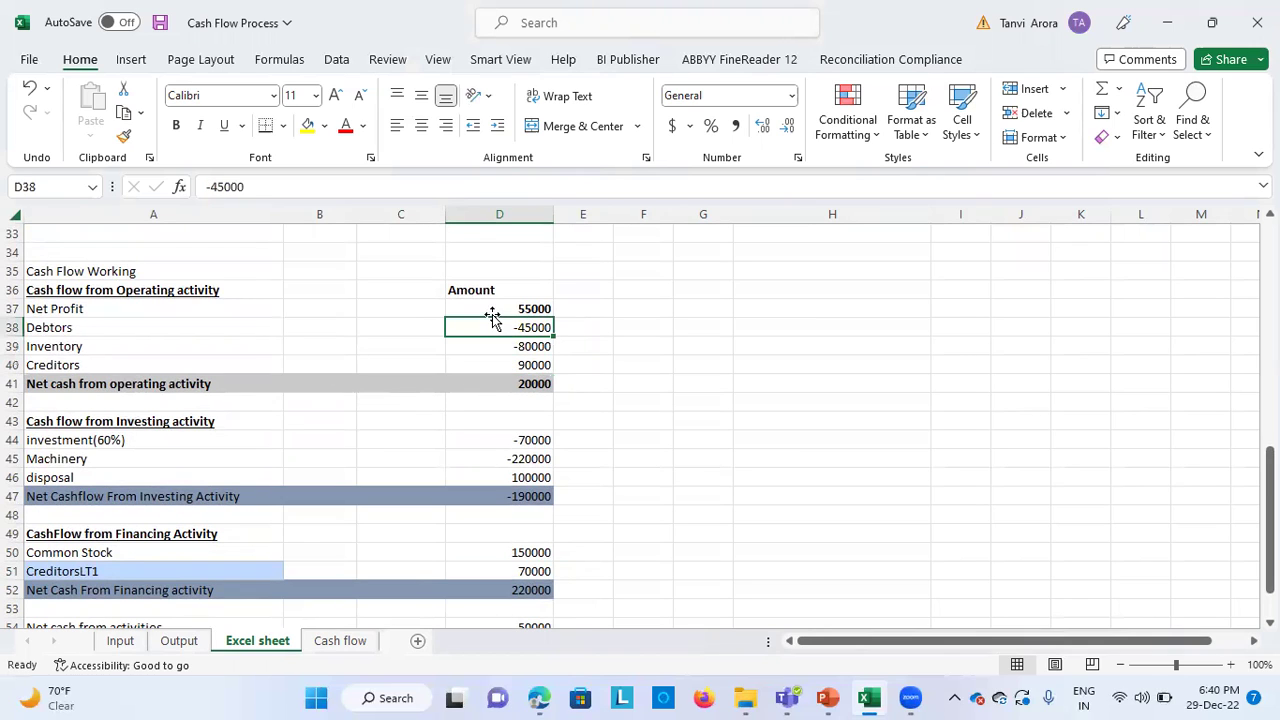
{"action": "left_click", "coordinate": [486, 307]}
{"action": "key", "text": "shift+Down"}
{"action": "key", "text": "shift+Down"}
{"action": "key", "text": "shift+Down"}
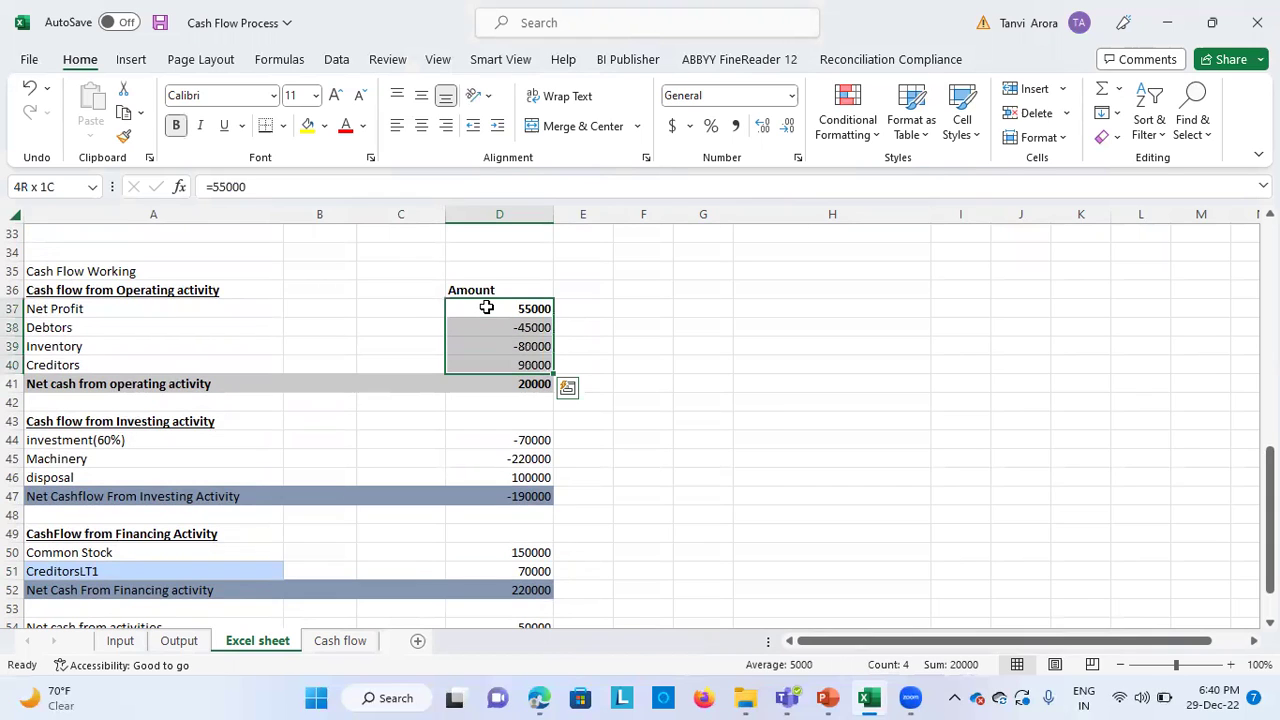
{"action": "left_click", "coordinate": [500, 387]}
Compare Net cash from operating activity on the Excel sheet with Net Cash from Operations on the Cash flow sheet.
{"action": "scroll", "coordinate": [674, 436], "scroll_direction": "down", "scroll_amount": 2}
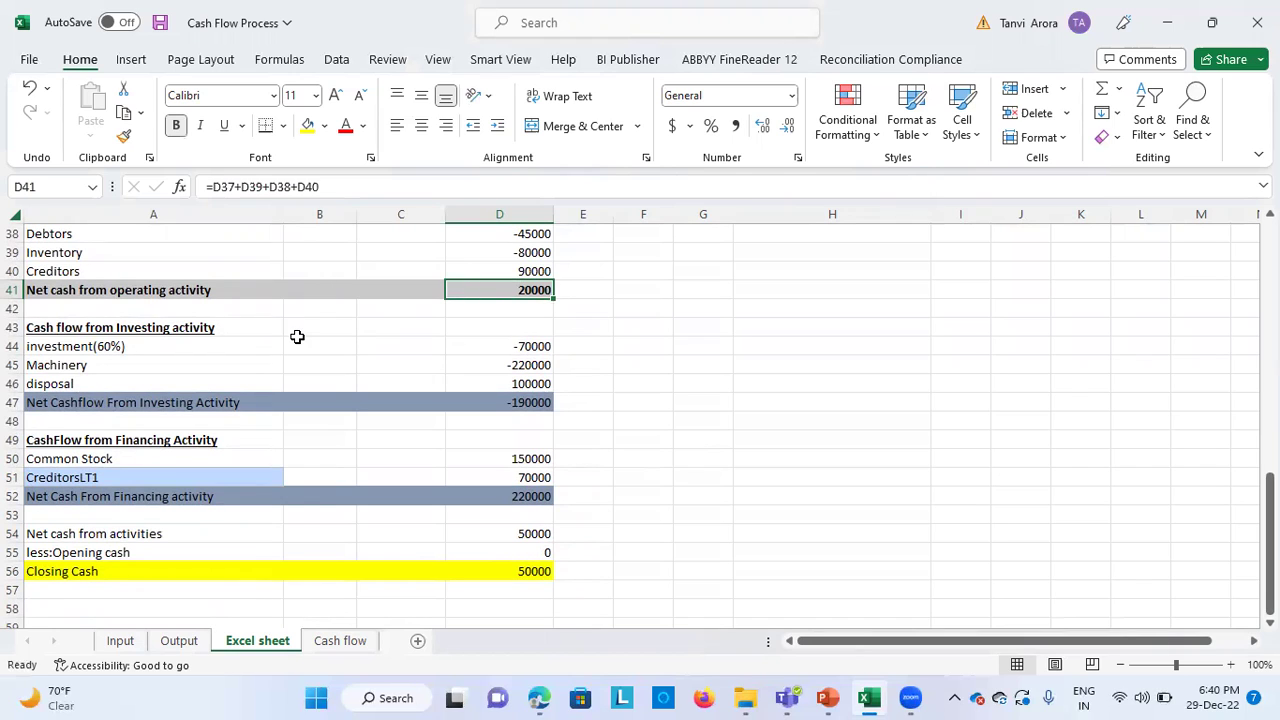
{"action": "left_click", "coordinate": [229, 322]}
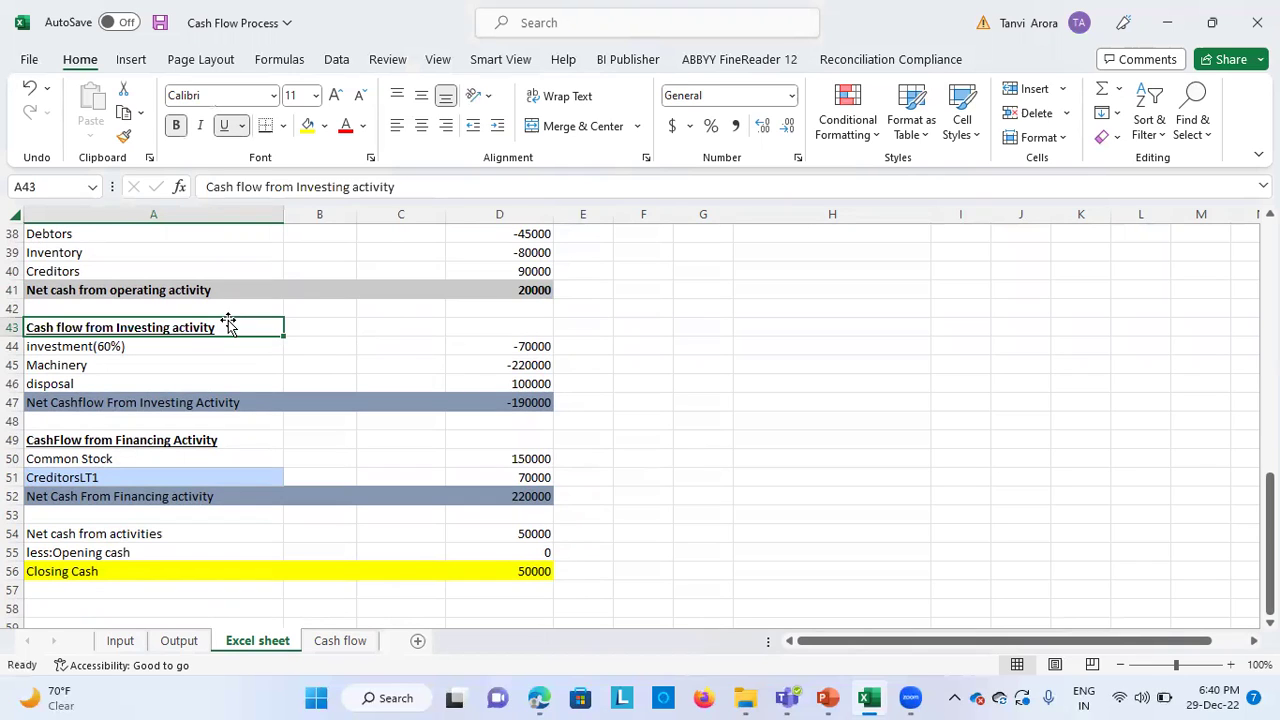
{"action": "left_click", "coordinate": [532, 290]}
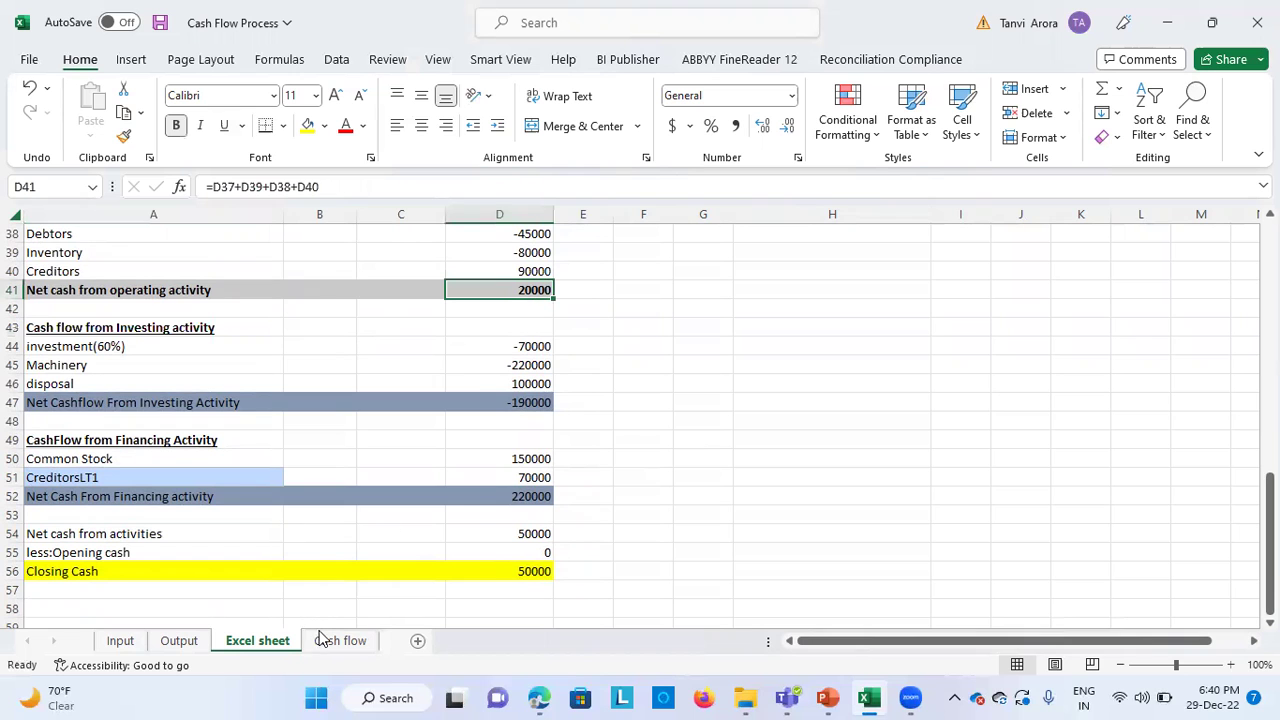
{"action": "left_click", "coordinate": [341, 641]}
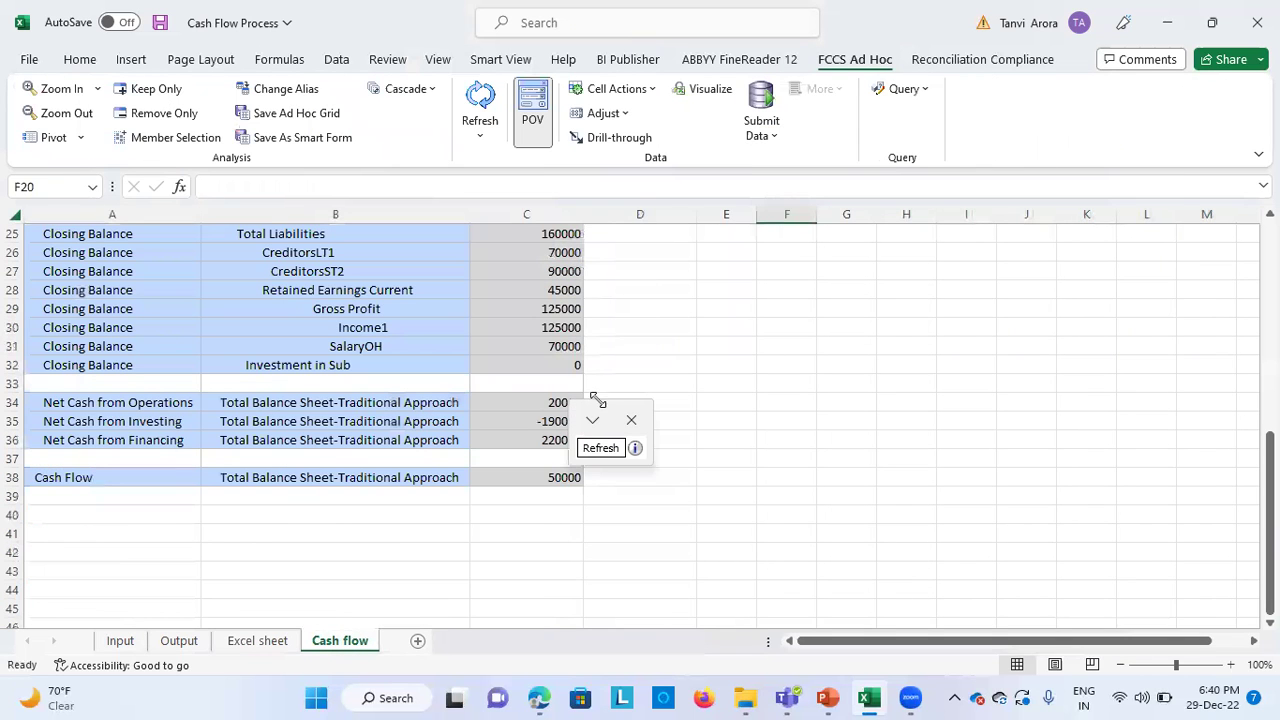
{"action": "scroll", "coordinate": [517, 406], "scroll_direction": "down", "scroll_amount": 2}
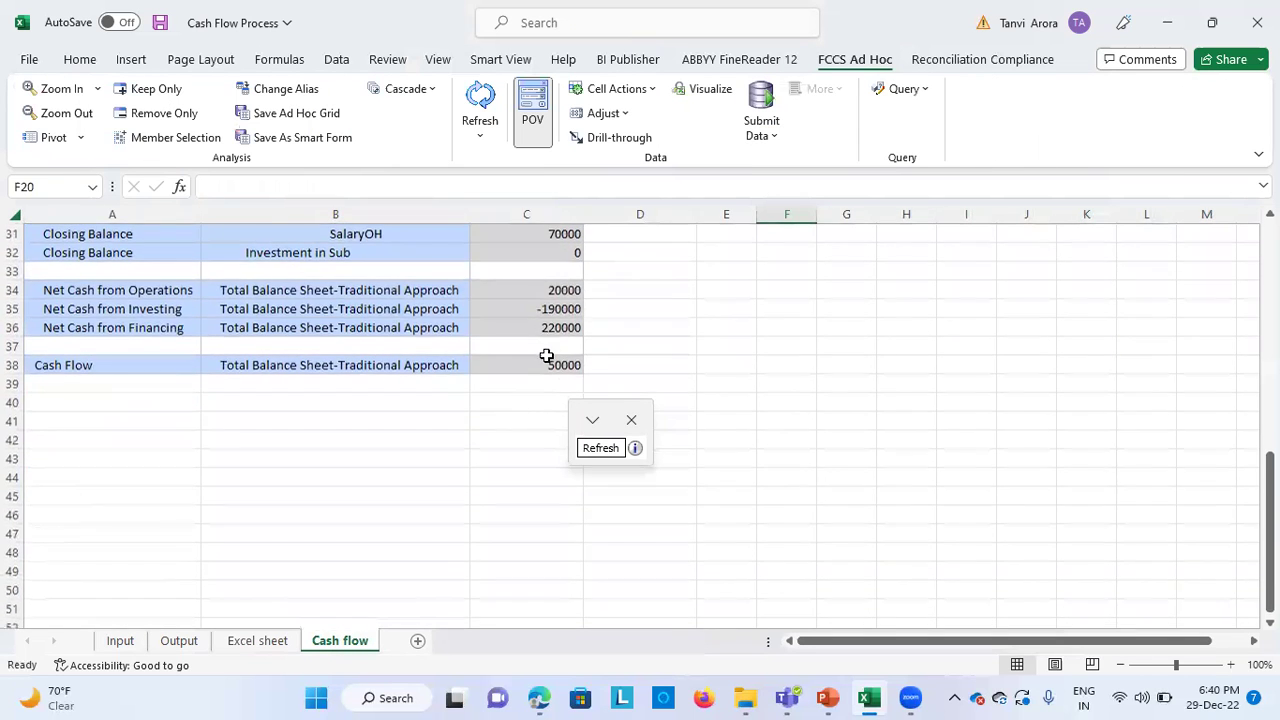
Recheck Net Cash from Operations for Total Balance Sheet-Traditional Approach against the operating activity result in the manual working.
{"action": "left_click", "coordinate": [542, 290]}
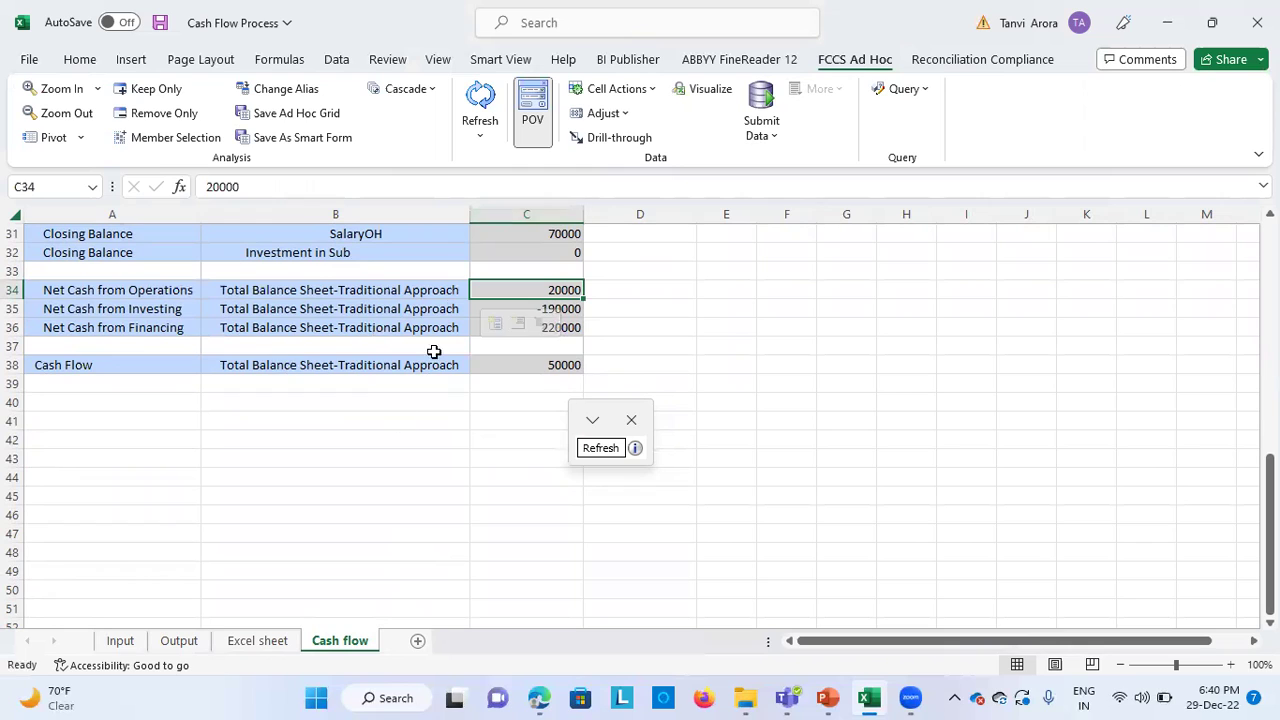
{"action": "left_click", "coordinate": [372, 286]}
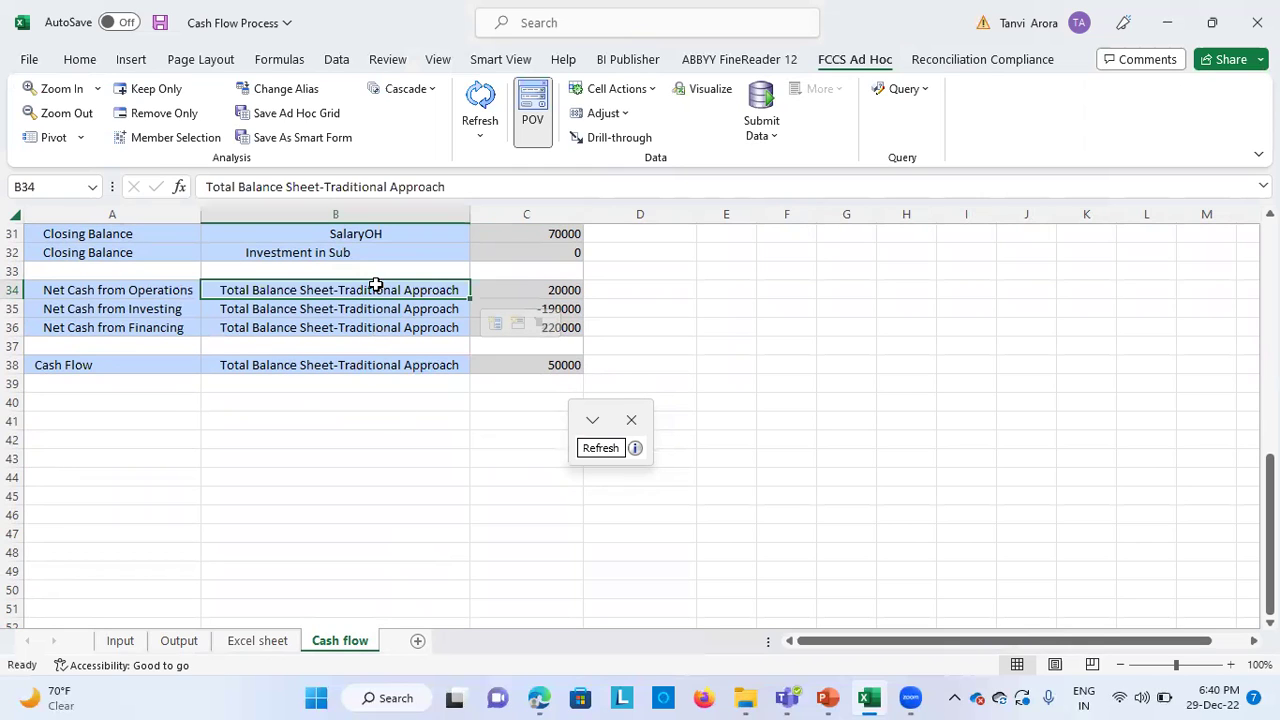
{"action": "left_click", "coordinate": [520, 285]}
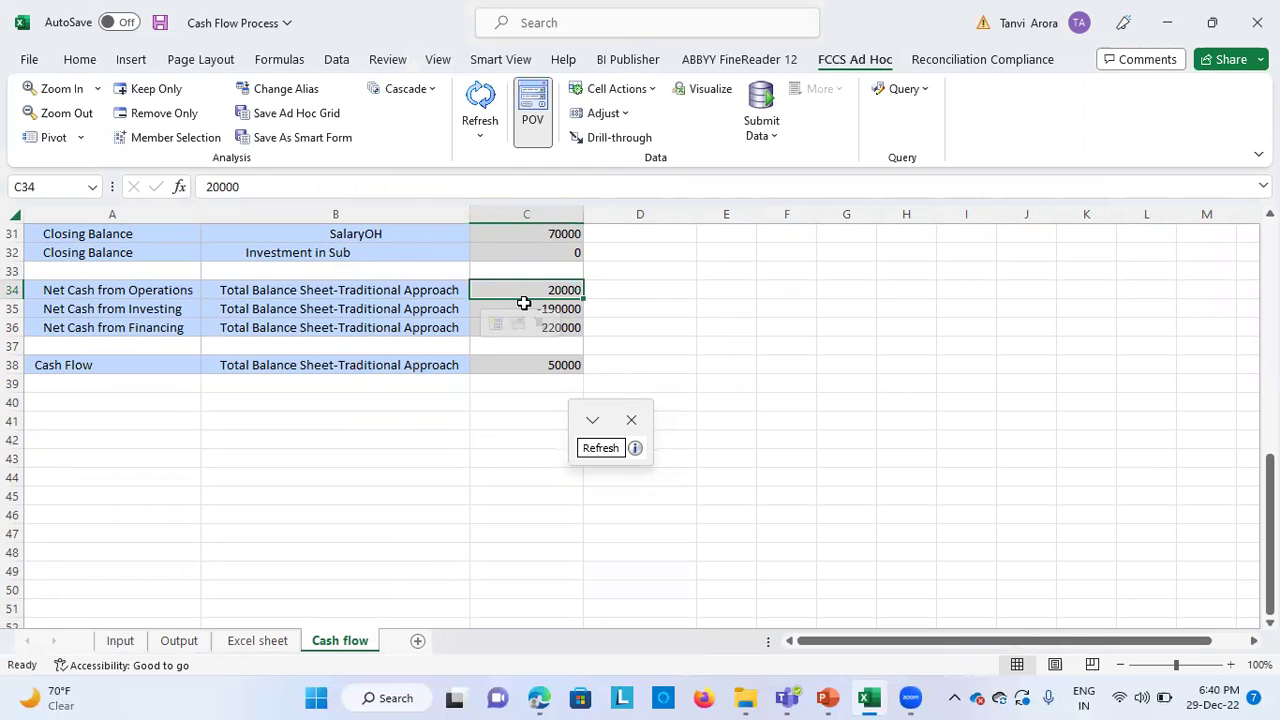
{"action": "left_click", "coordinate": [232, 643]}
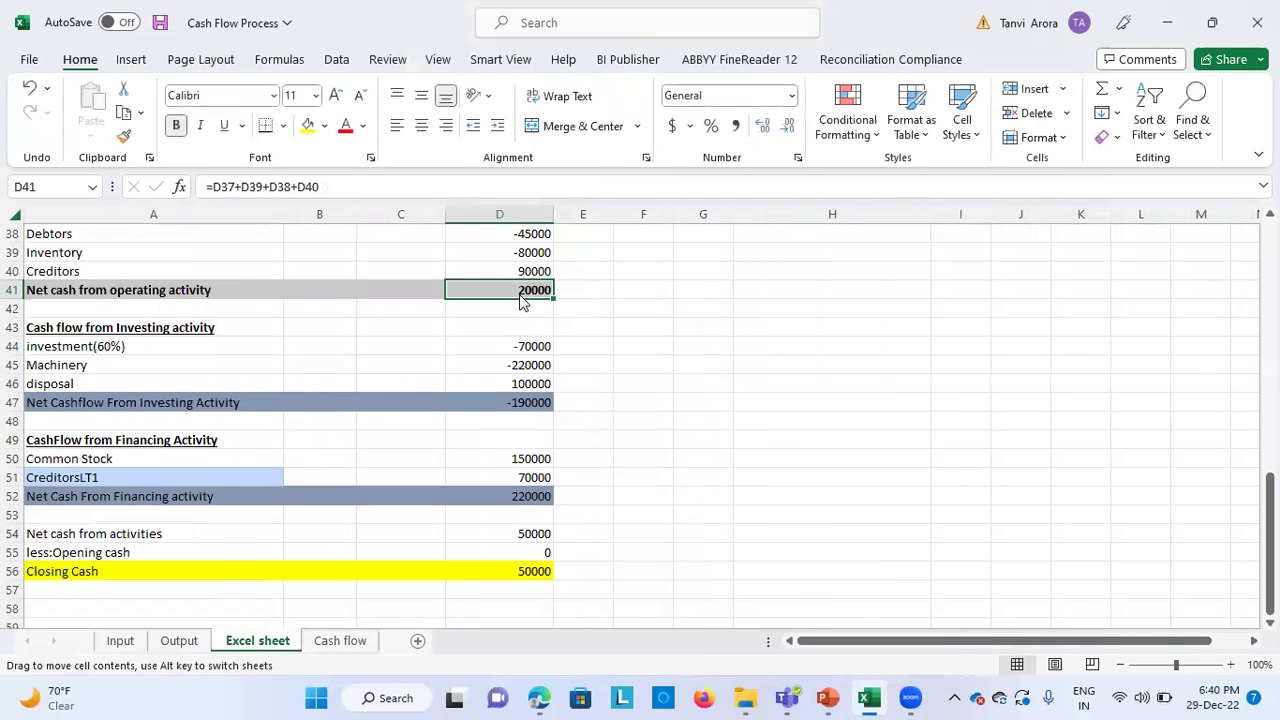
{"action": "left_click", "coordinate": [340, 641]}
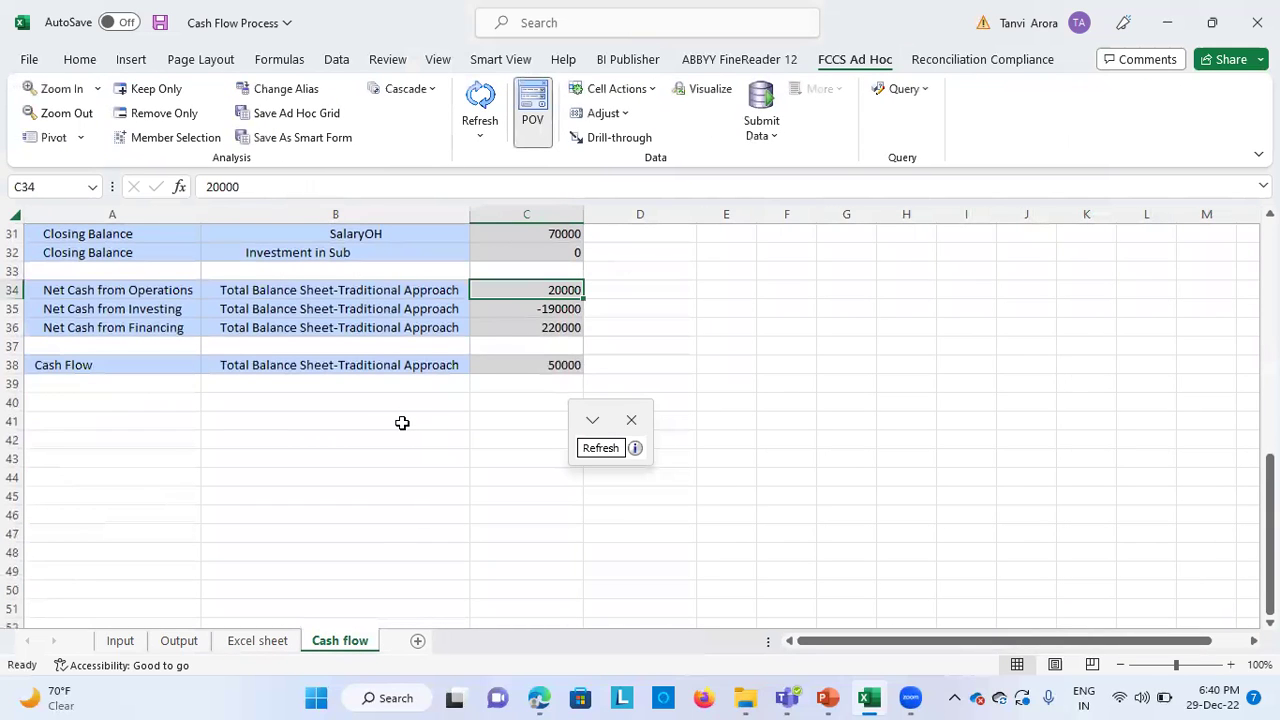
{"action": "left_click", "coordinate": [365, 289]}
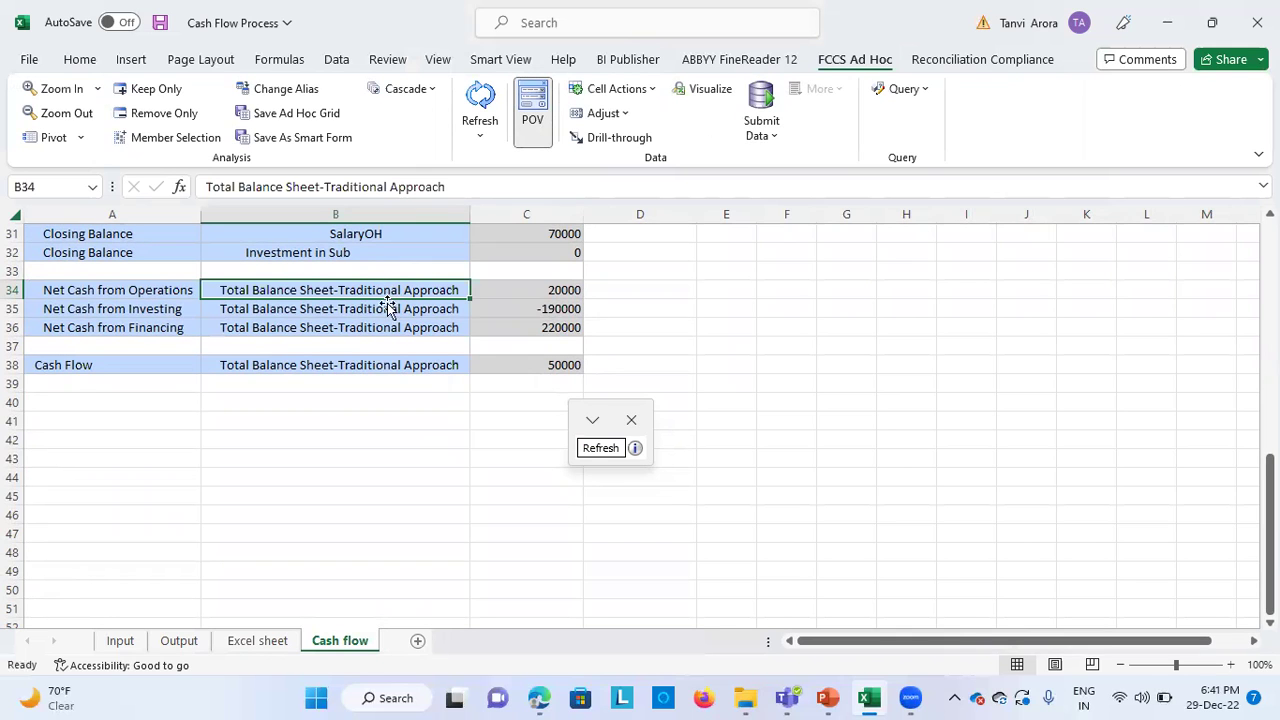
Return to the manual cash flow working and examine the investment(60%) amount under investing activity.
{"action": "scroll", "coordinate": [343, 334], "scroll_direction": "up", "scroll_amount": 3}
{"action": "left_click", "coordinate": [119, 641]}
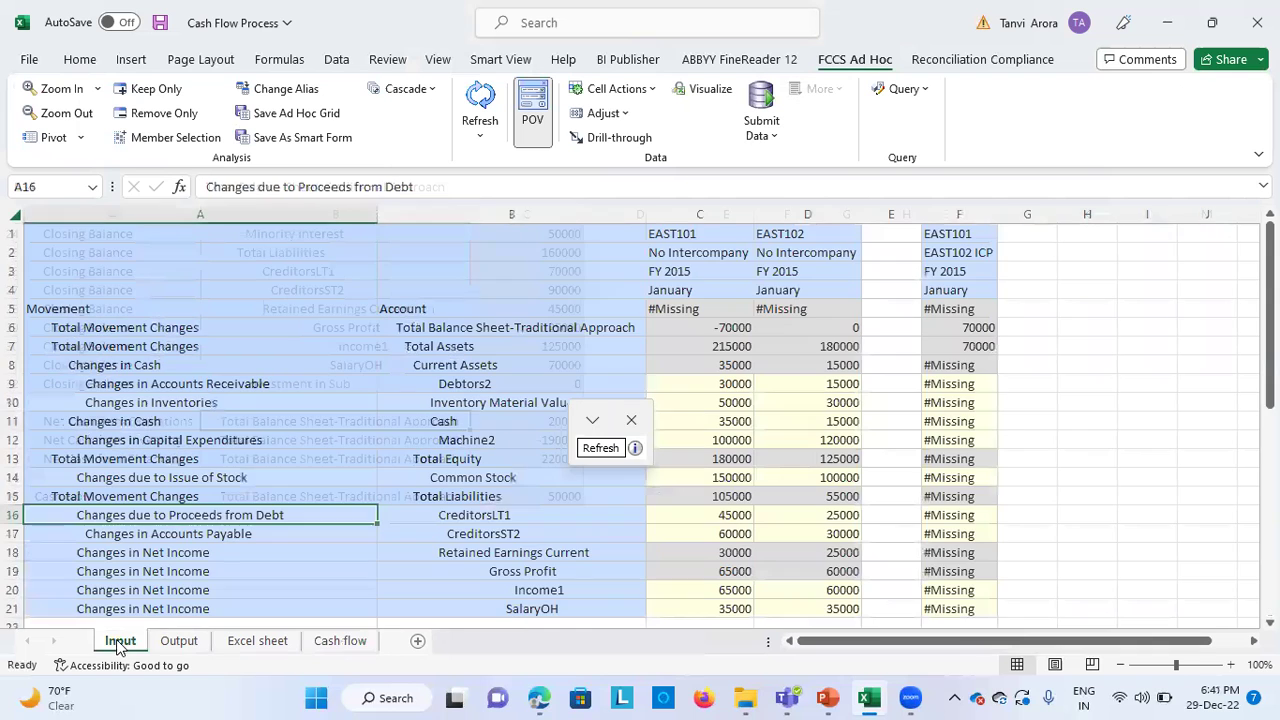
{"action": "left_click", "coordinate": [250, 641]}
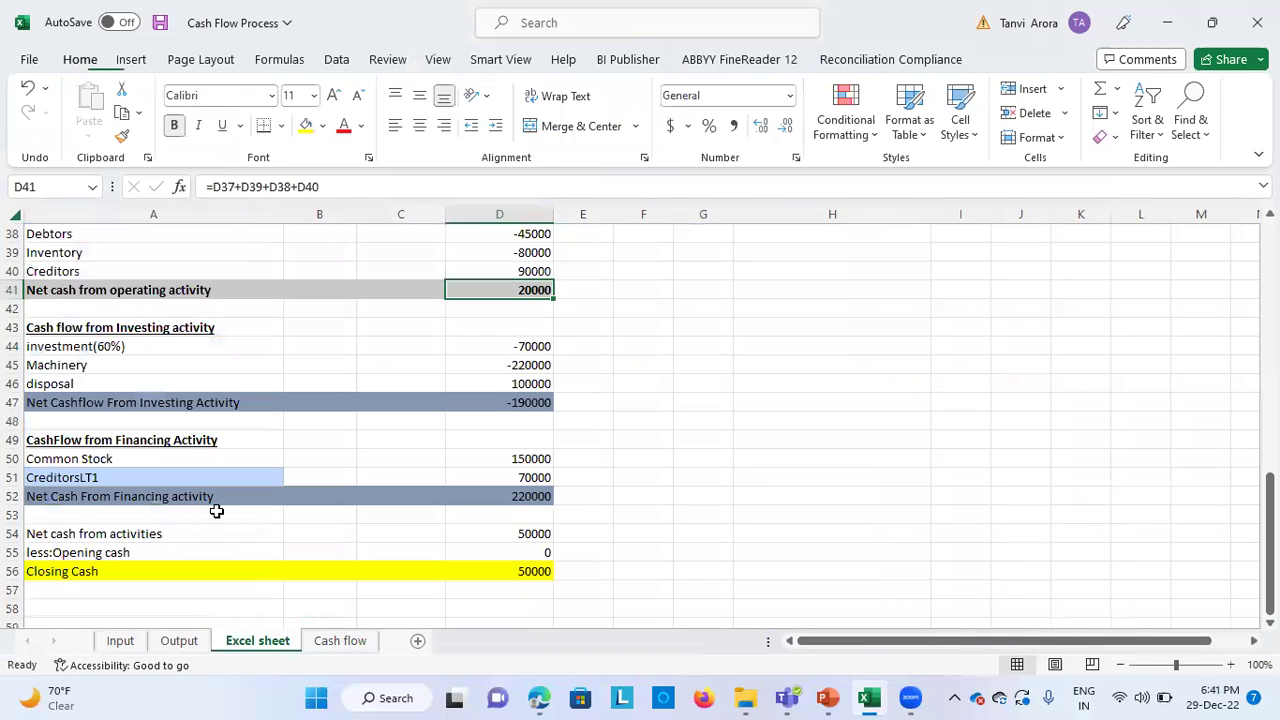
{"action": "left_click", "coordinate": [192, 367]}
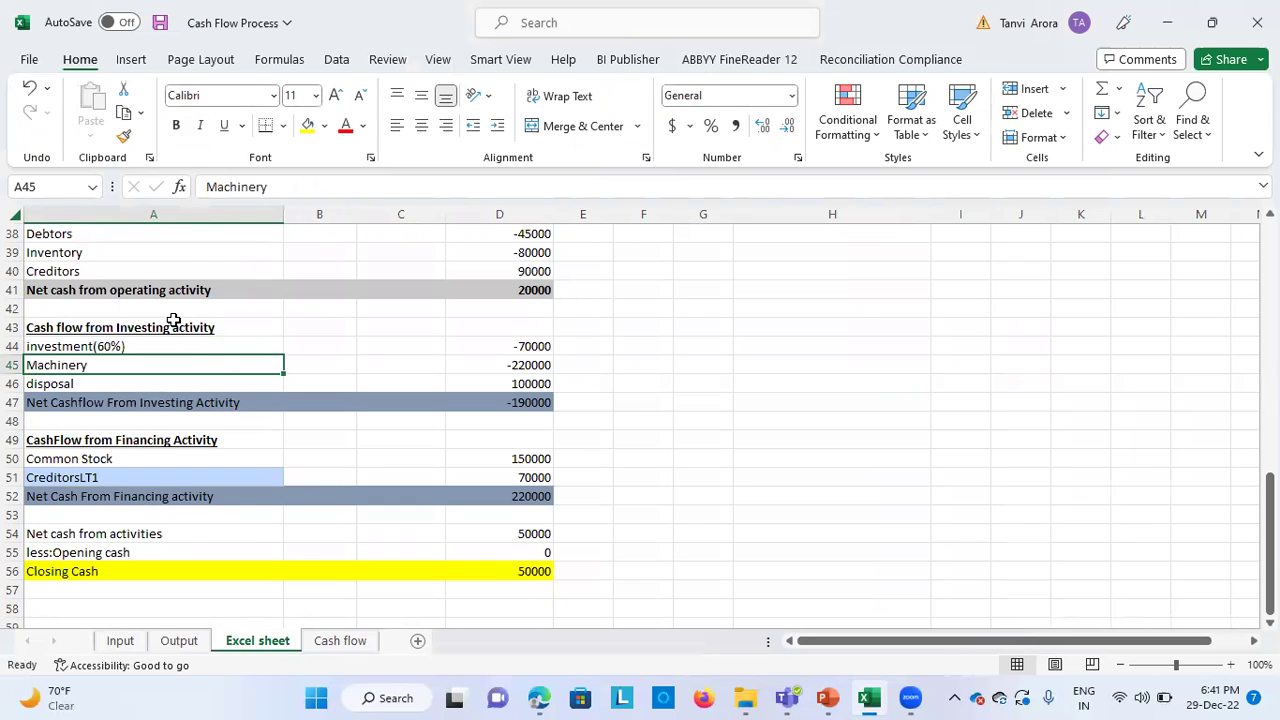
{"action": "left_click", "coordinate": [122, 347]}
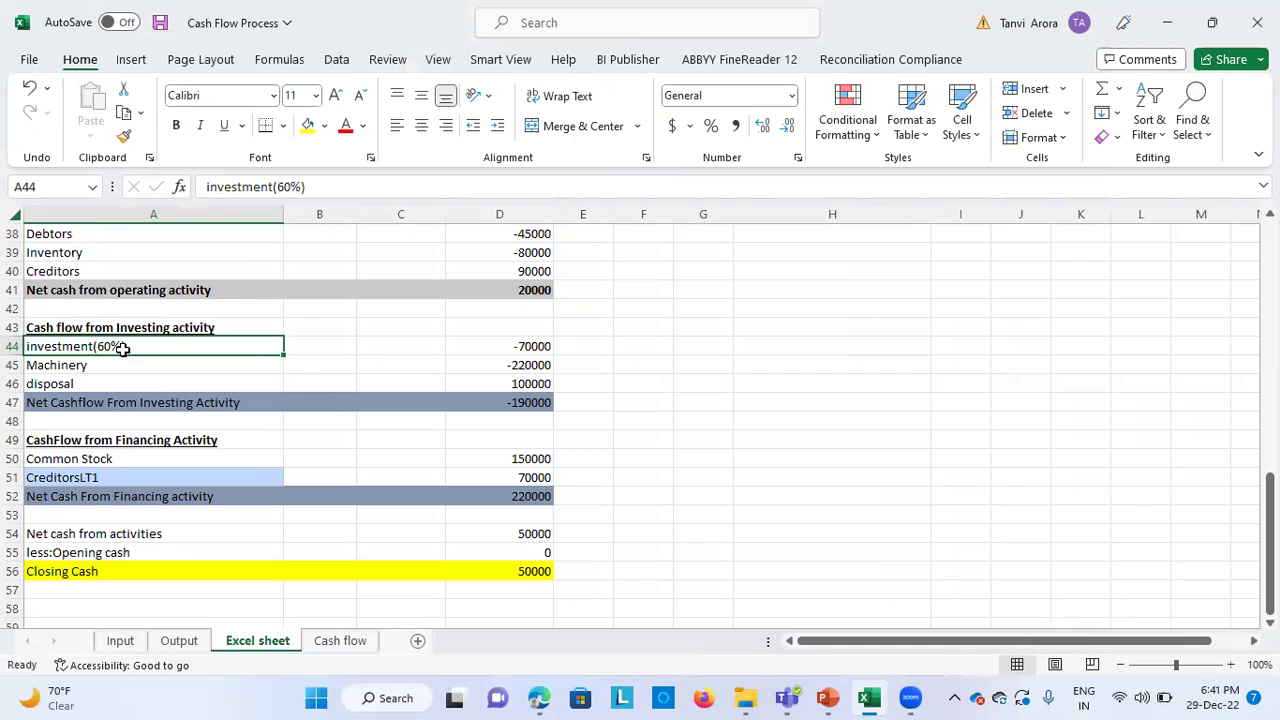
{"action": "left_click", "coordinate": [472, 350]}
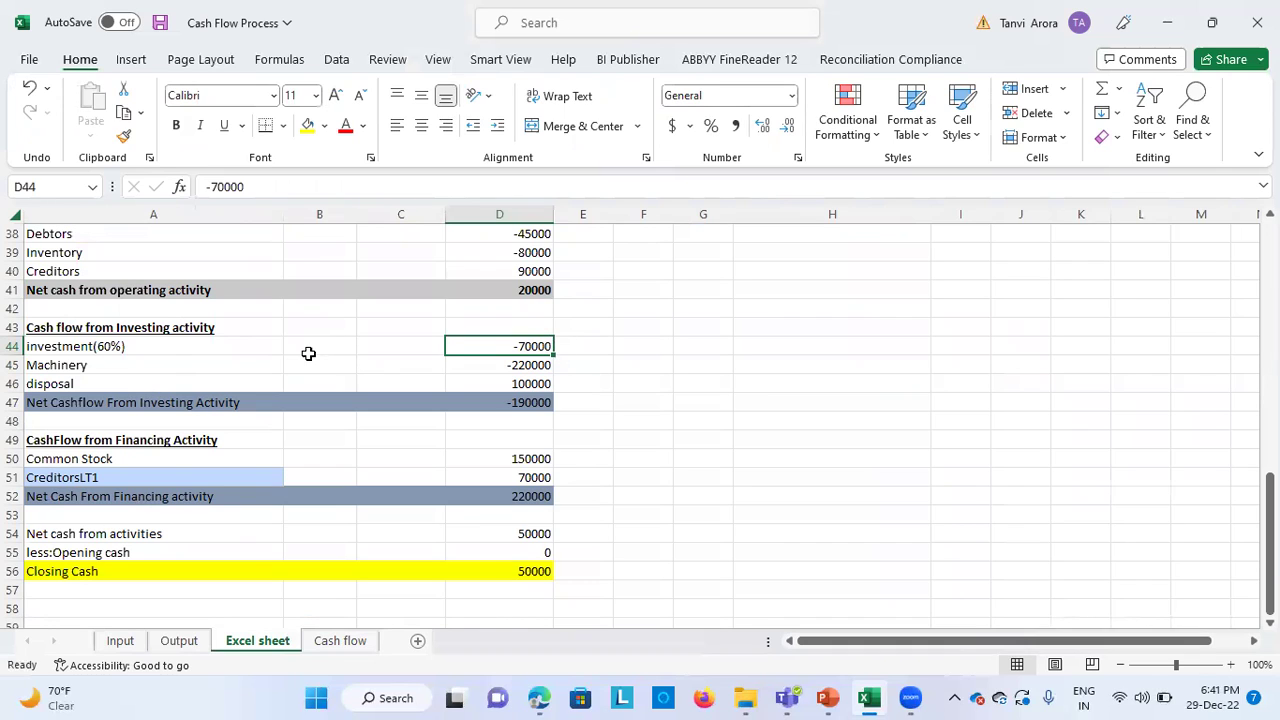
Compare the Machinery amount under investing activity with the consolidated Machine2 balance.
{"action": "left_click", "coordinate": [280, 365]}
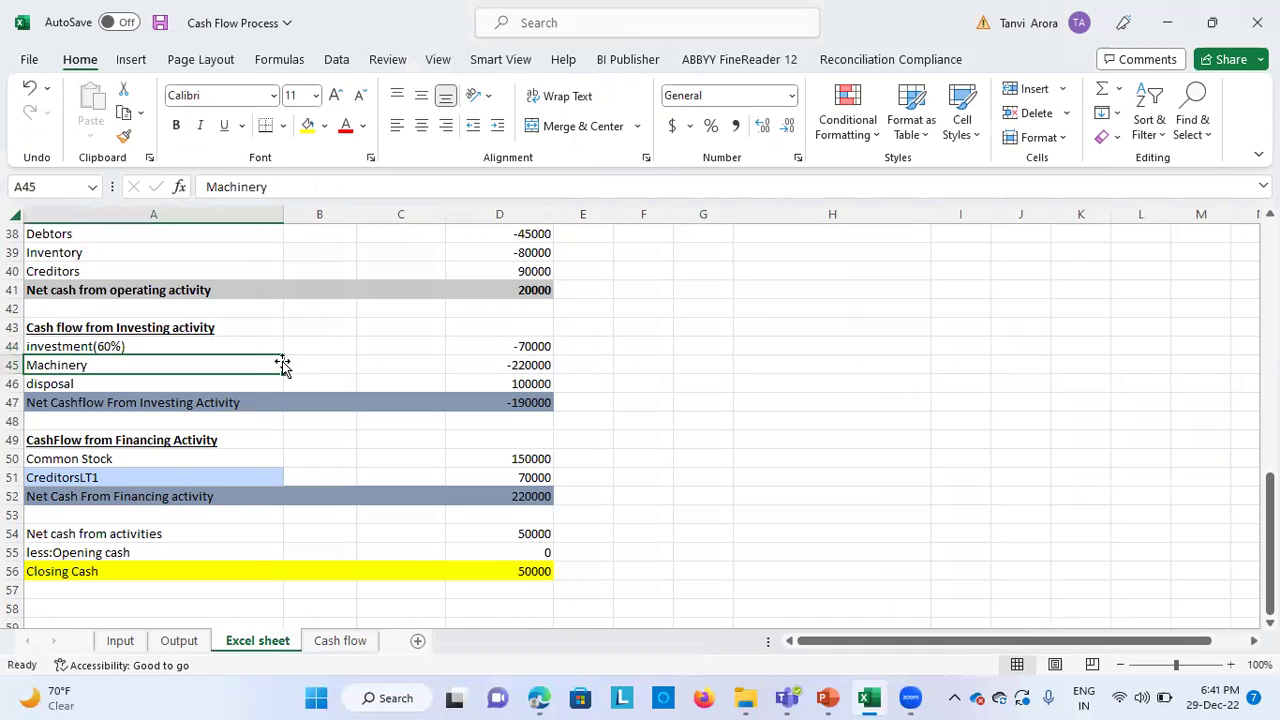
{"action": "left_click", "coordinate": [487, 366]}
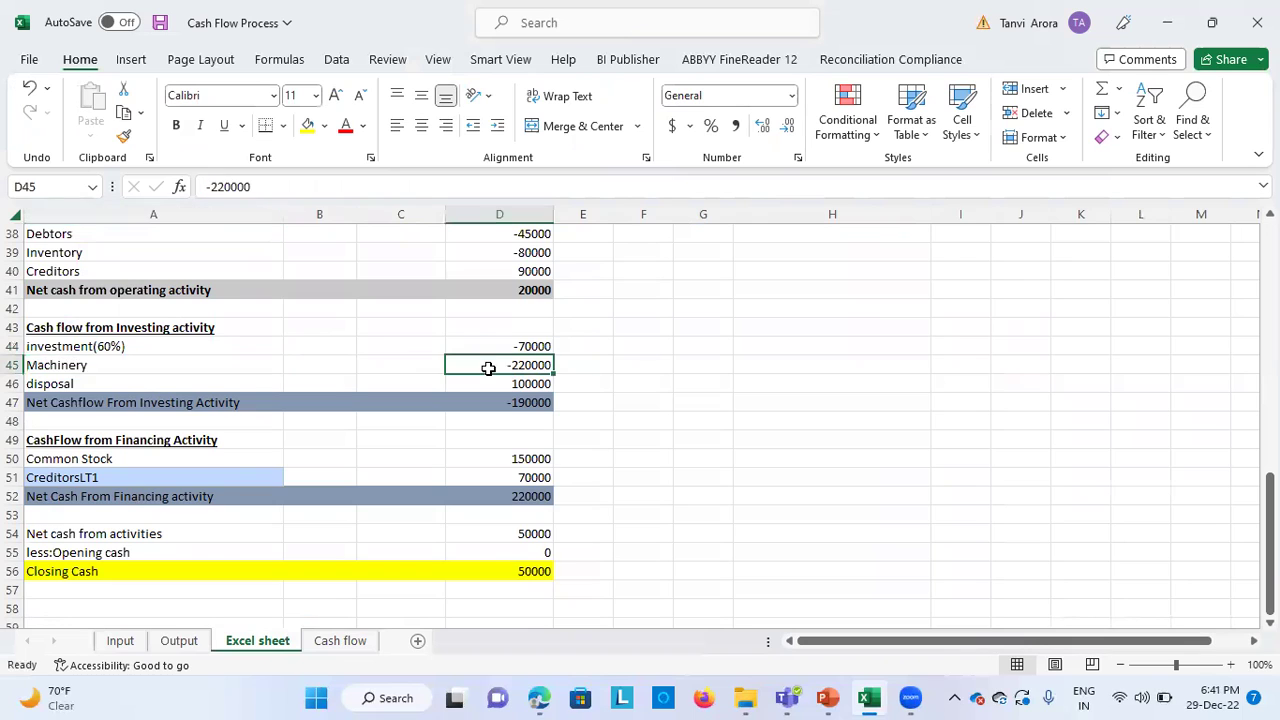
{"action": "scroll", "coordinate": [670, 395], "scroll_direction": "up", "scroll_amount": 10}
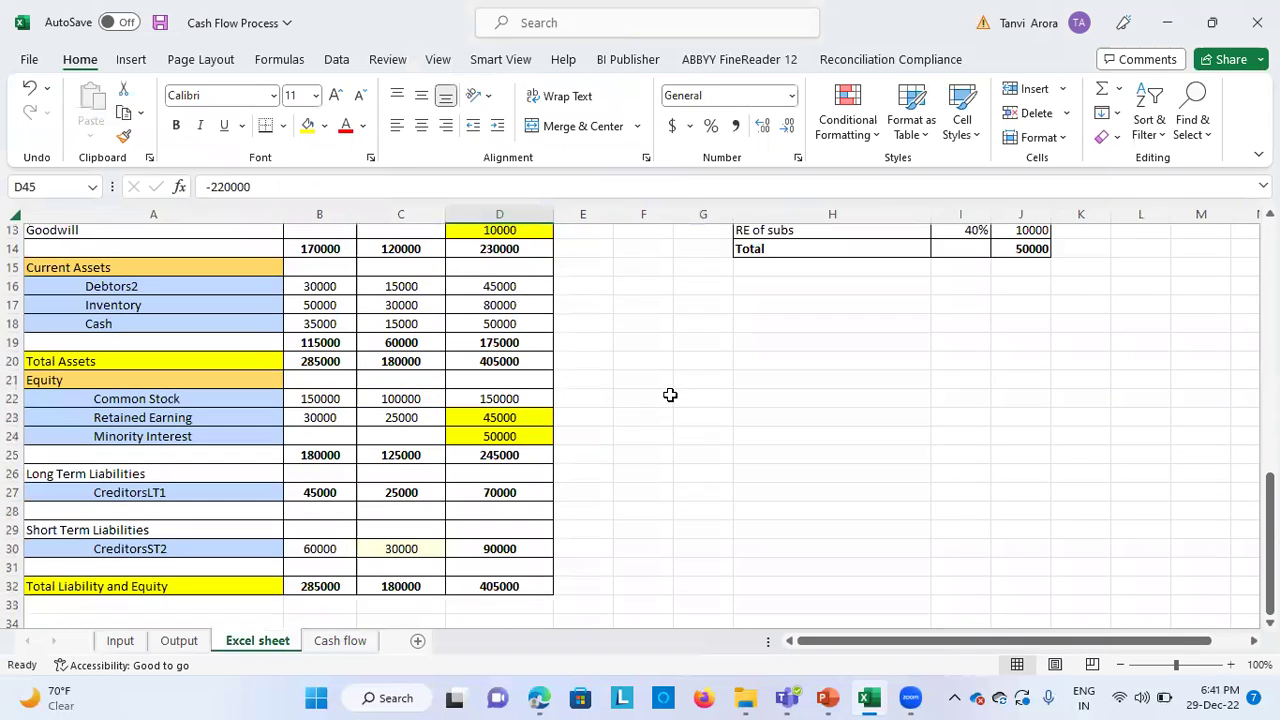
{"action": "scroll", "coordinate": [670, 395], "scroll_direction": "up", "scroll_amount": 2}
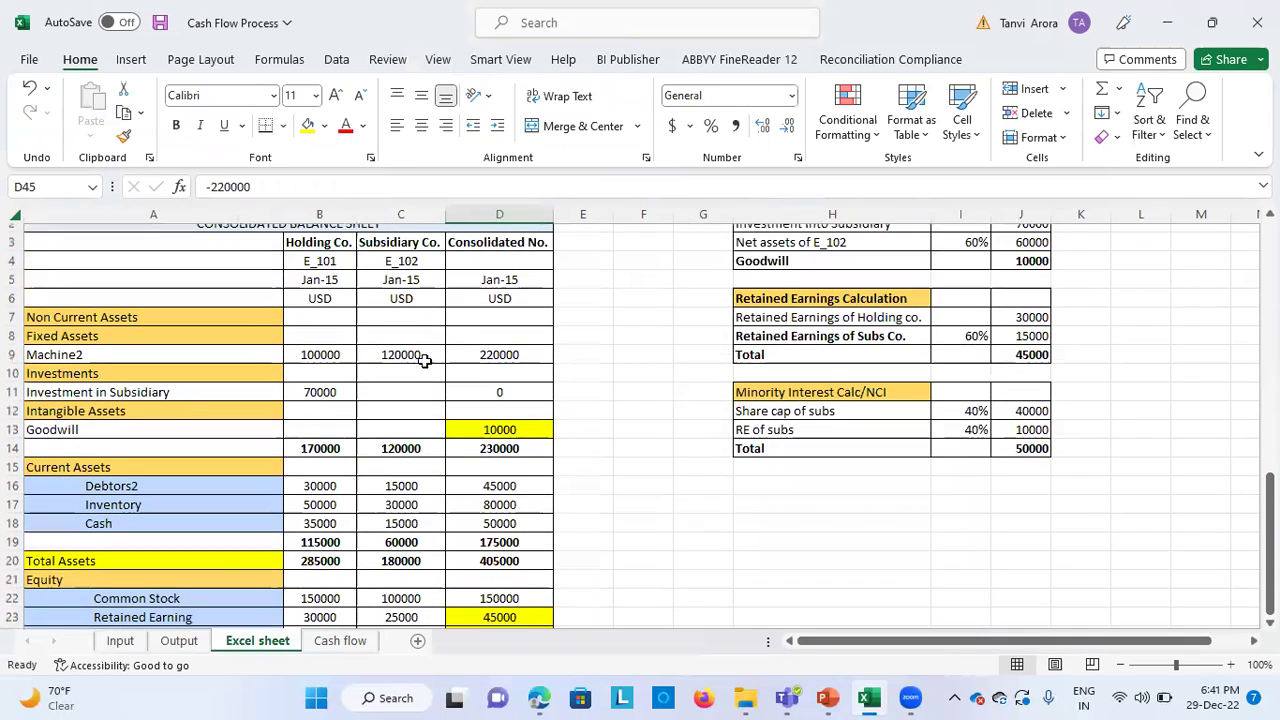
{"action": "left_click", "coordinate": [492, 352]}
{"action": "scroll", "coordinate": [482, 470], "scroll_direction": "down", "scroll_amount": 15}
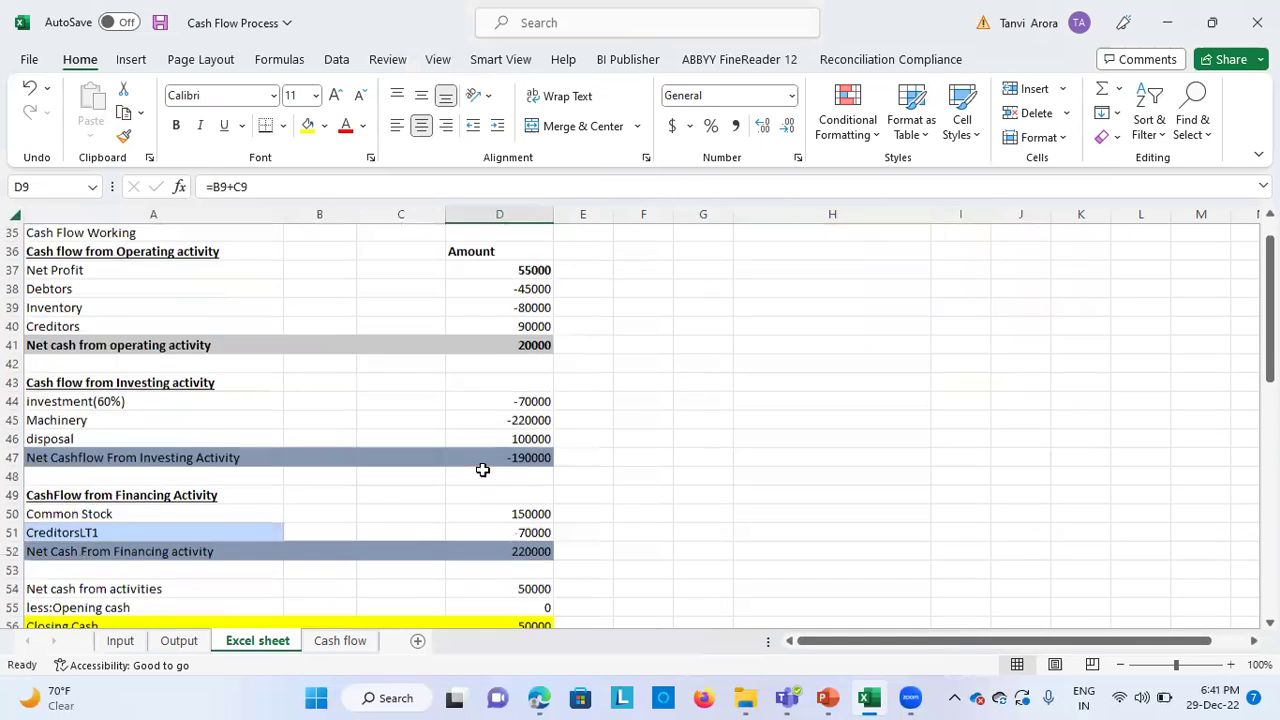
{"action": "scroll", "coordinate": [482, 470], "scroll_direction": "up", "scroll_amount": 2}
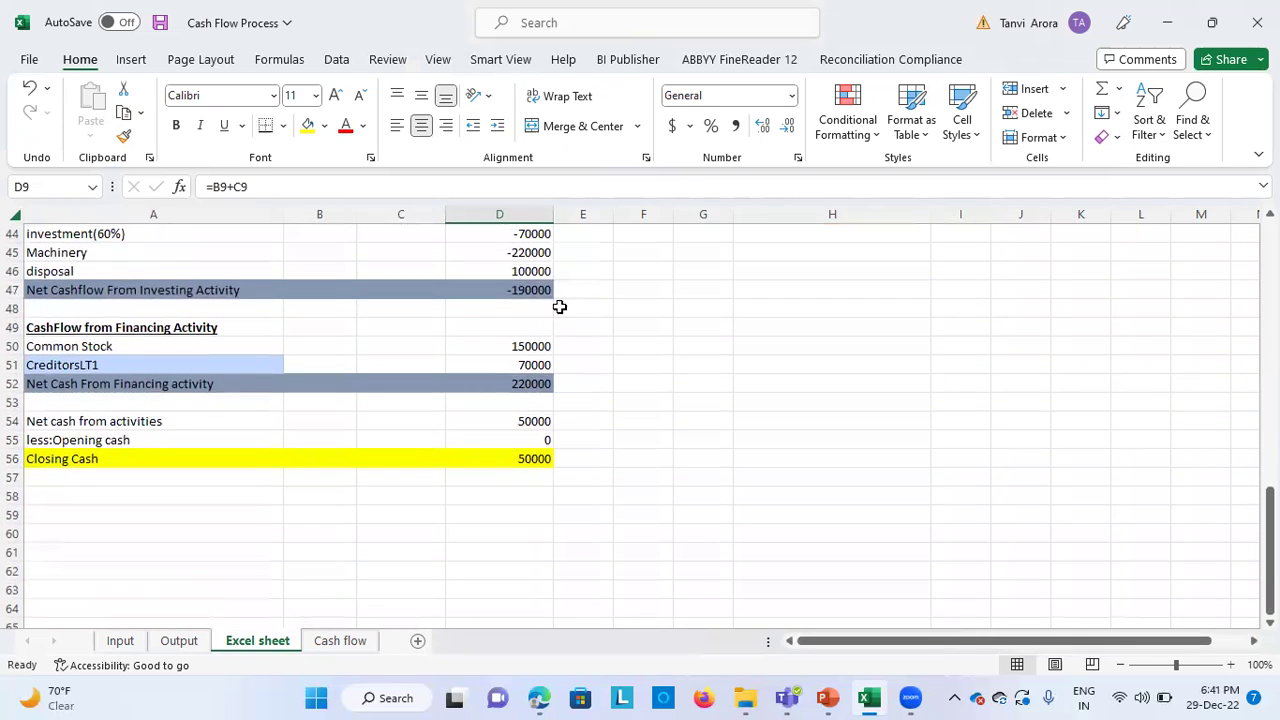
{"action": "left_click", "coordinate": [525, 250]}
Compare the disposal amount with the holding company's Machine2 balance, and check the Net Cashflow From Investing Activity formula.
{"action": "left_click", "coordinate": [183, 268]}
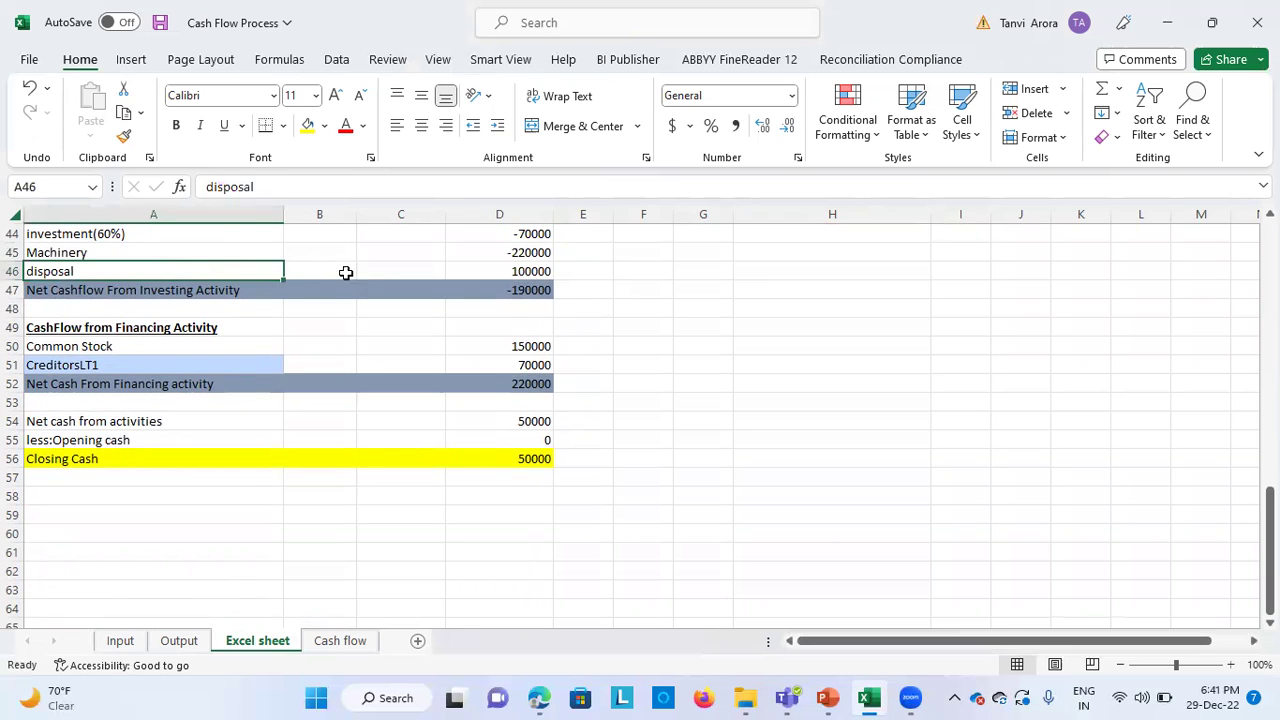
{"action": "left_click", "coordinate": [476, 271]}
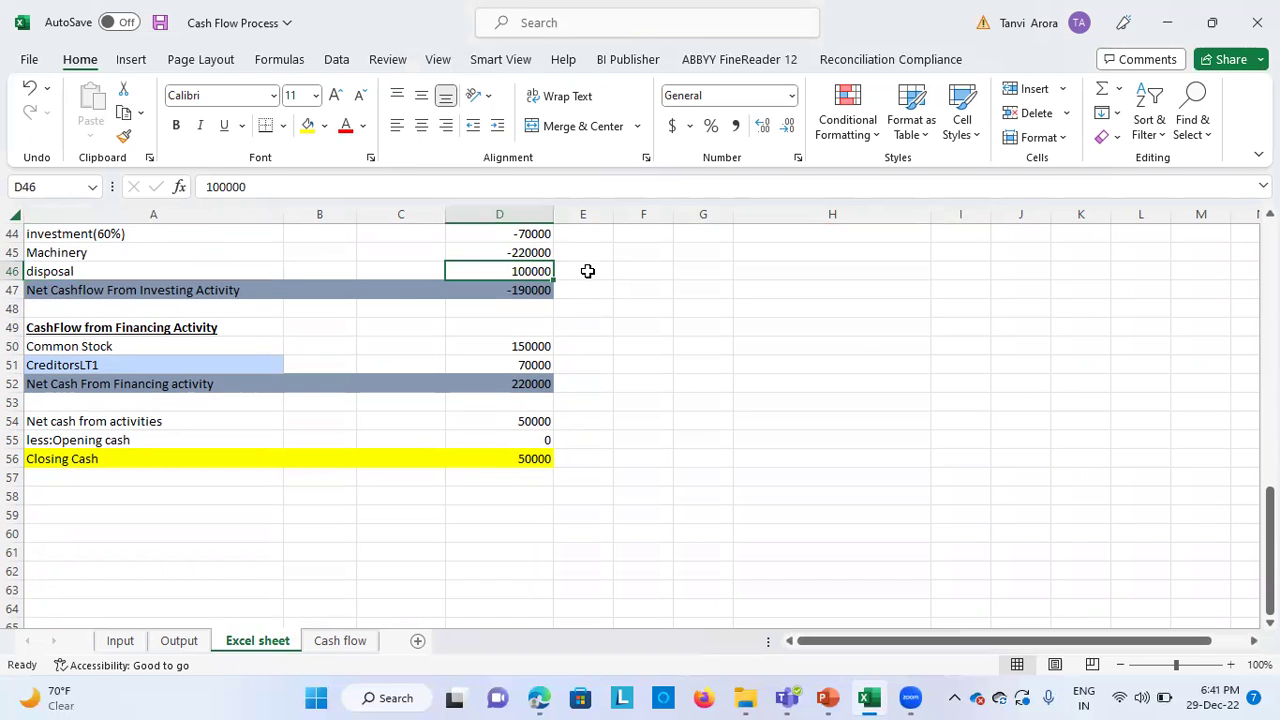
{"action": "scroll", "coordinate": [587, 271], "scroll_direction": "up", "scroll_amount": 2}
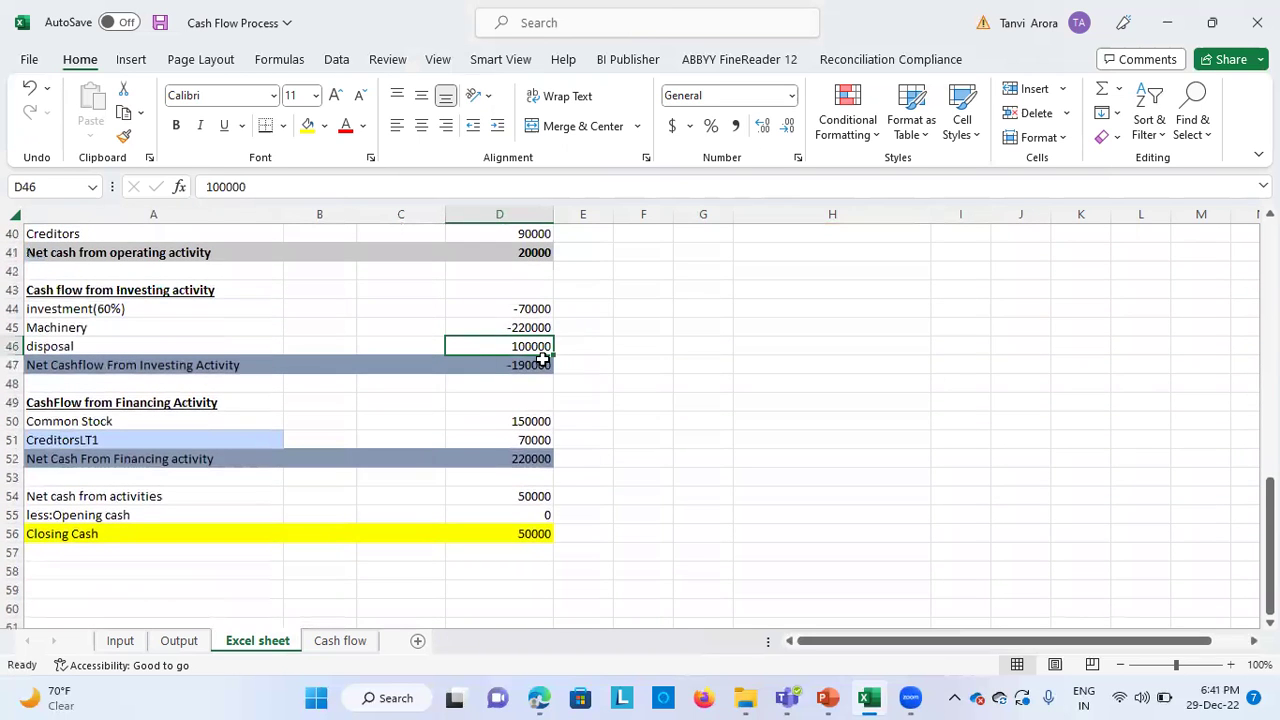
{"action": "scroll", "coordinate": [542, 359], "scroll_direction": "up", "scroll_amount": 4}
{"action": "scroll", "coordinate": [542, 359], "scroll_direction": "up", "scroll_amount": 5}
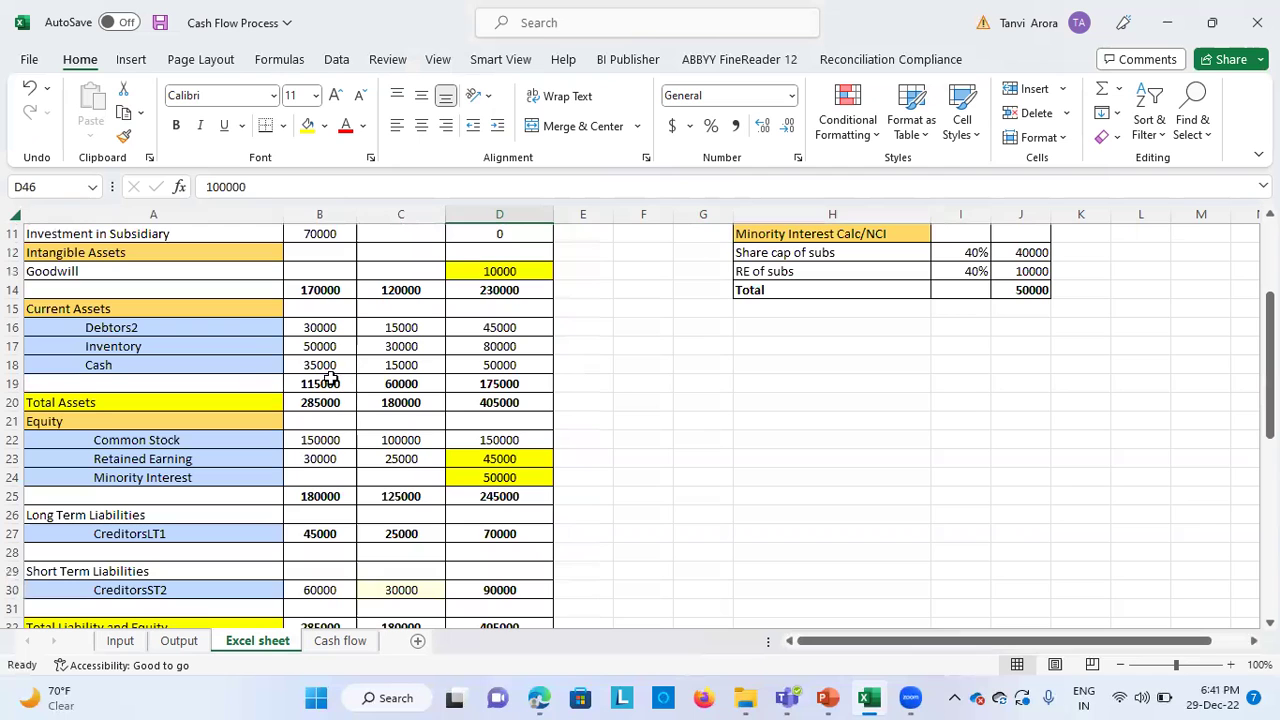
{"action": "scroll", "coordinate": [285, 440], "scroll_direction": "up", "scroll_amount": 2}
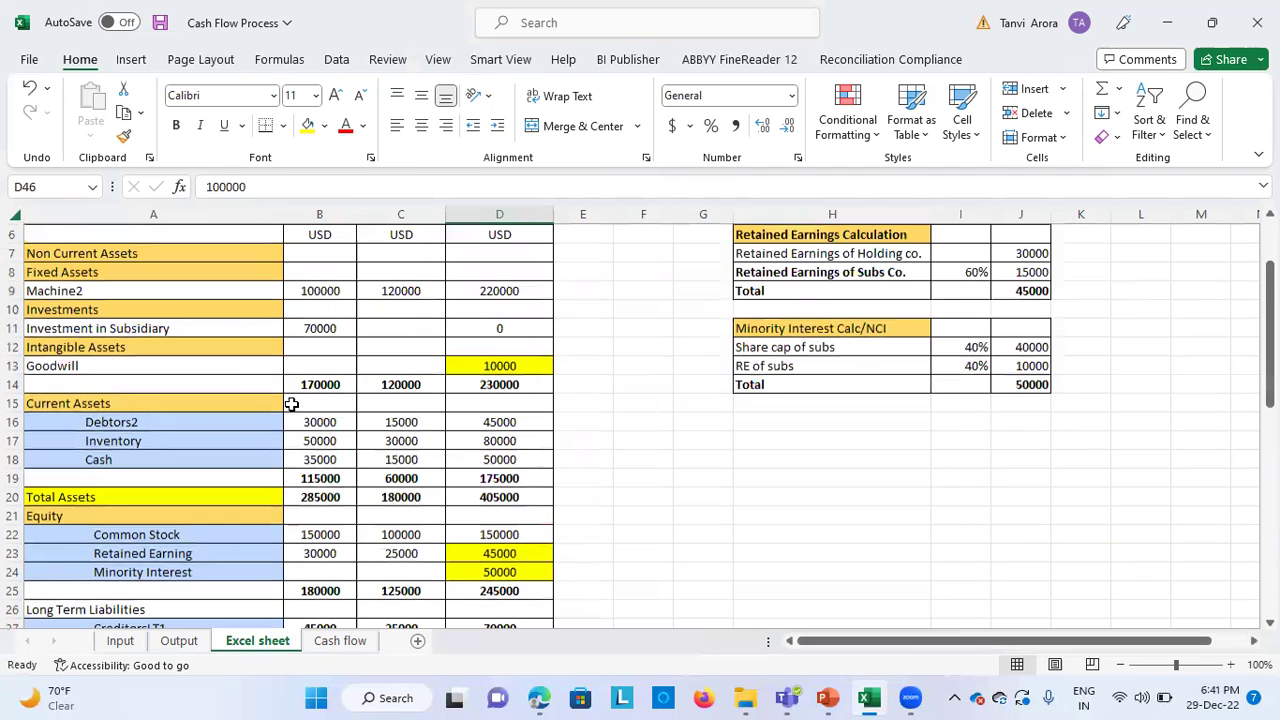
{"action": "left_click", "coordinate": [325, 289]}
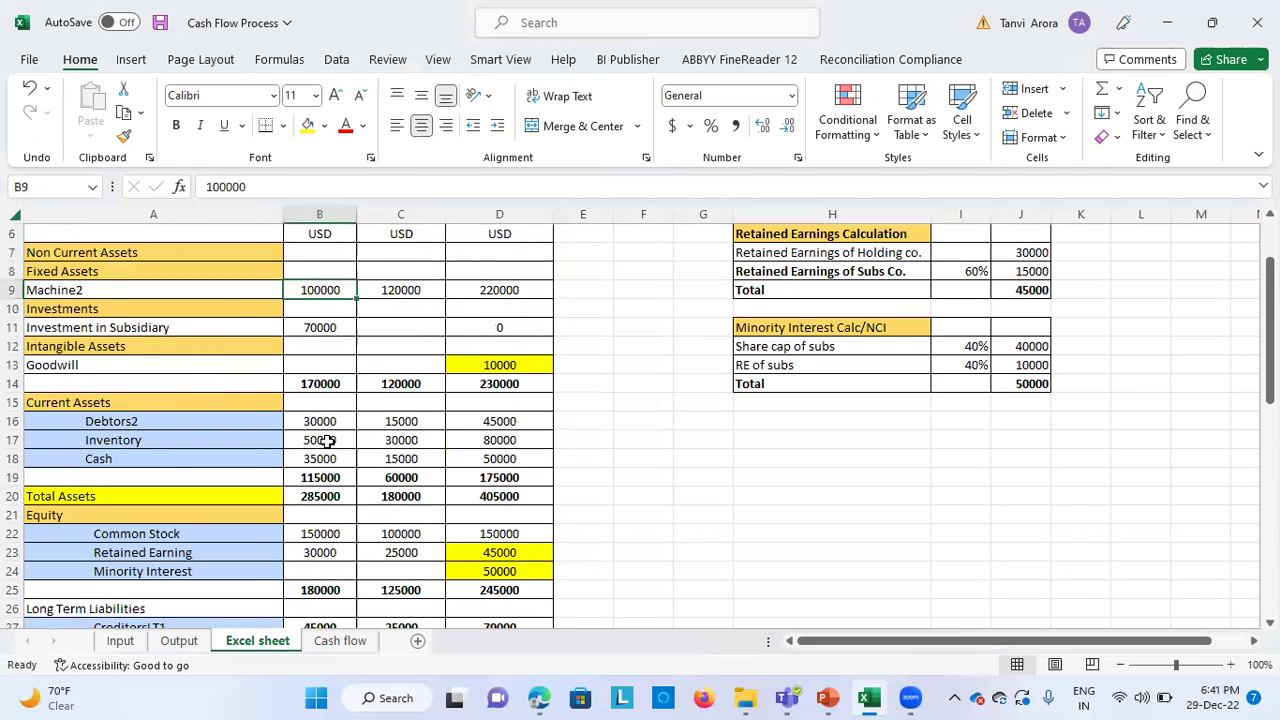
{"action": "scroll", "coordinate": [316, 470], "scroll_direction": "down", "scroll_amount": 7}
{"action": "scroll", "coordinate": [316, 470], "scroll_direction": "down", "scroll_amount": 2}
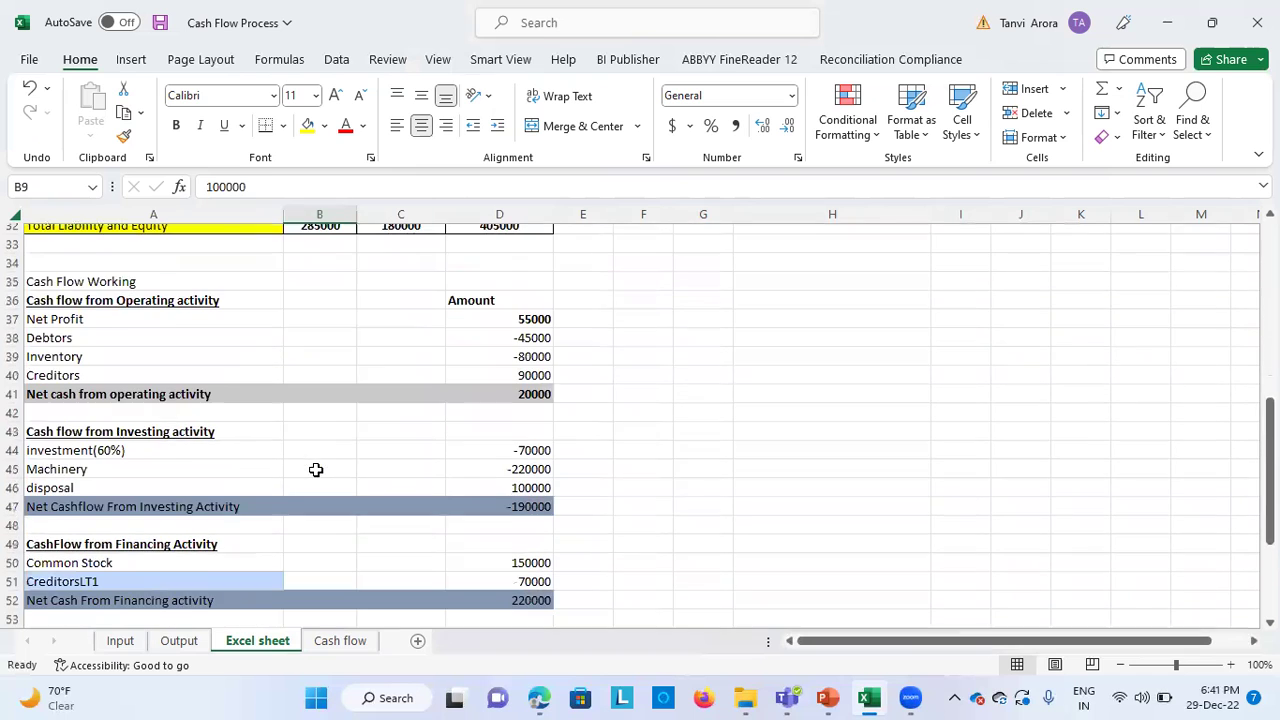
{"action": "scroll", "coordinate": [415, 541], "scroll_direction": "down", "scroll_amount": 1}
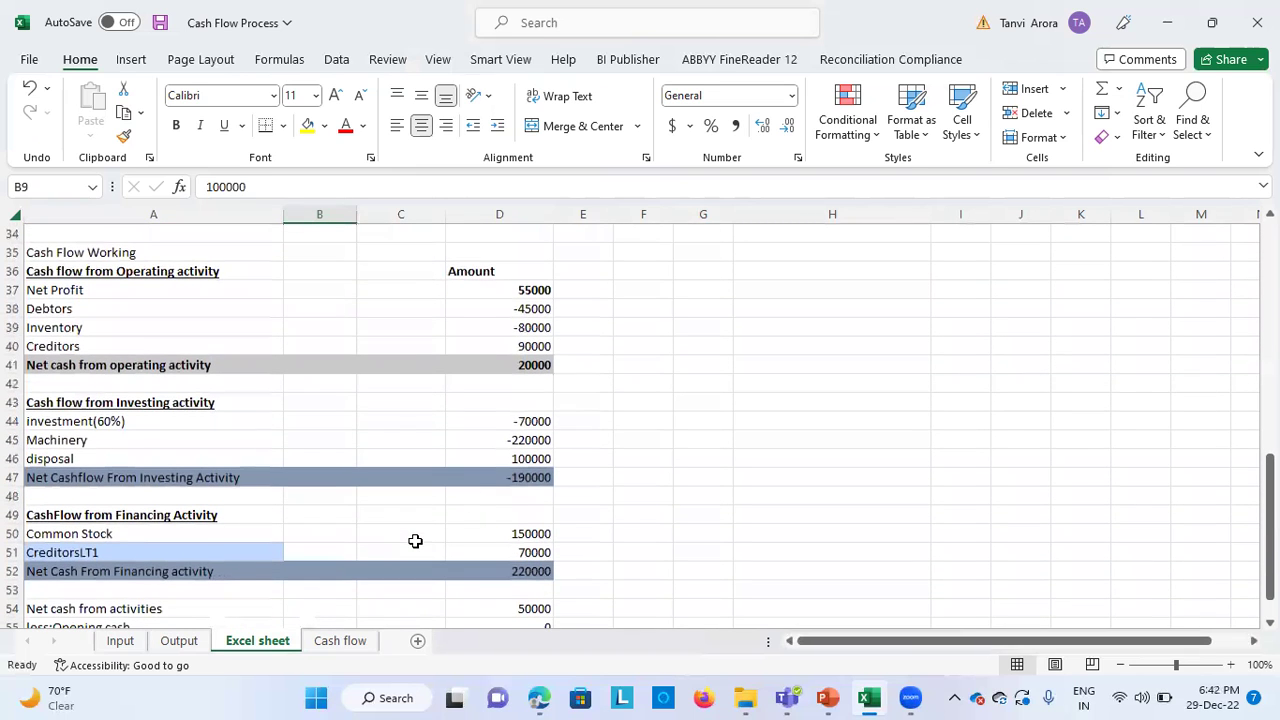
{"action": "left_click", "coordinate": [474, 458]}
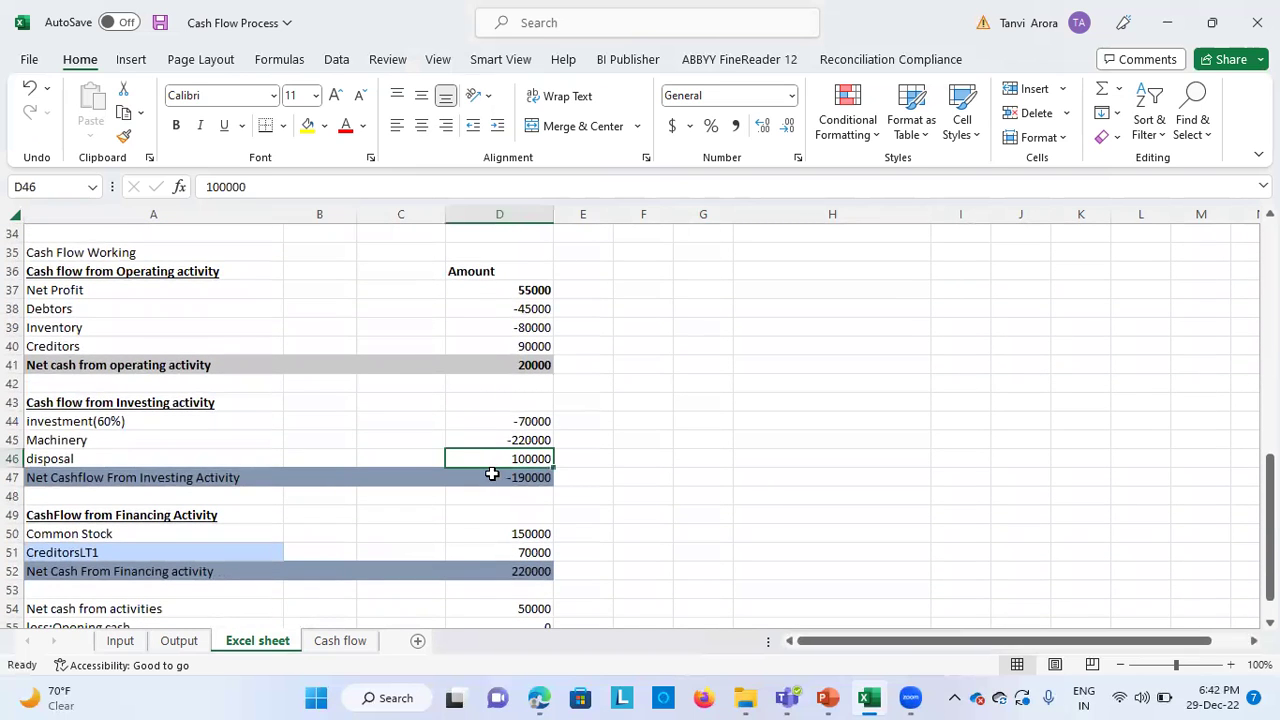
{"action": "left_click", "coordinate": [486, 480]}
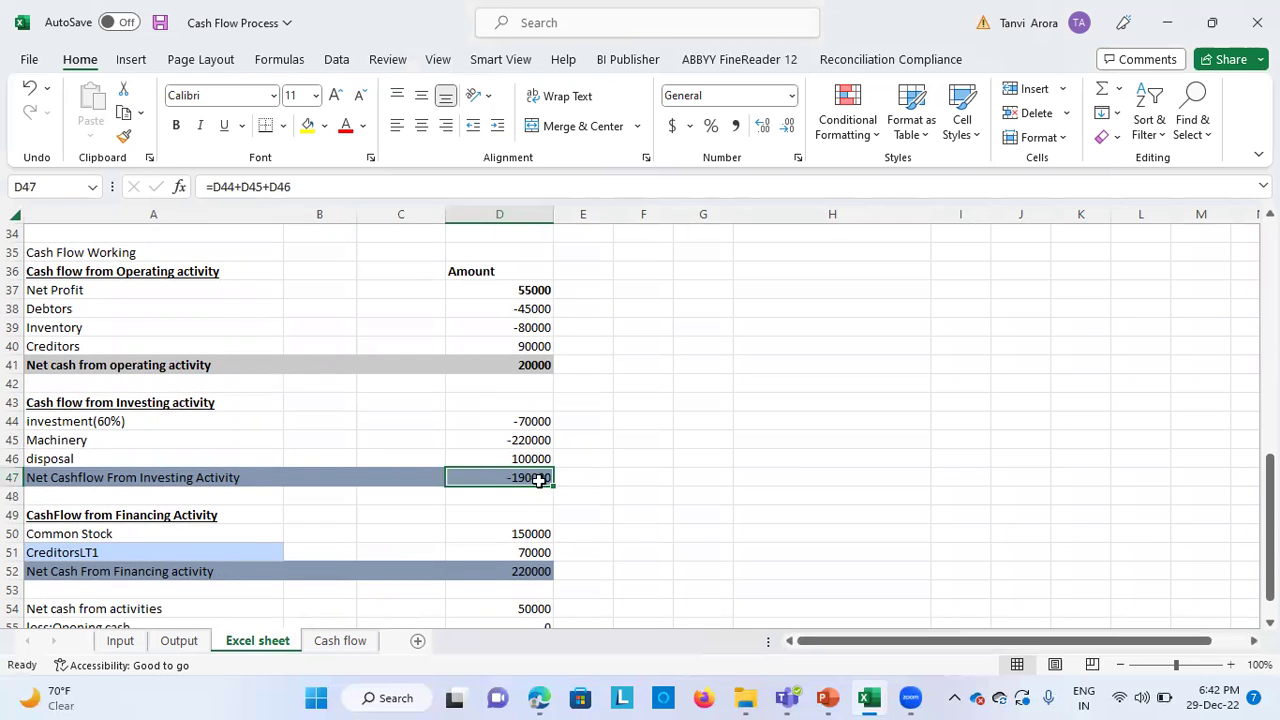
Check Common Stock under financing activity against the holding company's Common Stock balance, and examine the CreditorsLT1 amount.
{"action": "scroll", "coordinate": [526, 510], "scroll_direction": "down", "scroll_amount": 1}
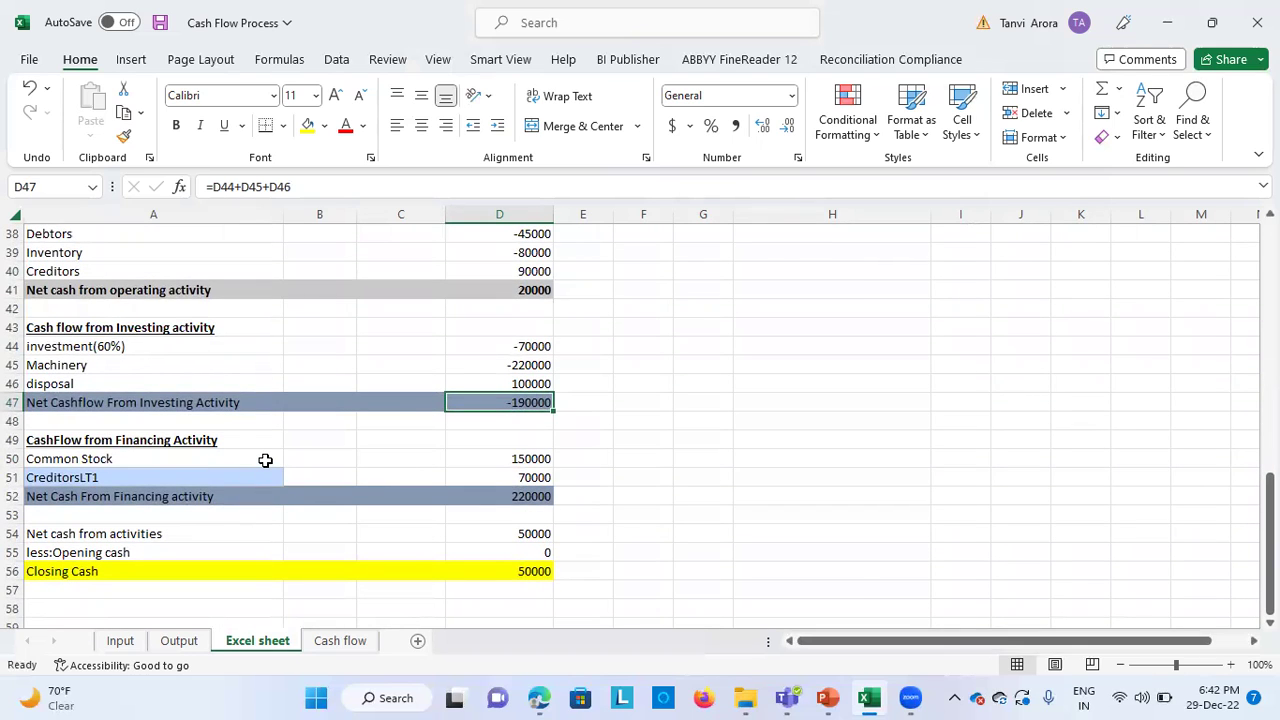
{"action": "left_click", "coordinate": [162, 457]}
{"action": "scroll", "coordinate": [230, 410], "scroll_direction": "up", "scroll_amount": 6}
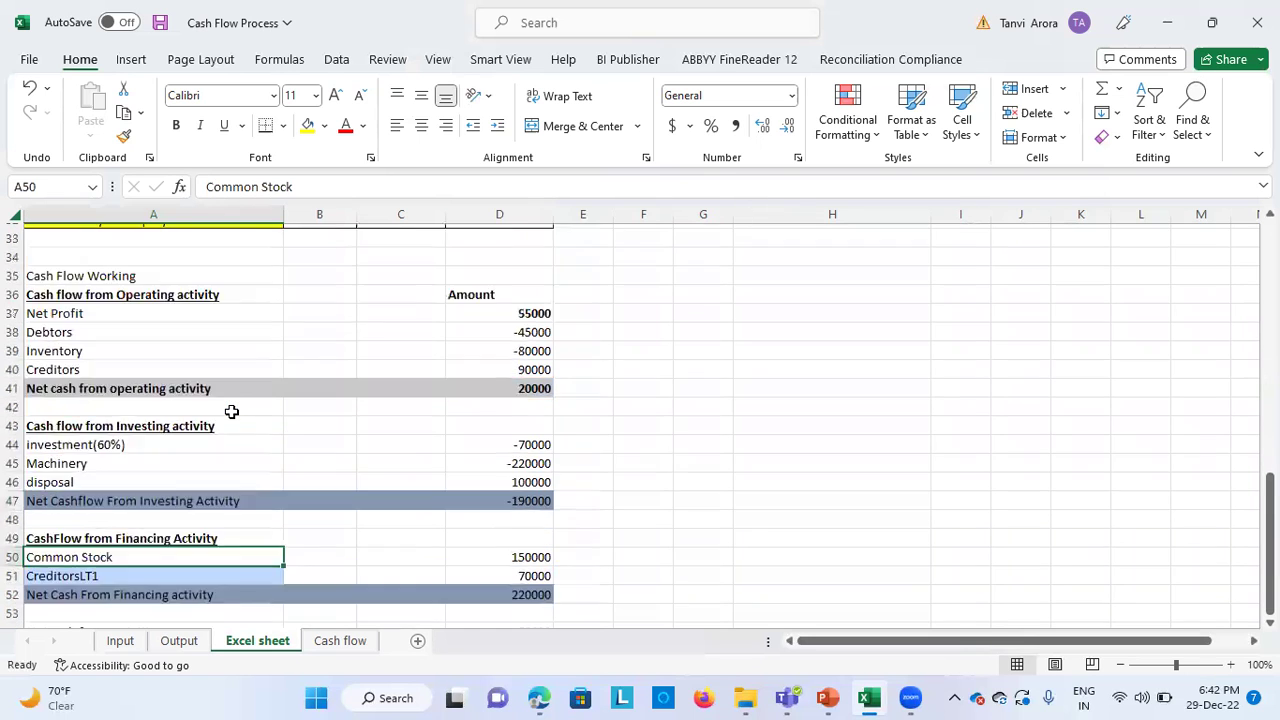
{"action": "scroll", "coordinate": [231, 412], "scroll_direction": "up", "scroll_amount": 3}
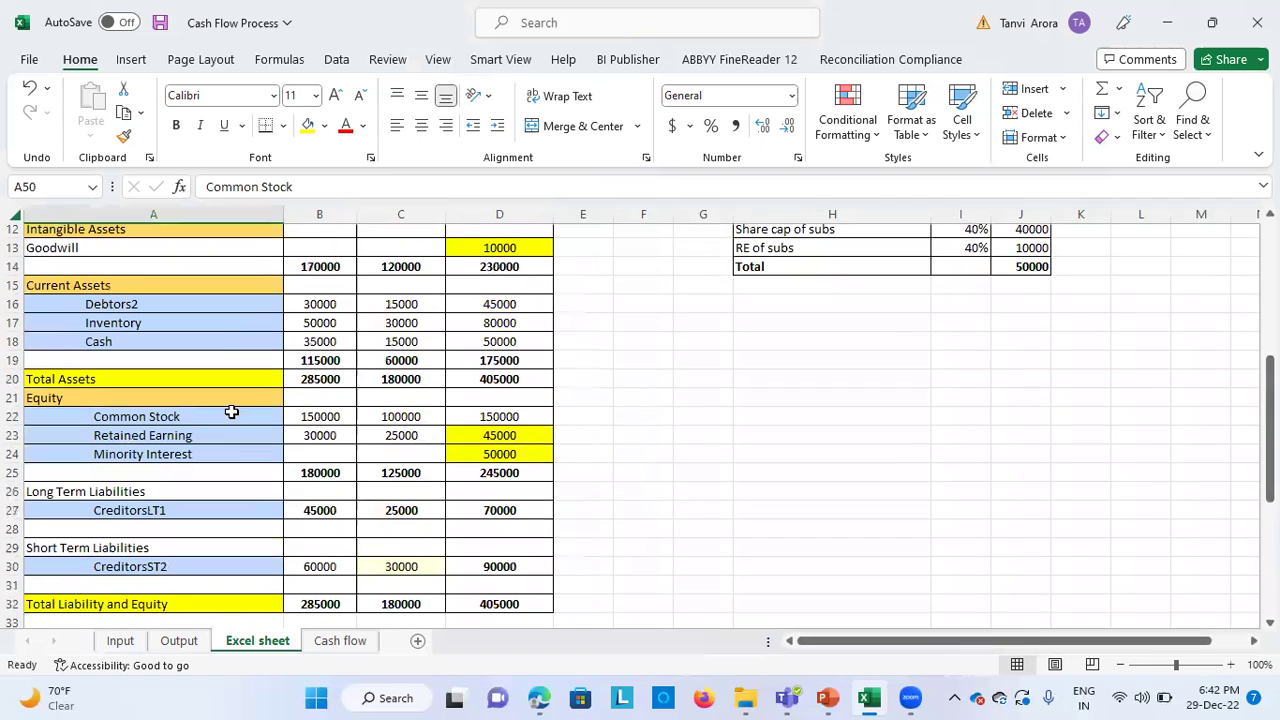
{"action": "left_click", "coordinate": [316, 422]}
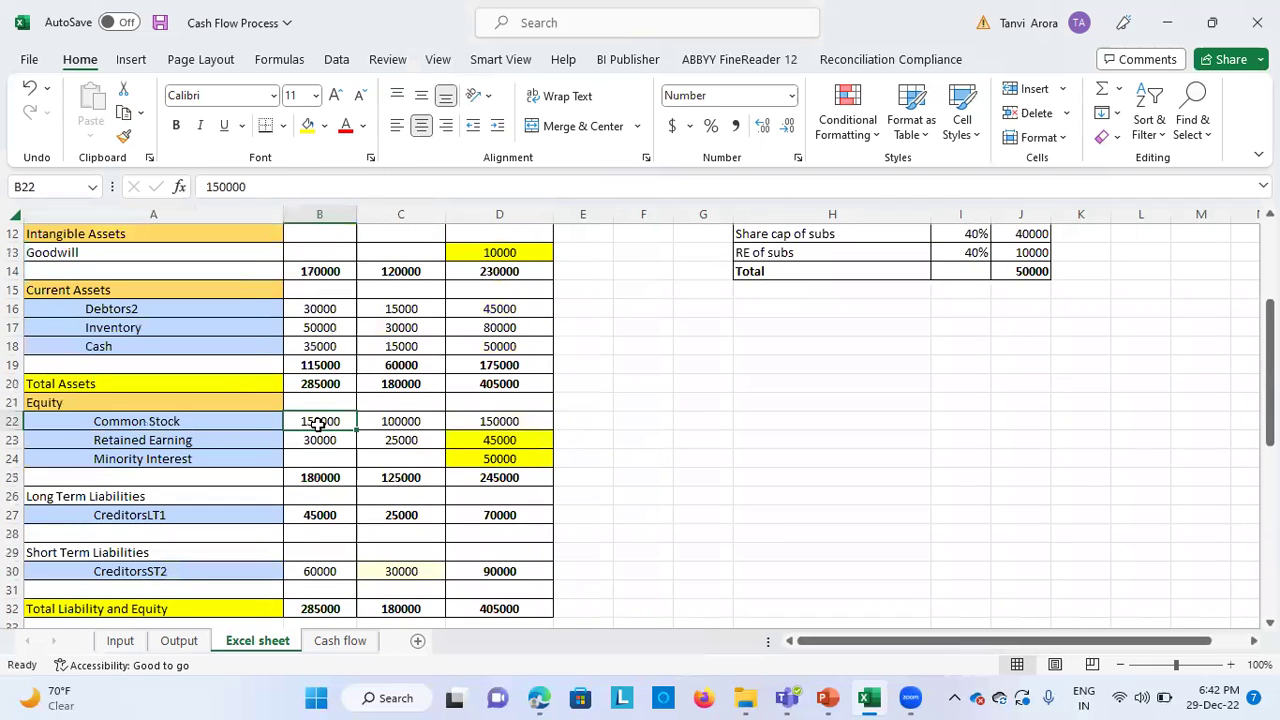
{"action": "scroll", "coordinate": [291, 512], "scroll_direction": "down", "scroll_amount": 7}
{"action": "scroll", "coordinate": [291, 512], "scroll_direction": "down", "scroll_amount": 3}
{"action": "scroll", "coordinate": [291, 512], "scroll_direction": "up", "scroll_amount": 1}
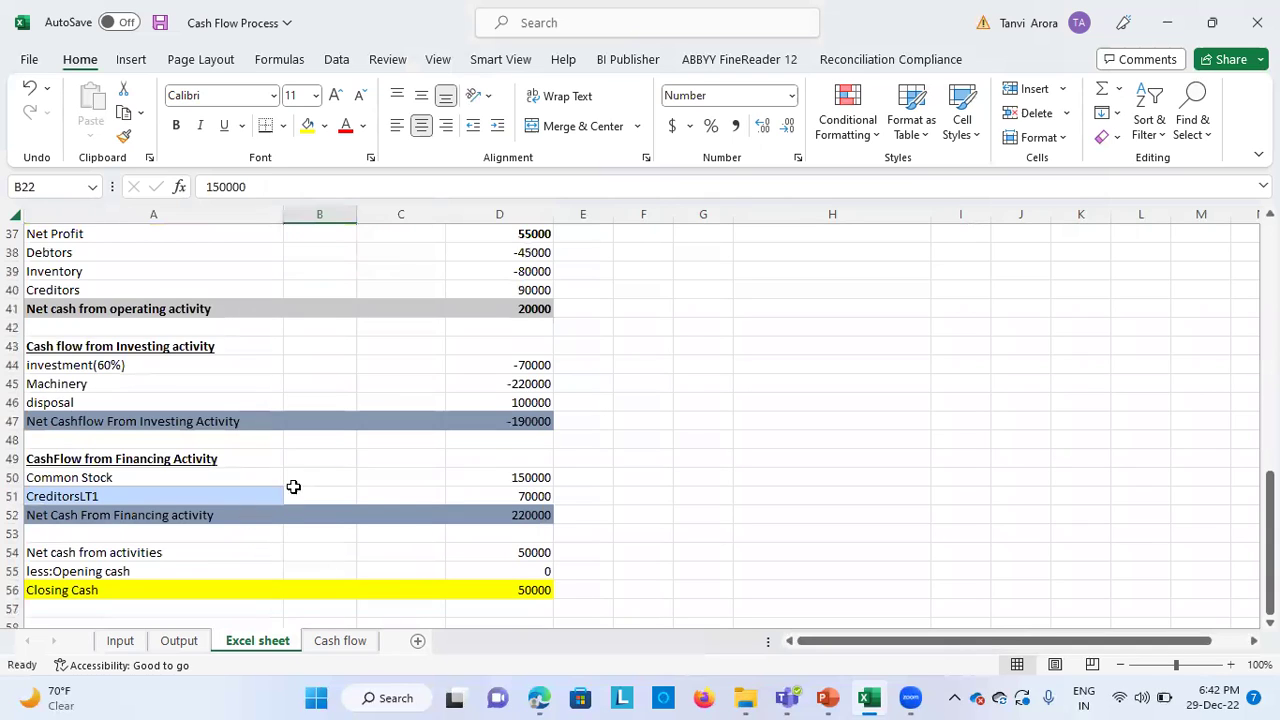
{"action": "left_click", "coordinate": [473, 479]}
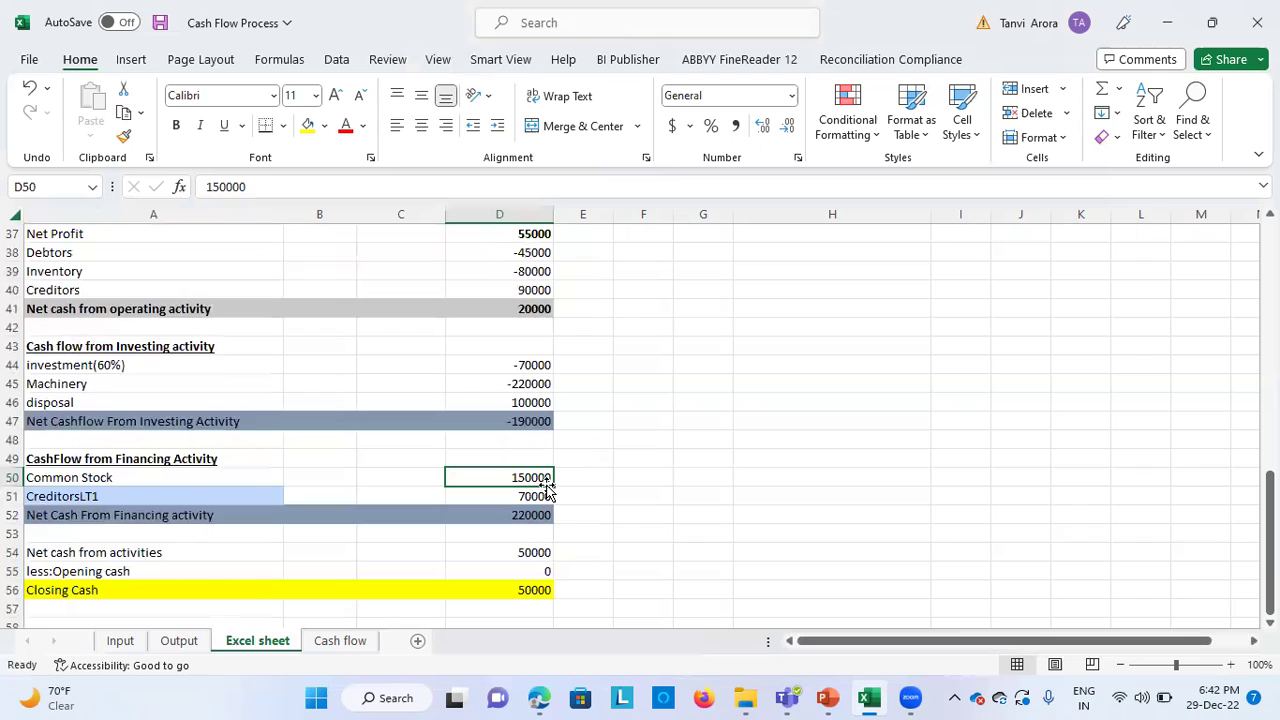
{"action": "left_click", "coordinate": [220, 497]}
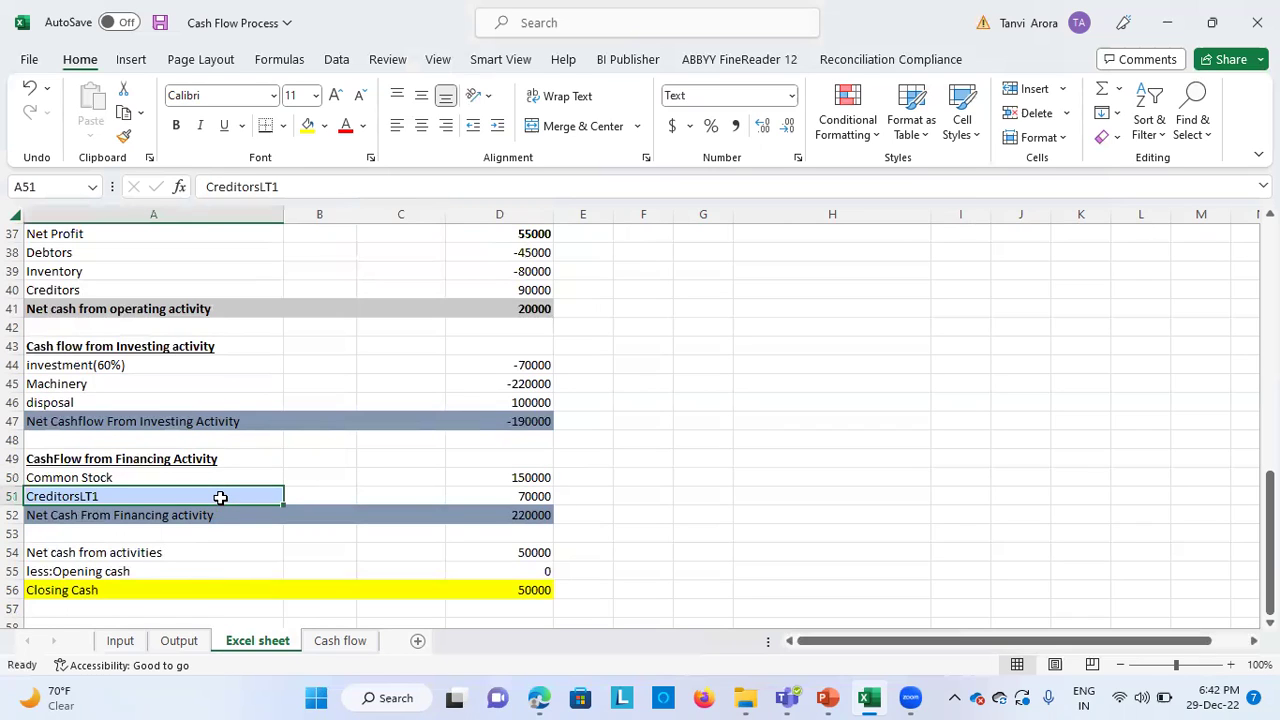
{"action": "left_click", "coordinate": [512, 495]}
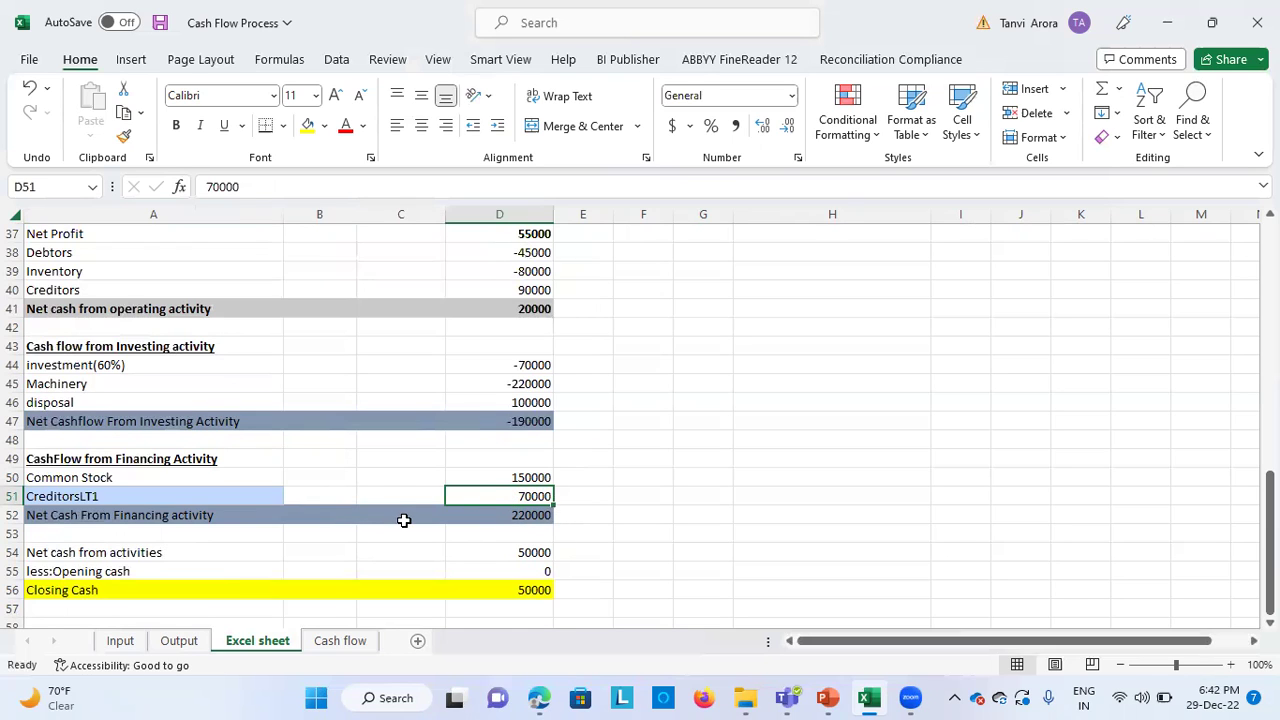
Compare the CreditorsLT1 amount with the consolidated CreditorsLT1 balance, and check the Net Cash From Financing activity formula.
{"action": "scroll", "coordinate": [403, 520], "scroll_direction": "up", "scroll_amount": 7}
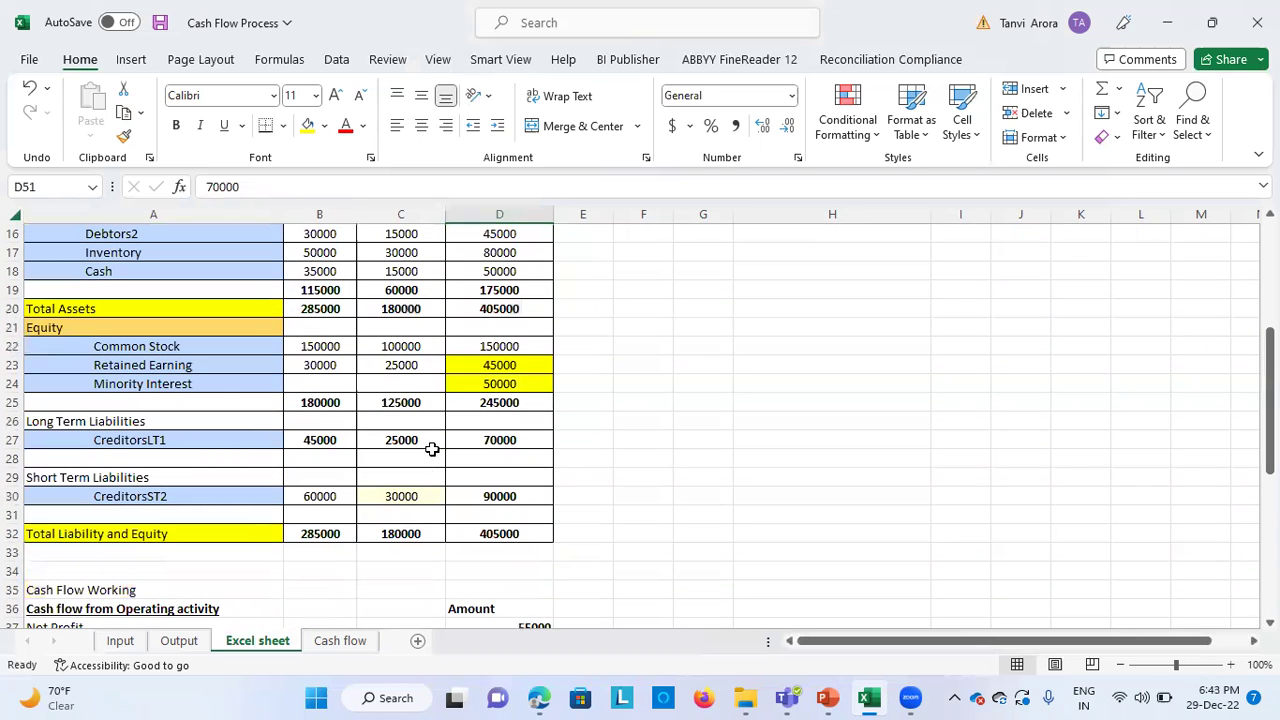
{"action": "left_click", "coordinate": [498, 438]}
{"action": "scroll", "coordinate": [428, 545], "scroll_direction": "down", "scroll_amount": 7}
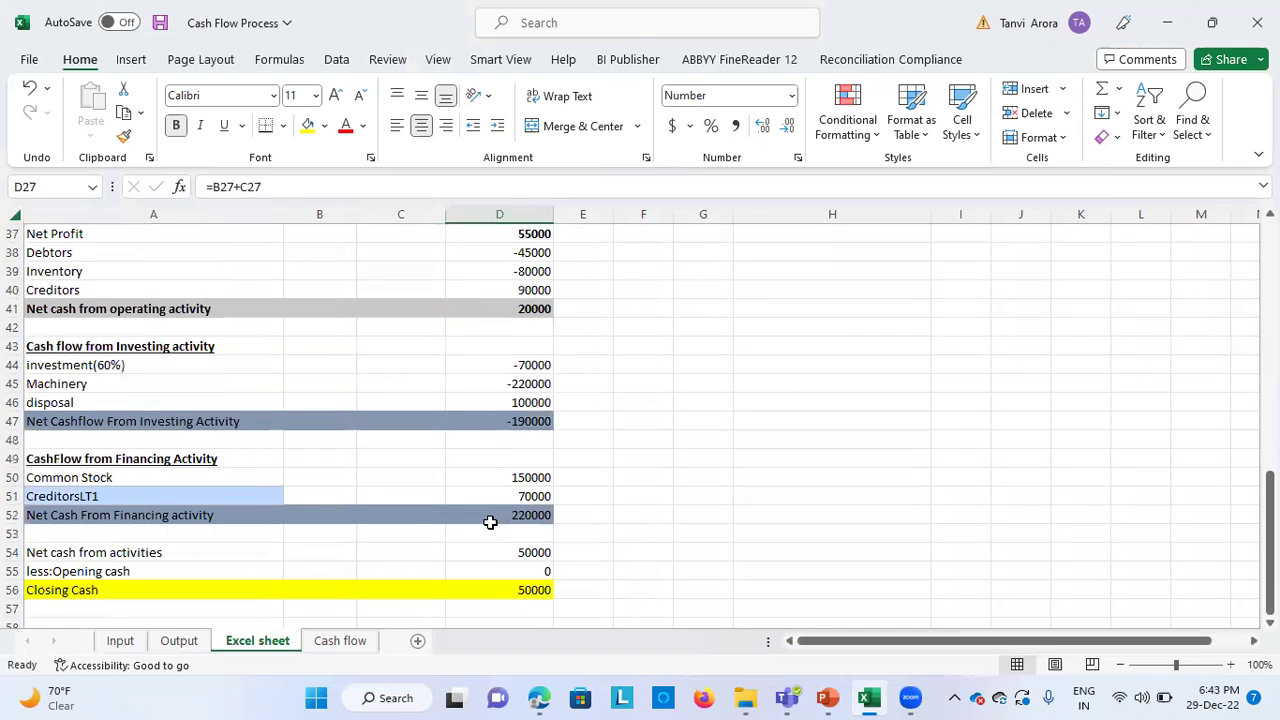
{"action": "left_click", "coordinate": [490, 517]}
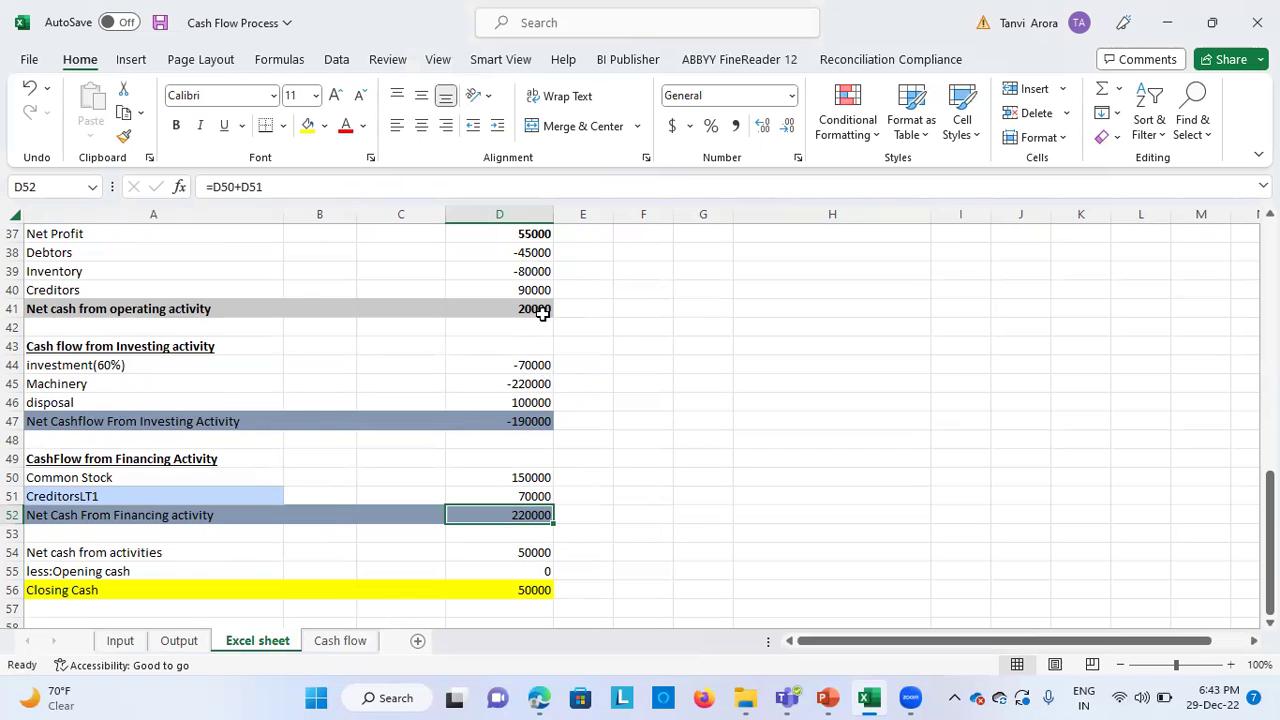
Compare Net Cash from Investing and Net Cash from Financing on the Cash flow sheet with the manual cash flow working.
{"action": "left_click", "coordinate": [333, 640]}
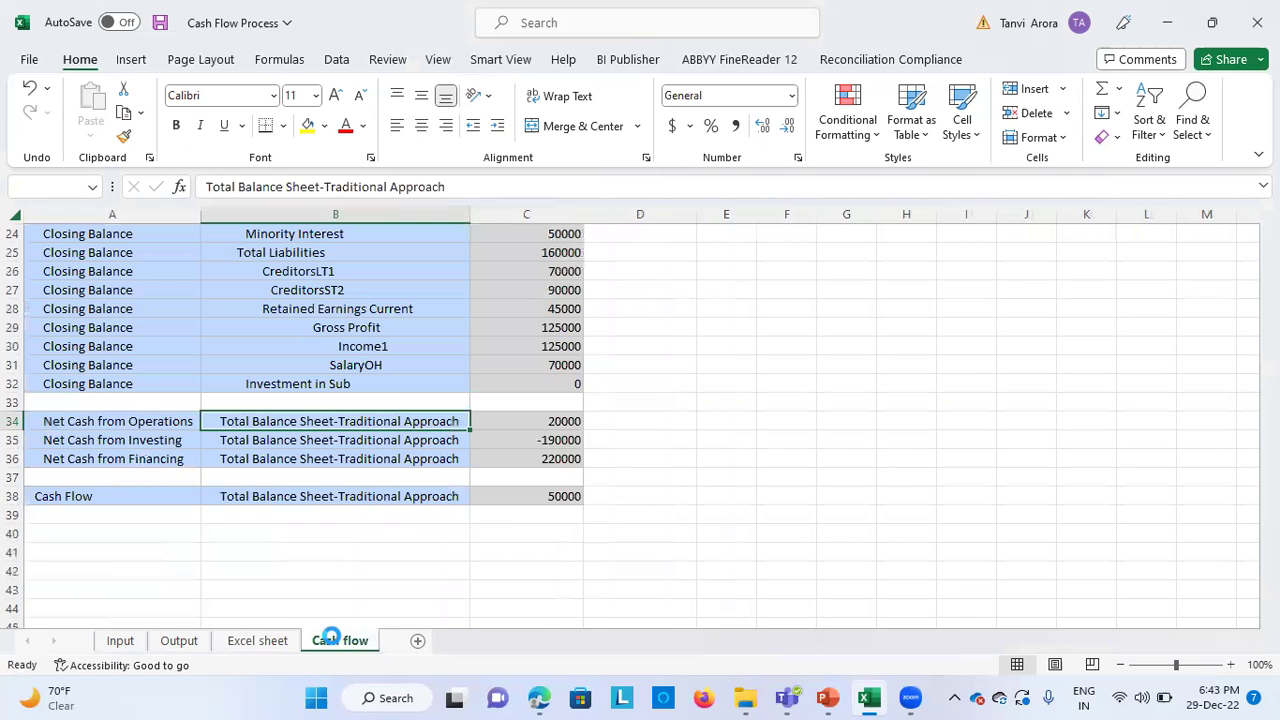
{"action": "scroll", "coordinate": [501, 443], "scroll_direction": "down", "scroll_amount": 1}
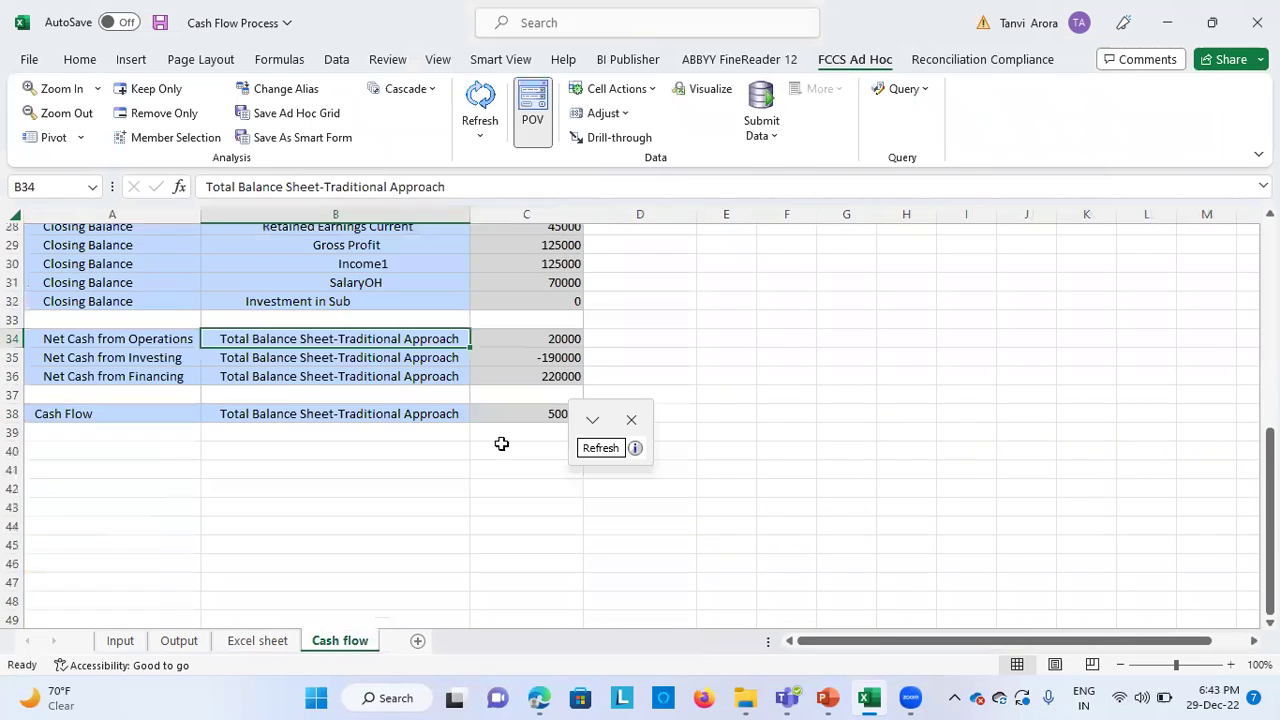
{"action": "scroll", "coordinate": [501, 443], "scroll_direction": "down", "scroll_amount": 2}
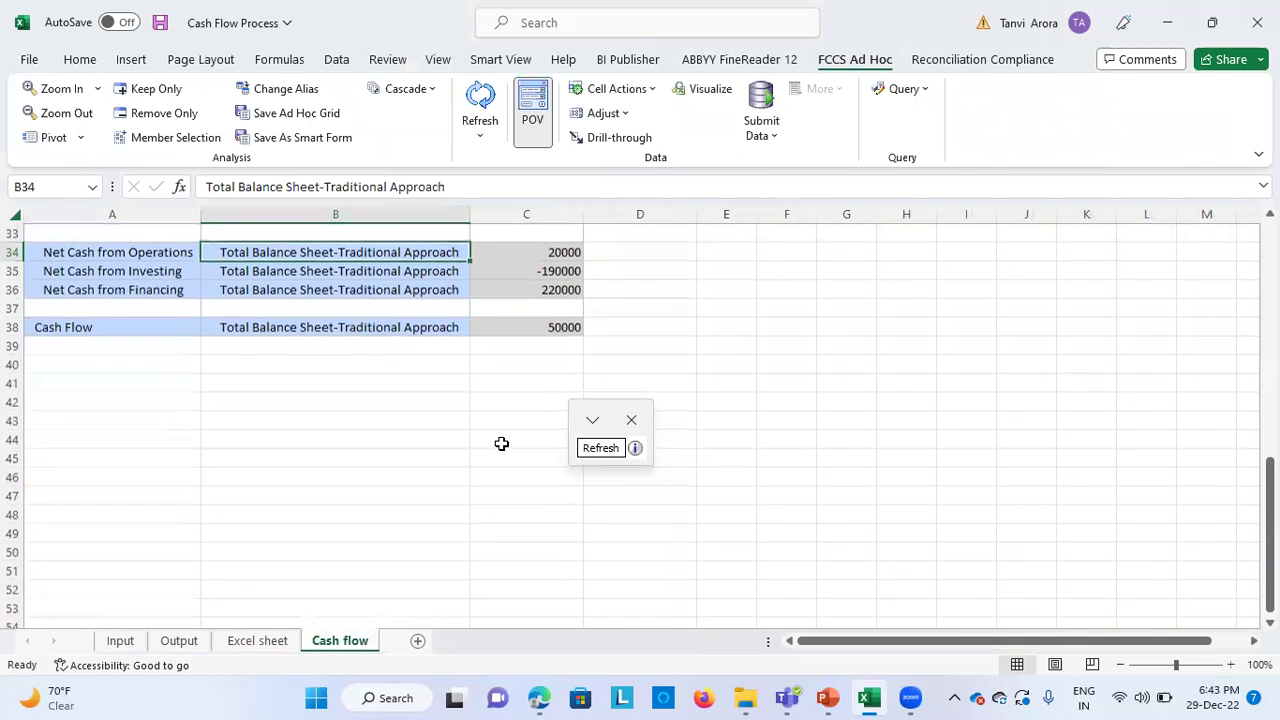
{"action": "left_click", "coordinate": [560, 272]}
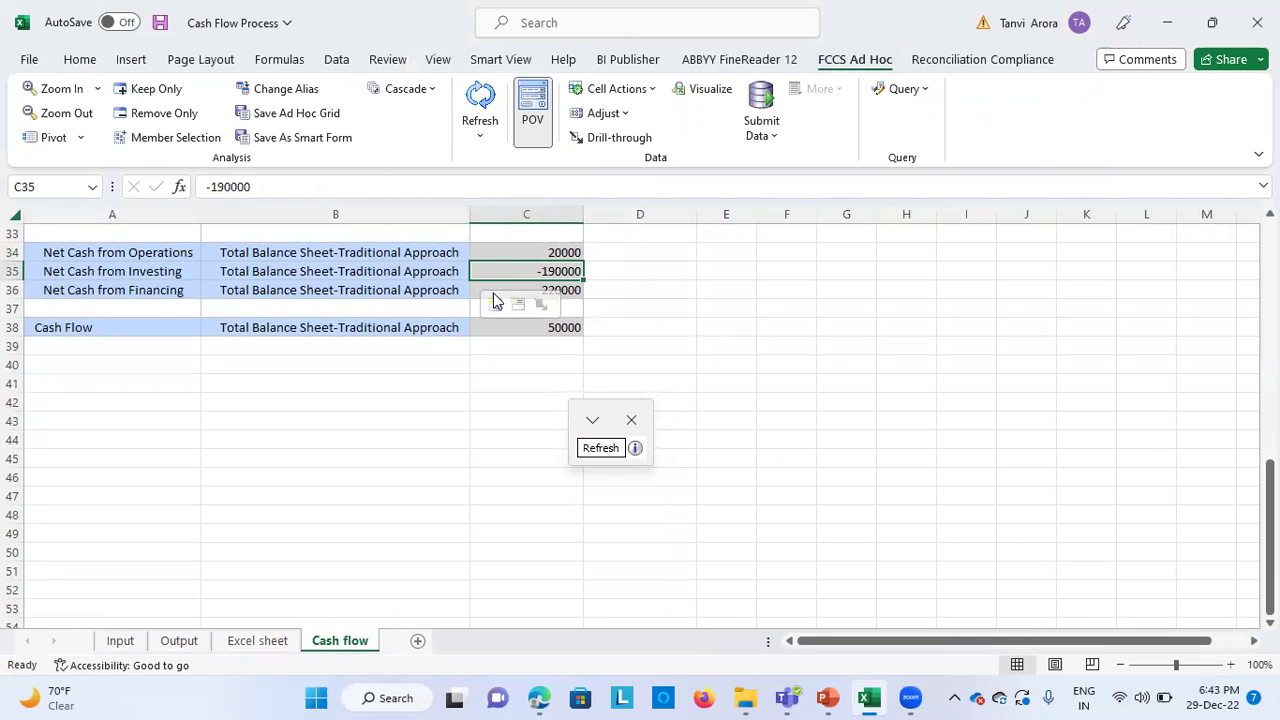
{"action": "left_click", "coordinate": [575, 290]}
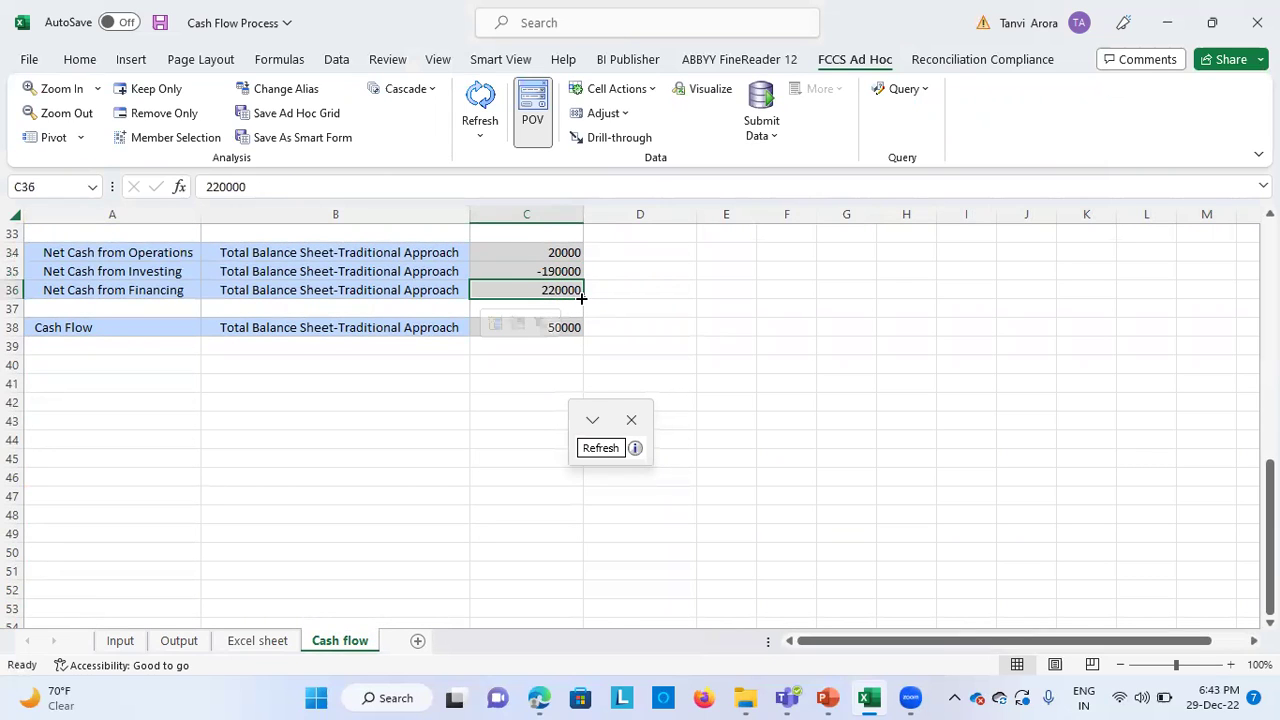
{"action": "left_click", "coordinate": [270, 643]}
{"action": "scroll", "coordinate": [347, 575], "scroll_direction": "down", "scroll_amount": 2}
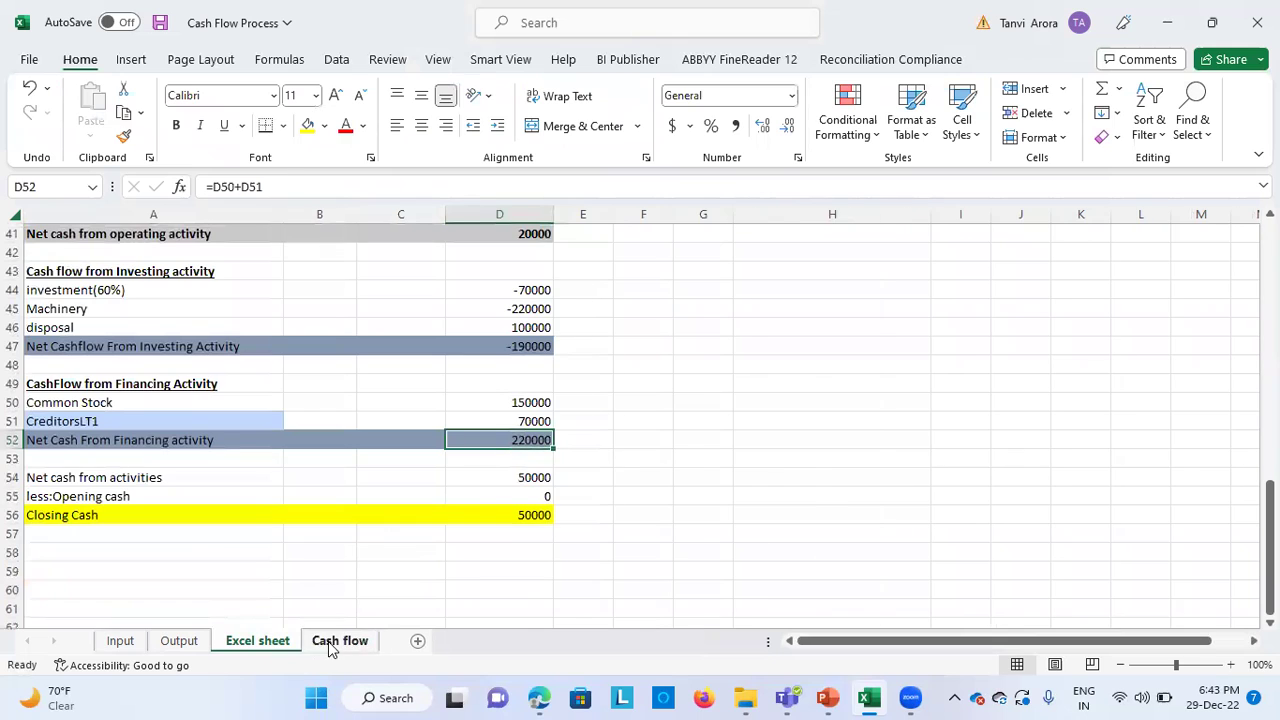
{"action": "left_click", "coordinate": [331, 645]}
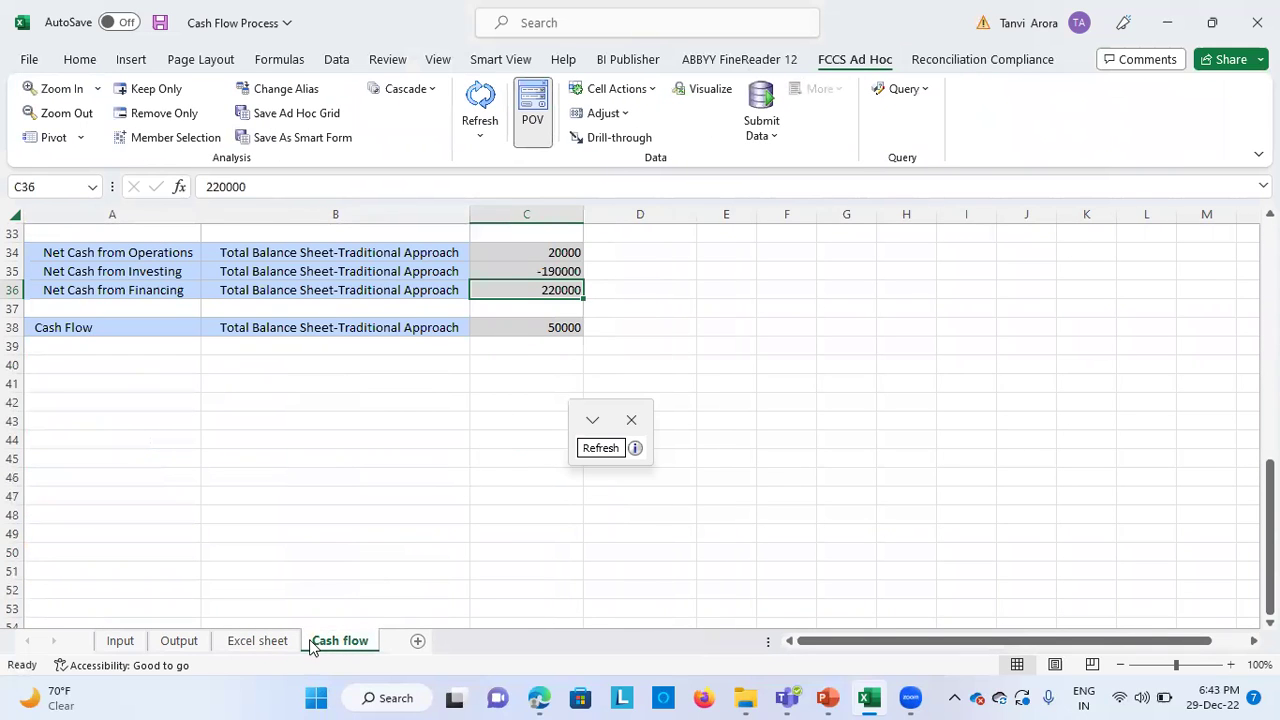
Return to the manual working and check the Net cash from activities formula against the operating, investing and financing subtotals.
{"action": "left_click", "coordinate": [260, 642]}
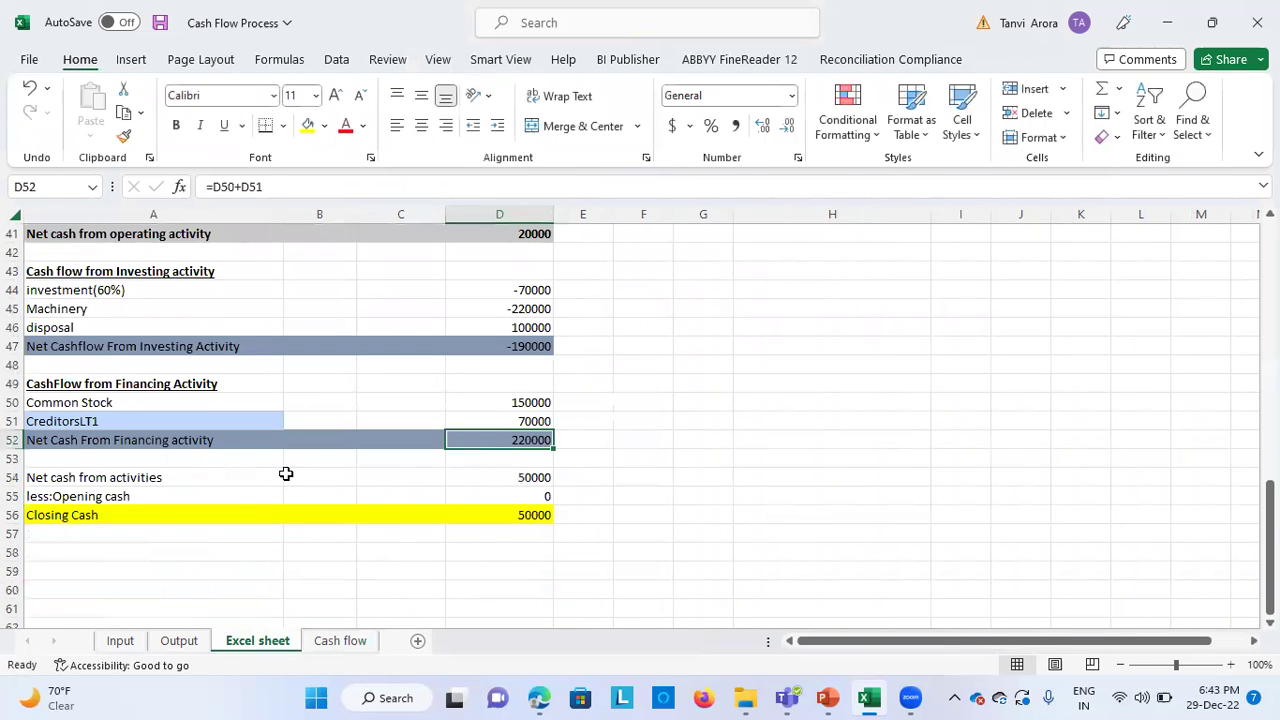
{"action": "left_click", "coordinate": [239, 477]}
{"action": "left_click", "coordinate": [509, 477]}
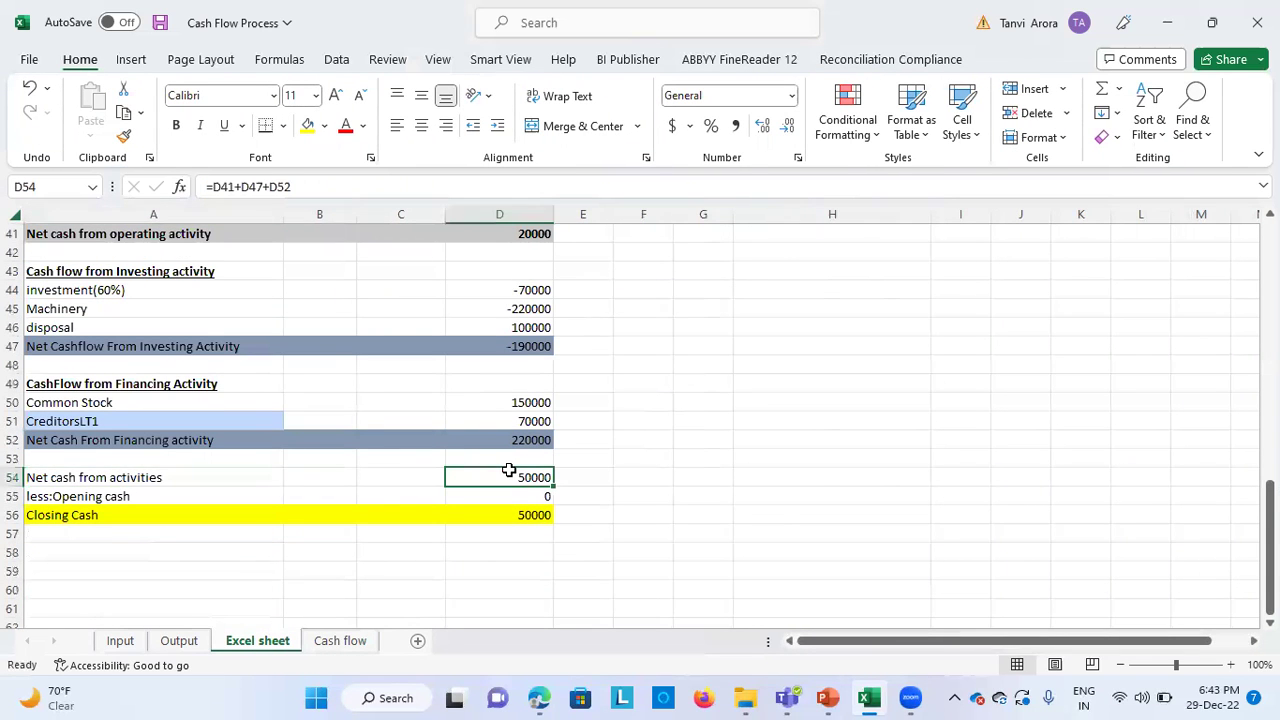
{"action": "scroll", "coordinate": [731, 383], "scroll_direction": "up", "scroll_amount": 2}
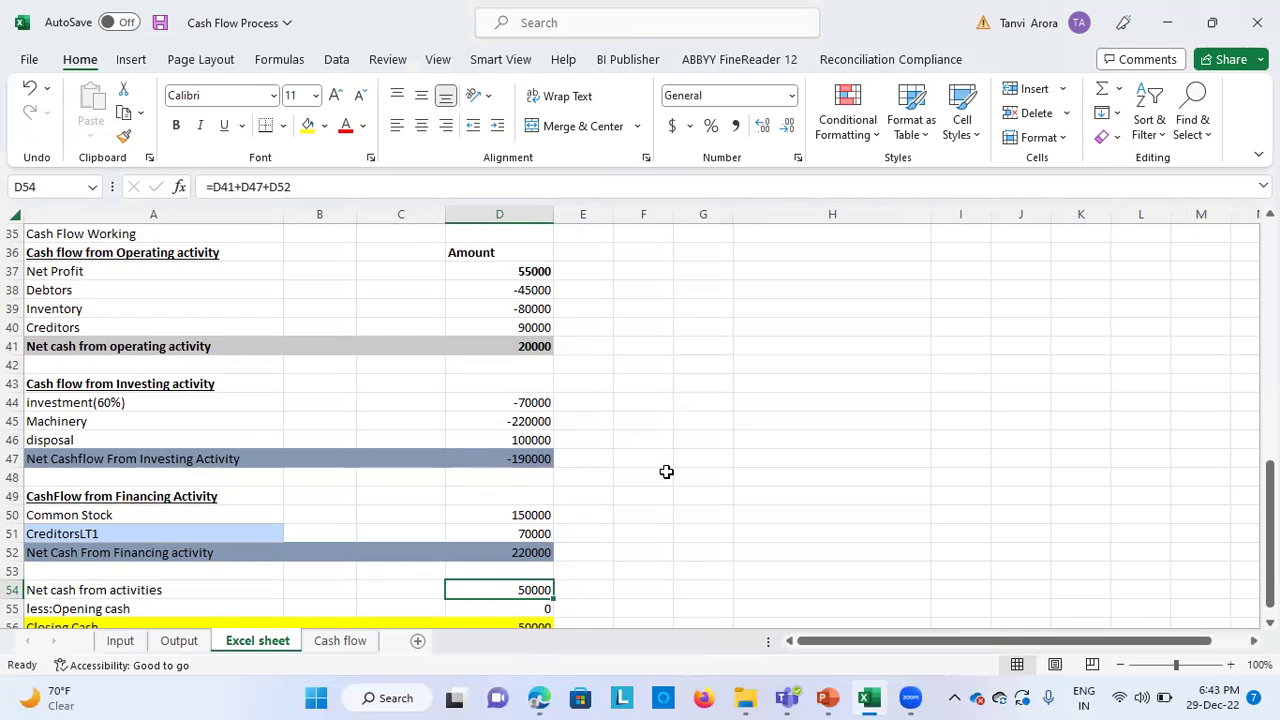
{"action": "scroll", "coordinate": [666, 471], "scroll_direction": "down", "scroll_amount": 2}
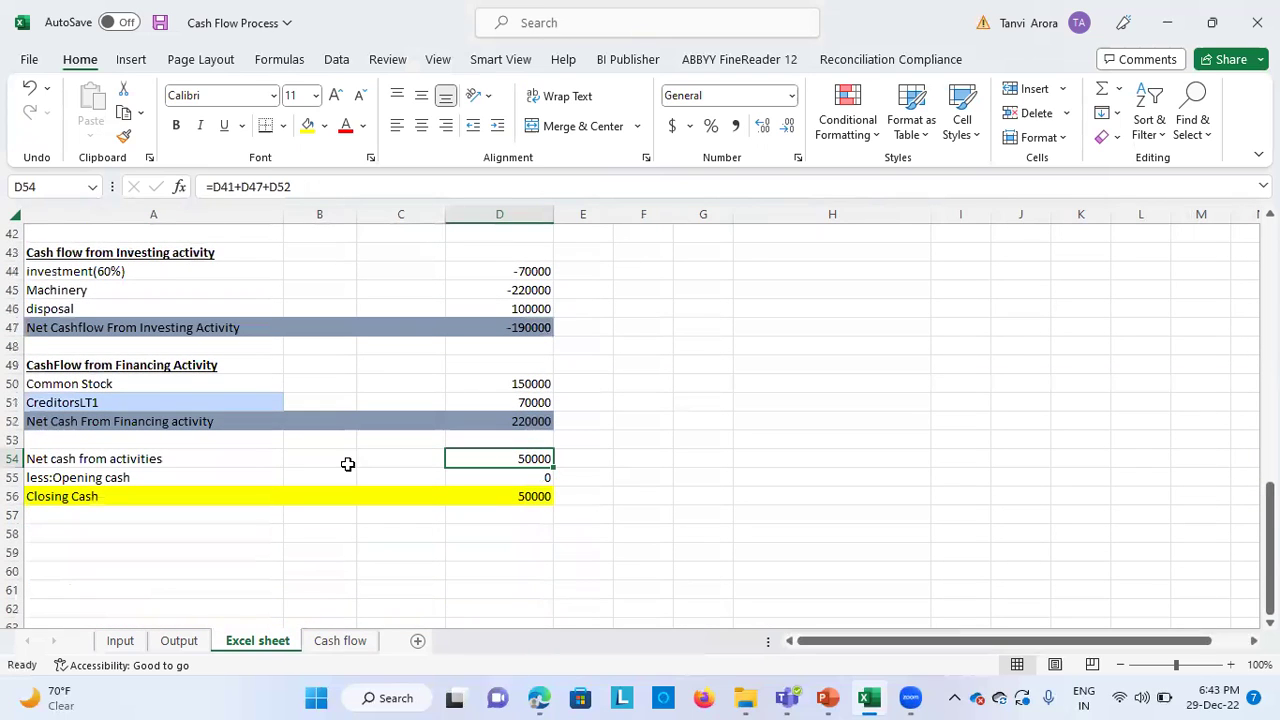
Examine the less:Opening cash amount and the Closing Cash formula in the manual cash flow working.
{"action": "left_click", "coordinate": [270, 474]}
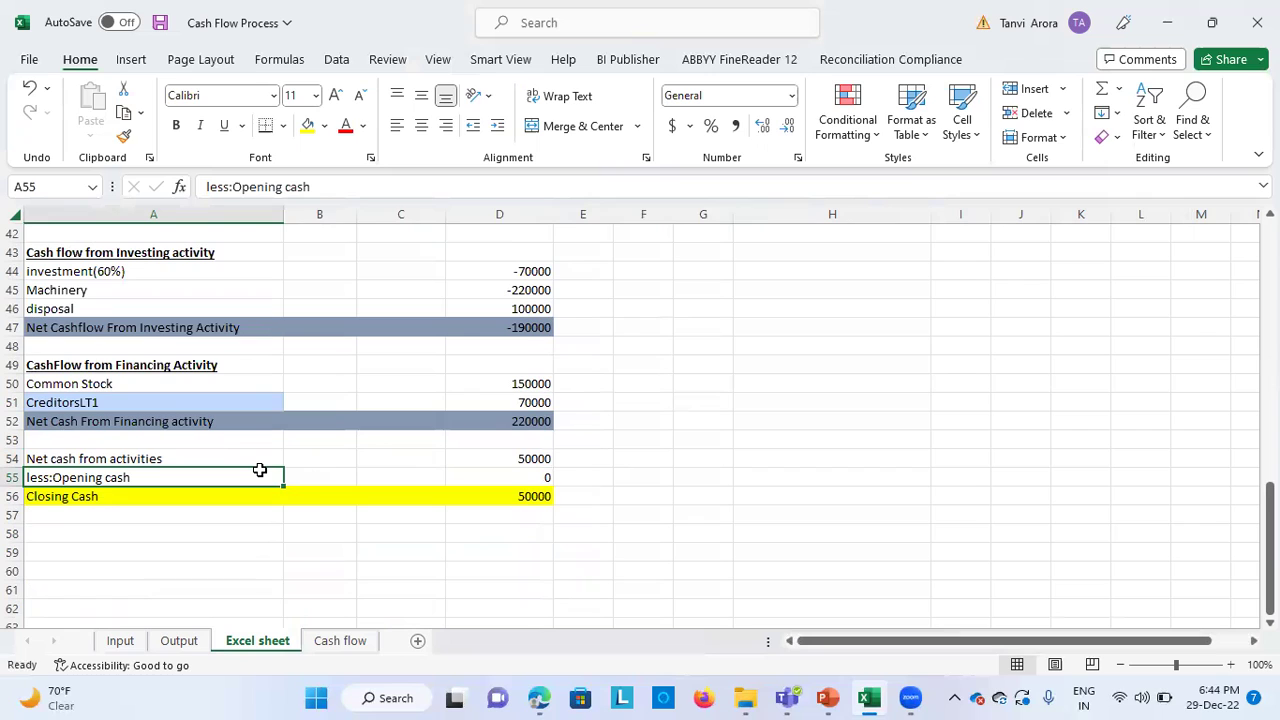
{"action": "left_click", "coordinate": [492, 476]}
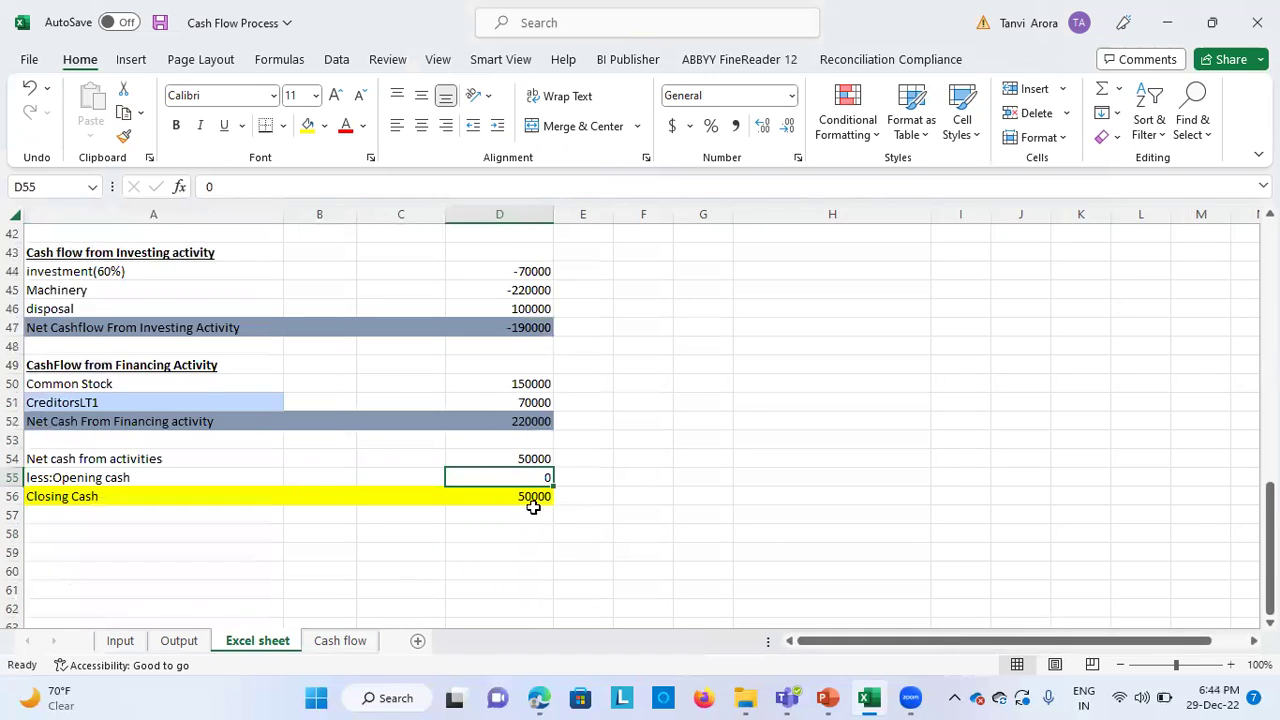
{"action": "left_click", "coordinate": [516, 498]}
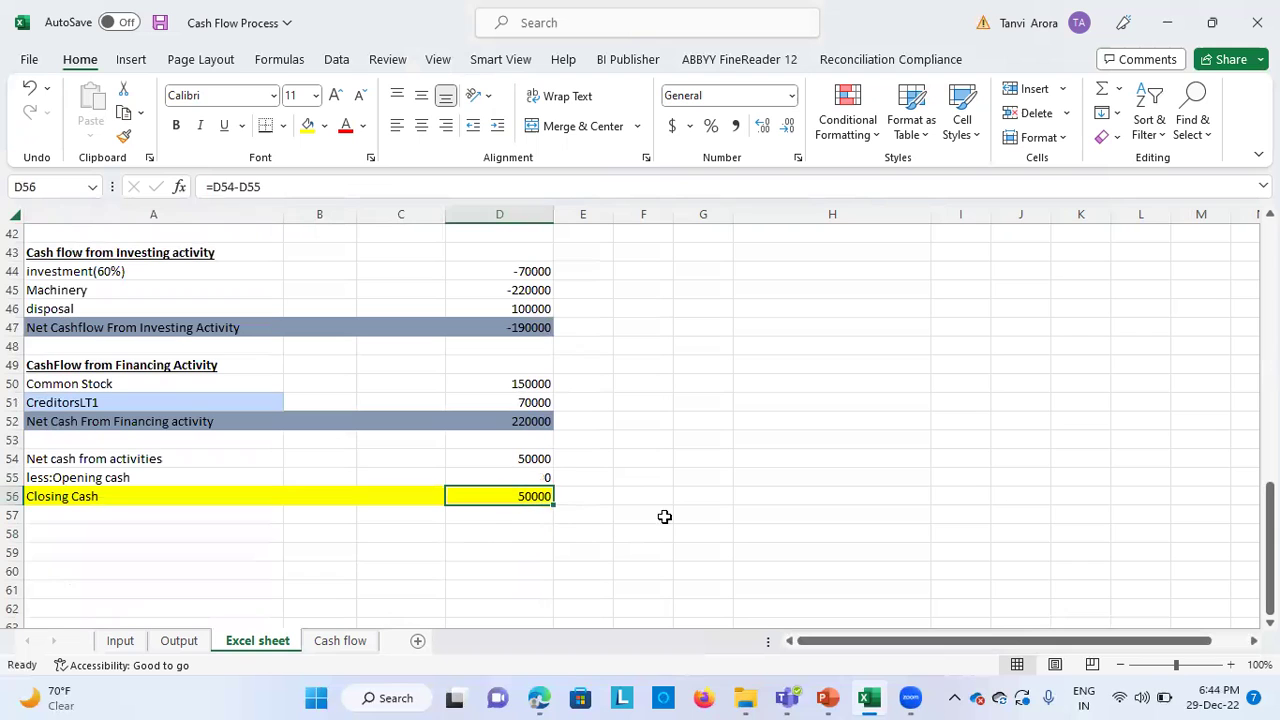
Check the Cash Flow total on the Cash flow sheet, and look through the closing balances above it.
{"action": "left_click", "coordinate": [338, 641]}
{"action": "left_click", "coordinate": [531, 329]}
{"action": "scroll", "coordinate": [368, 460], "scroll_direction": "up", "scroll_amount": 11}
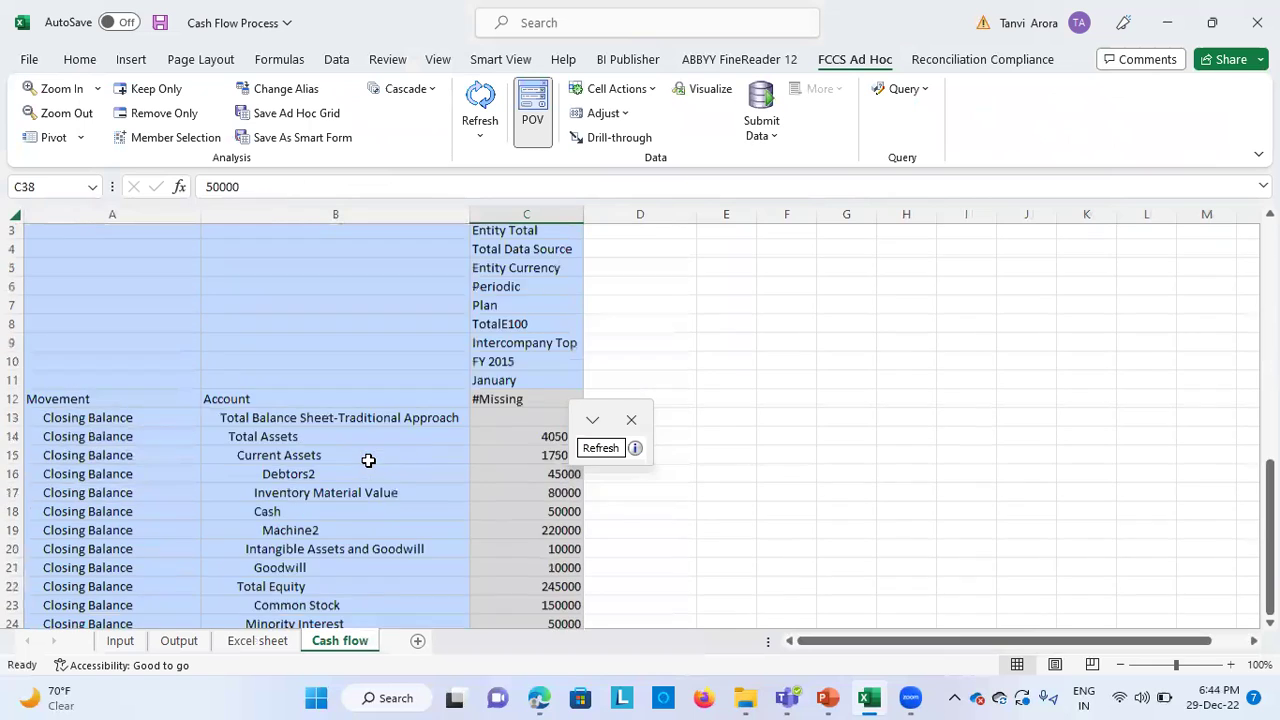